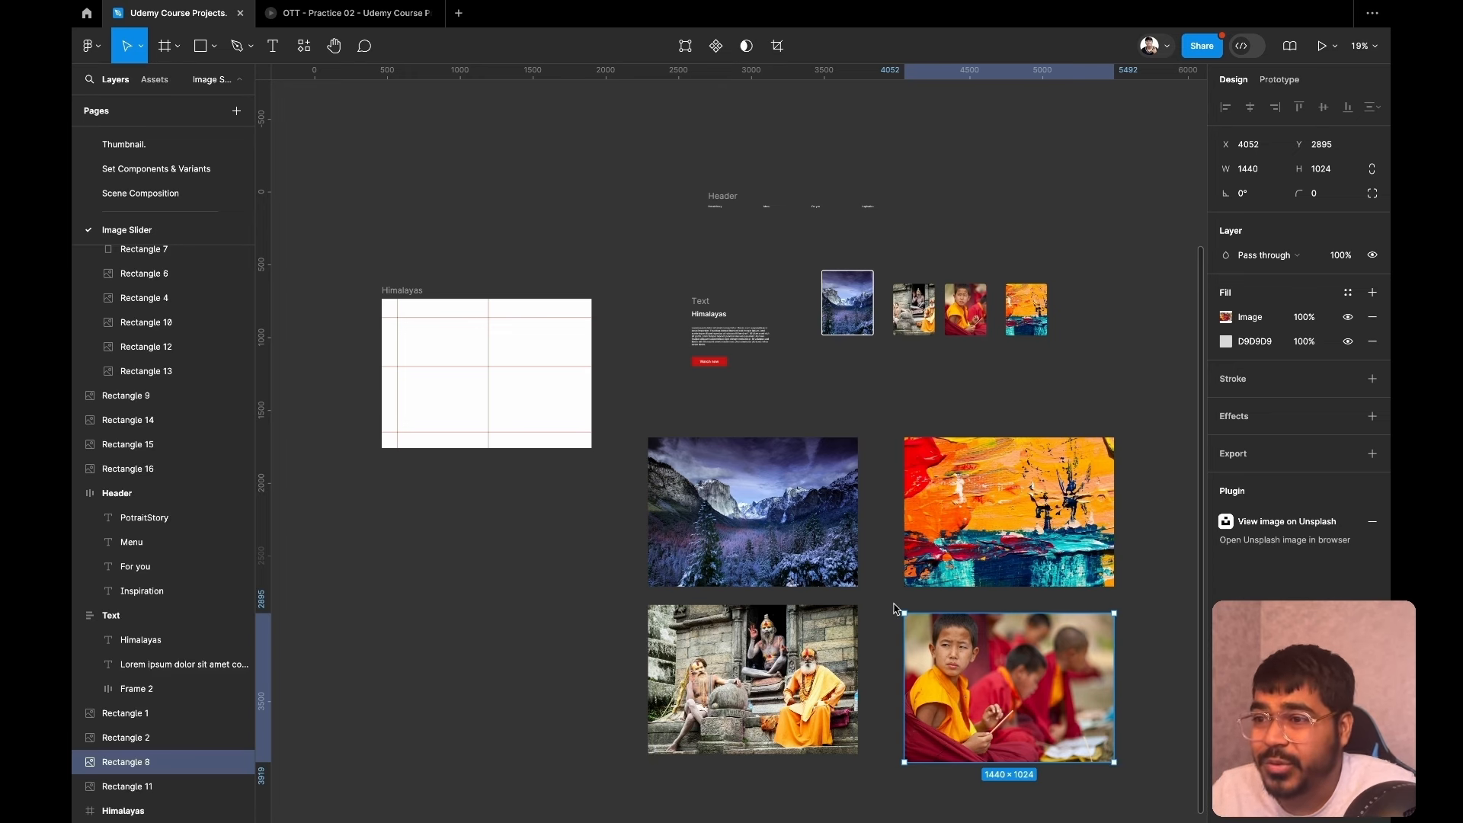
Check the dimensions of the two blank placeholder rectangles above the header and look over the spare thumbnails.
scroll(848, 423, up, 2)
scroll(848, 424, up, 2)
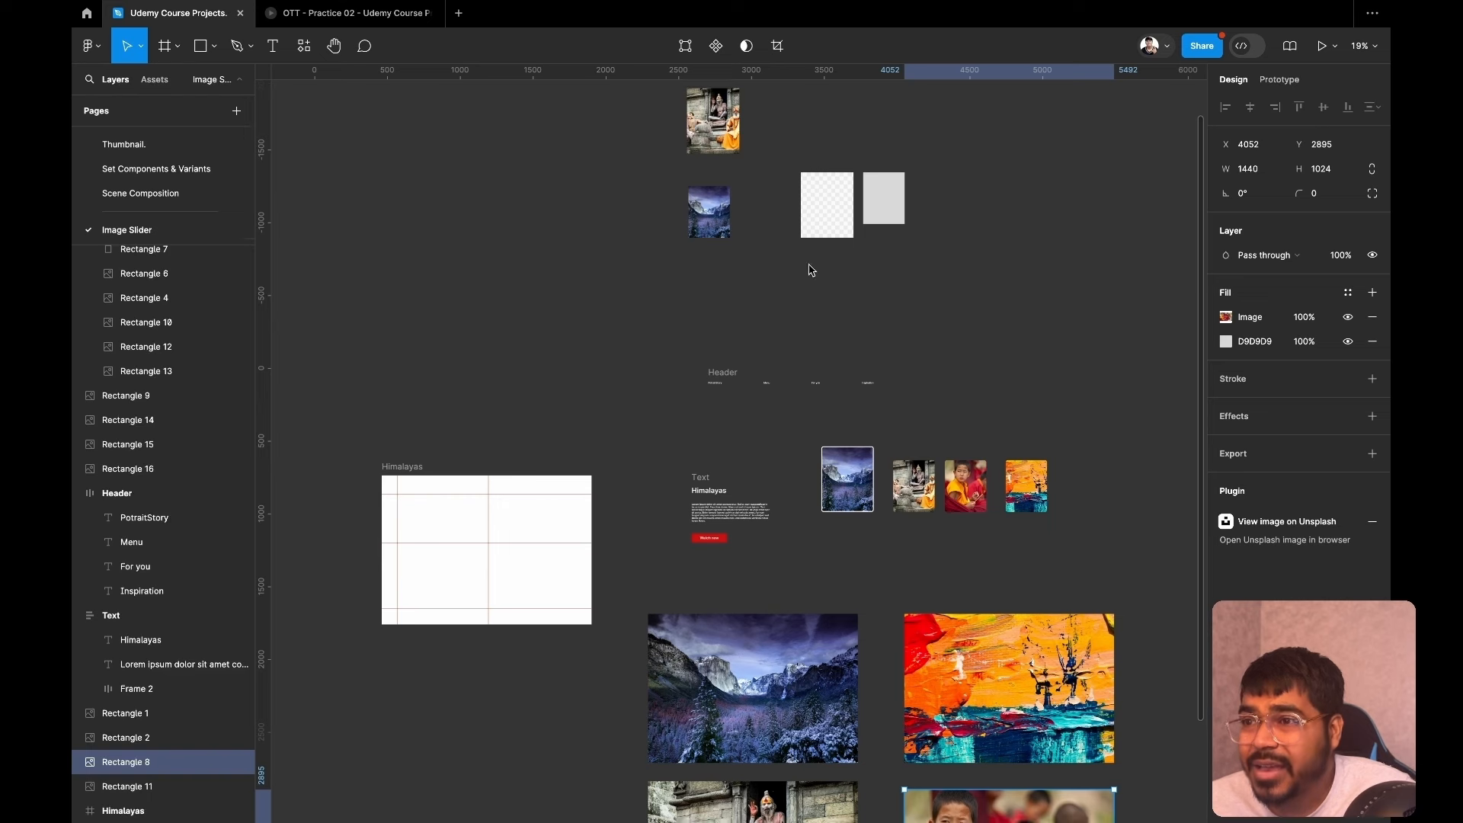
double_click(828, 194)
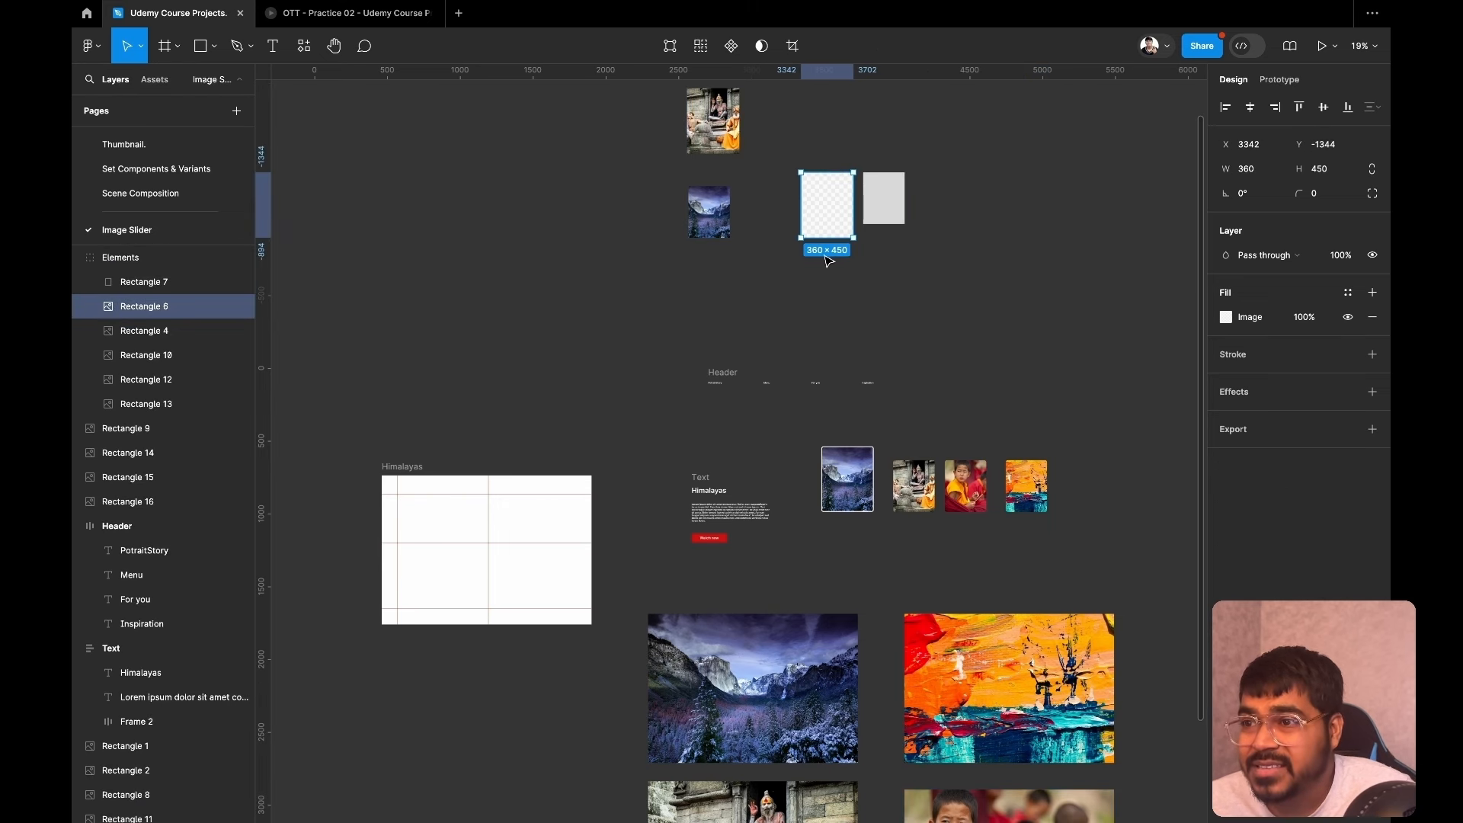
click(880, 205)
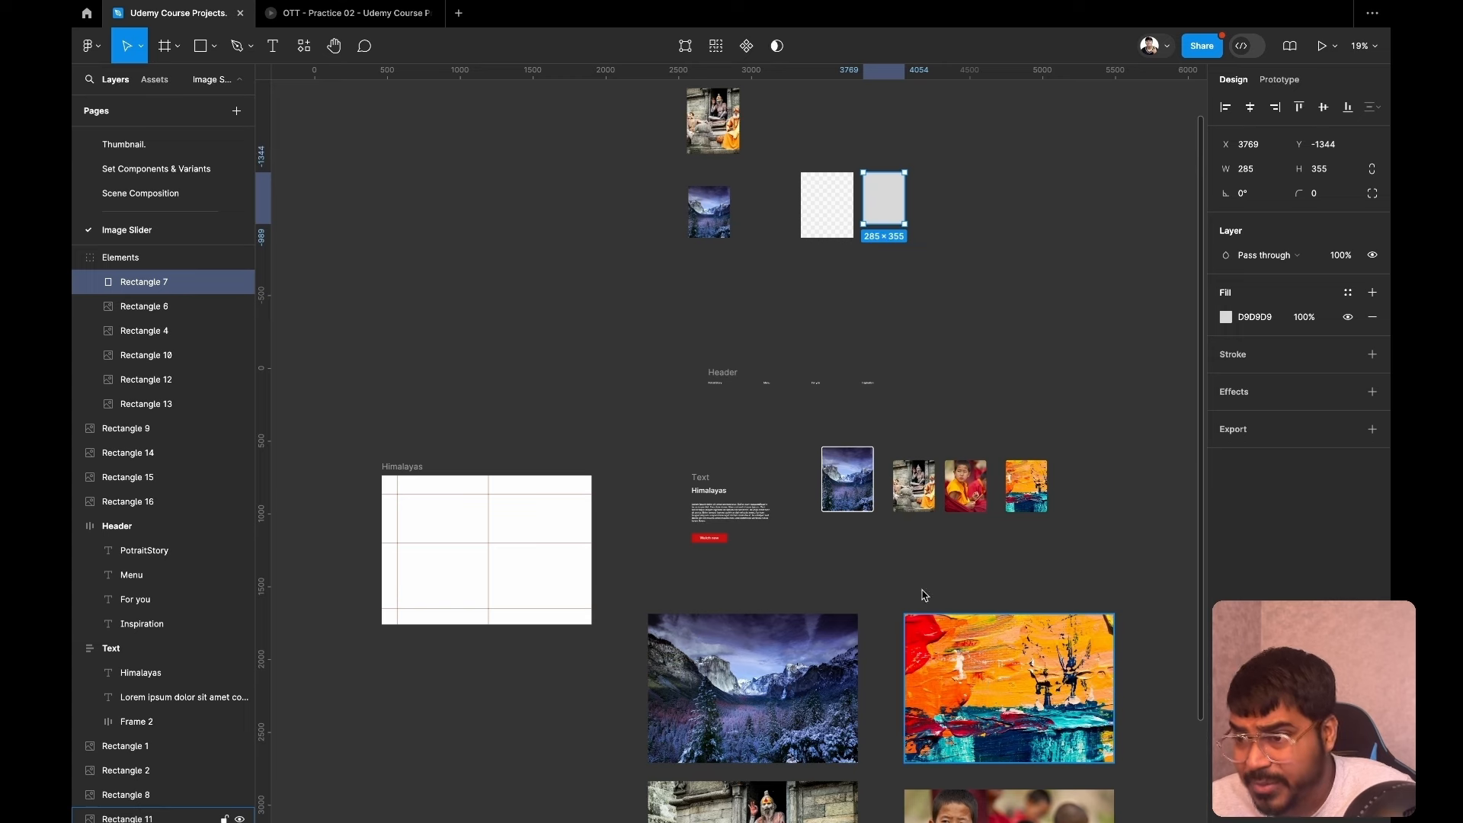
scroll(768, 265, up, 3)
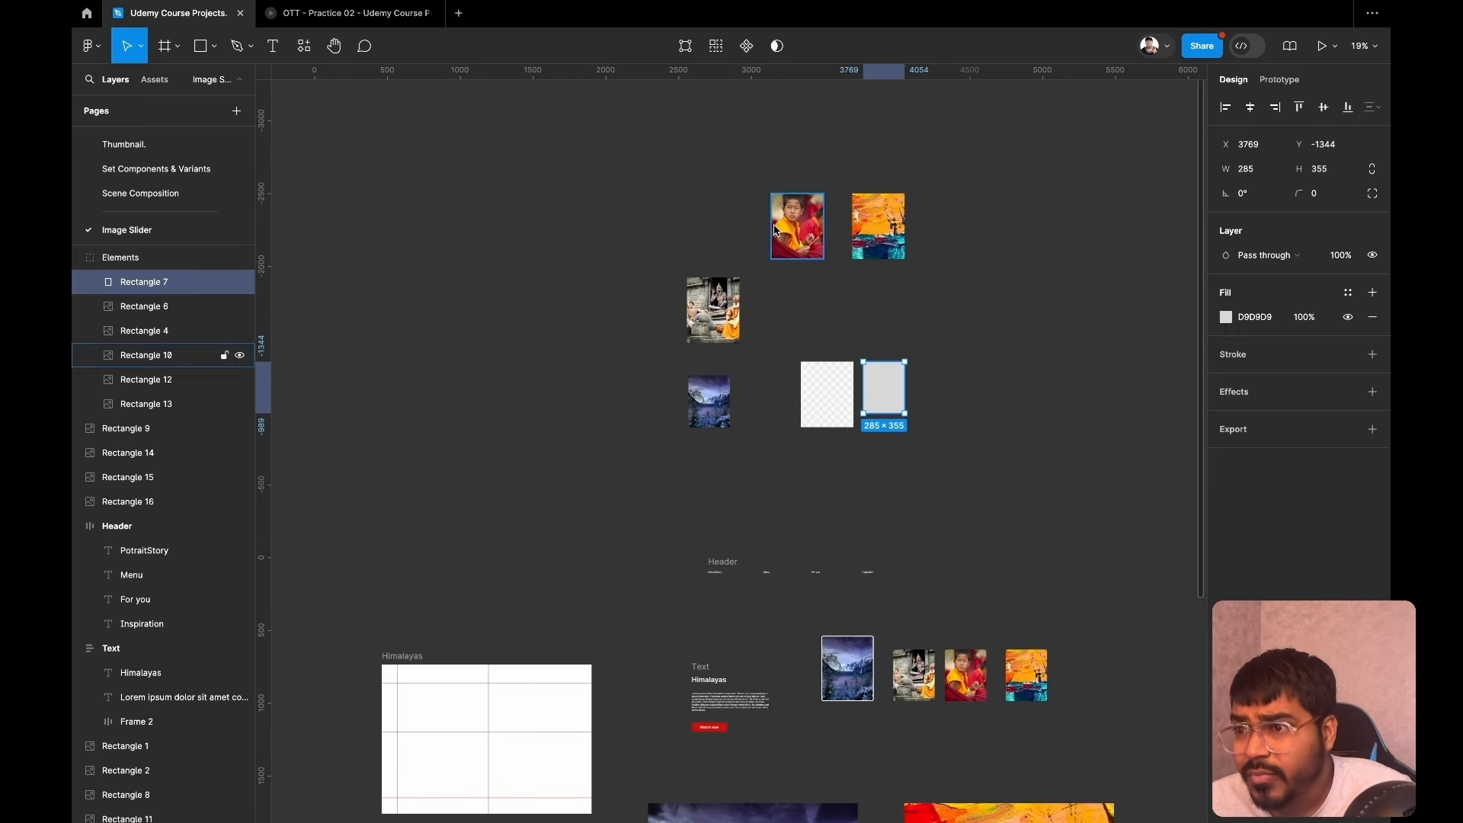
scroll(795, 591, down, 3)
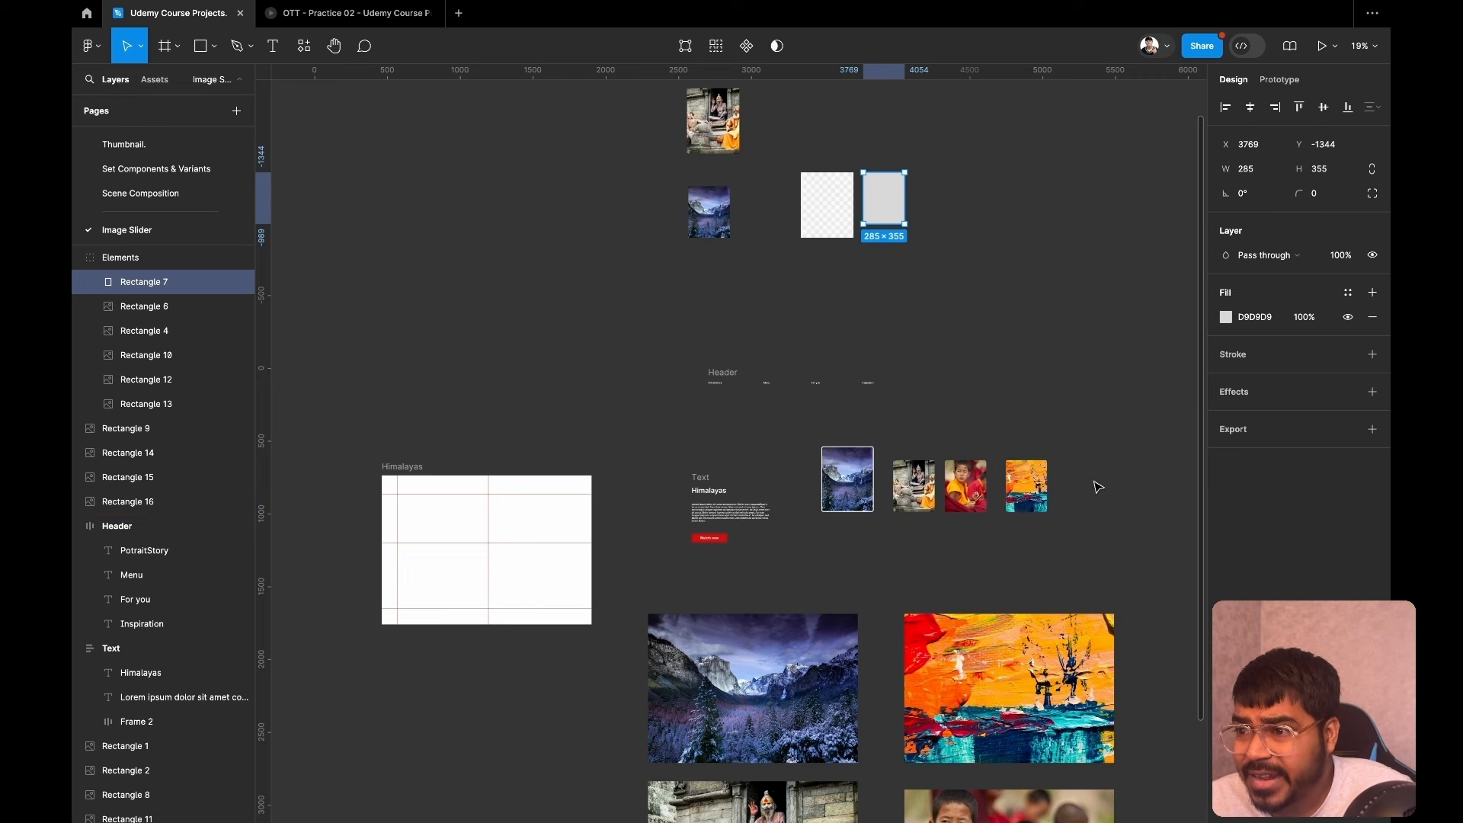
Group the four thumbnail cards beside the text block, wrap them in a frame and narrow it to about 778 px wide.
drag(1097, 440, 832, 530)
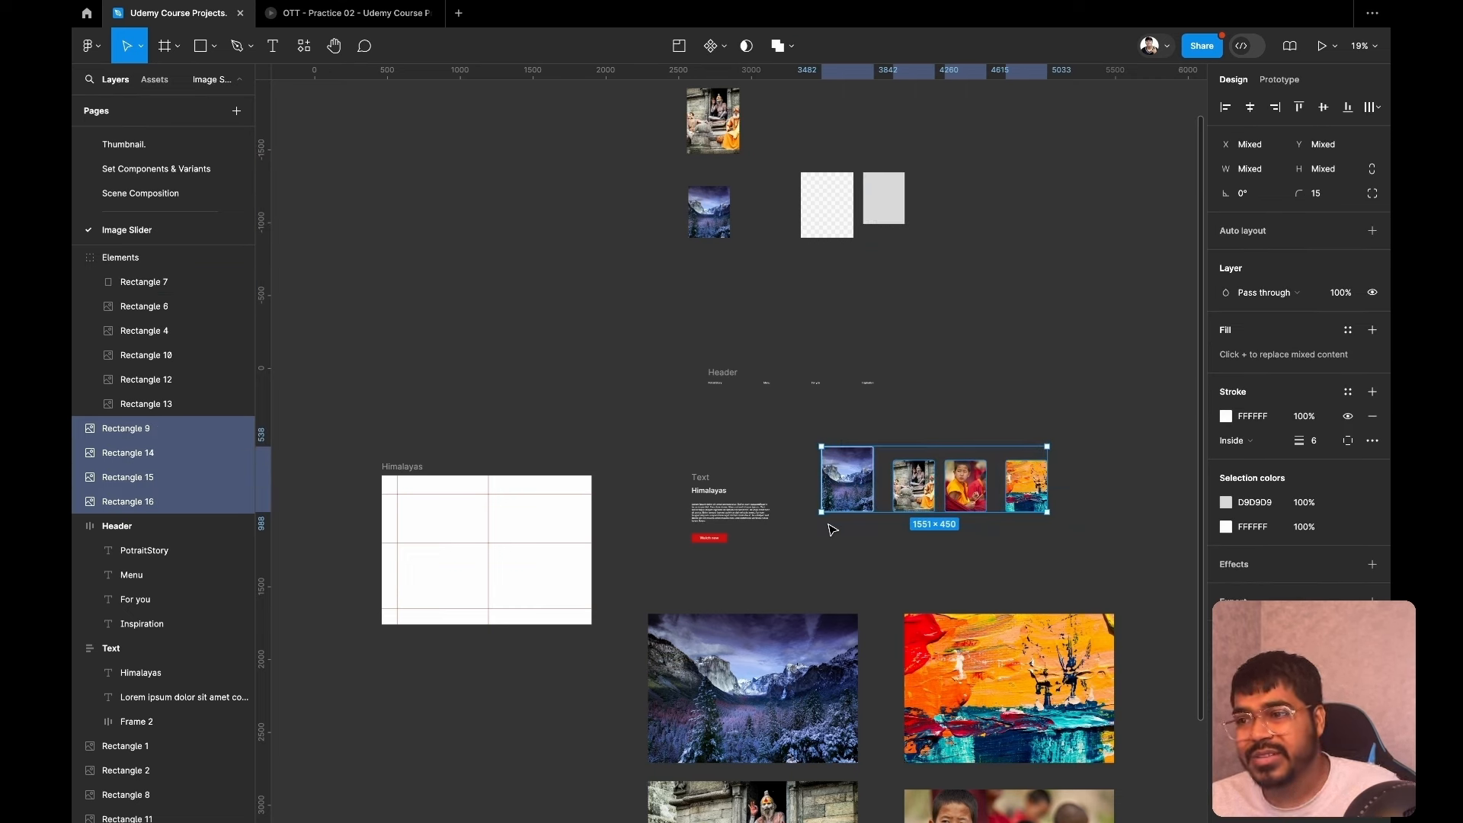
key(ctrl+g)
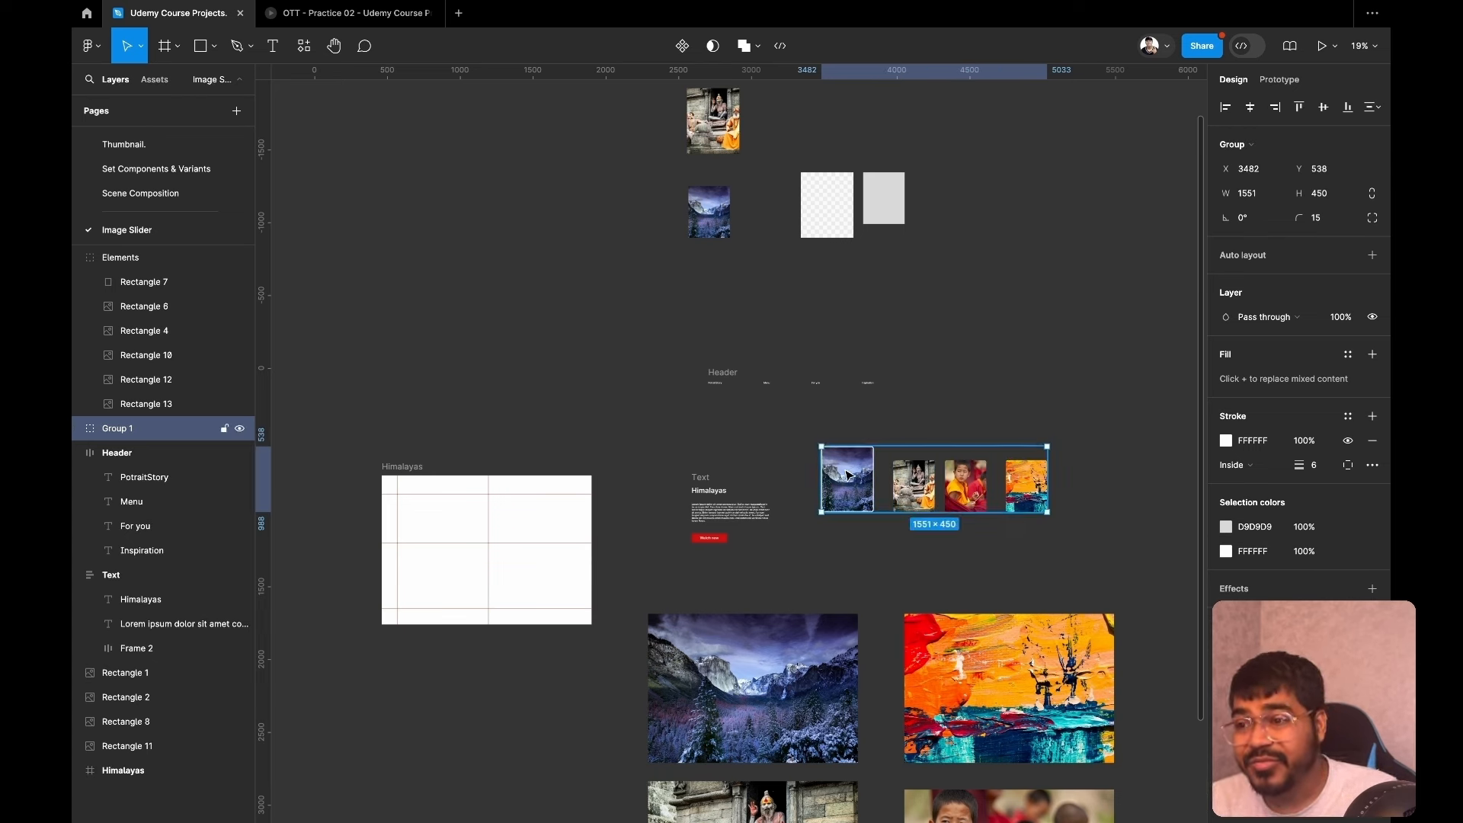
right_click(848, 475)
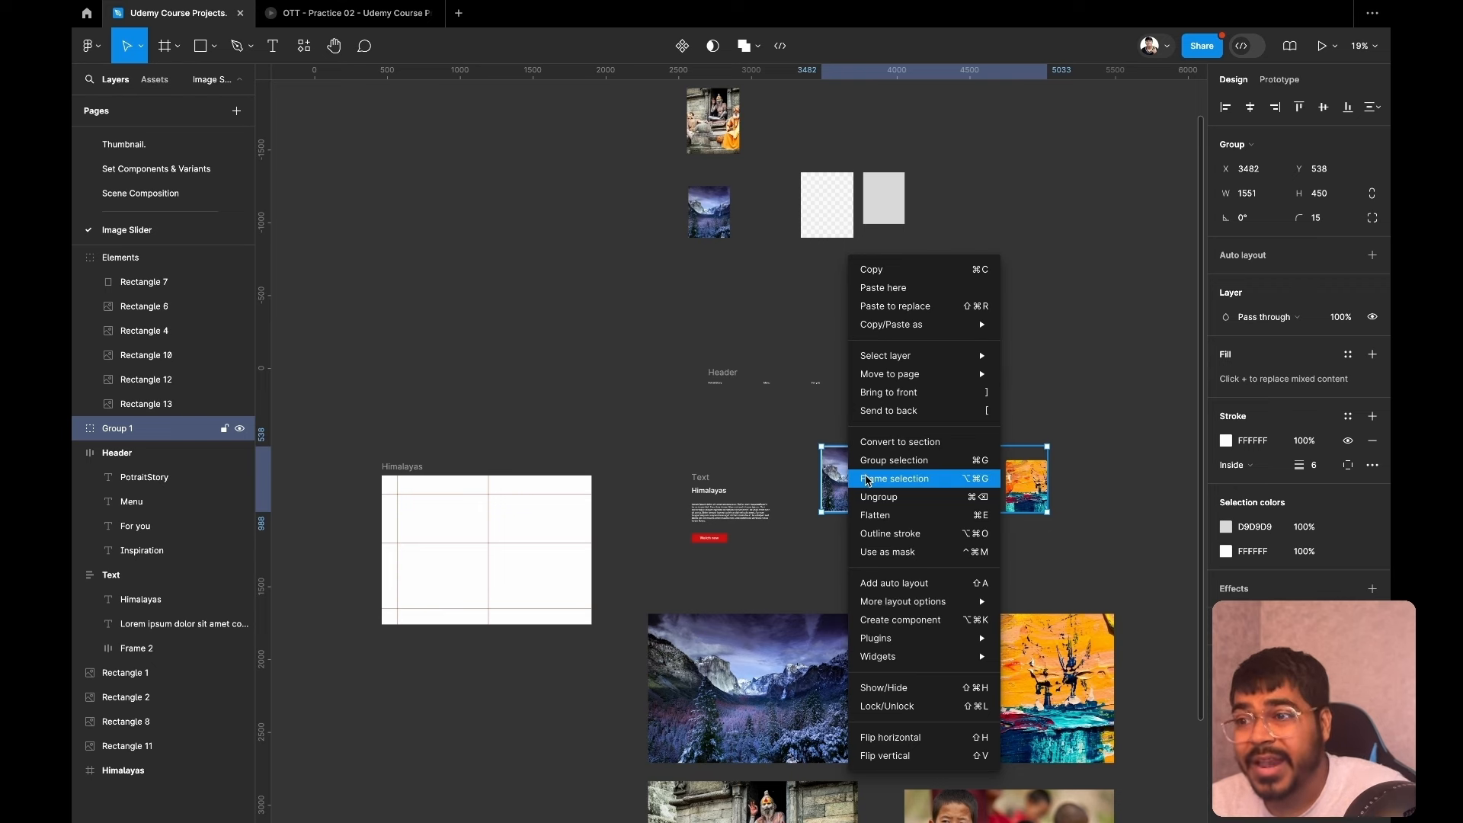
click(866, 479)
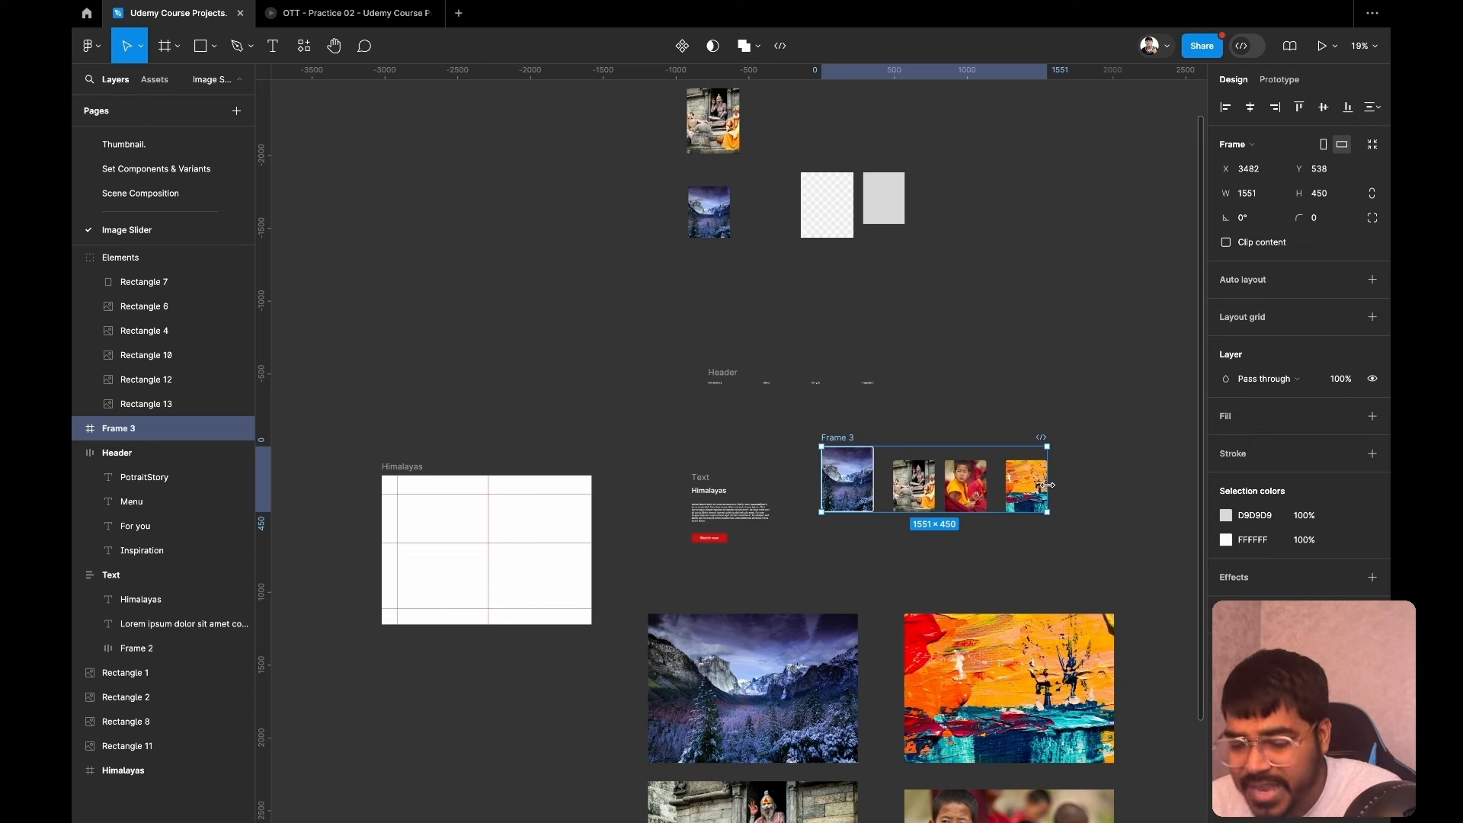
drag(1048, 486, 938, 494)
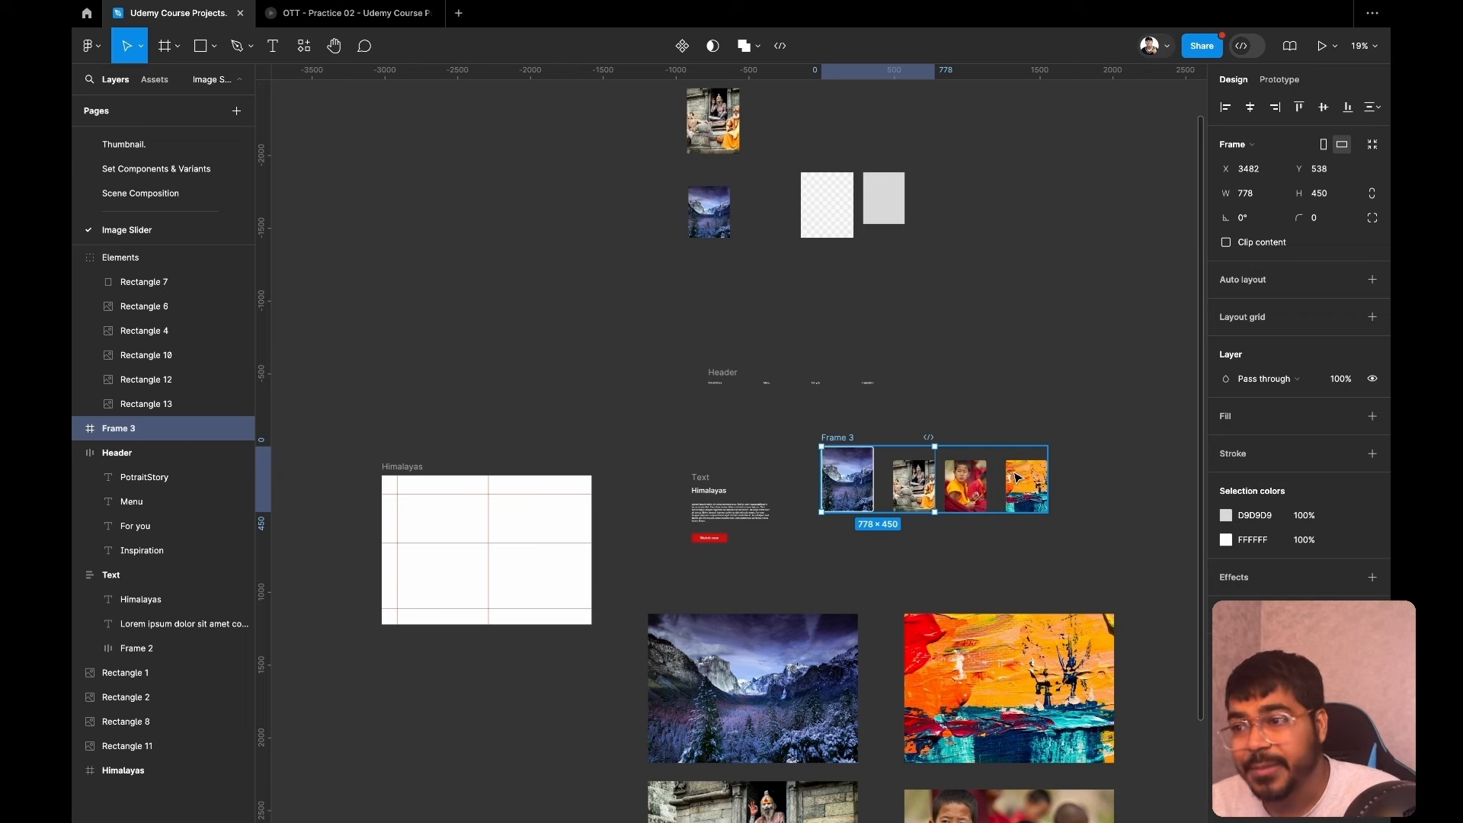
Compare the dimensions of the large mountain photo with those of the empty Himalayas frame.
scroll(990, 625, down, 3)
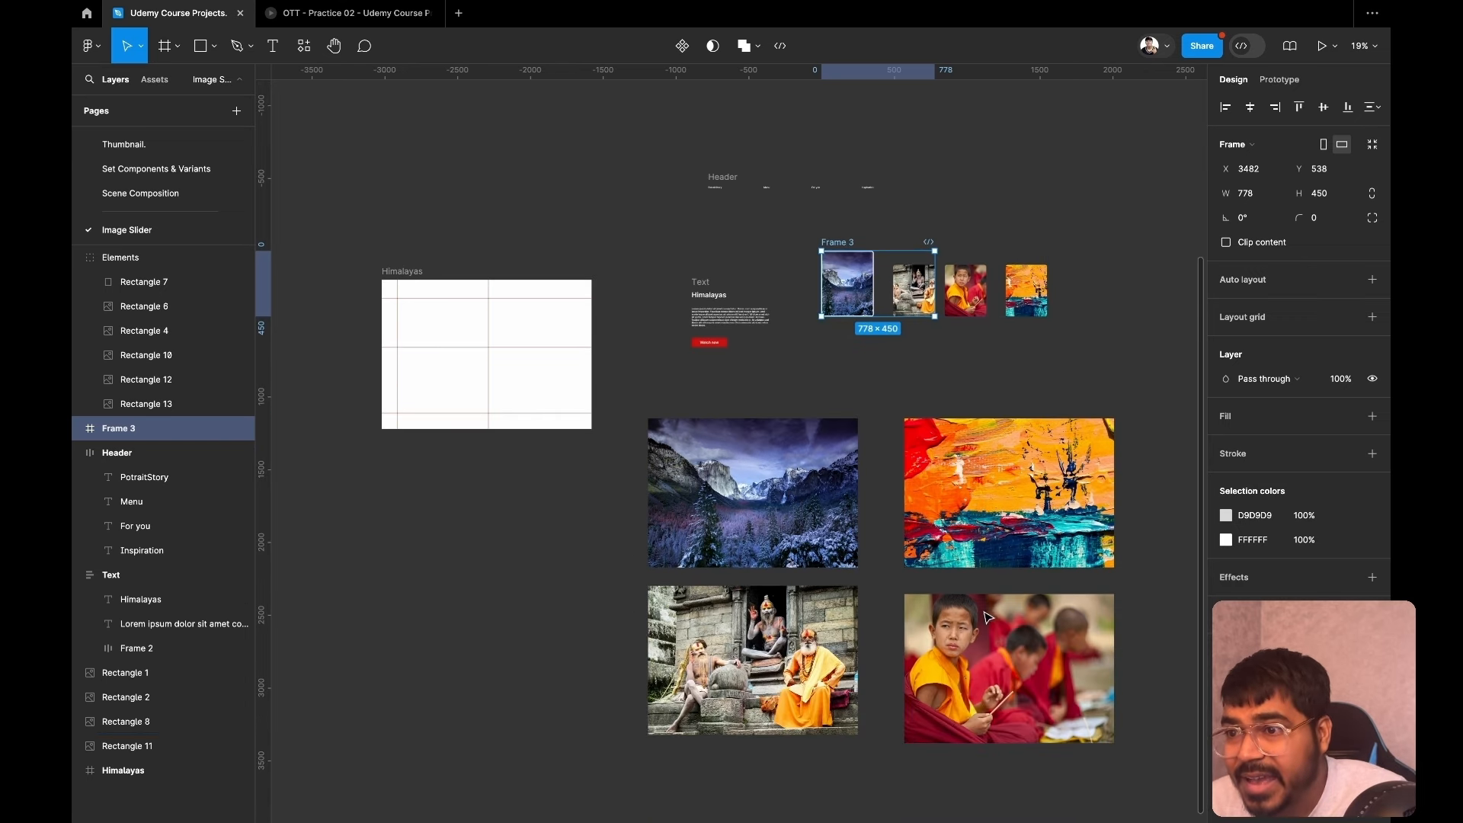
click(798, 541)
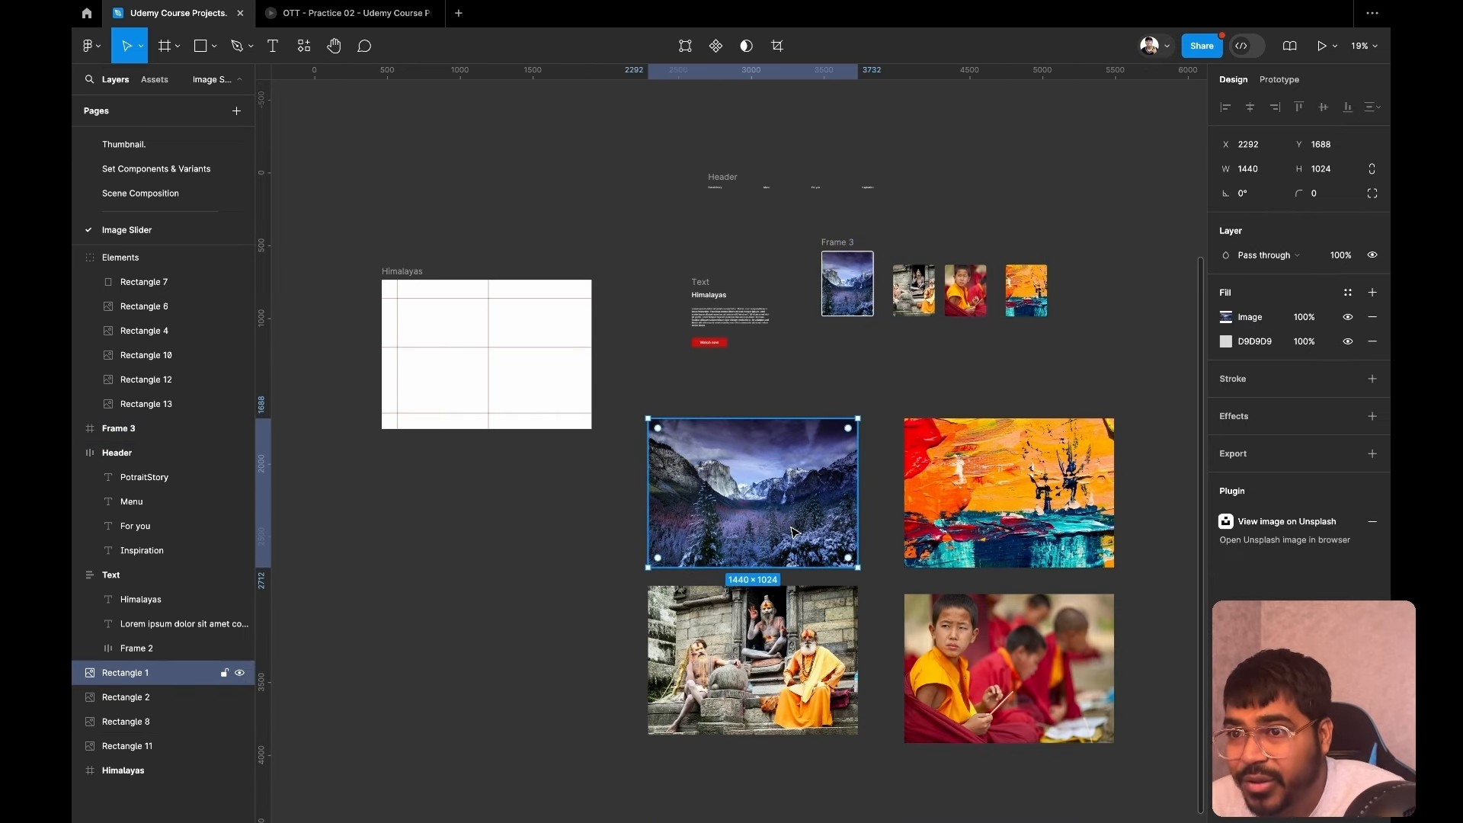
click(391, 272)
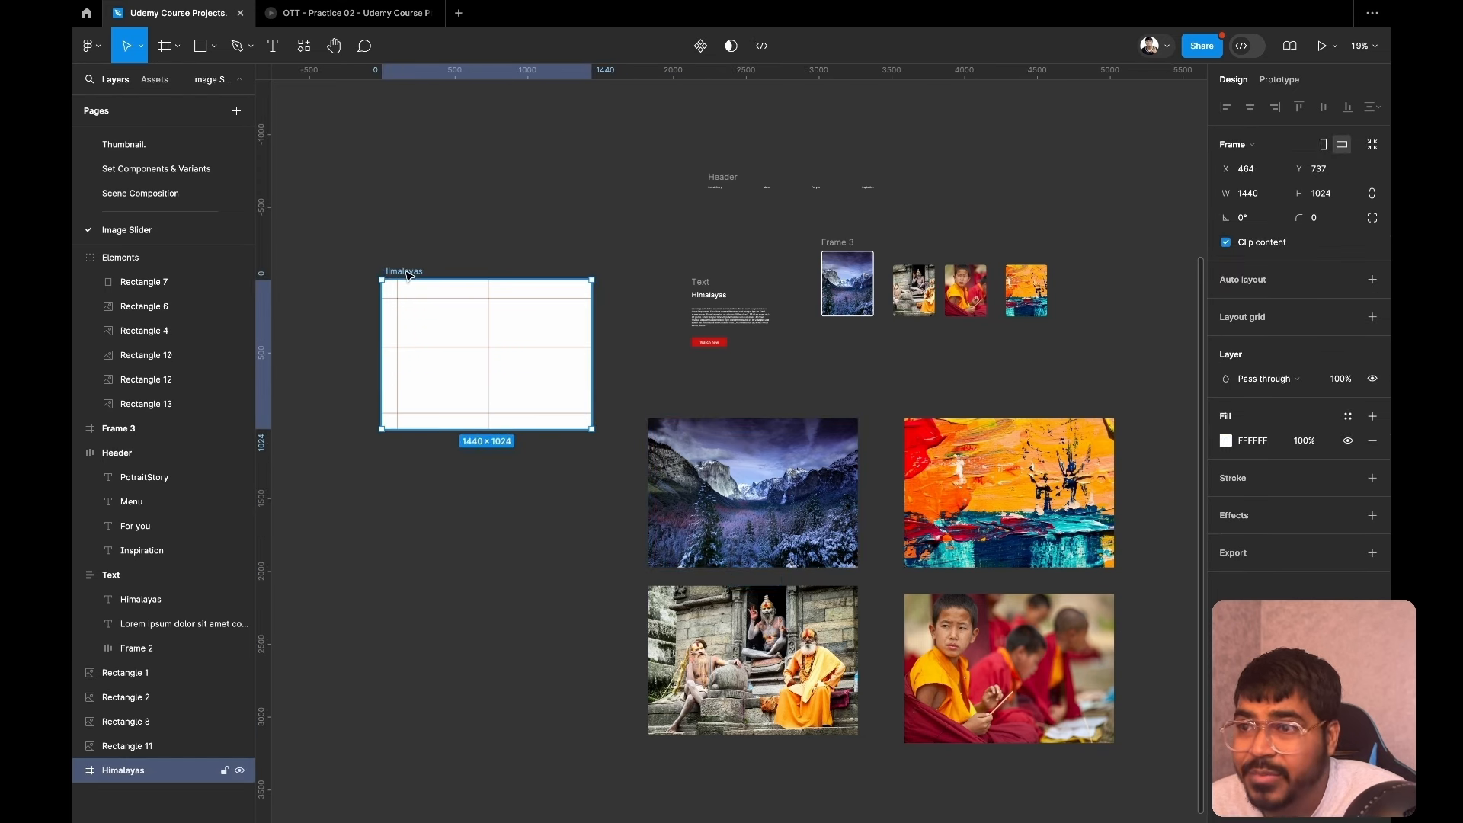
click(164, 47)
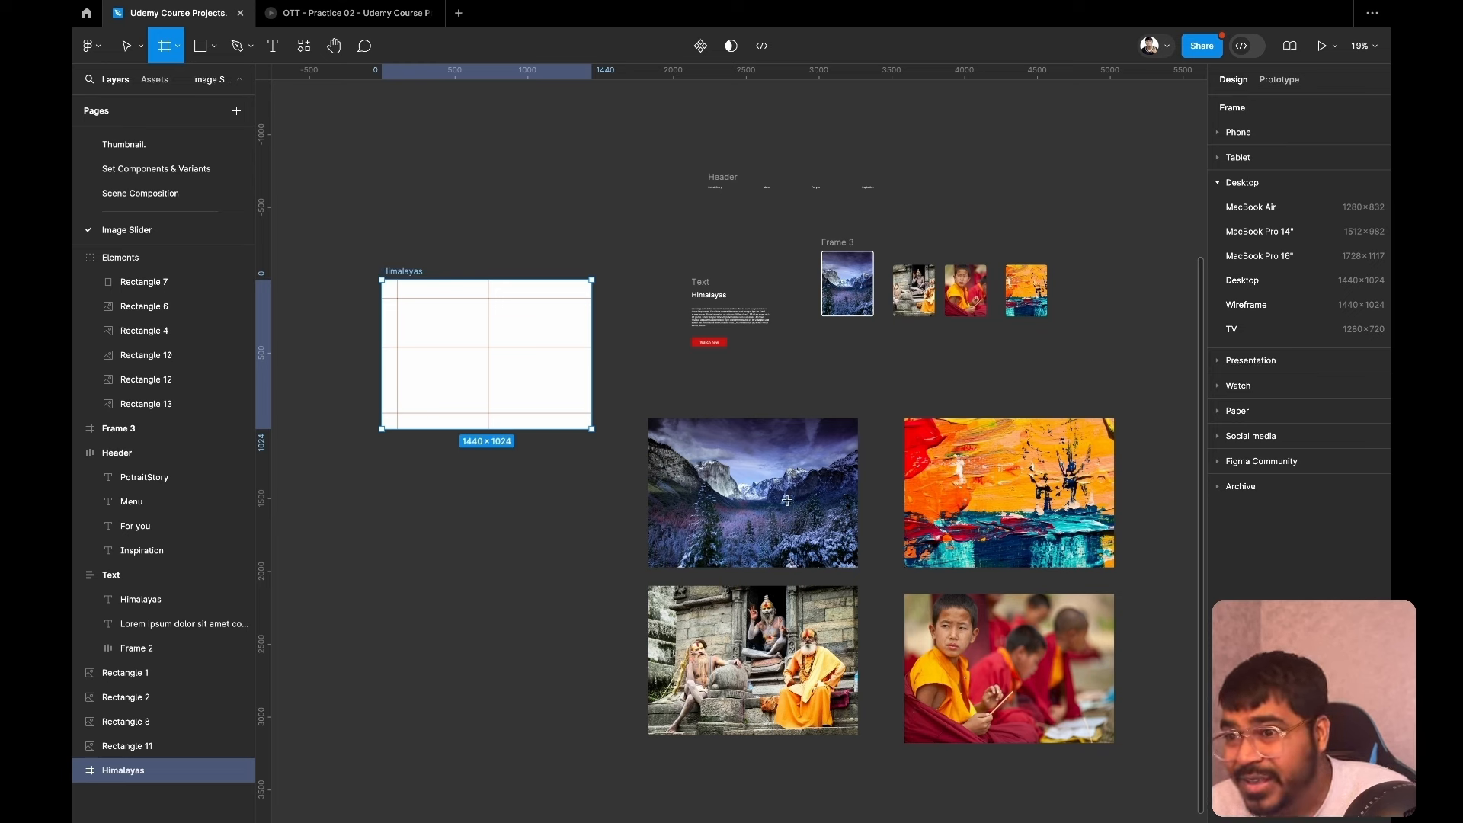
click(786, 477)
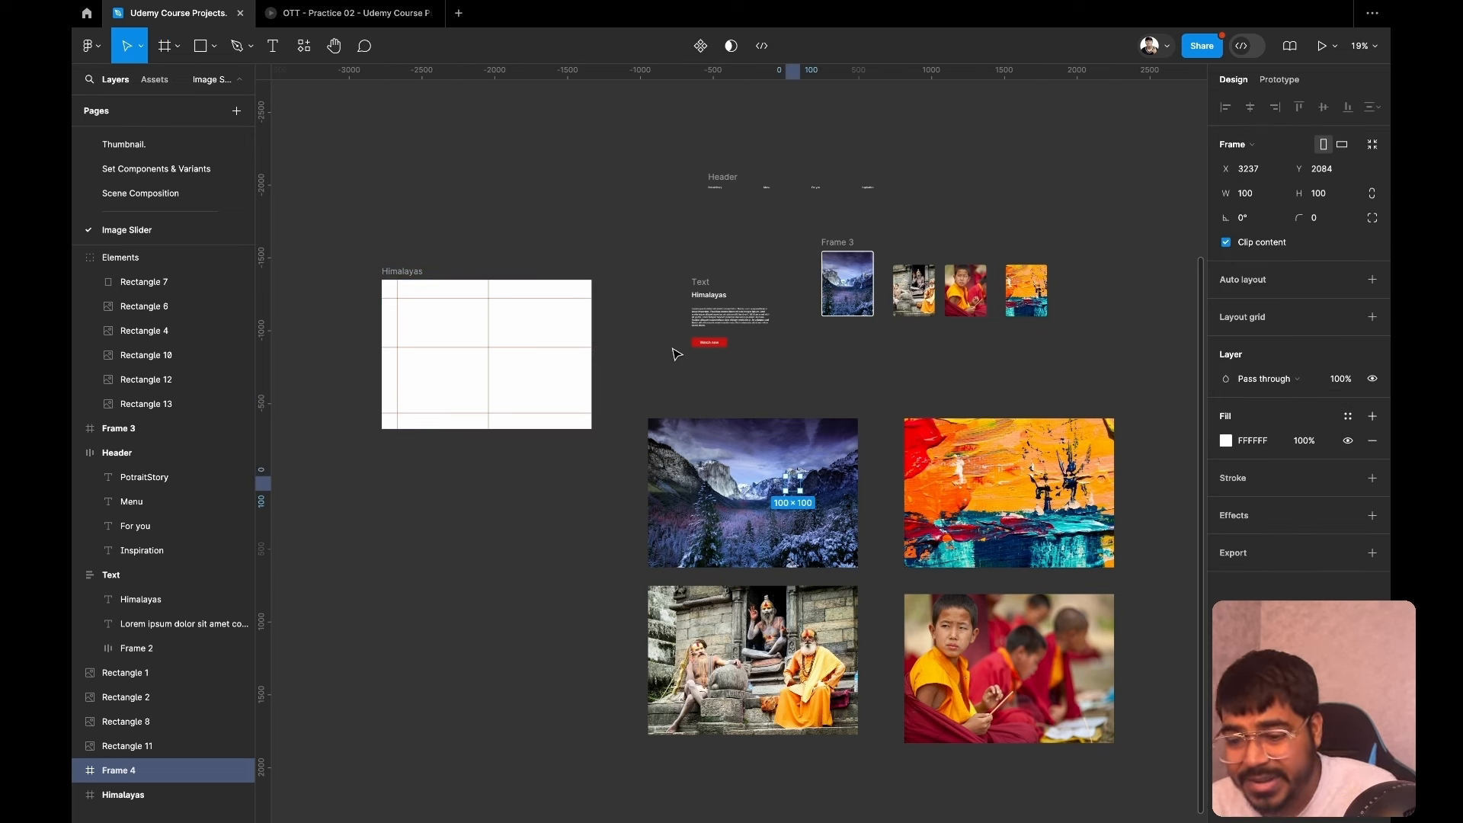
key(ctrl+z)
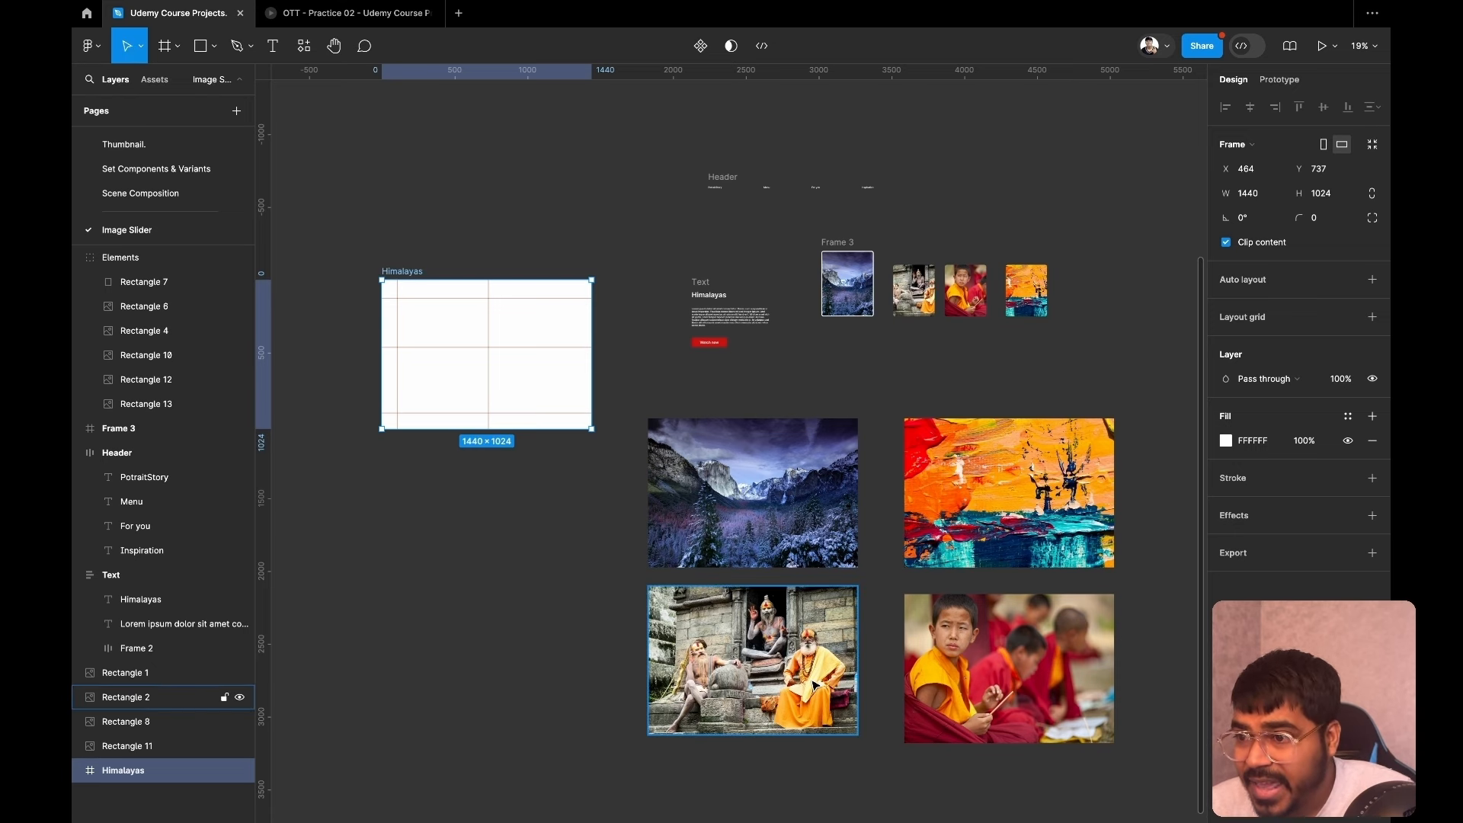
Stack the four large photos exactly on top of each other with the mountain photo uppermost, and place them in the Himalayas frame.
mouse_move(995, 674)
mouse_down()
mouse_move(1004, 524)
mouse_move(992, 498)
mouse_up()
drag(780, 668, 1036, 500)
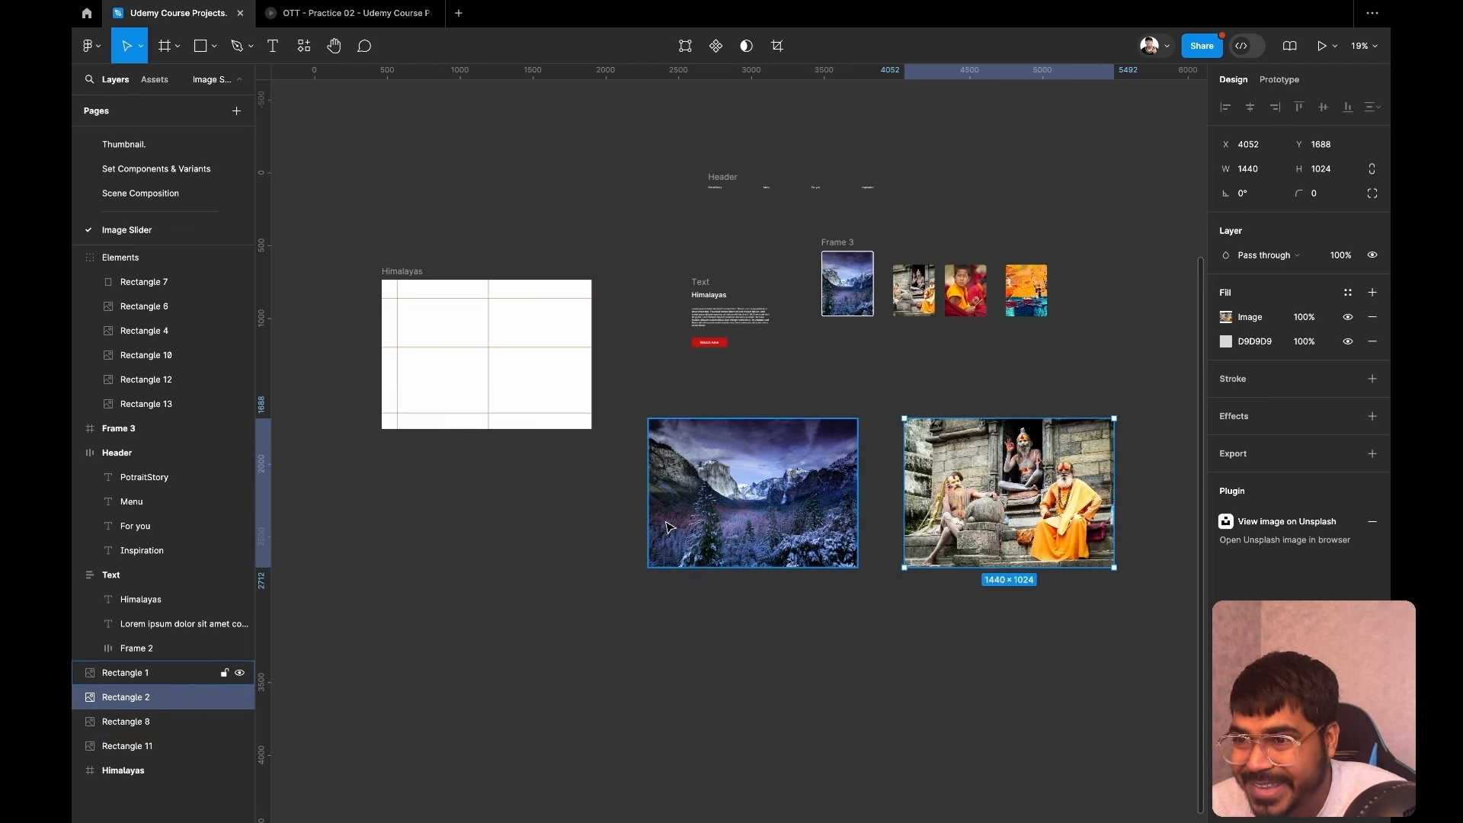
drag(666, 527, 934, 526)
drag(1134, 392, 820, 636)
drag(978, 543, 526, 409)
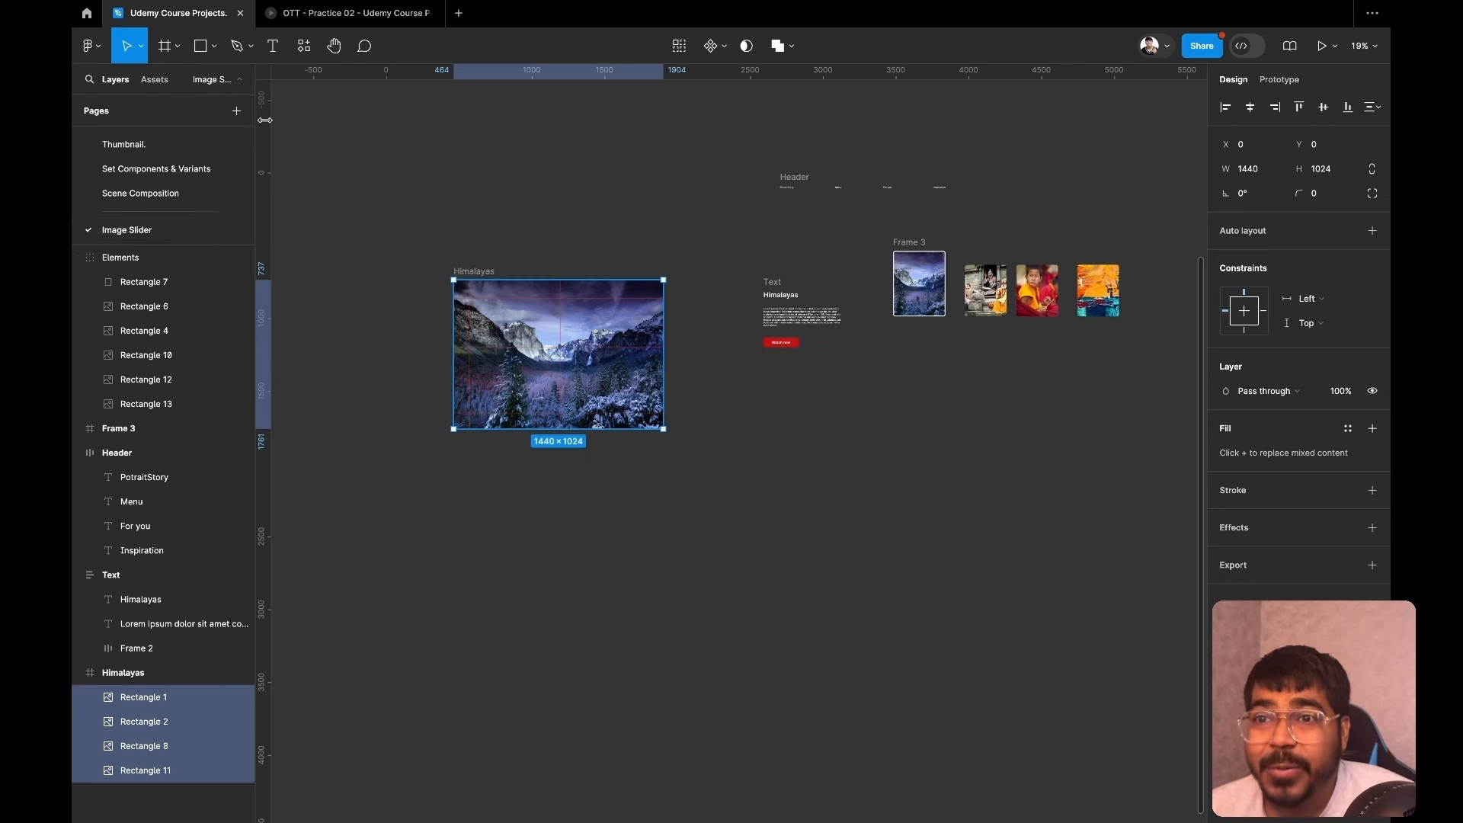
Draw a closed four-point Pen shape about 1861 × 838.5 px over the lower half of the Himalayas frame, with a slanted upper edge.
click(237, 50)
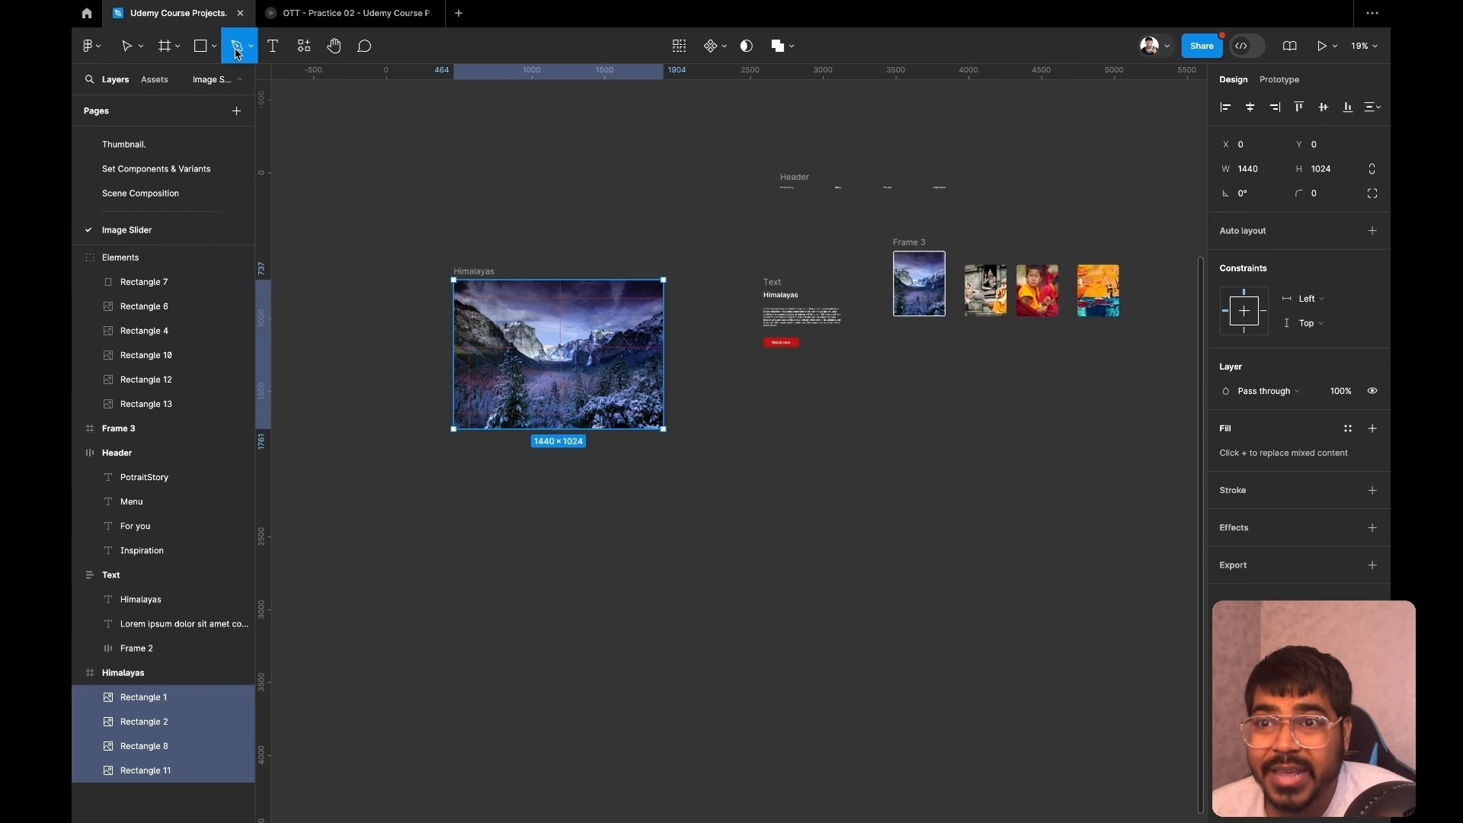
click(434, 345)
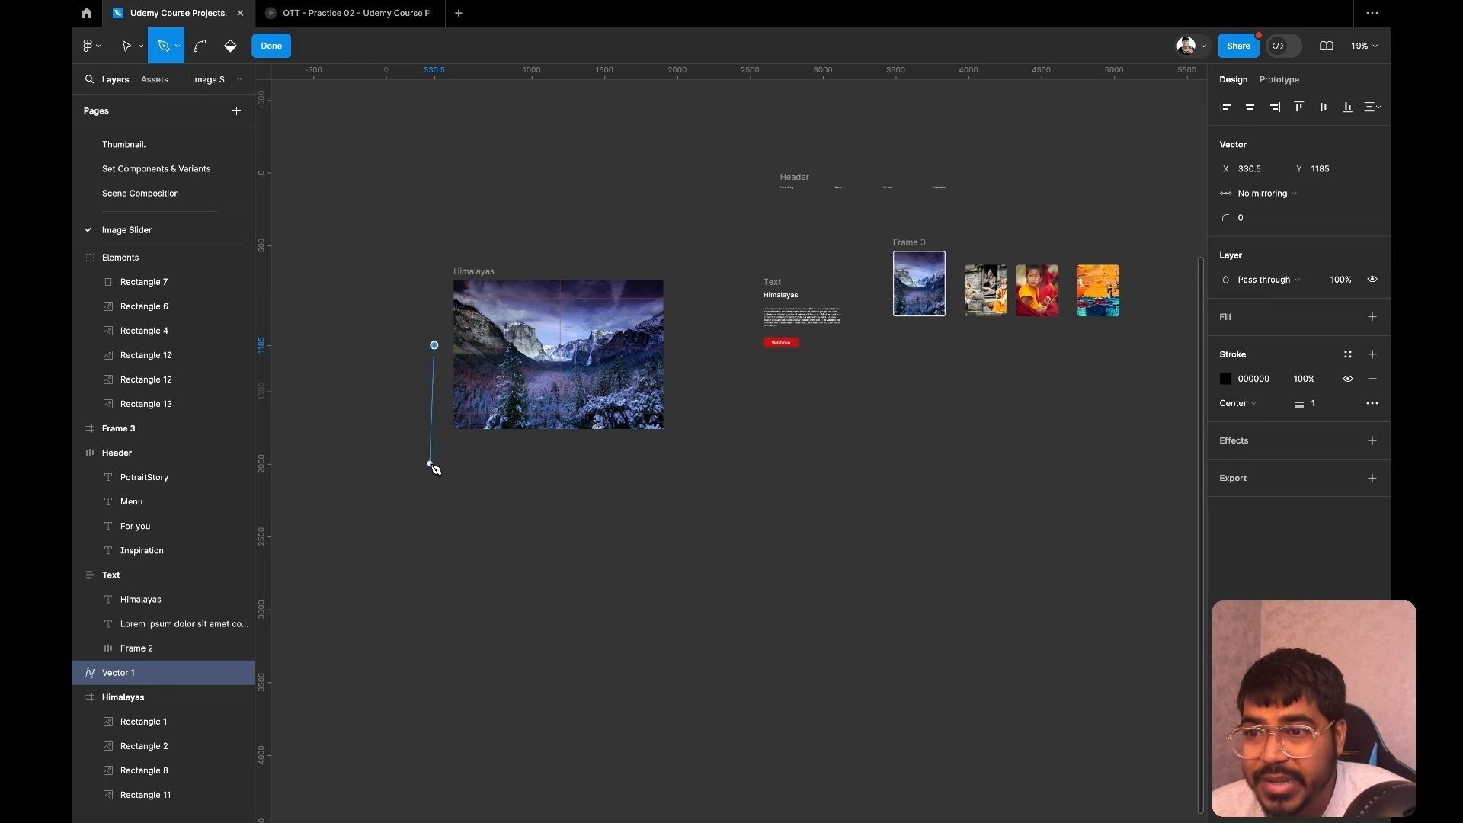
click(435, 467)
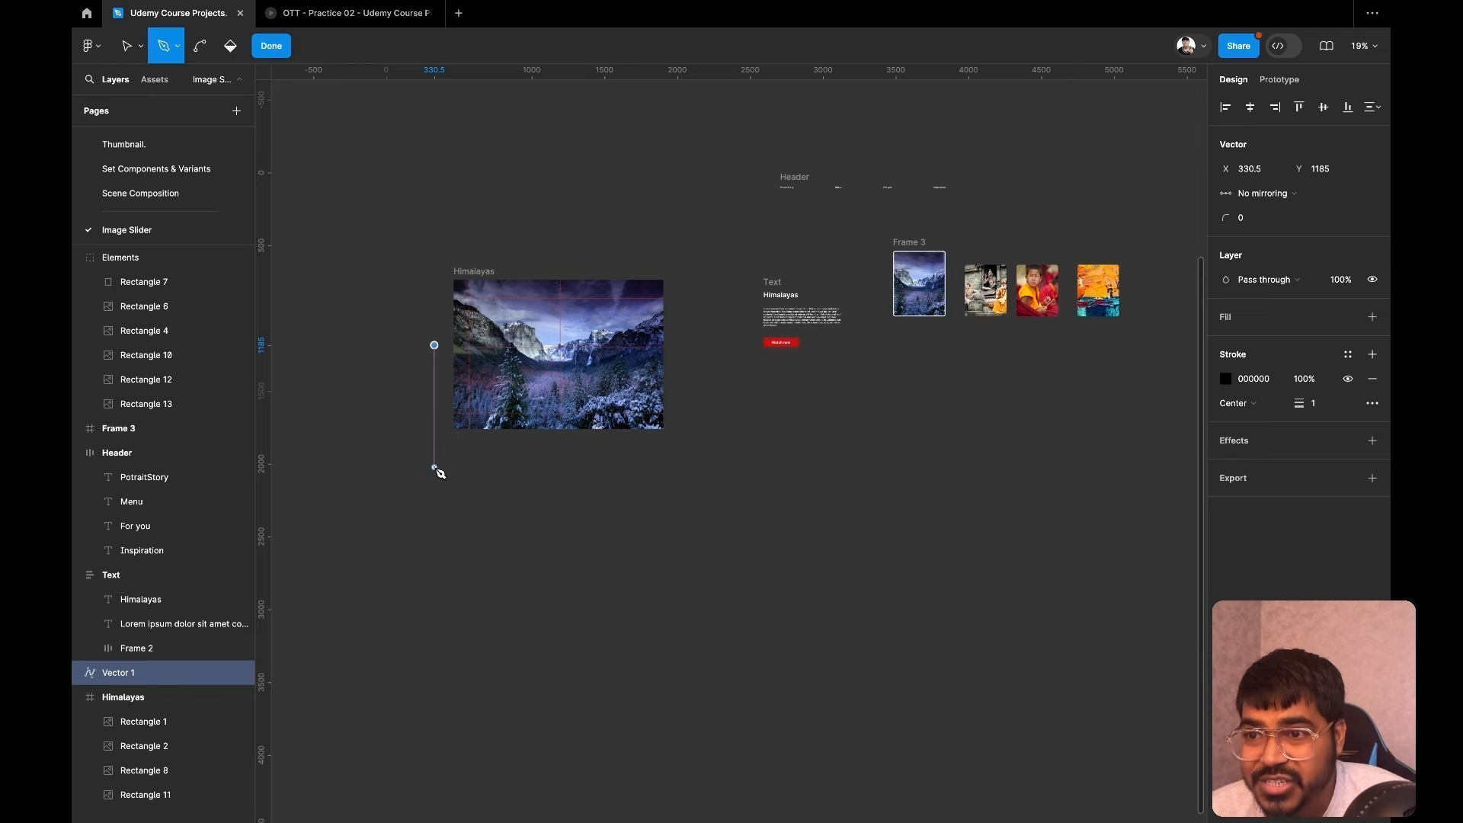
click(706, 467)
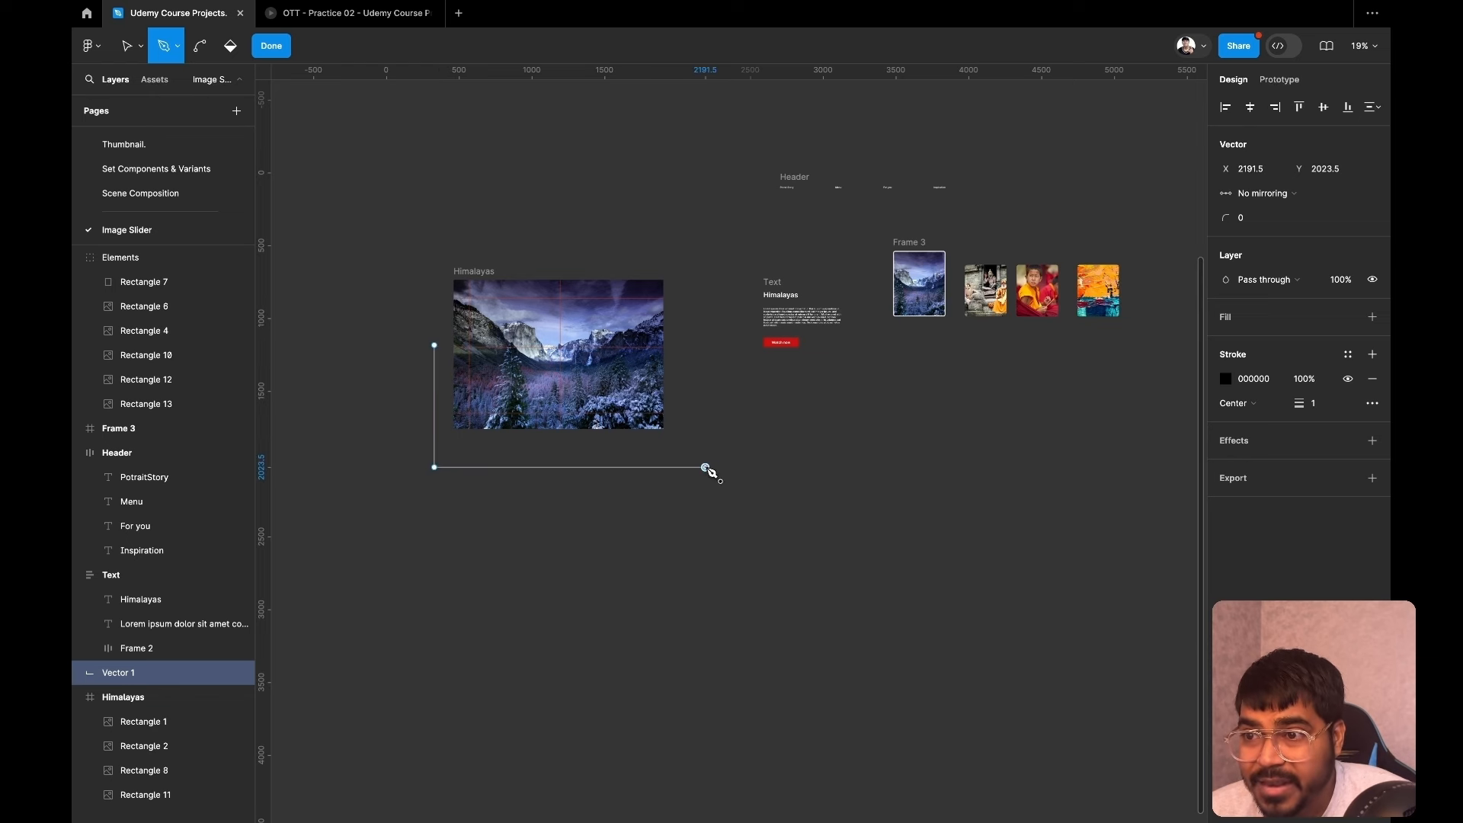
click(705, 372)
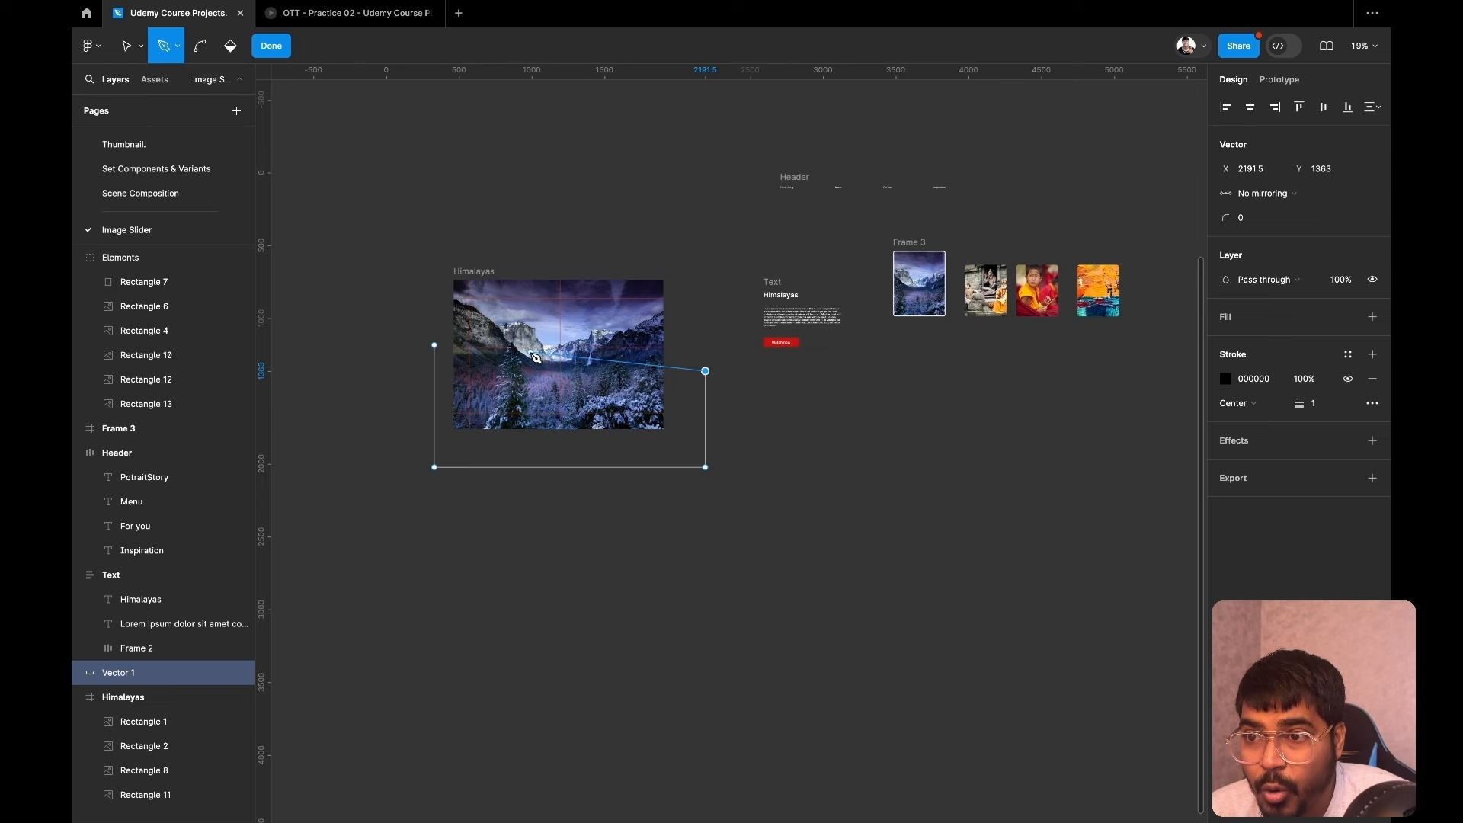
click(435, 346)
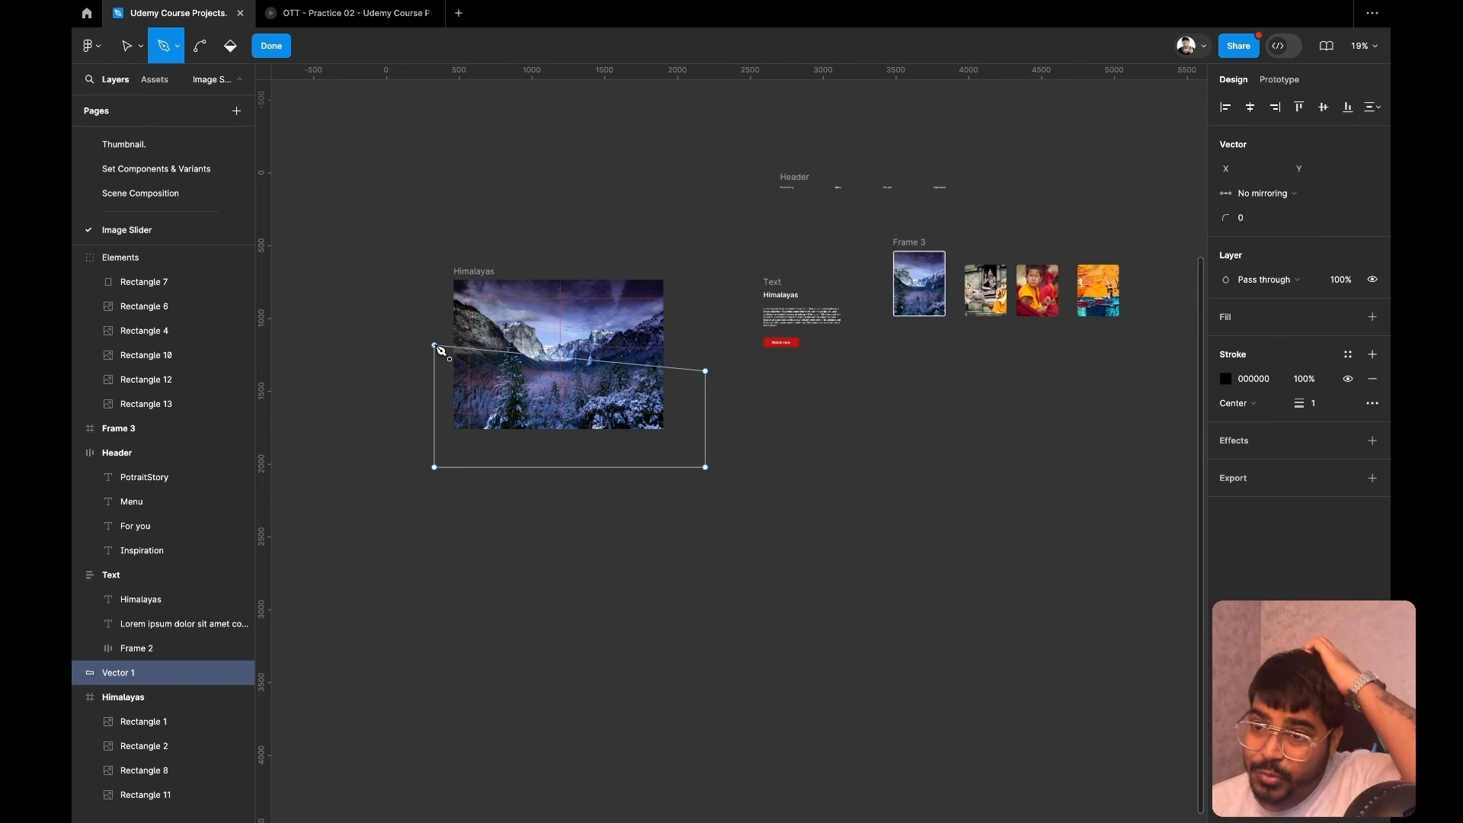
click(272, 47)
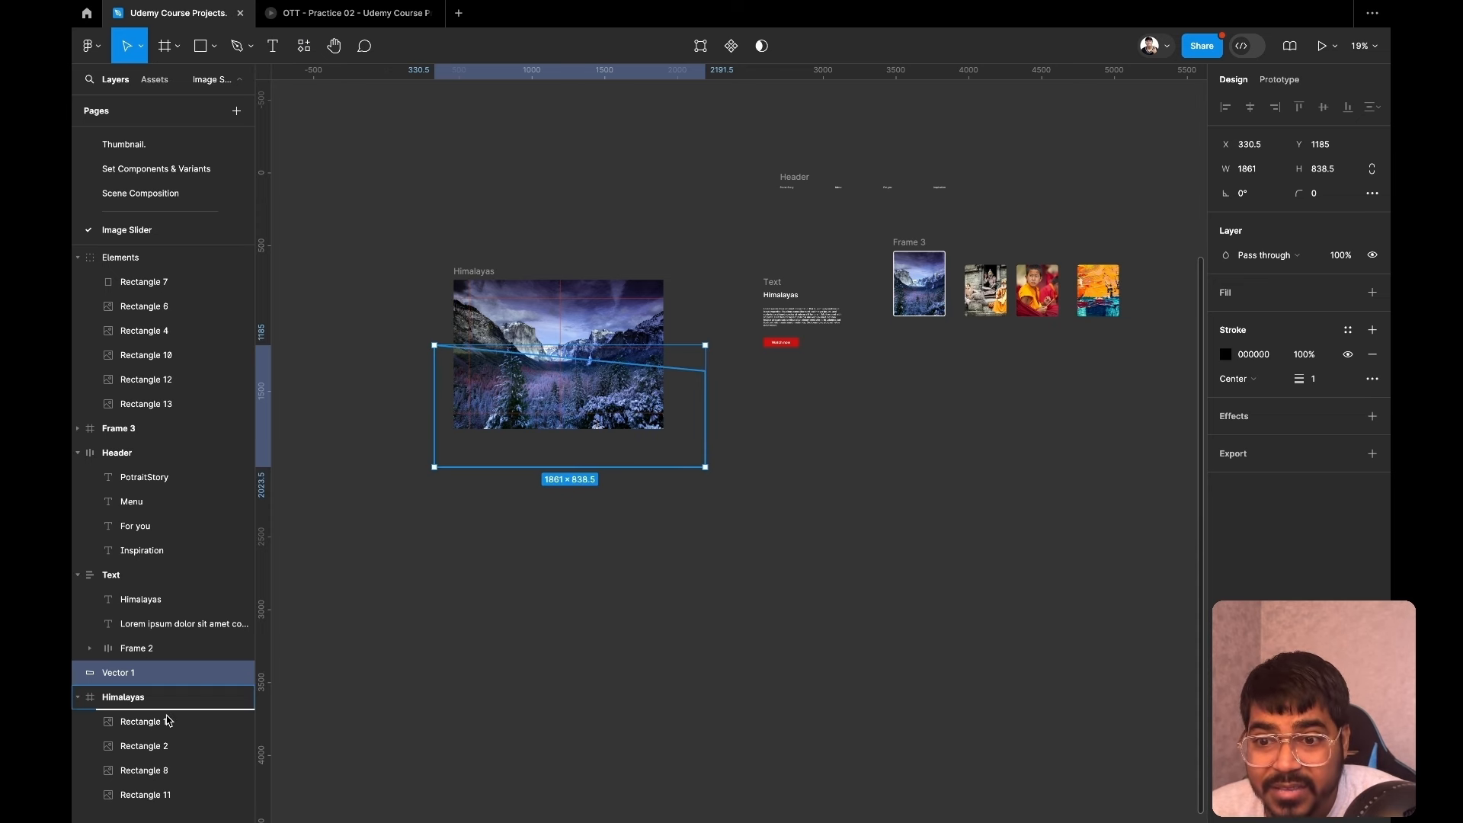
Move Vector 1 into the Himalayas frame above the photo layers and collapse the other layer groups.
drag(167, 720, 167, 720)
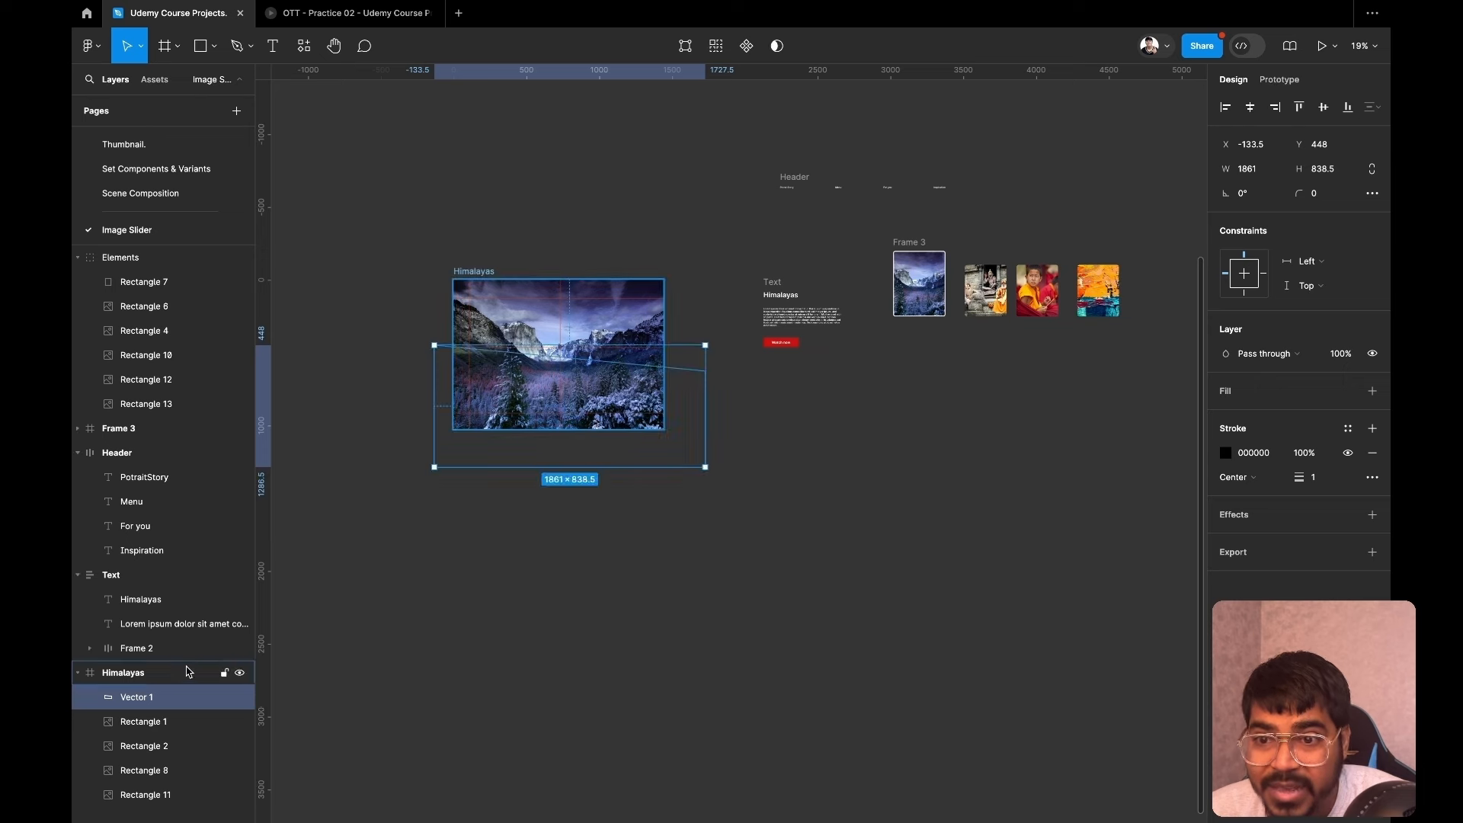
click(77, 576)
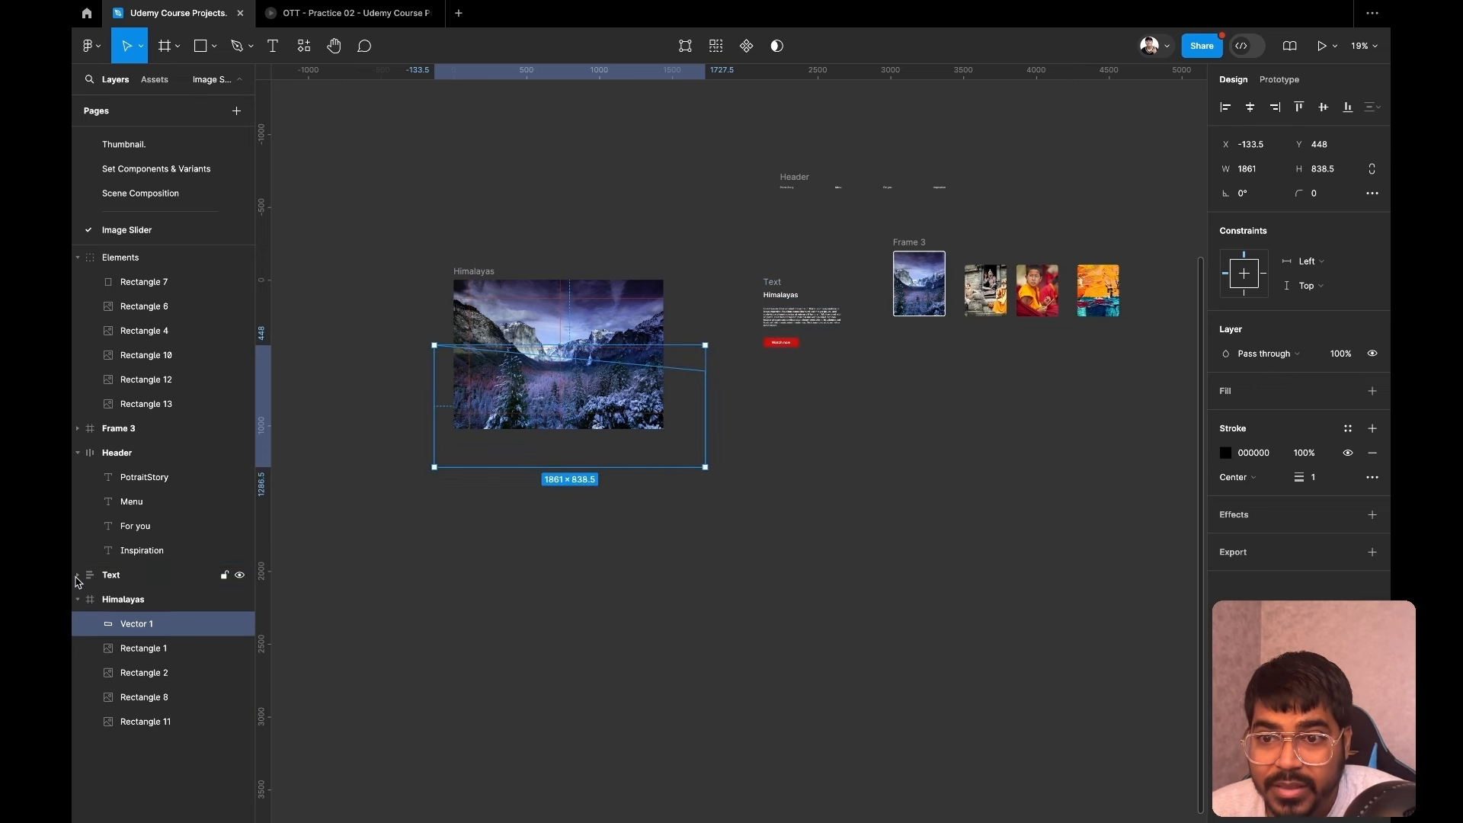
click(78, 453)
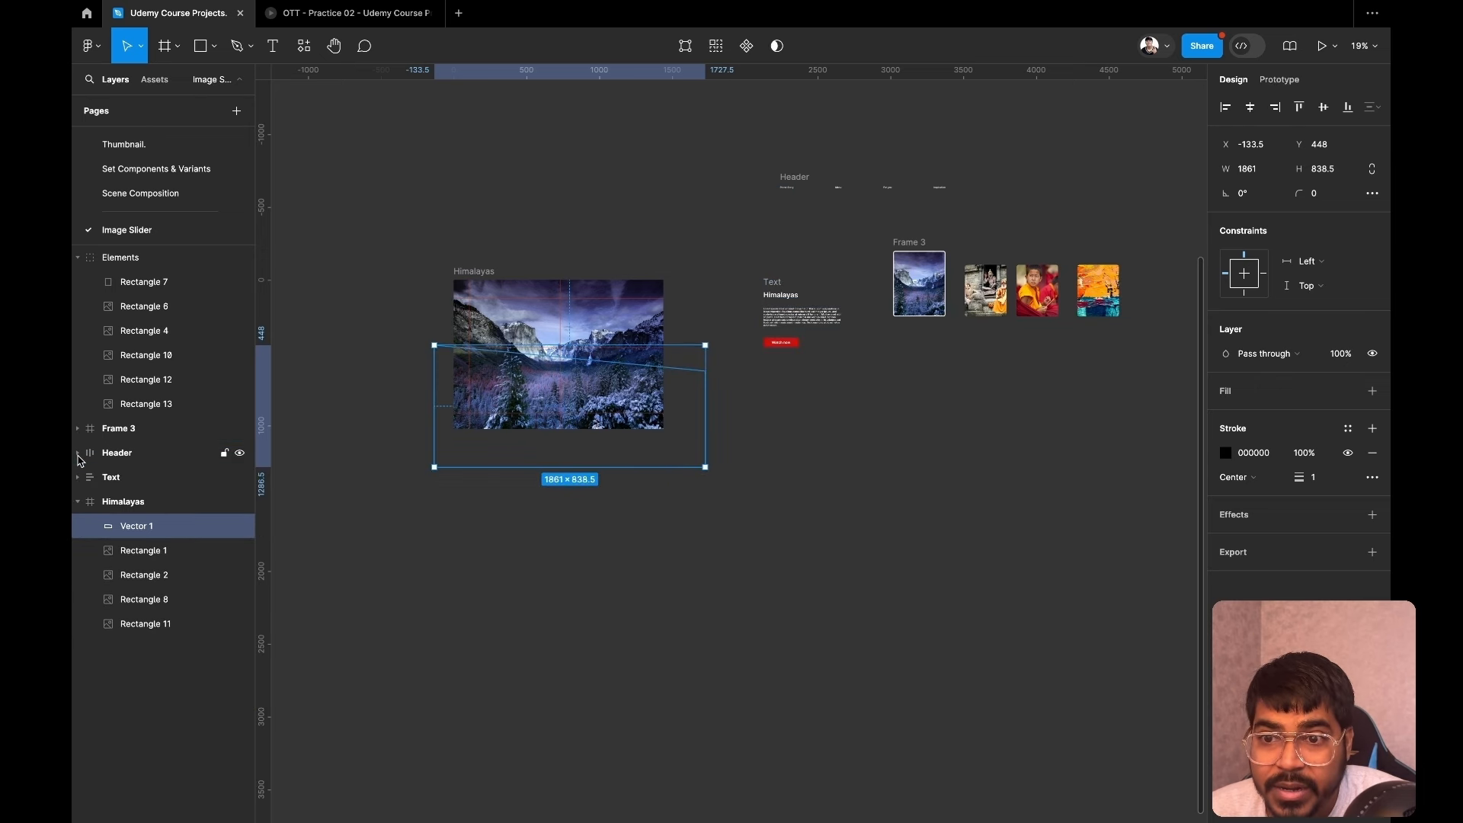
click(77, 257)
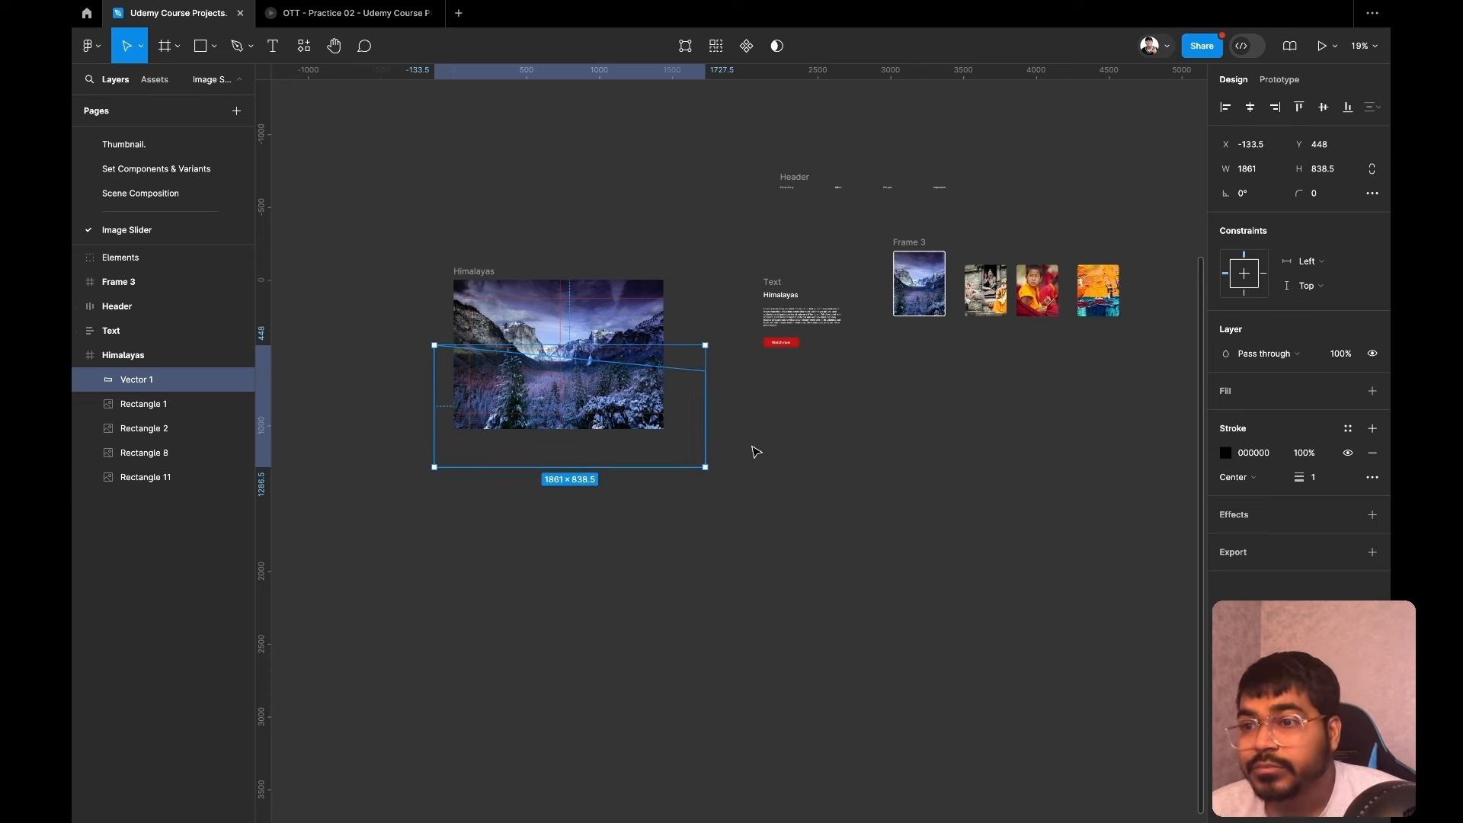
Remove the stroke from Vector 1 and give it a solid black 000000 fill.
click(1373, 455)
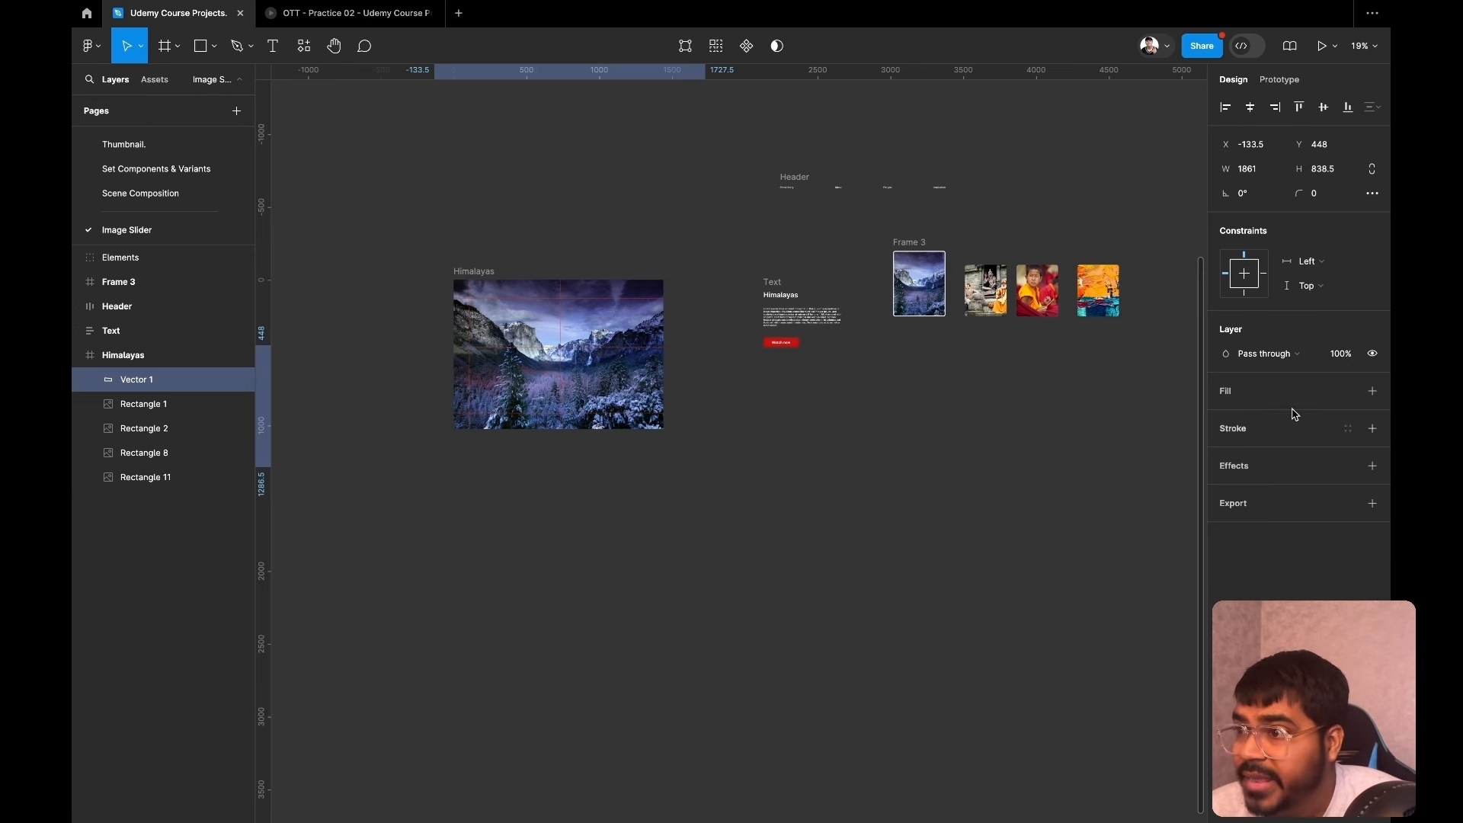
click(1372, 391)
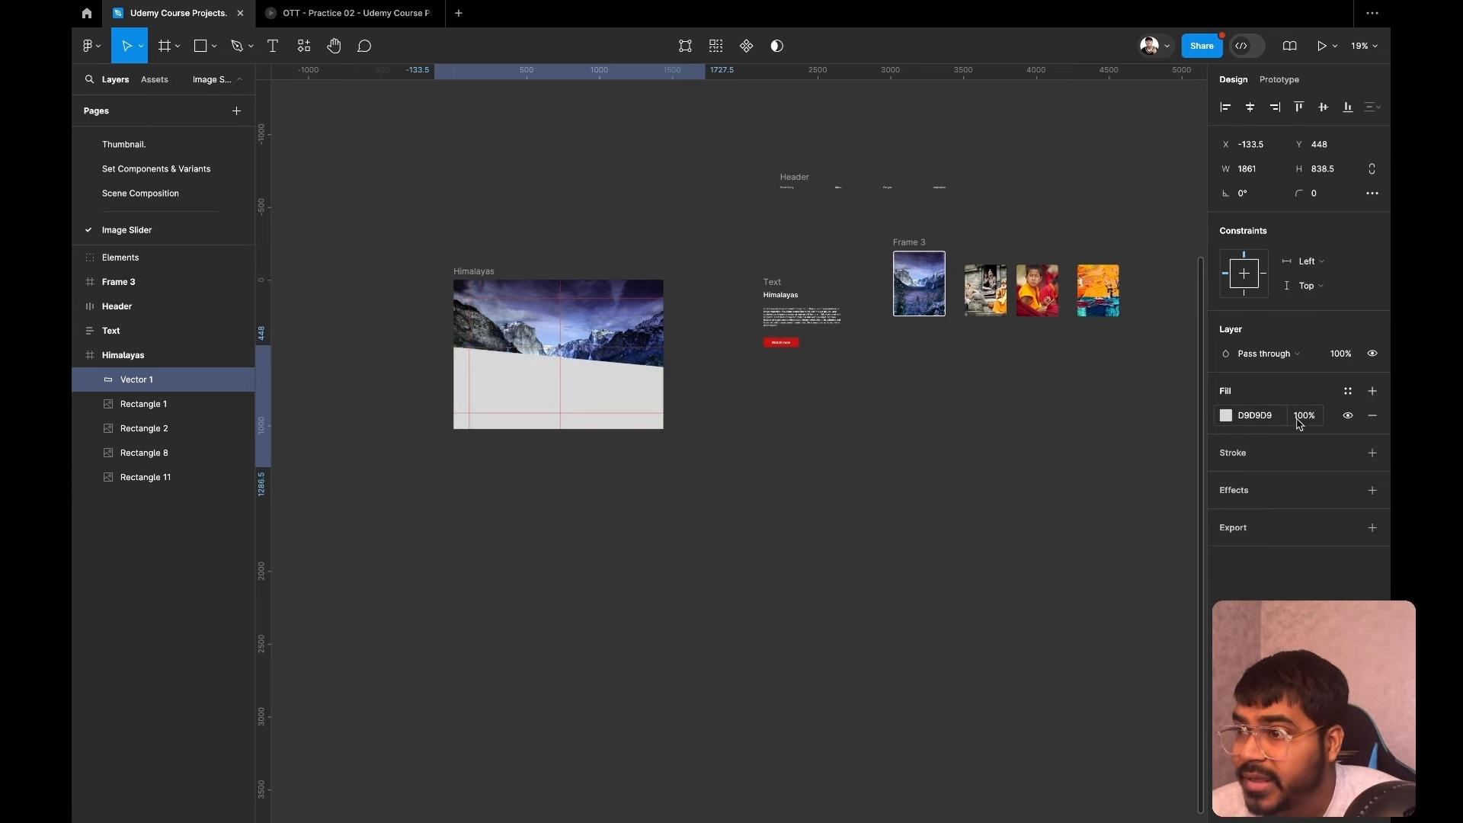
click(1226, 415)
click(1024, 543)
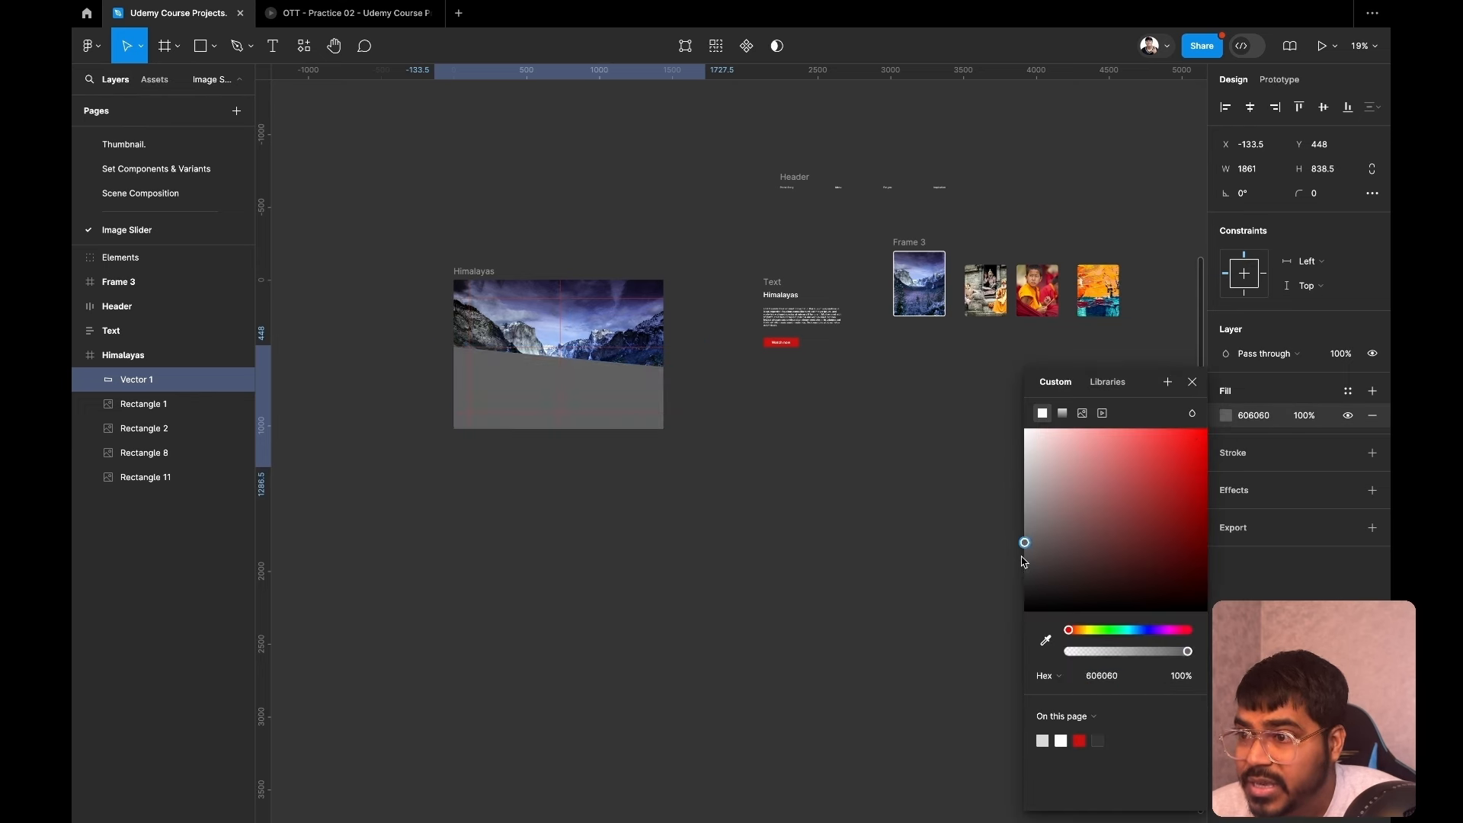
drag(1022, 562, 1013, 615)
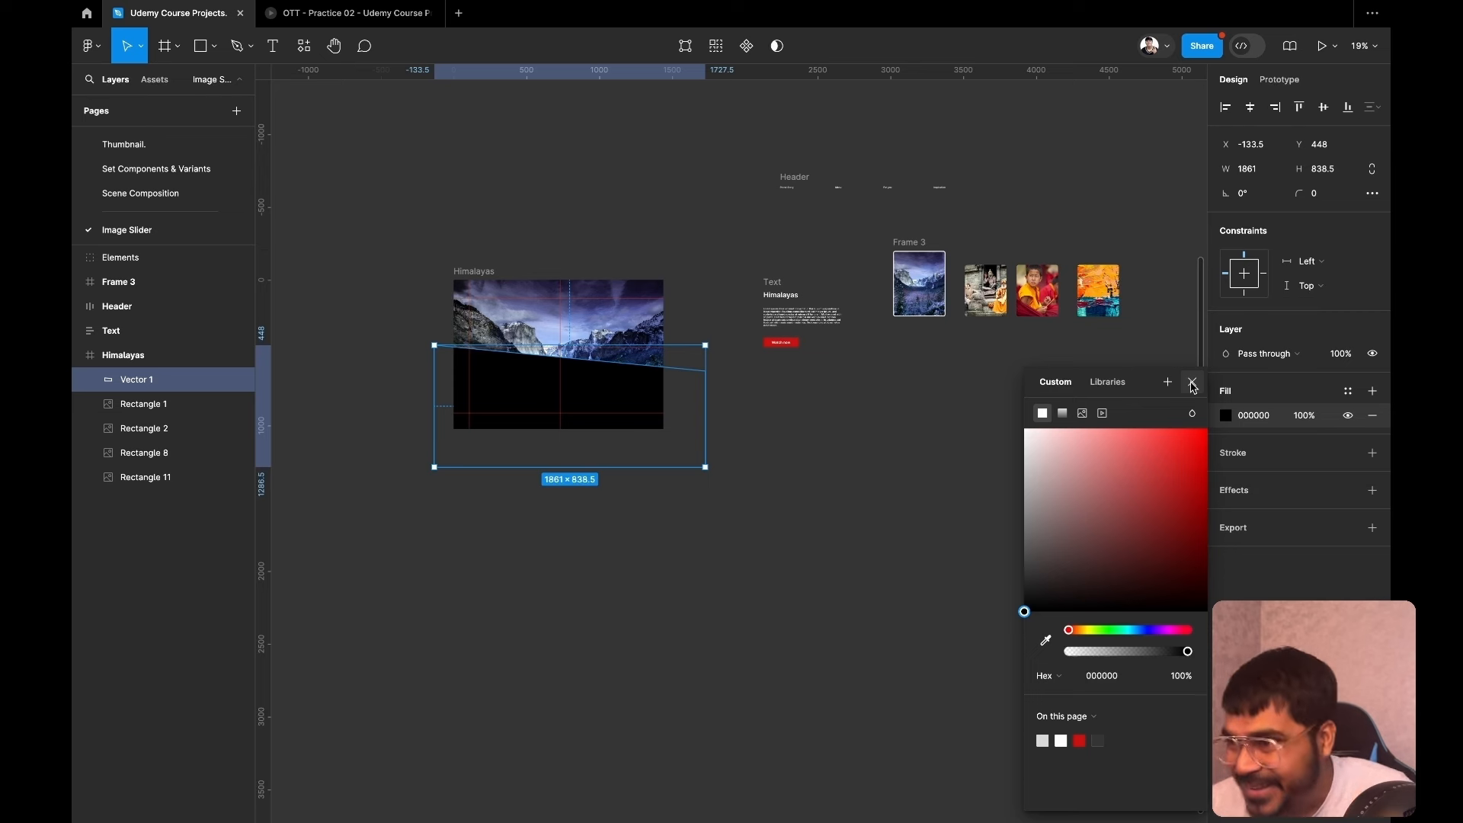
click(1193, 383)
Add a Layer blur effect to Vector 1.
click(1372, 490)
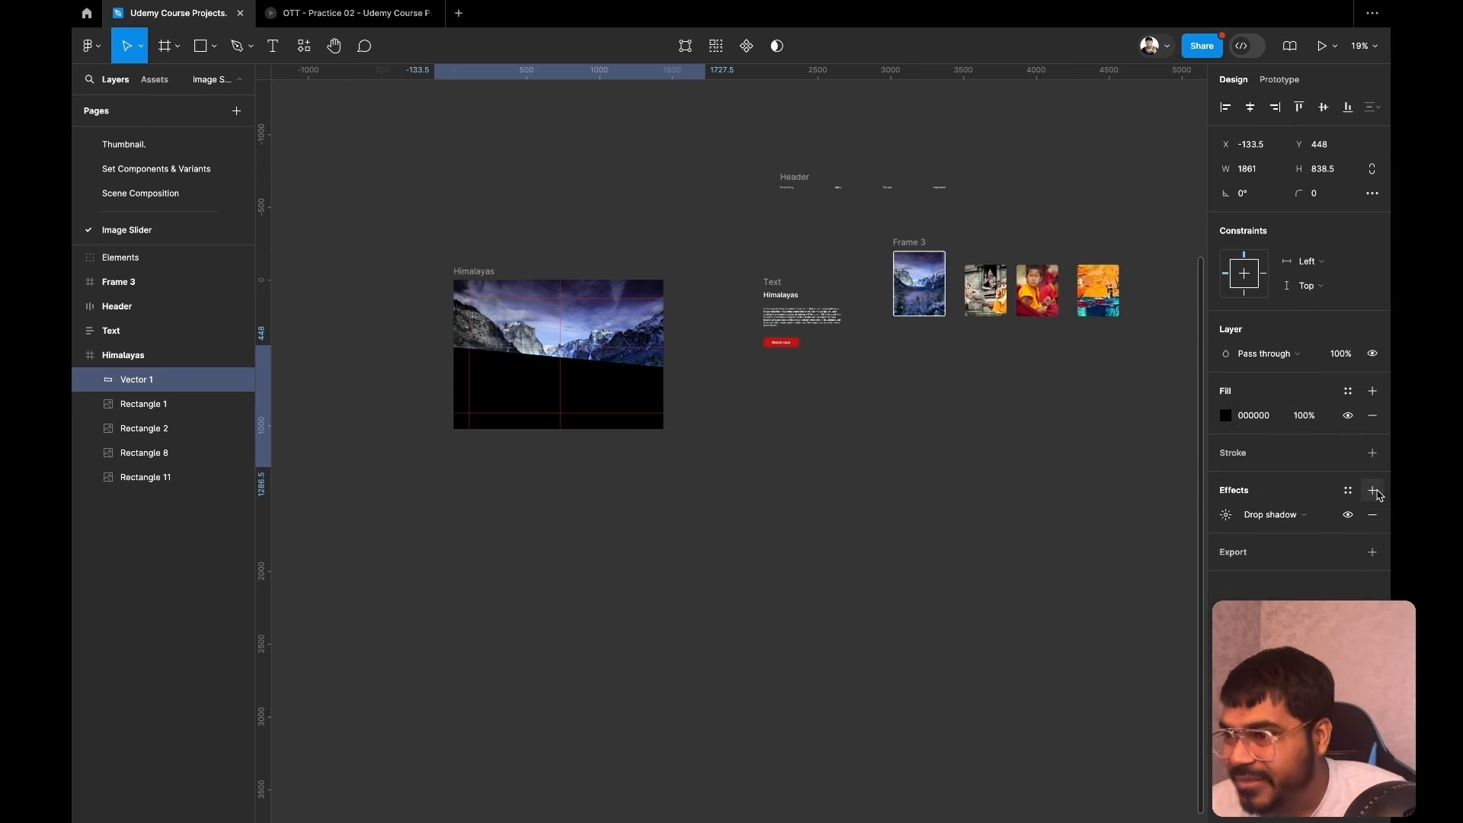
click(1283, 514)
click(1286, 530)
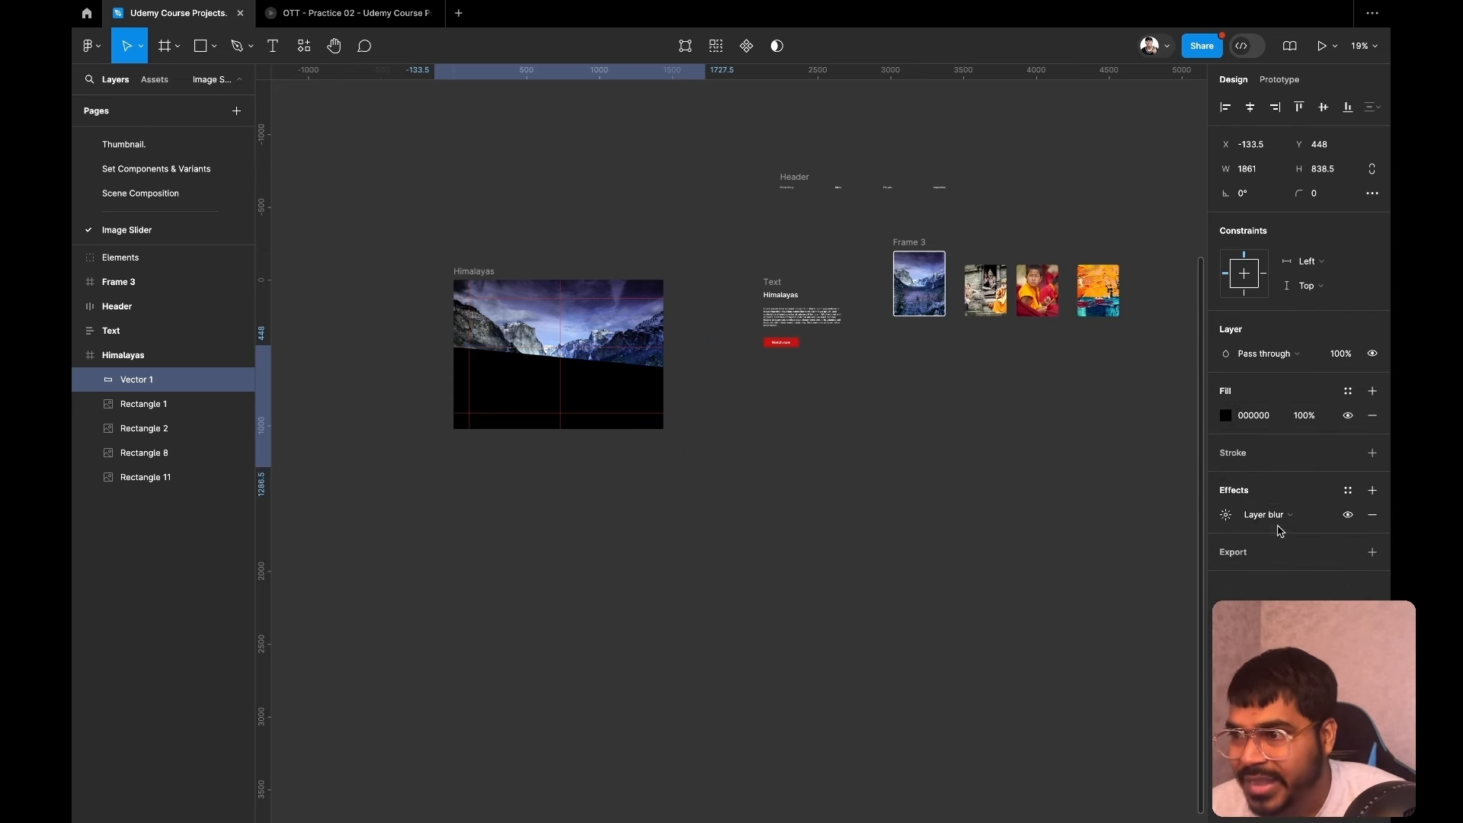
Increase the Layer blur on Vector 1 to about 367.7 so its slanted edge fades softly into the photo.
click(1226, 515)
click(1059, 562)
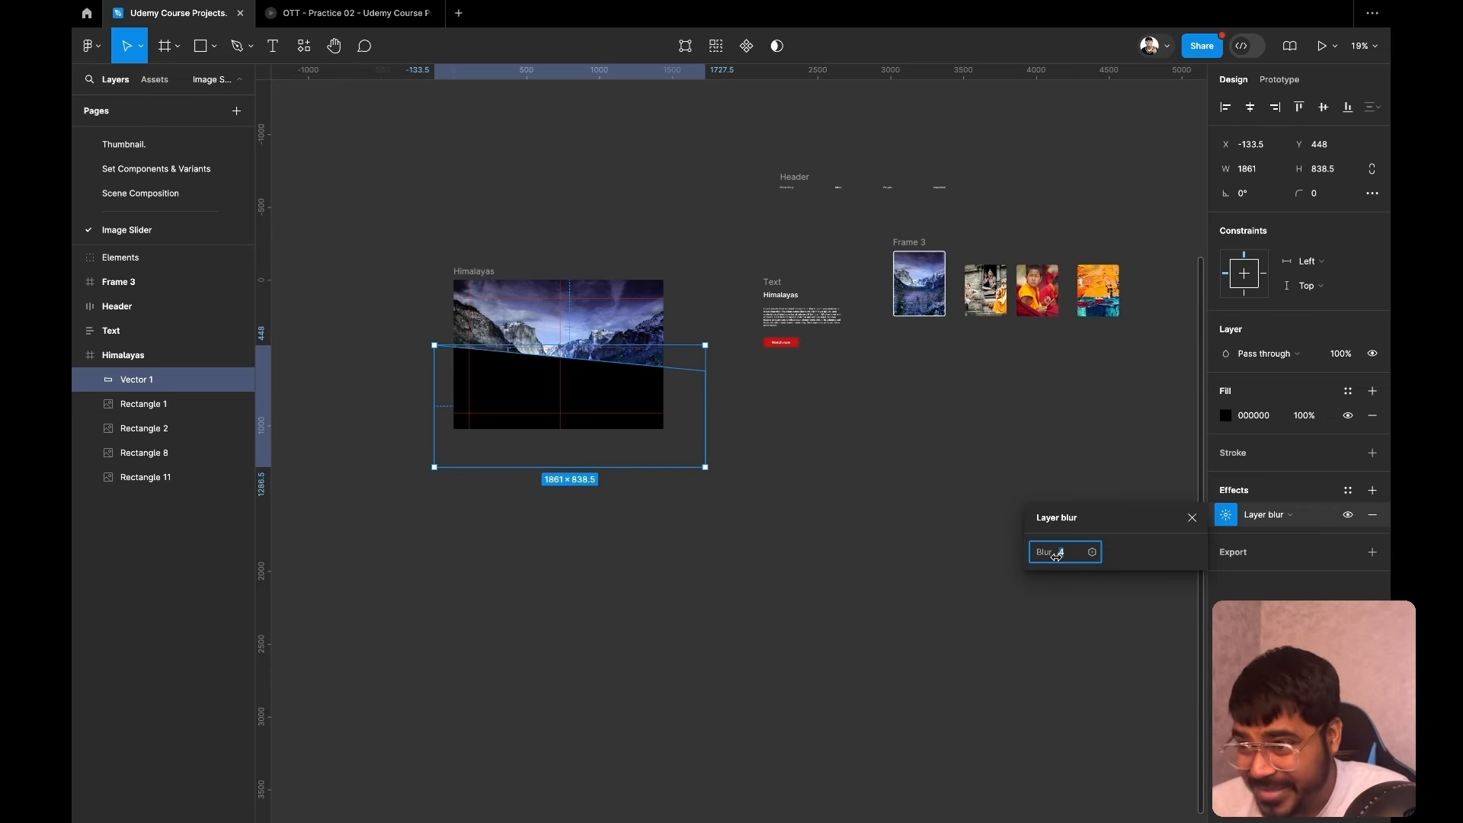
drag(1056, 556, 1021, 577)
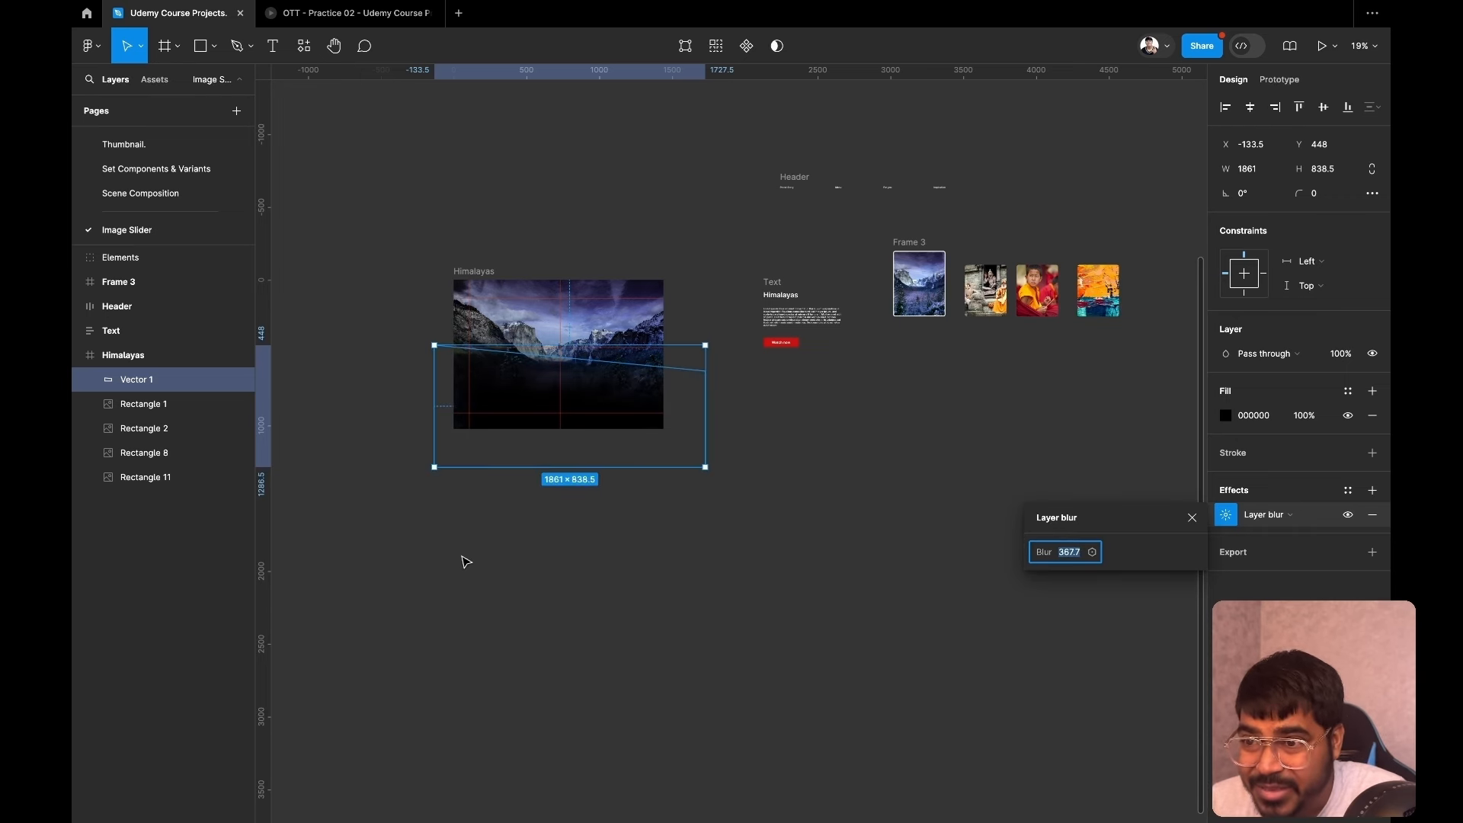
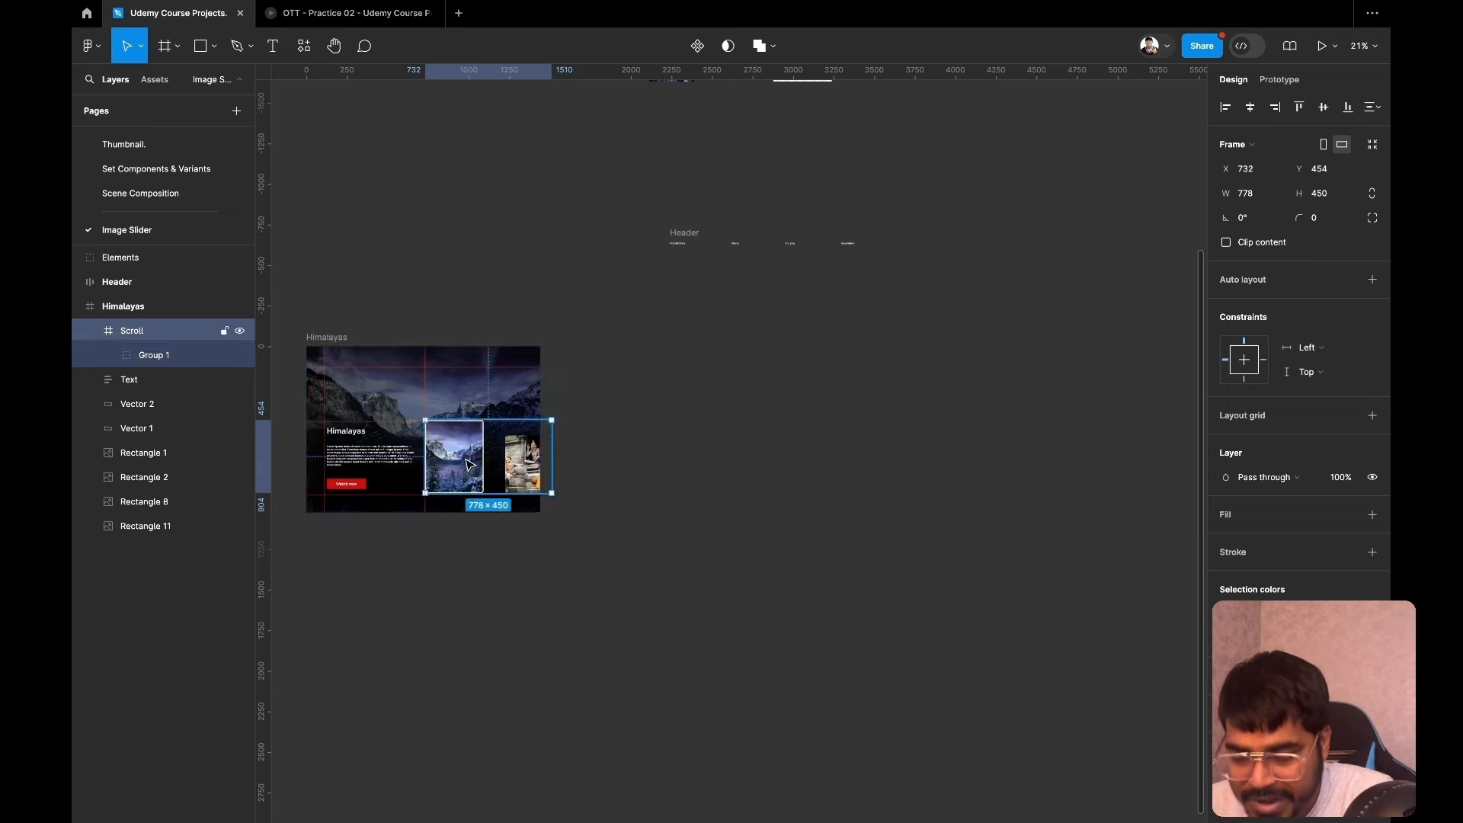
scroll(469, 462, up, 5)
scroll(481, 457, left, 3)
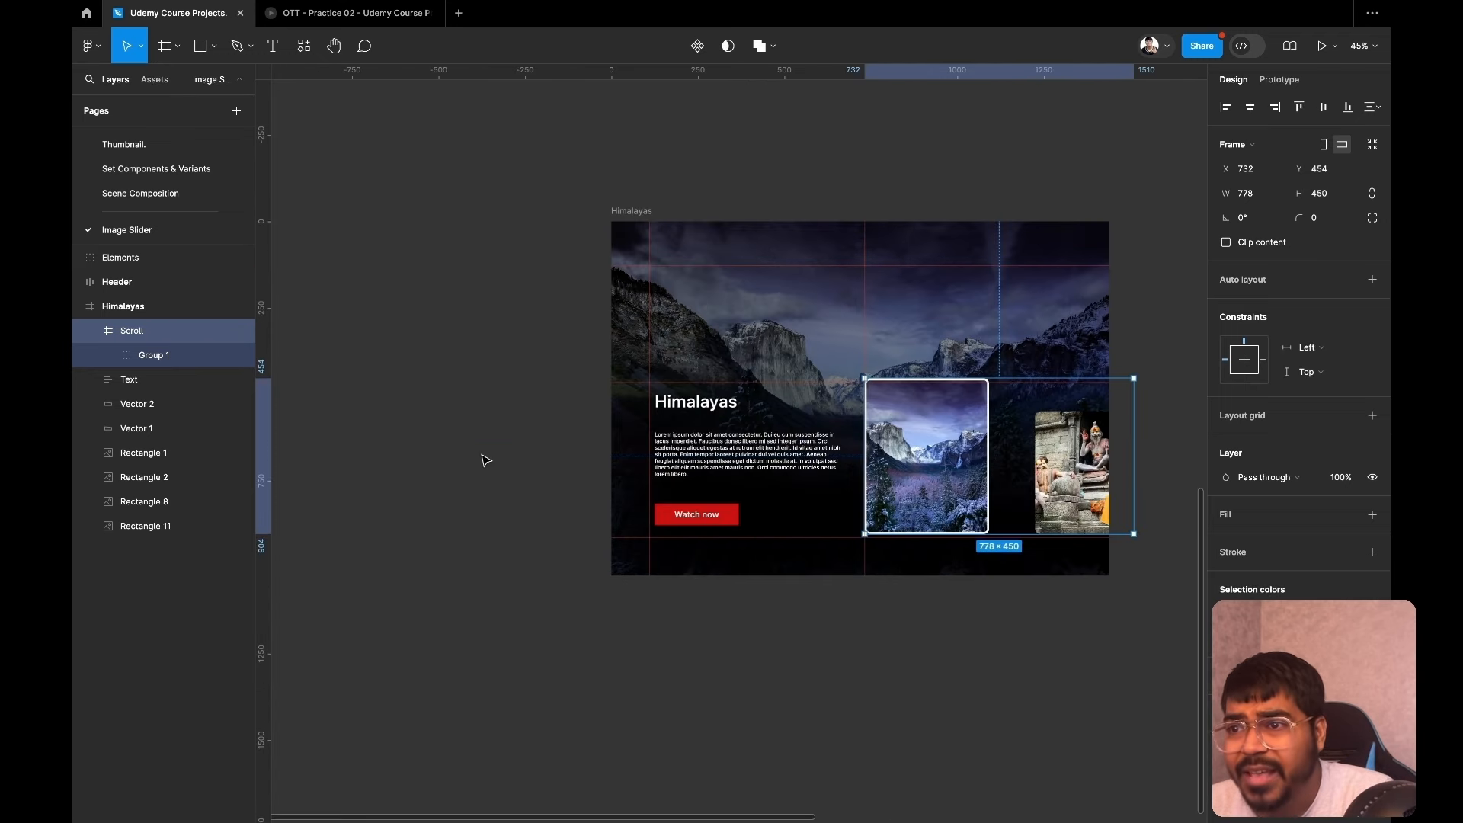
scroll(481, 457, right, 3)
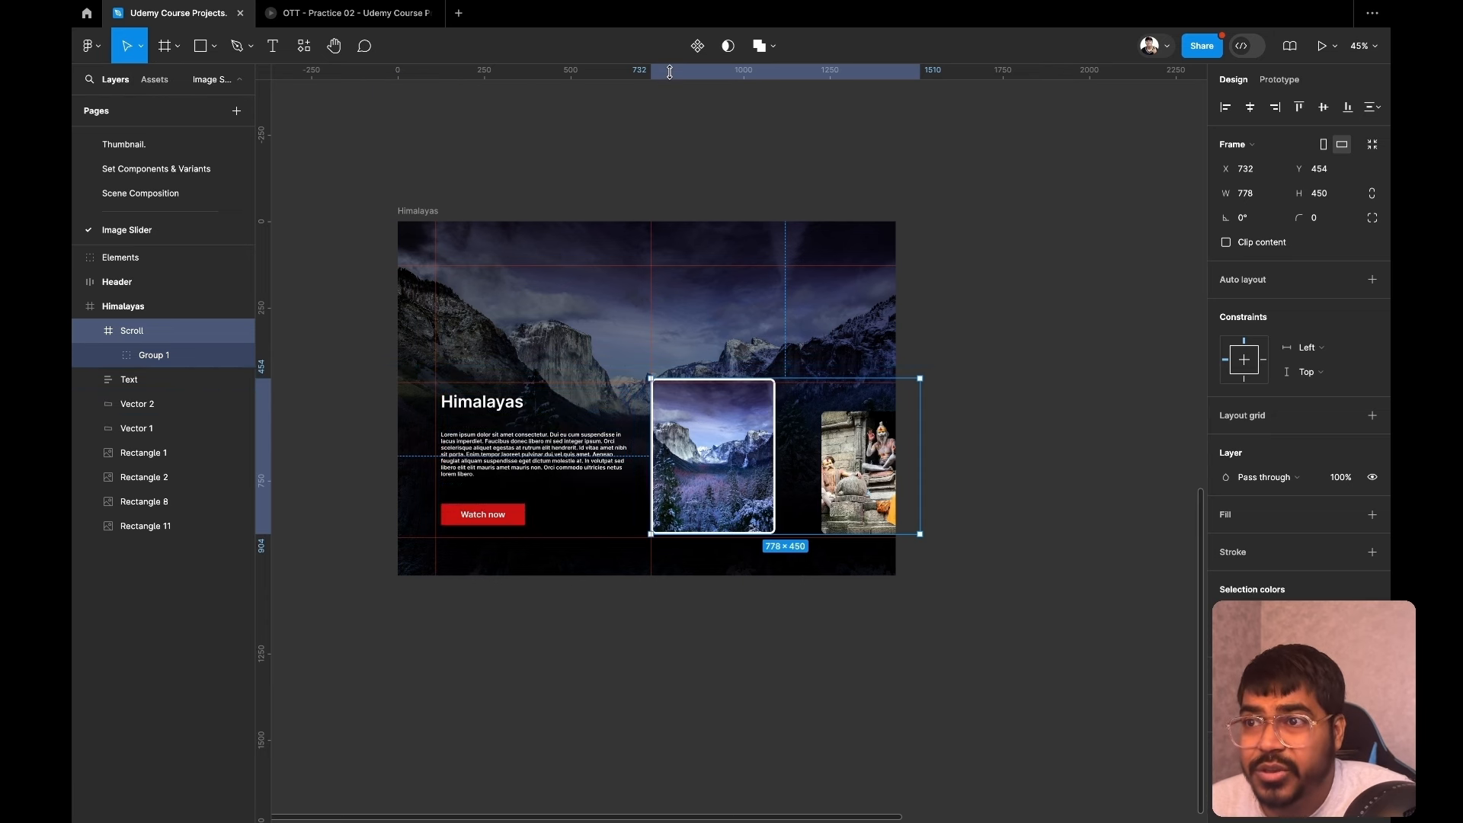
mouse_move(670, 92)
mouse_down()
mouse_move(670, 208)
mouse_move(673, 71)
mouse_up()
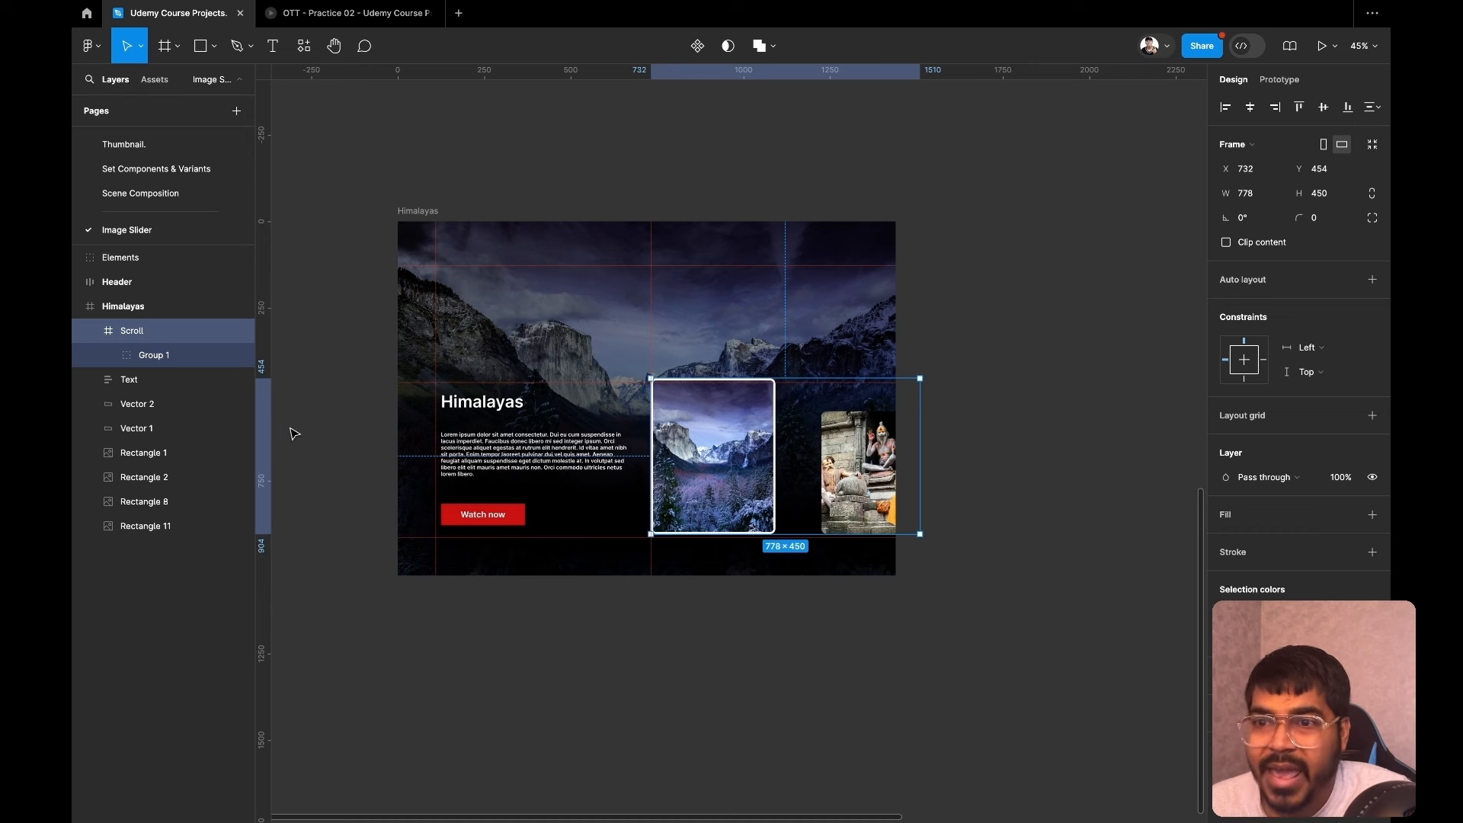
mouse_move(262, 432)
mouse_down()
mouse_move(381, 433)
mouse_move(267, 444)
mouse_up()
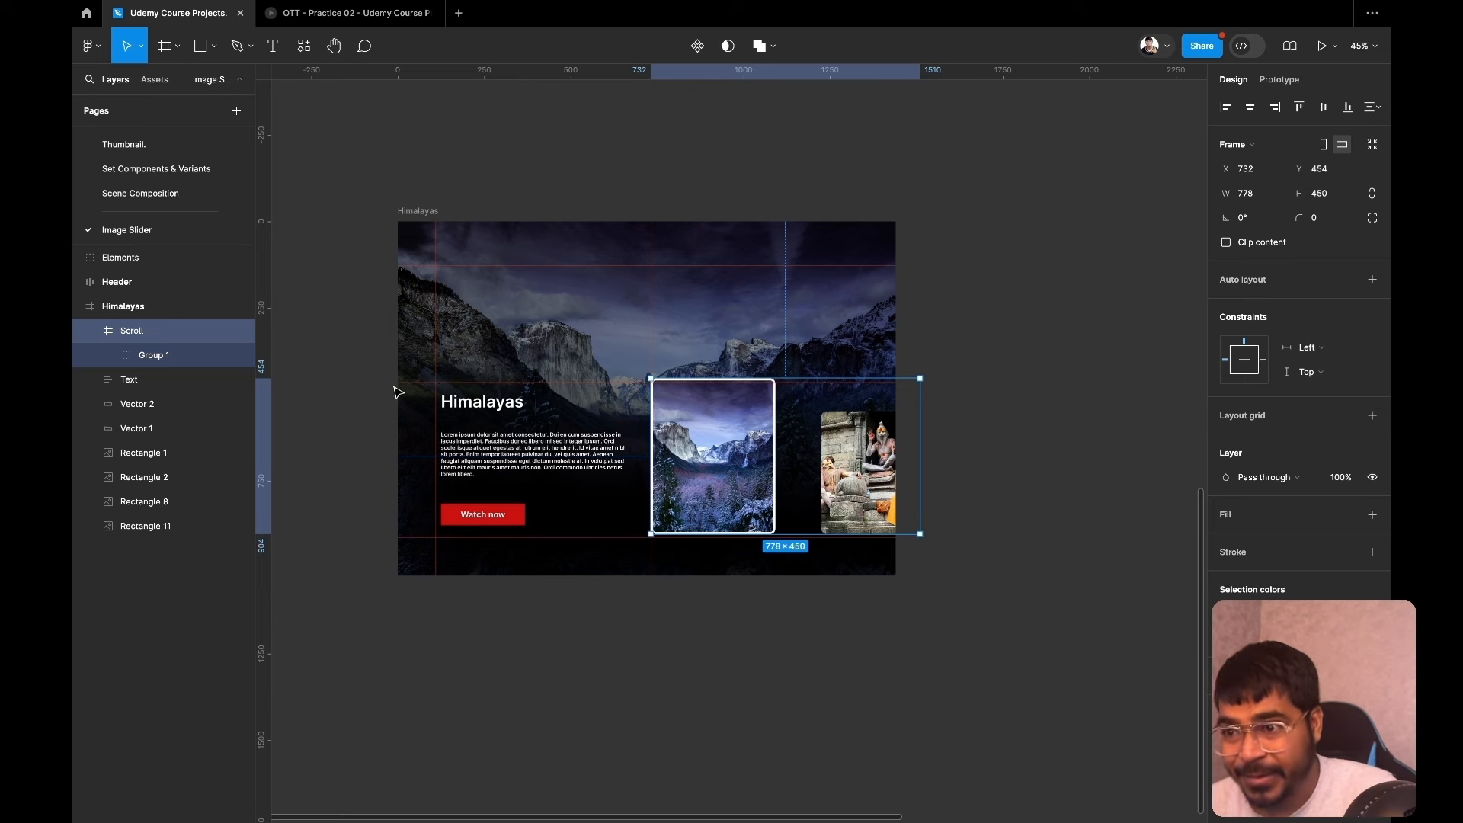
Move the Header navigation into the Himalayas frame at Y 110 and centre it horizontally.
scroll(758, 647, down, 3)
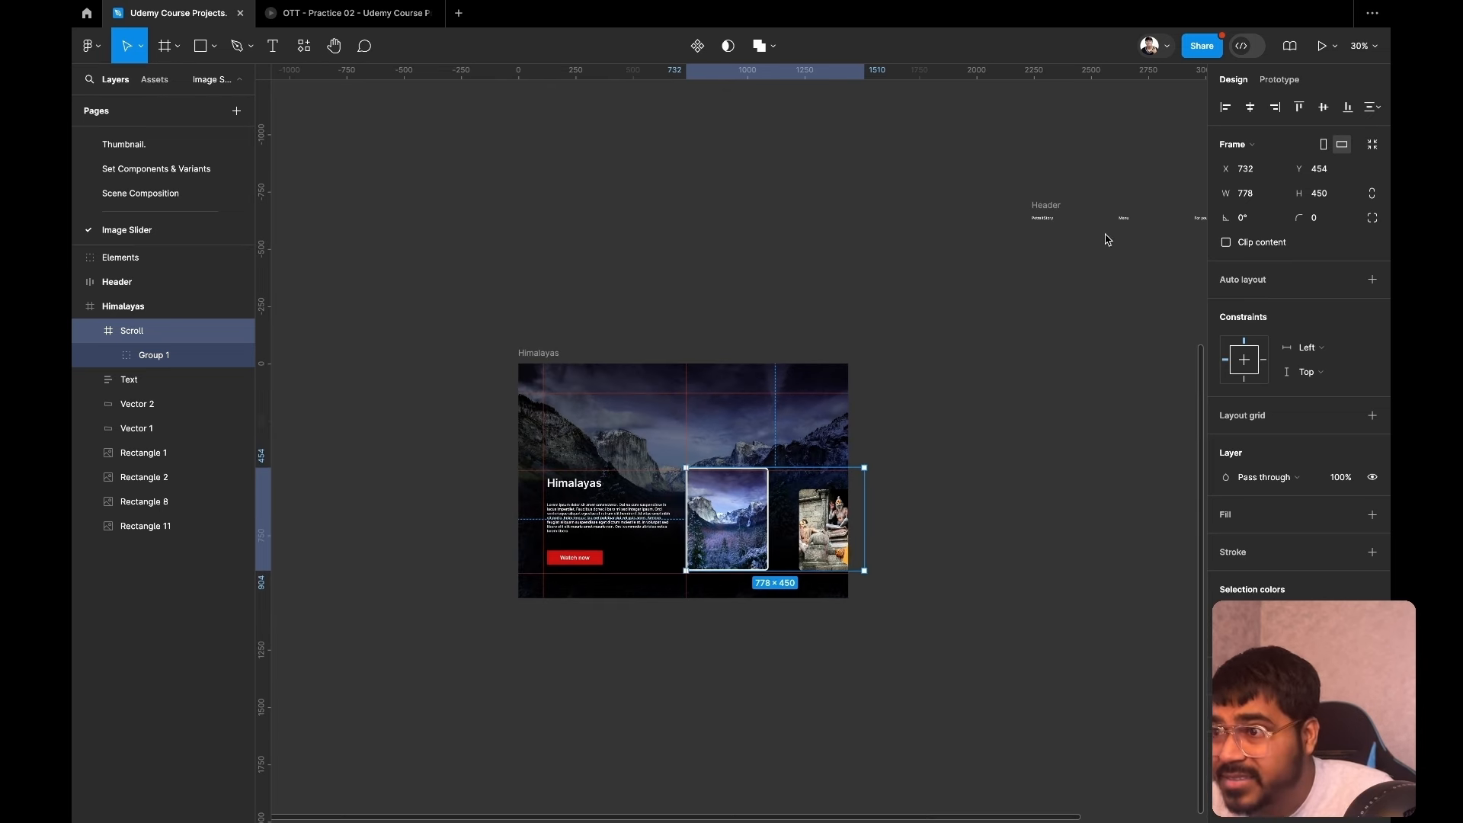
drag(1074, 212, 577, 384)
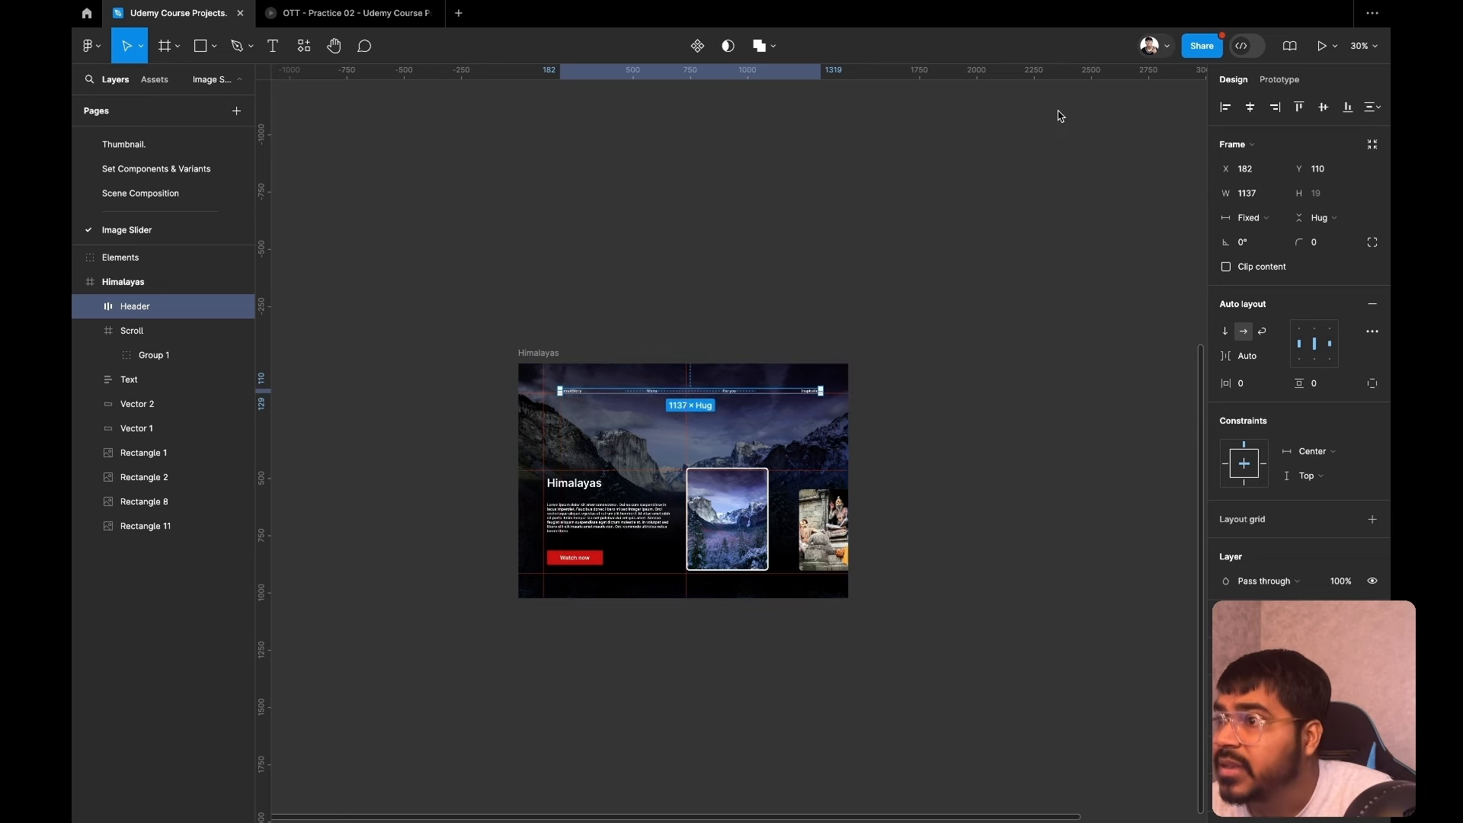
click(1250, 107)
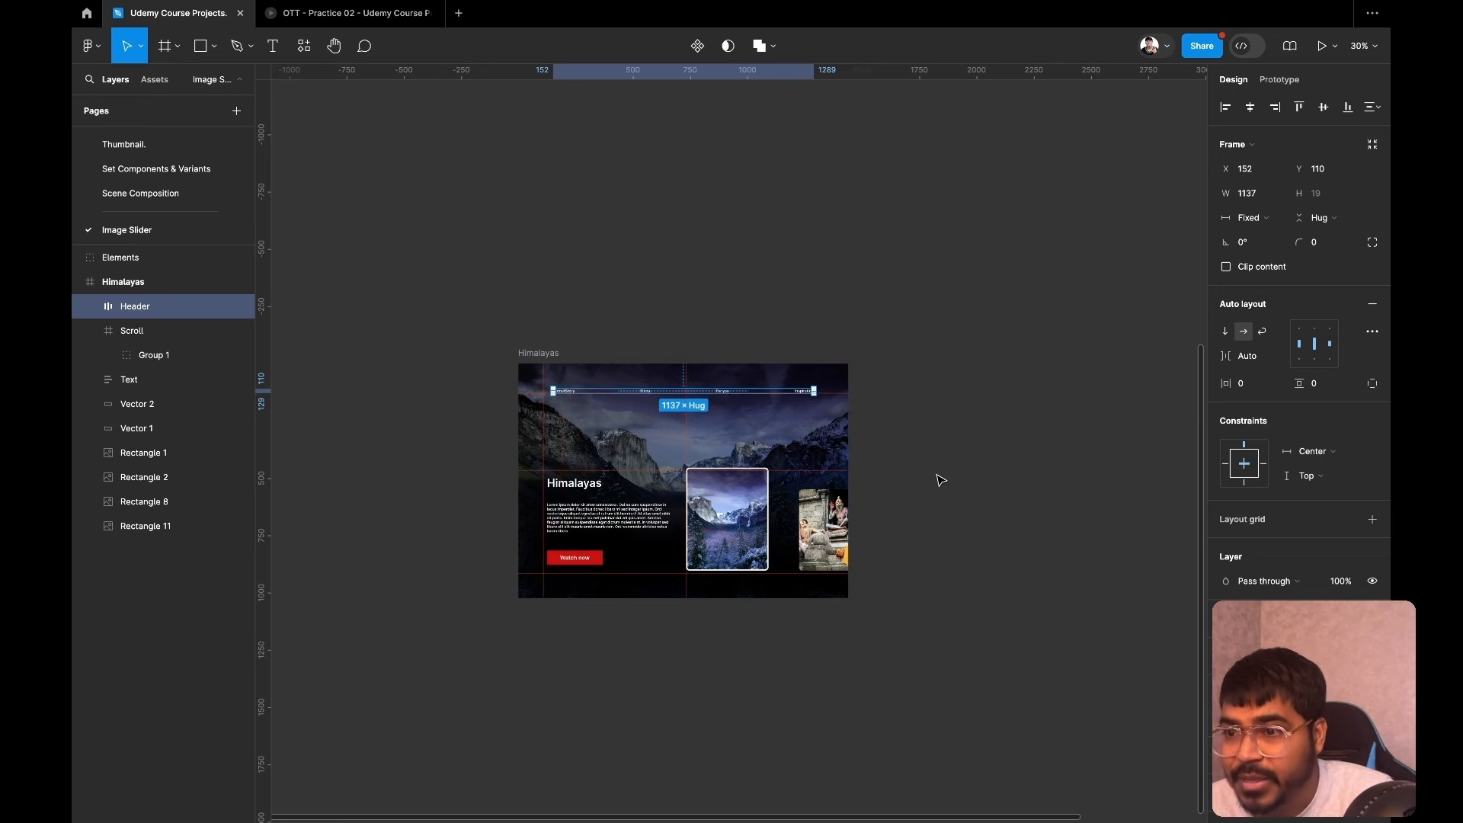
scroll(952, 457, down, 3)
scroll(960, 457, up, 5)
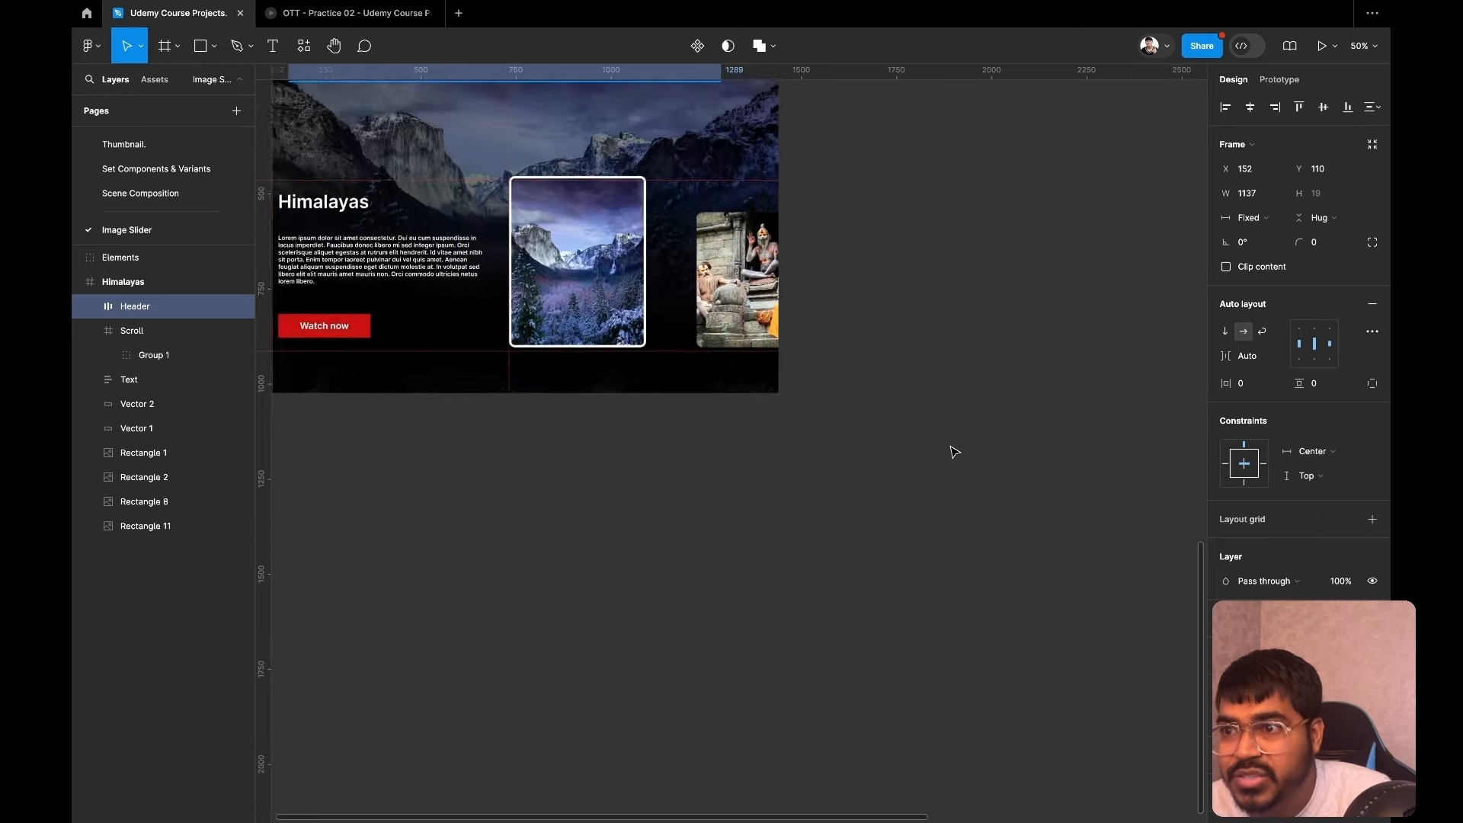
scroll(956, 455, left, 3)
scroll(950, 453, up, 5)
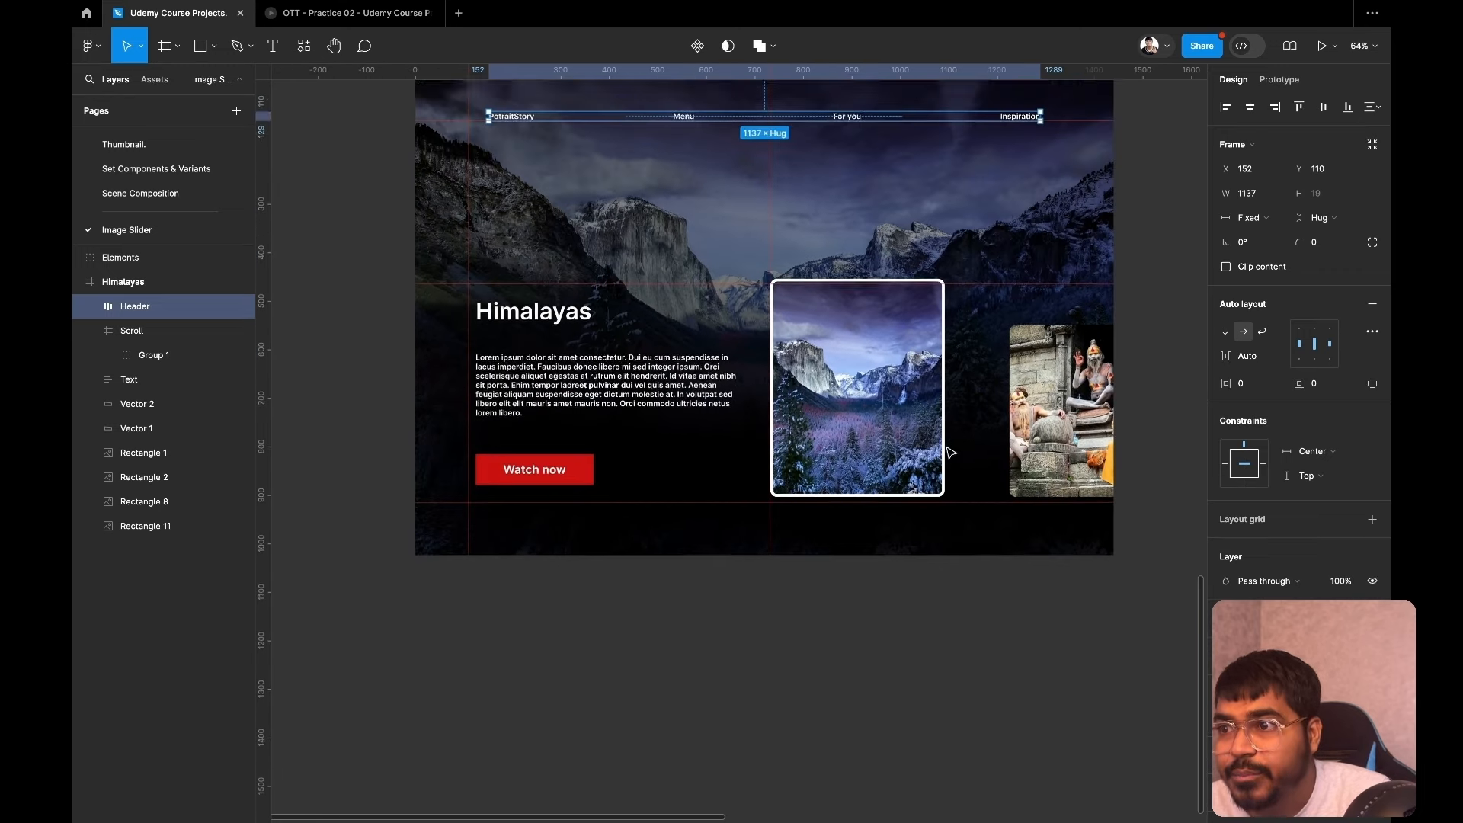
click(337, 325)
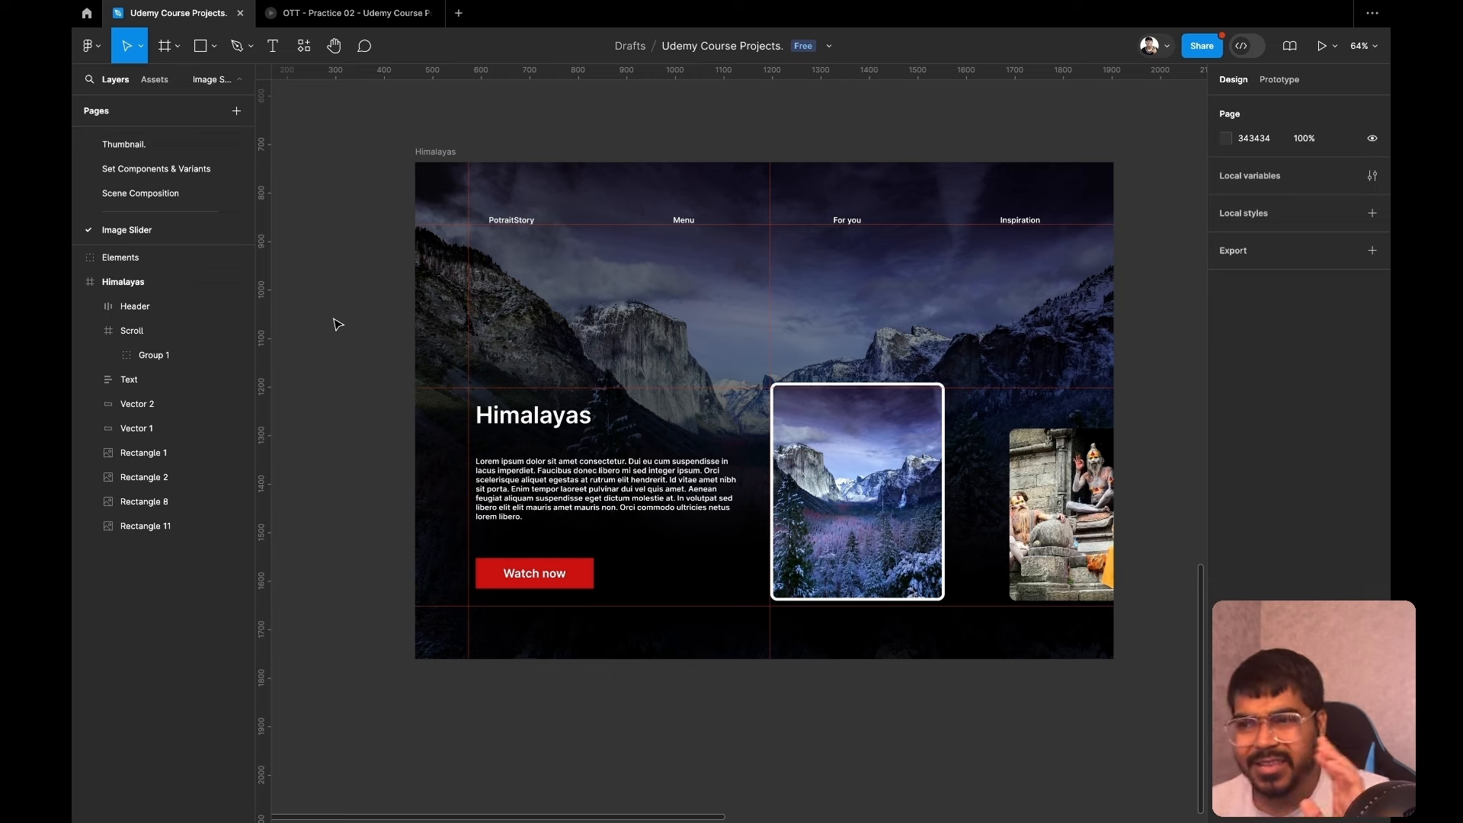
Duplicate the finished Himalayas frame beside the original at X 2258, Y 737.
scroll(602, 458, down, 2)
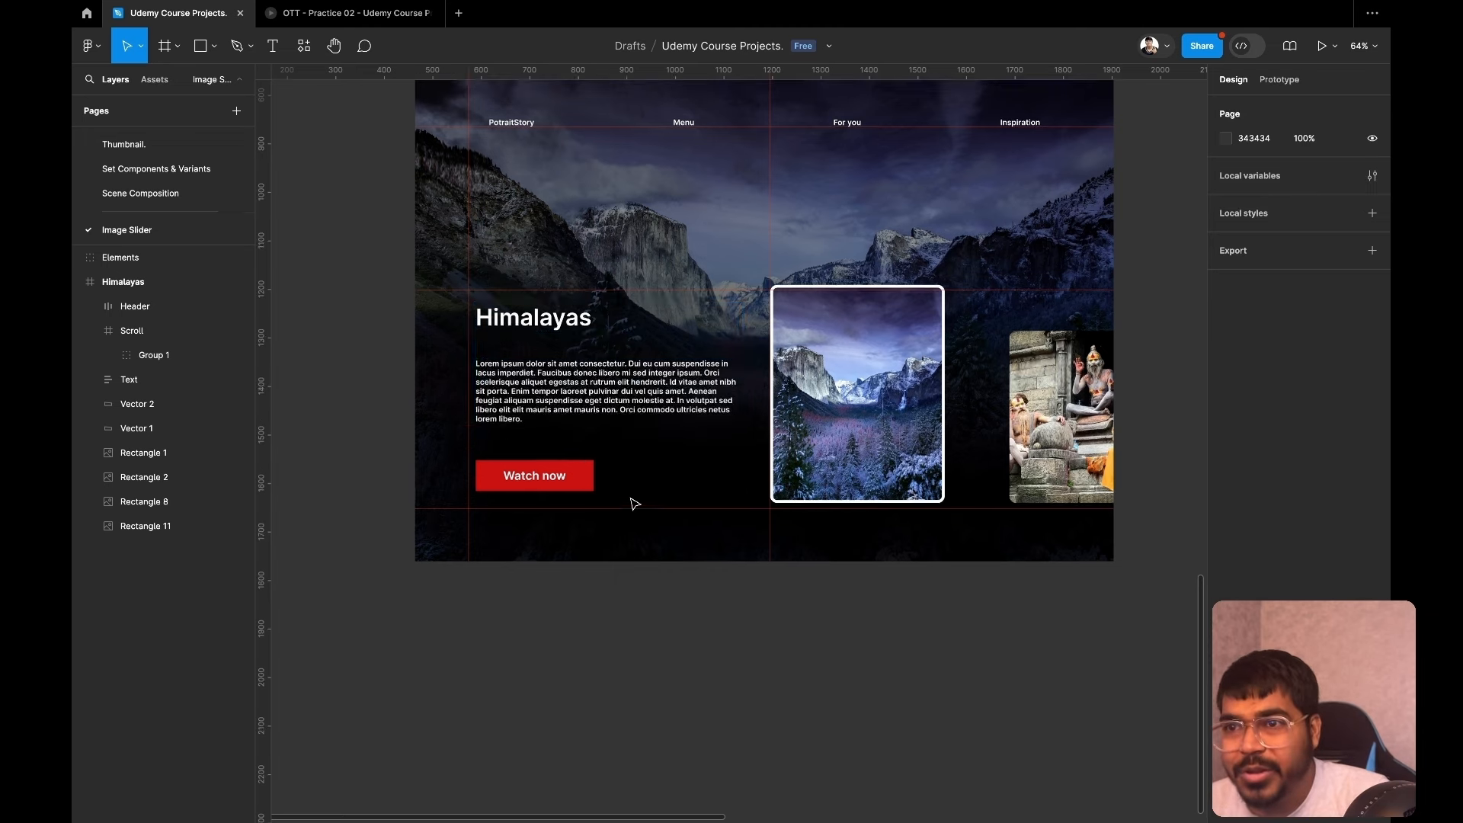
ctrl+scroll(633, 500, down, 3)
scroll(636, 503, right, 3)
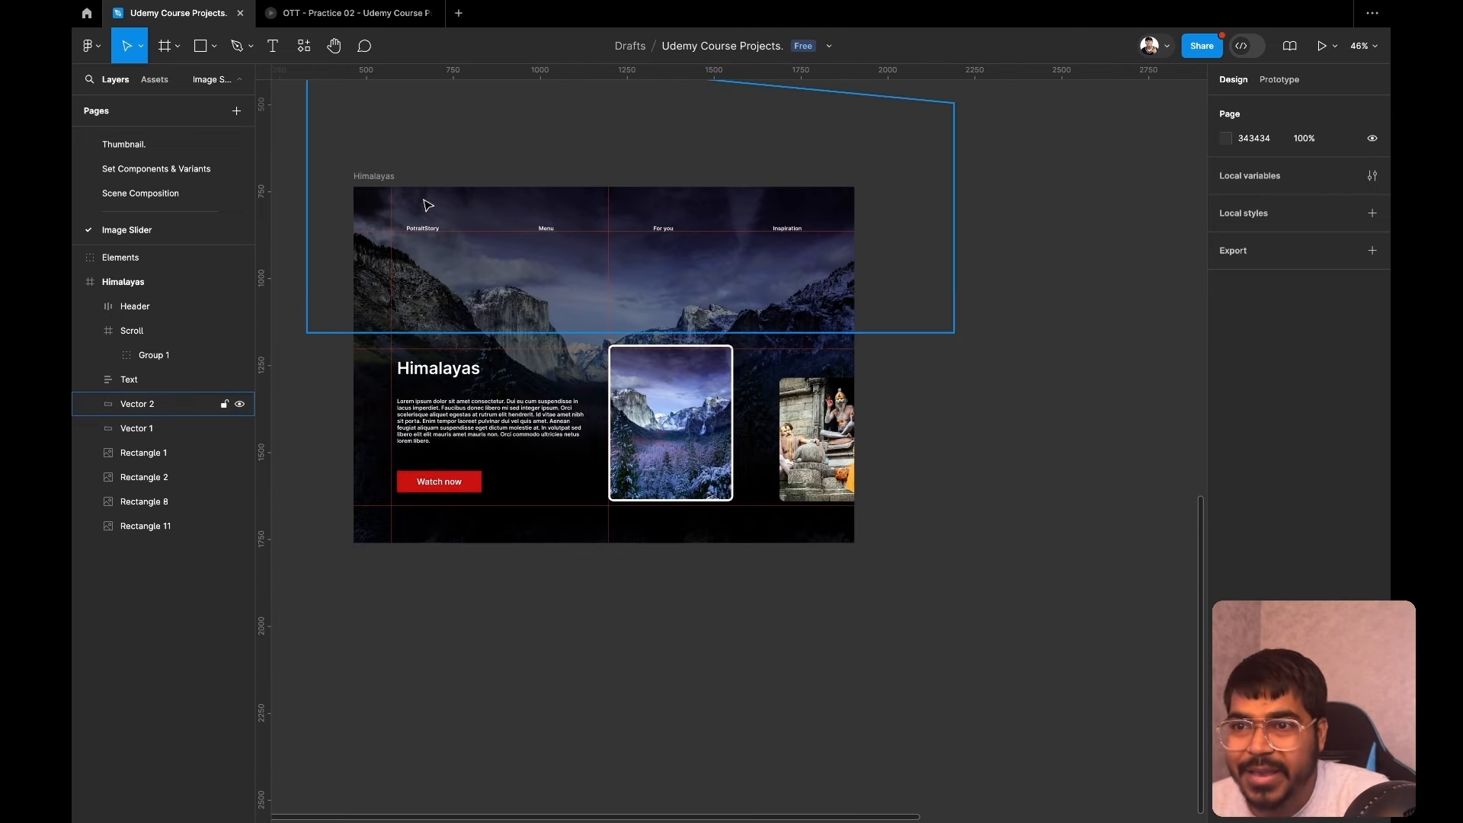
alt+drag(378, 187, 1002, 196)
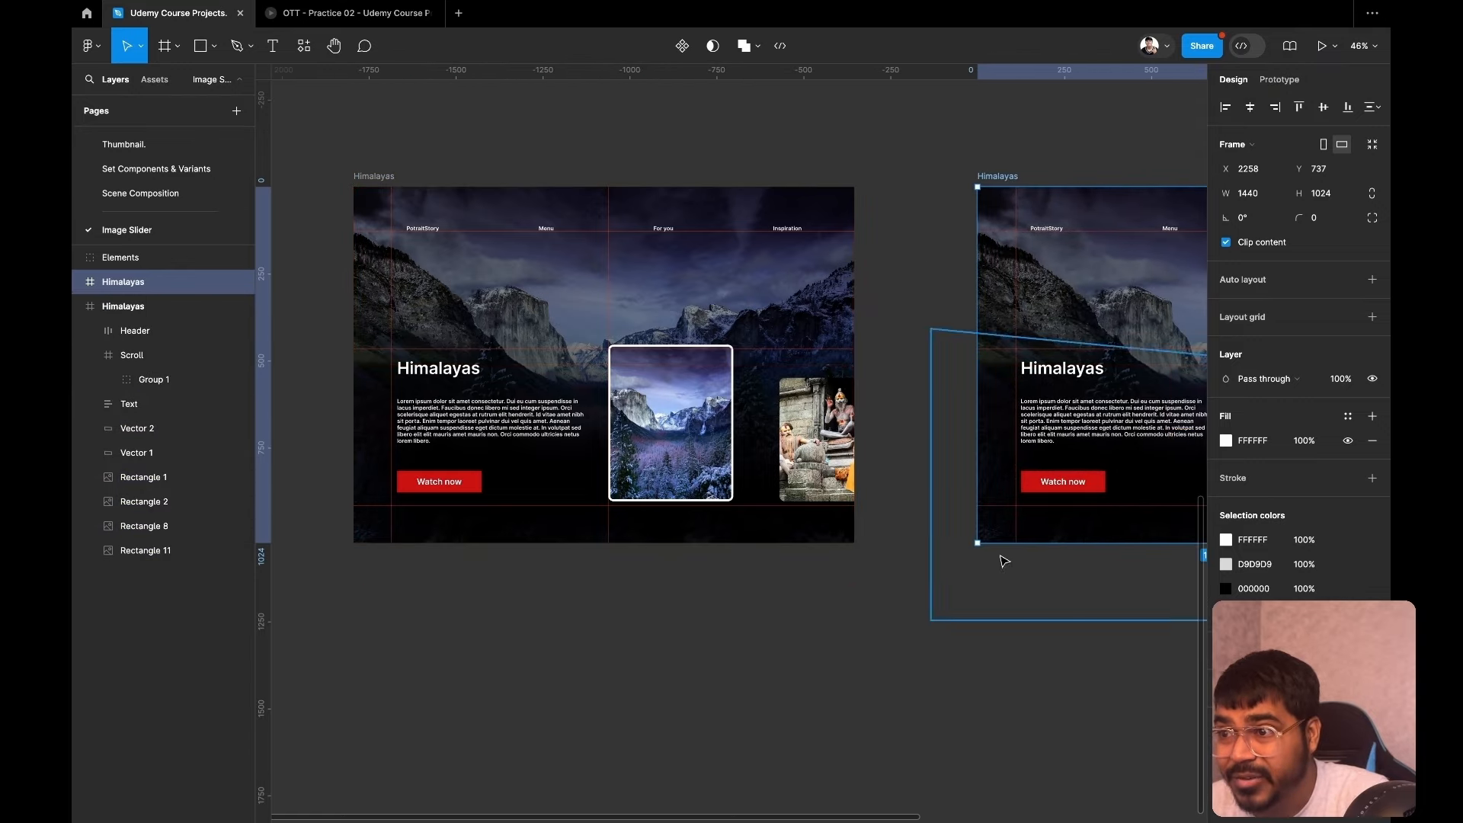
scroll(987, 601, right, 6)
scroll(973, 604, right, 2)
scroll(940, 633, down, 3)
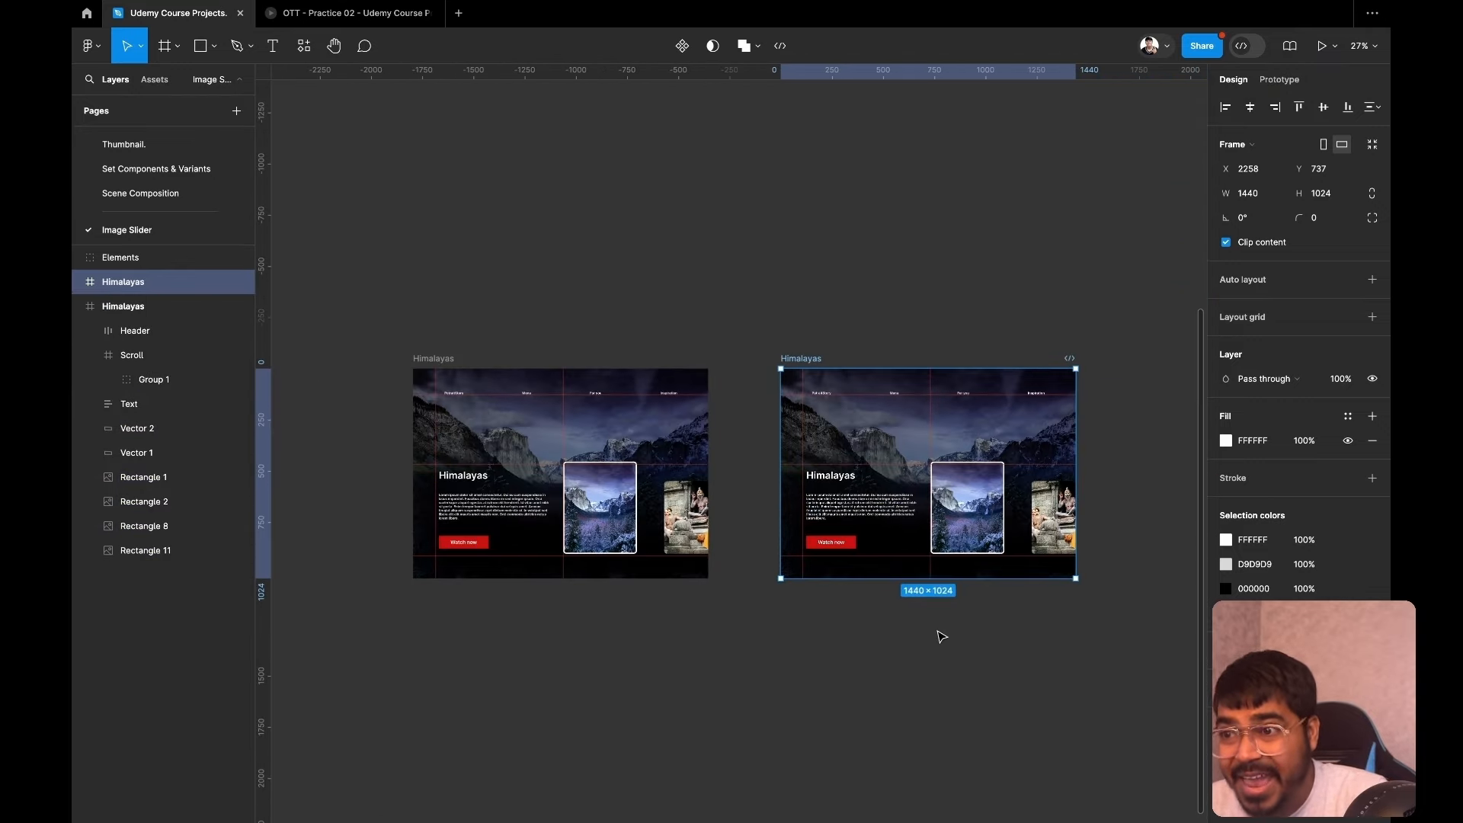
Duplicate the Himalayas frame twice more in the same row, at X 4028 and X 5798, with equal spacing.
scroll(940, 631, right, 5)
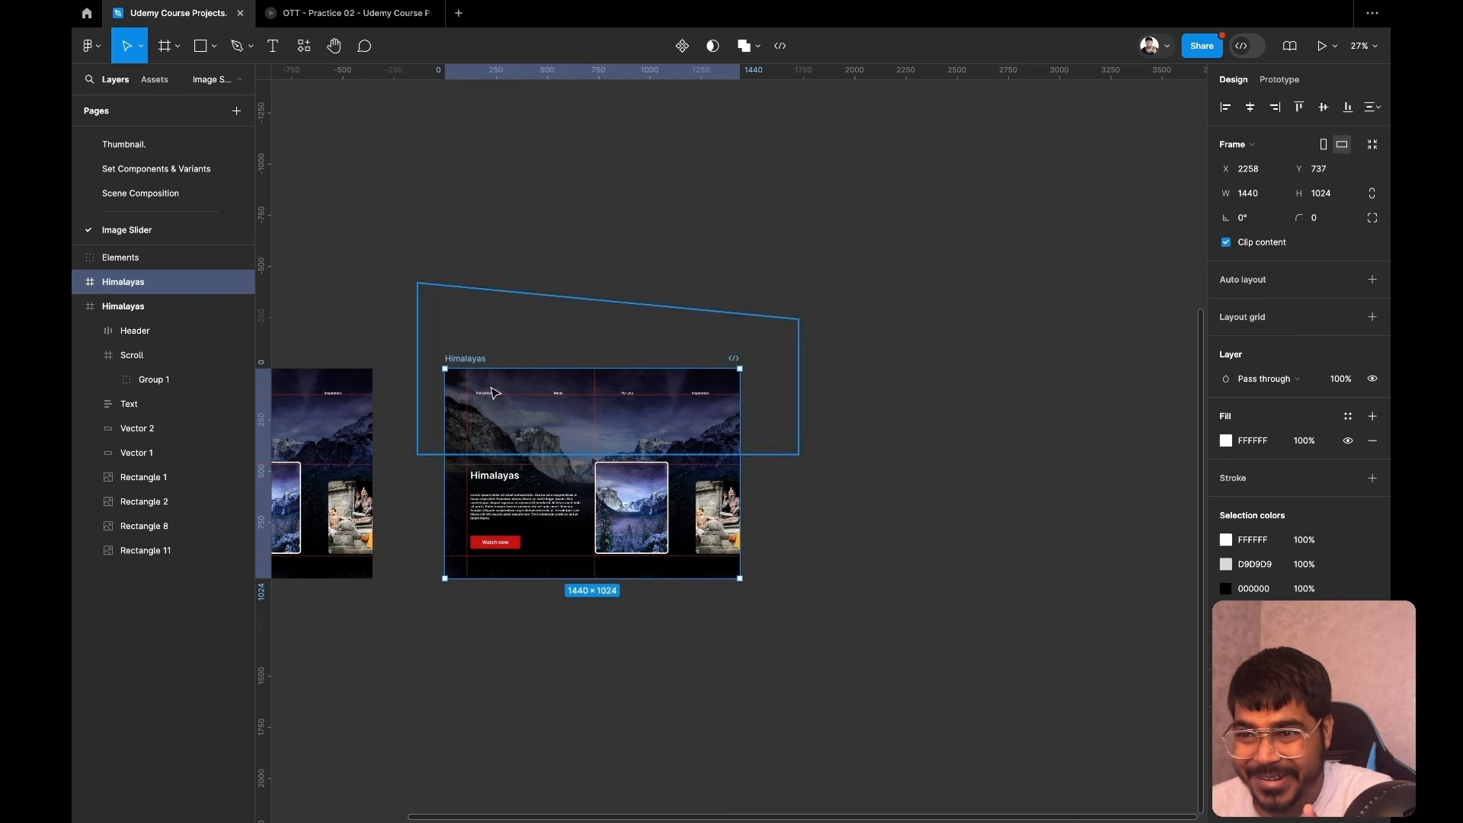
drag(492, 393, 857, 392)
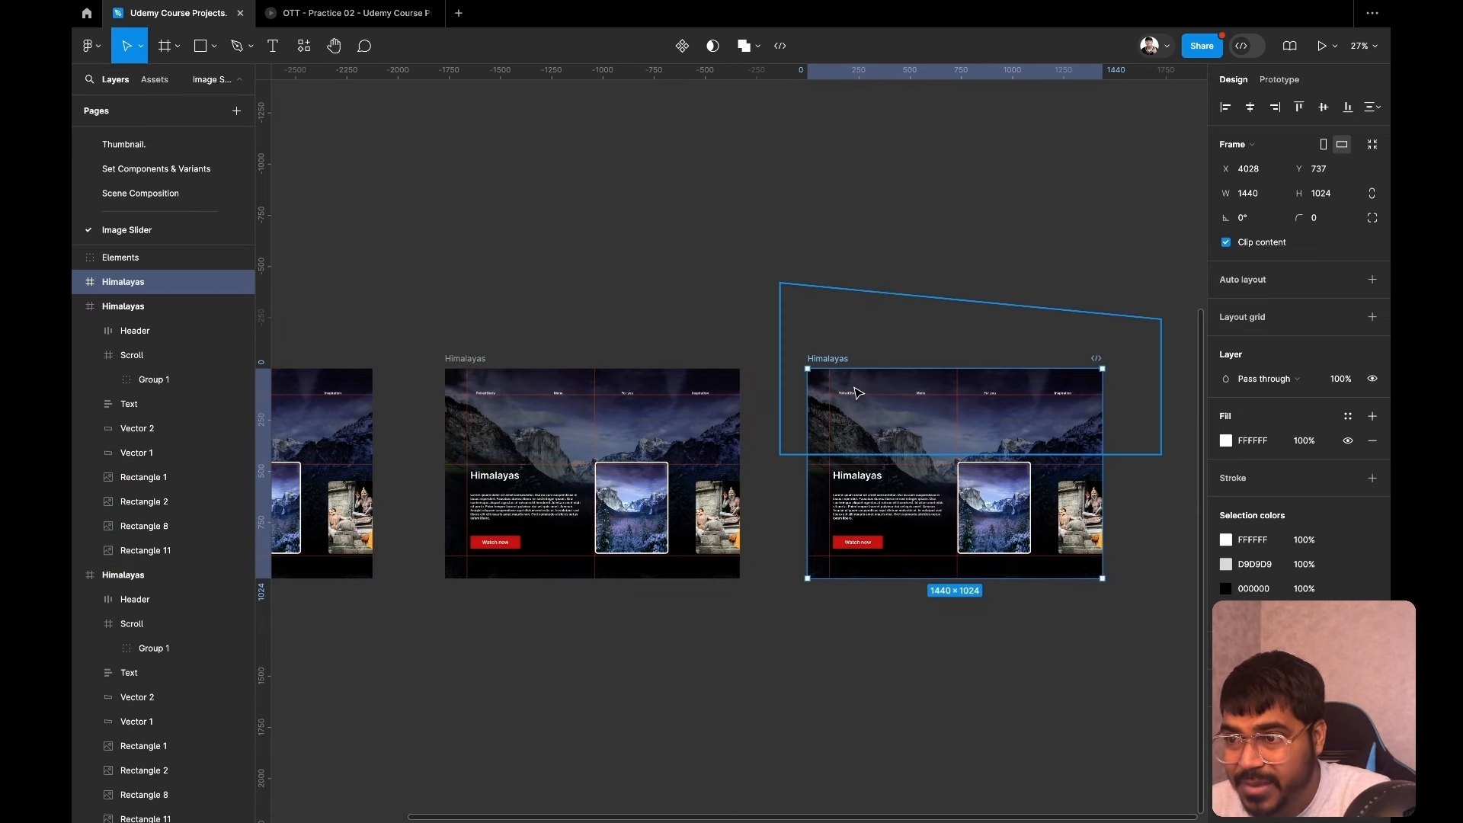
key(ctrl+d)
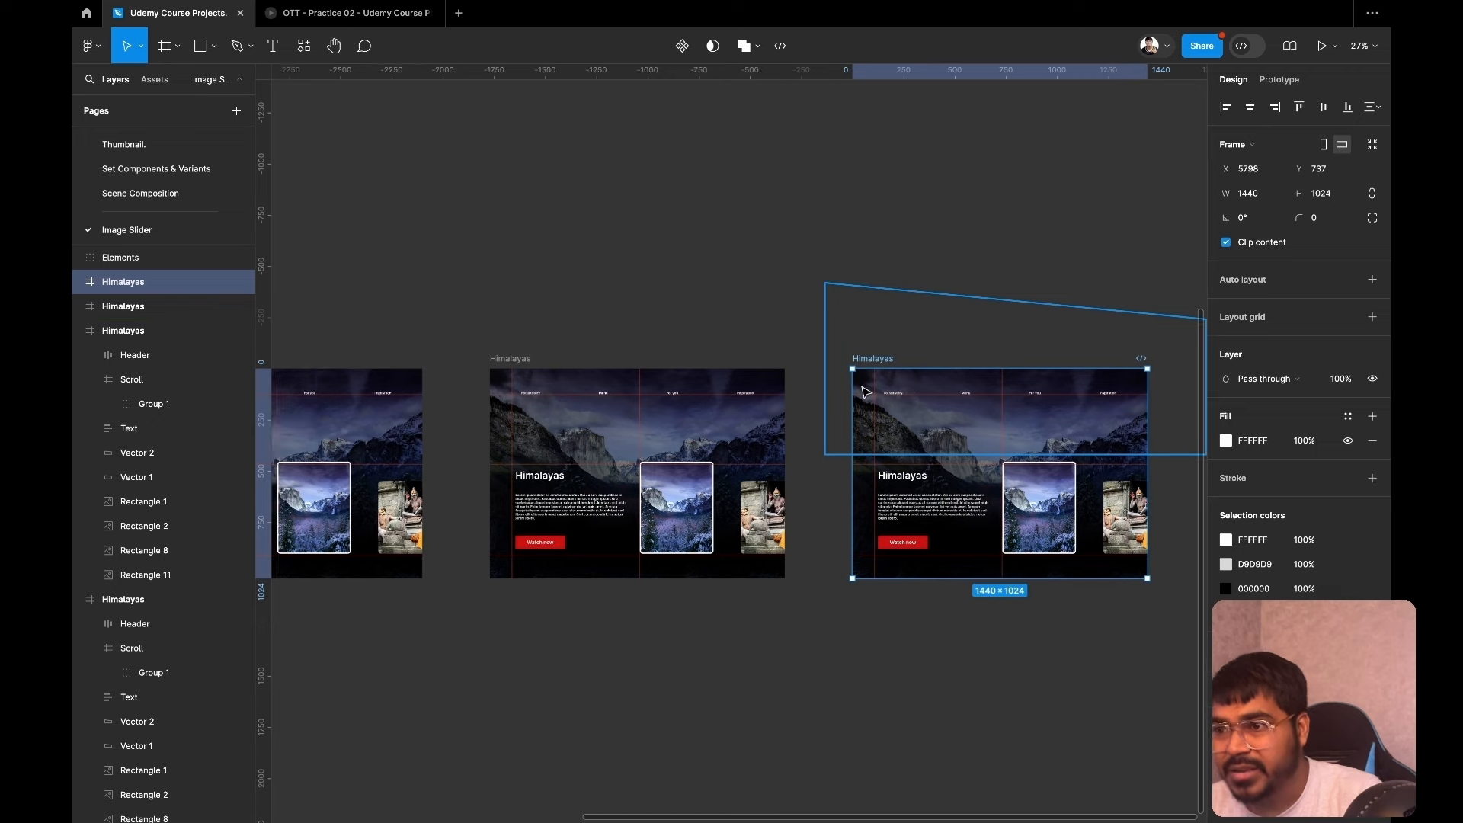
scroll(686, 657, down, 3)
scroll(689, 656, left, 5)
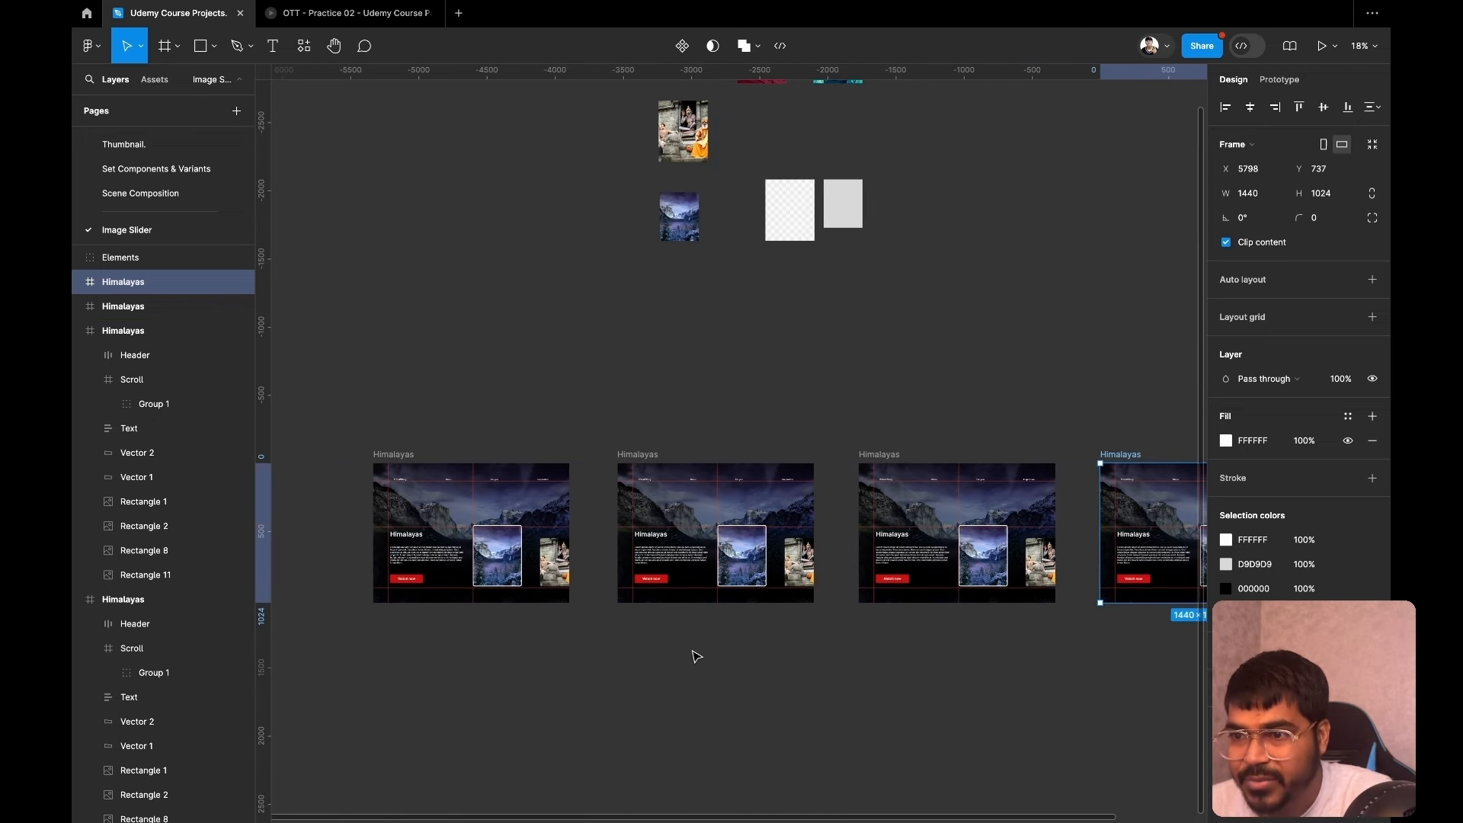
Try shifting the thumbnail card group in the second Himalayas frame to X -156, and undo the move.
click(640, 457)
scroll(694, 651, up, 5)
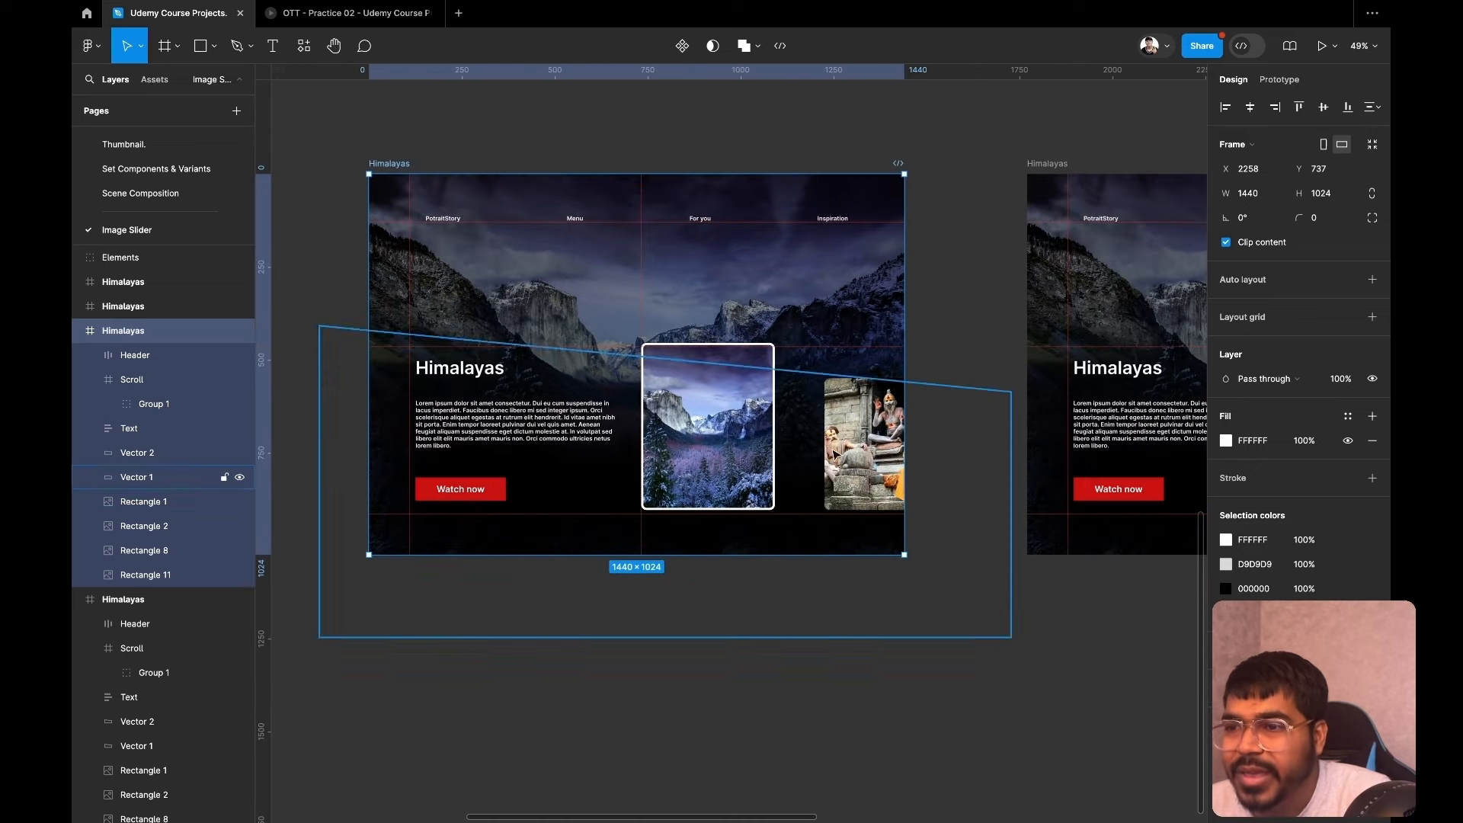
double_click(743, 457)
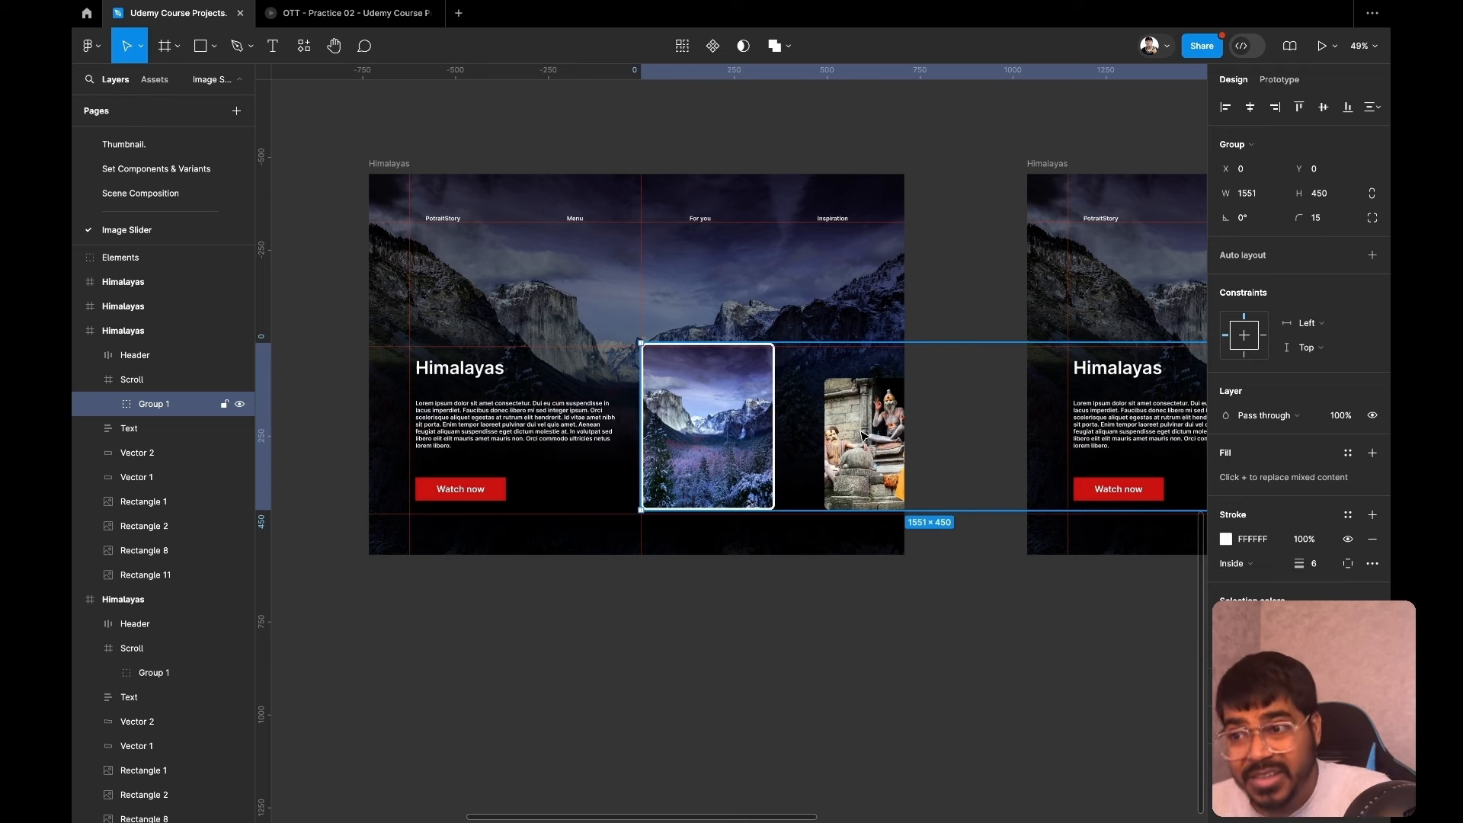
key(alt)
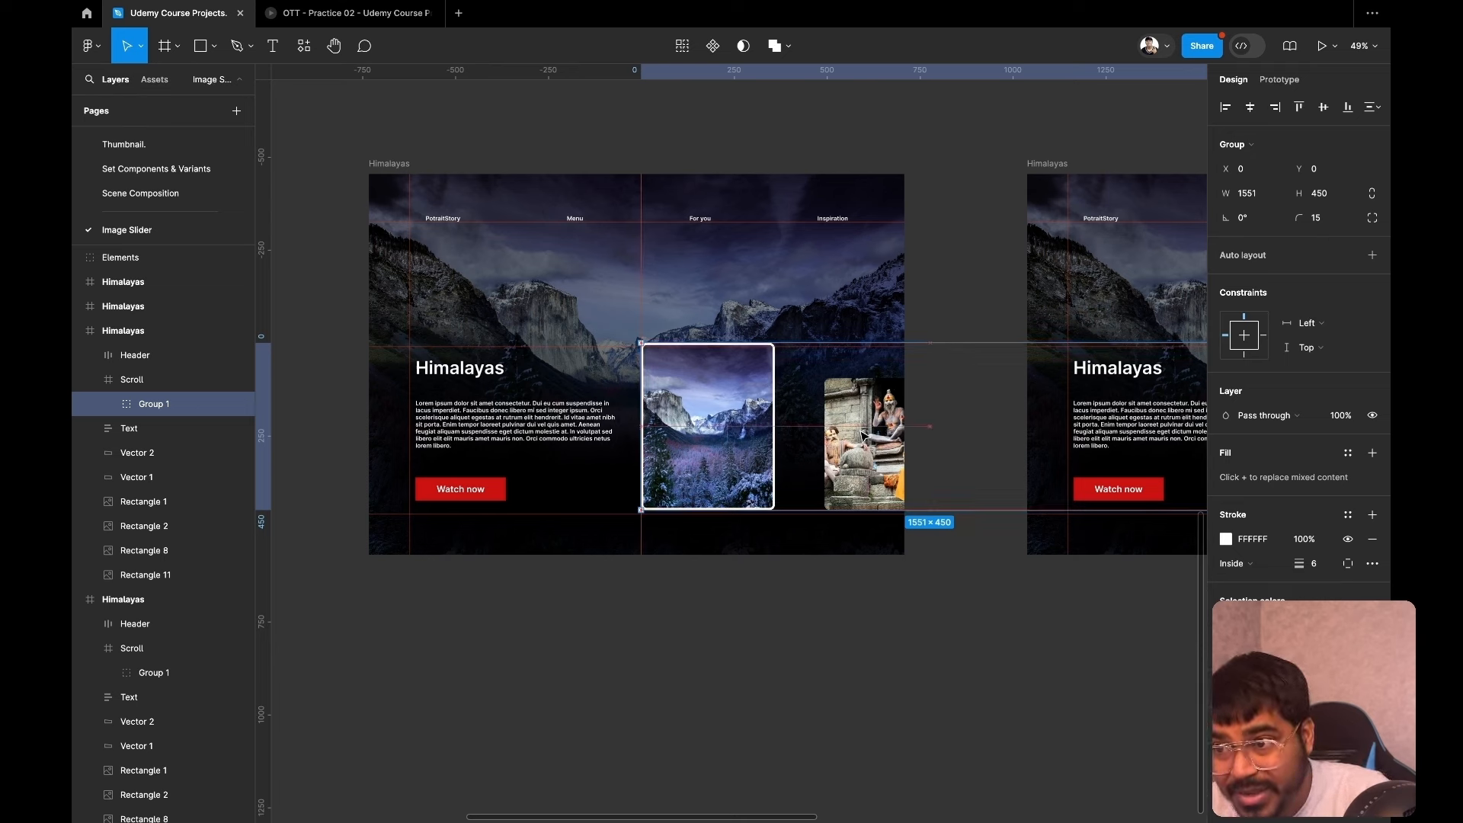
drag(864, 436, 806, 442)
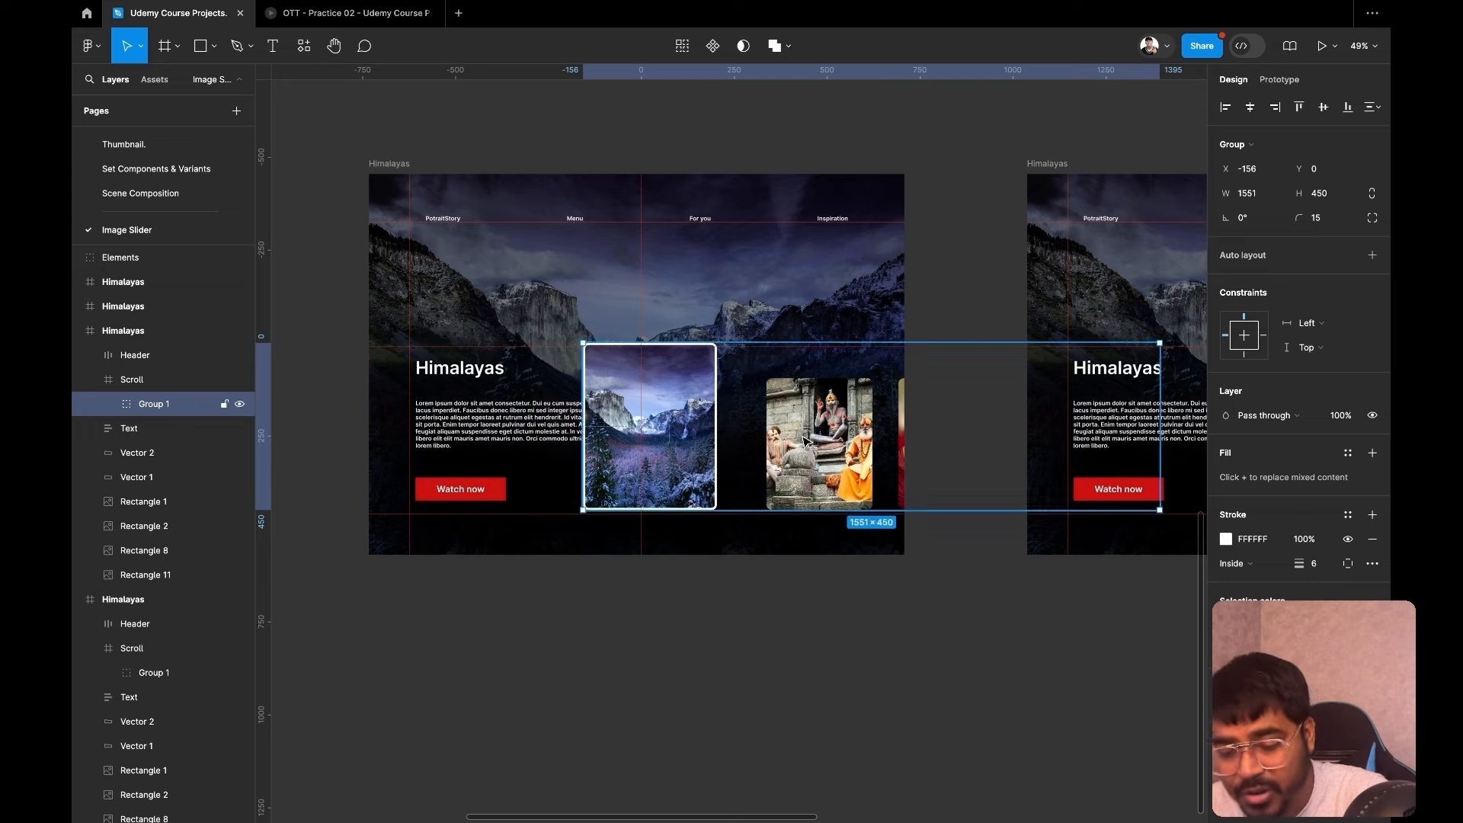
key(ctrl+z)
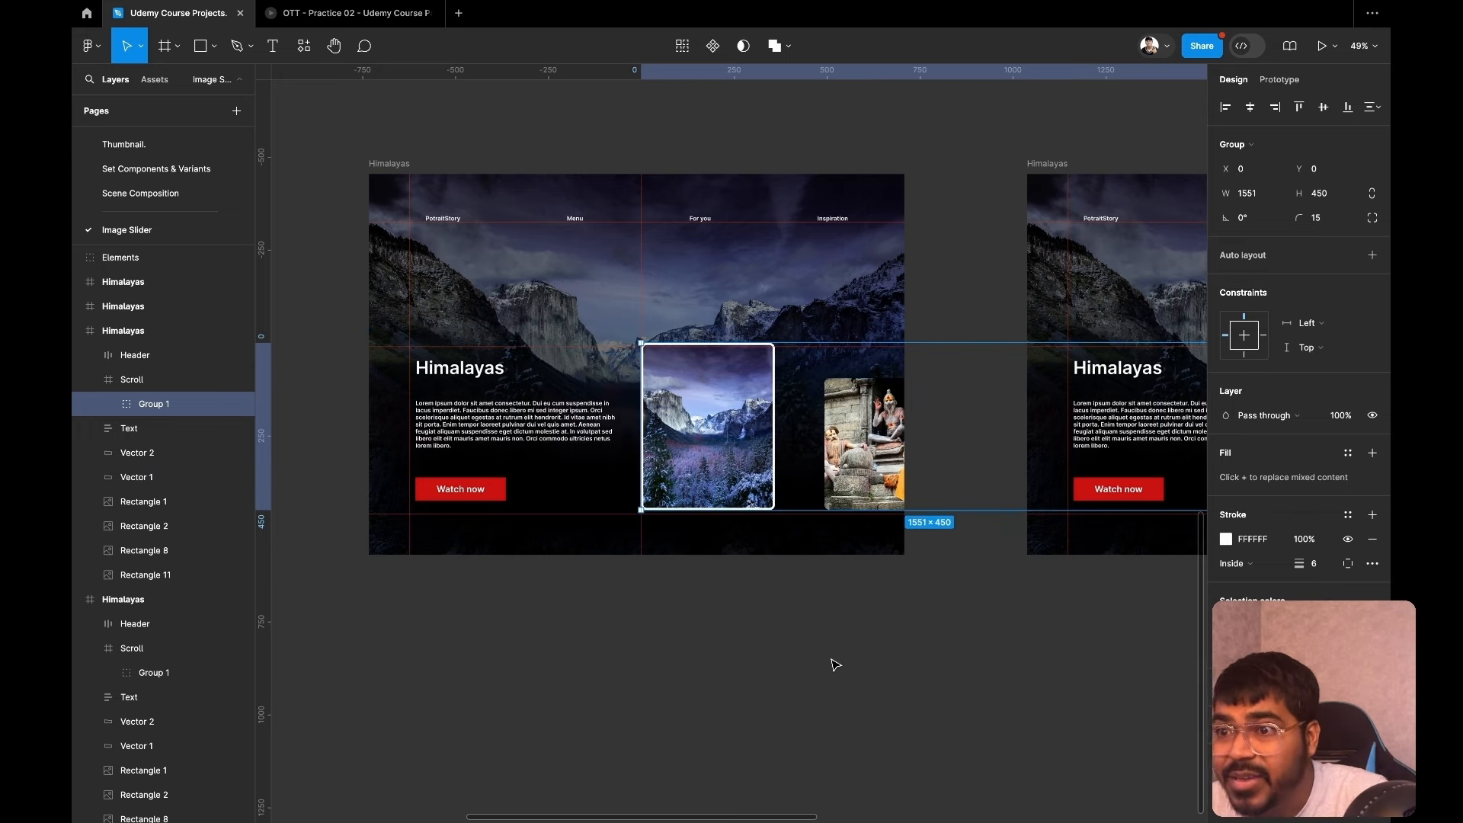
Enable Clip content on the Scroll frame in all four Himalayas screens.
scroll(834, 674, down, 5)
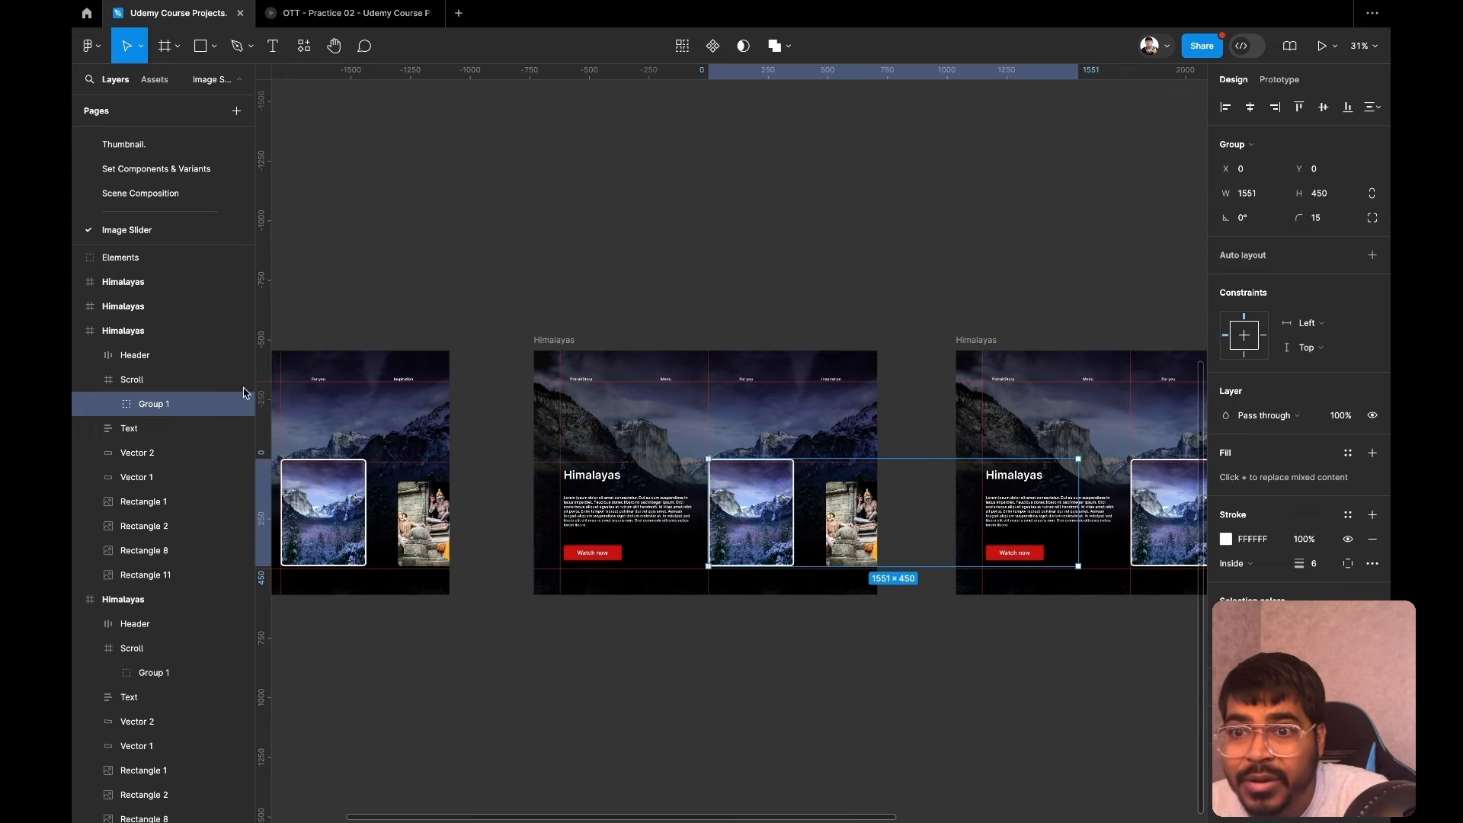
click(162, 381)
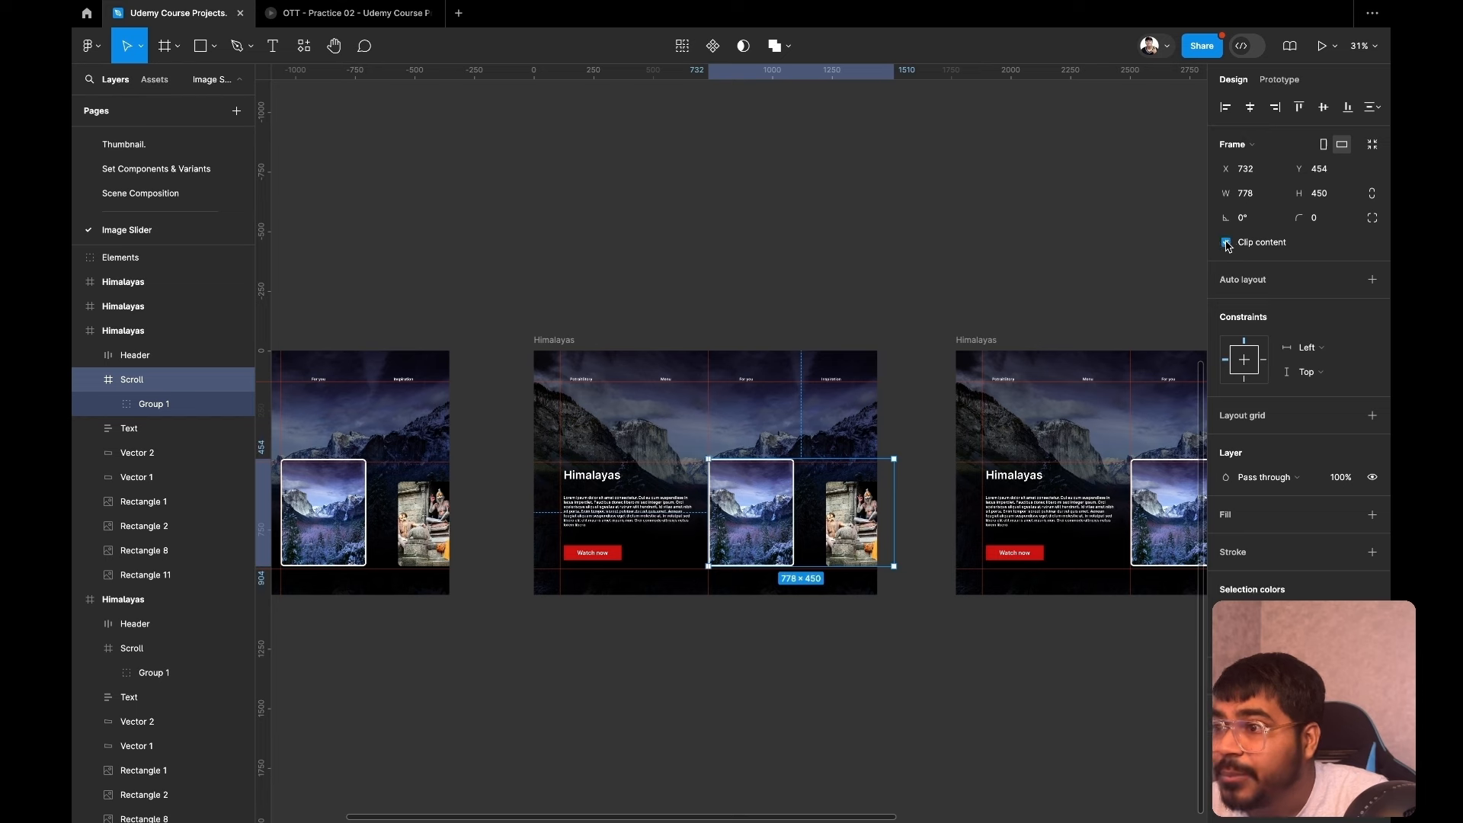
click(457, 522)
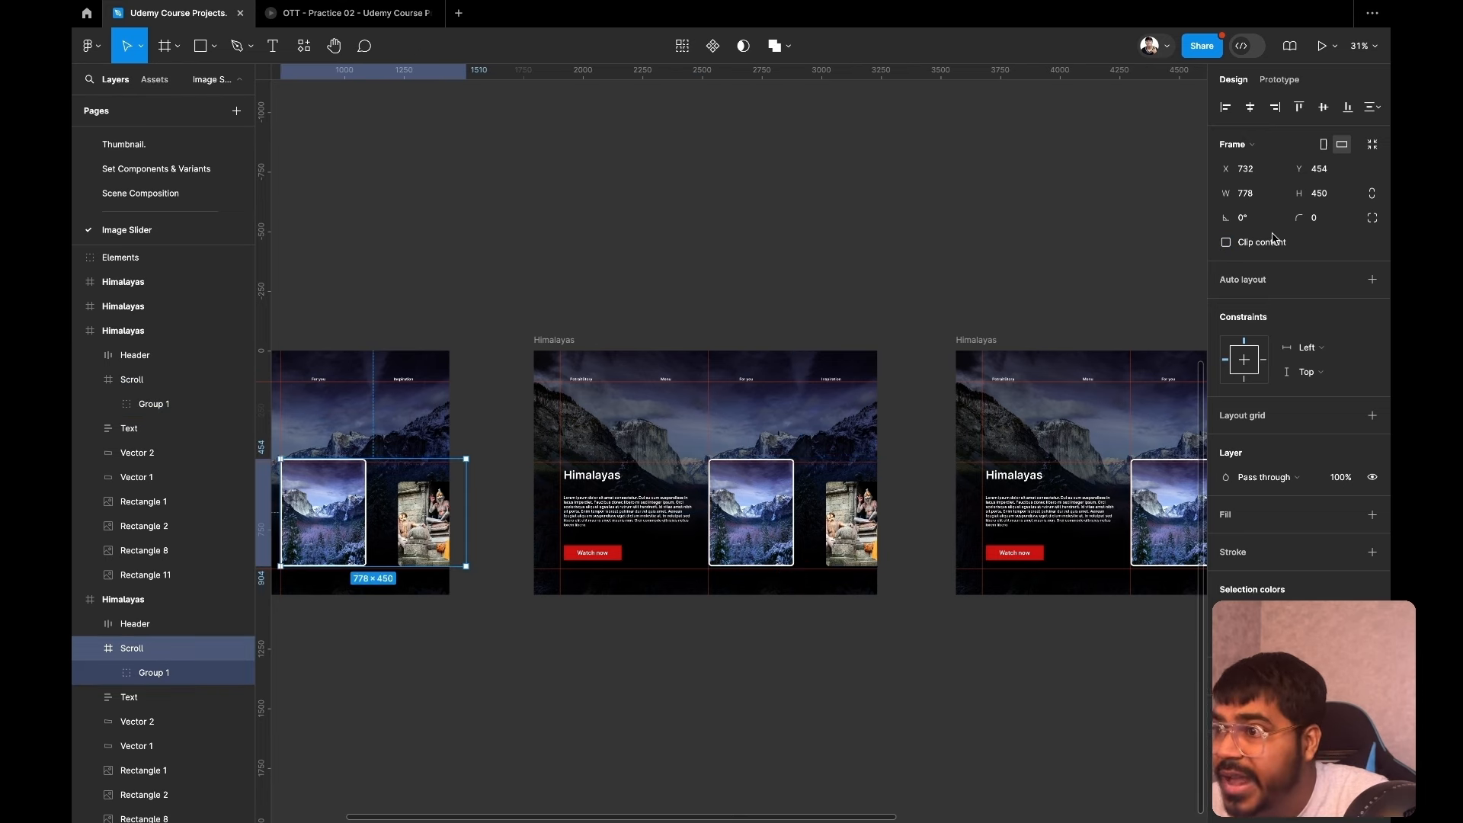
scroll(1127, 534, right, 5)
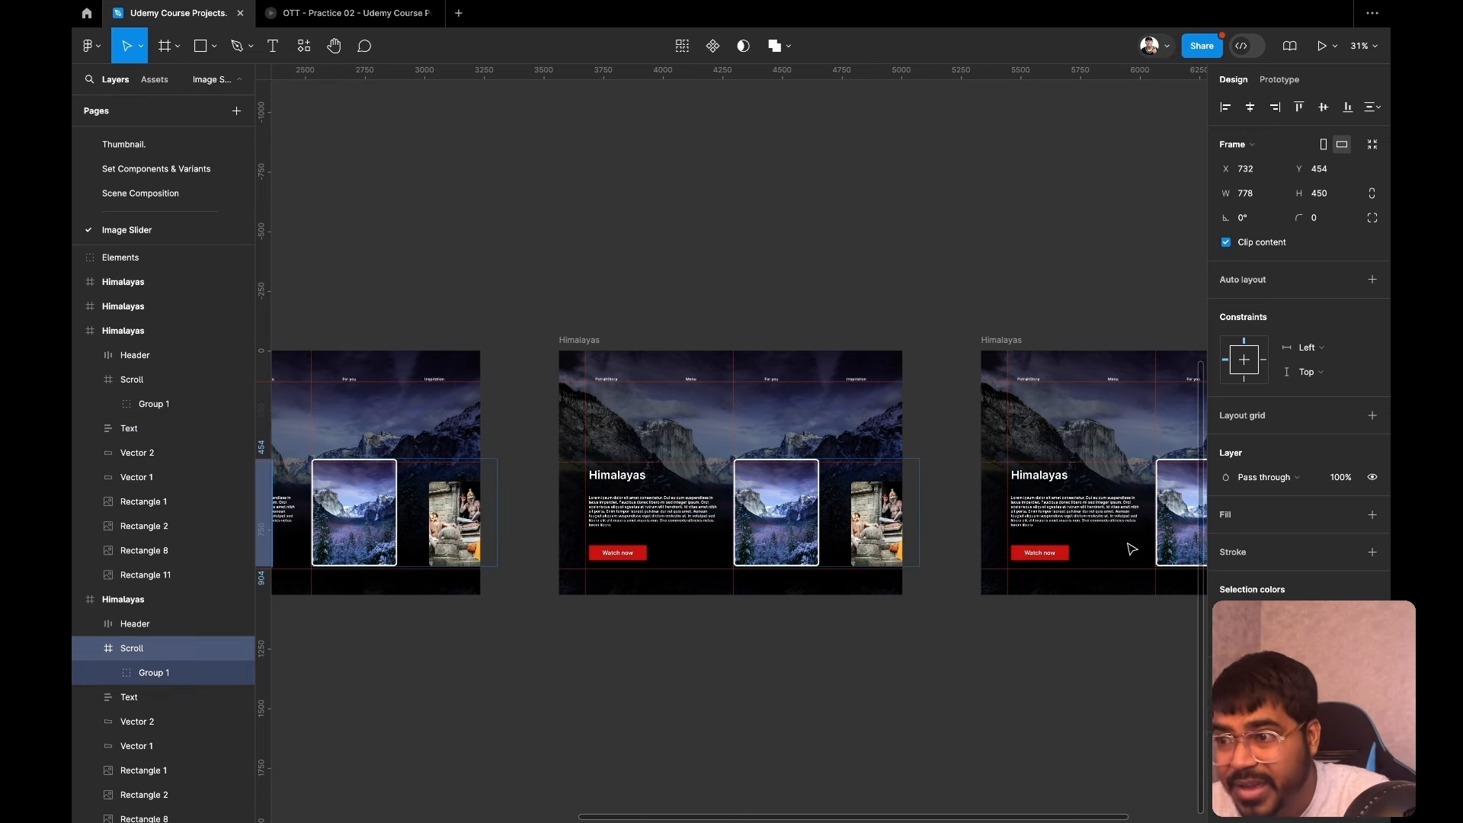
click(809, 515)
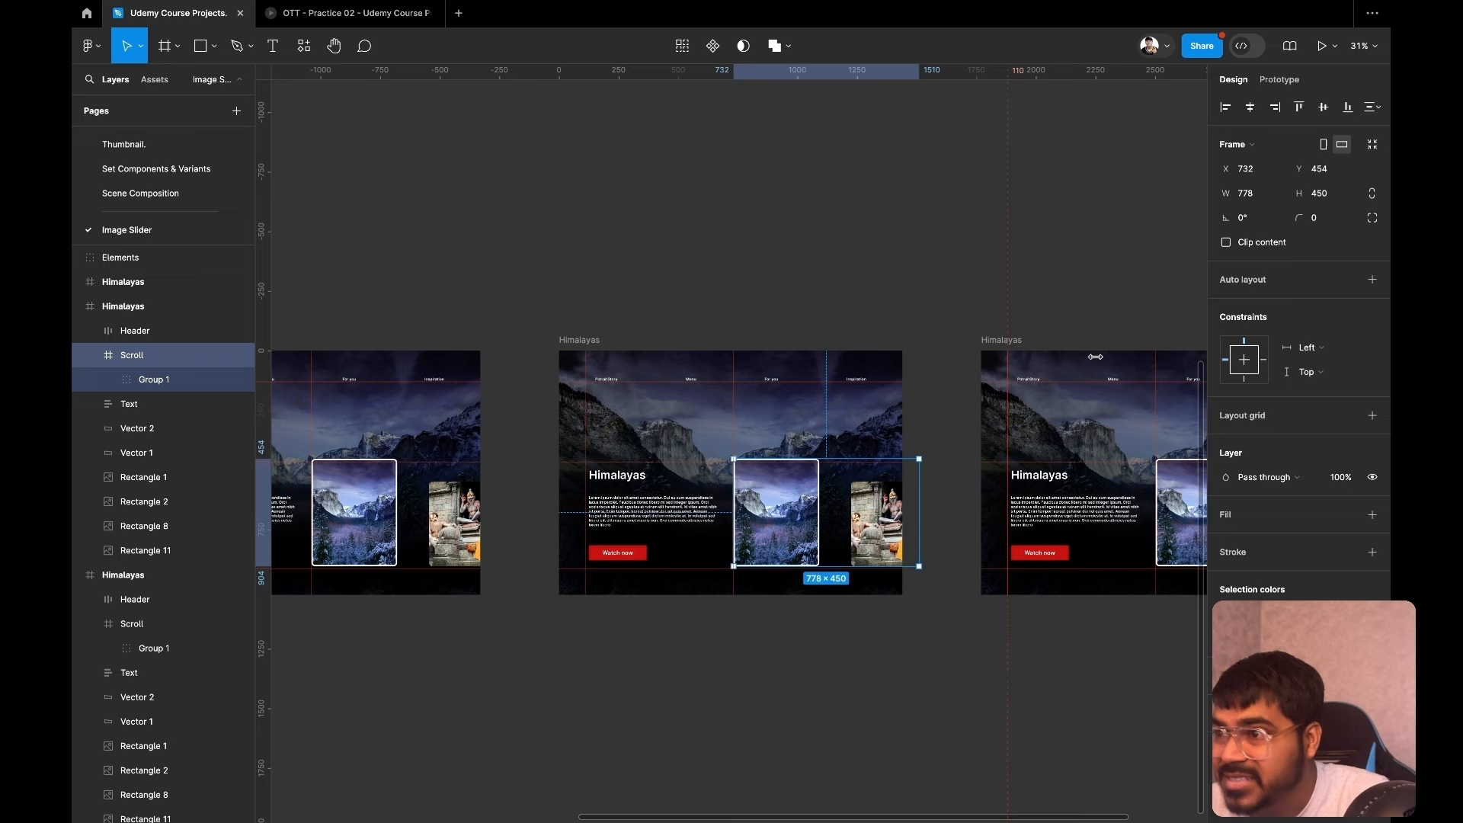
click(1226, 242)
scroll(980, 520, right, 3)
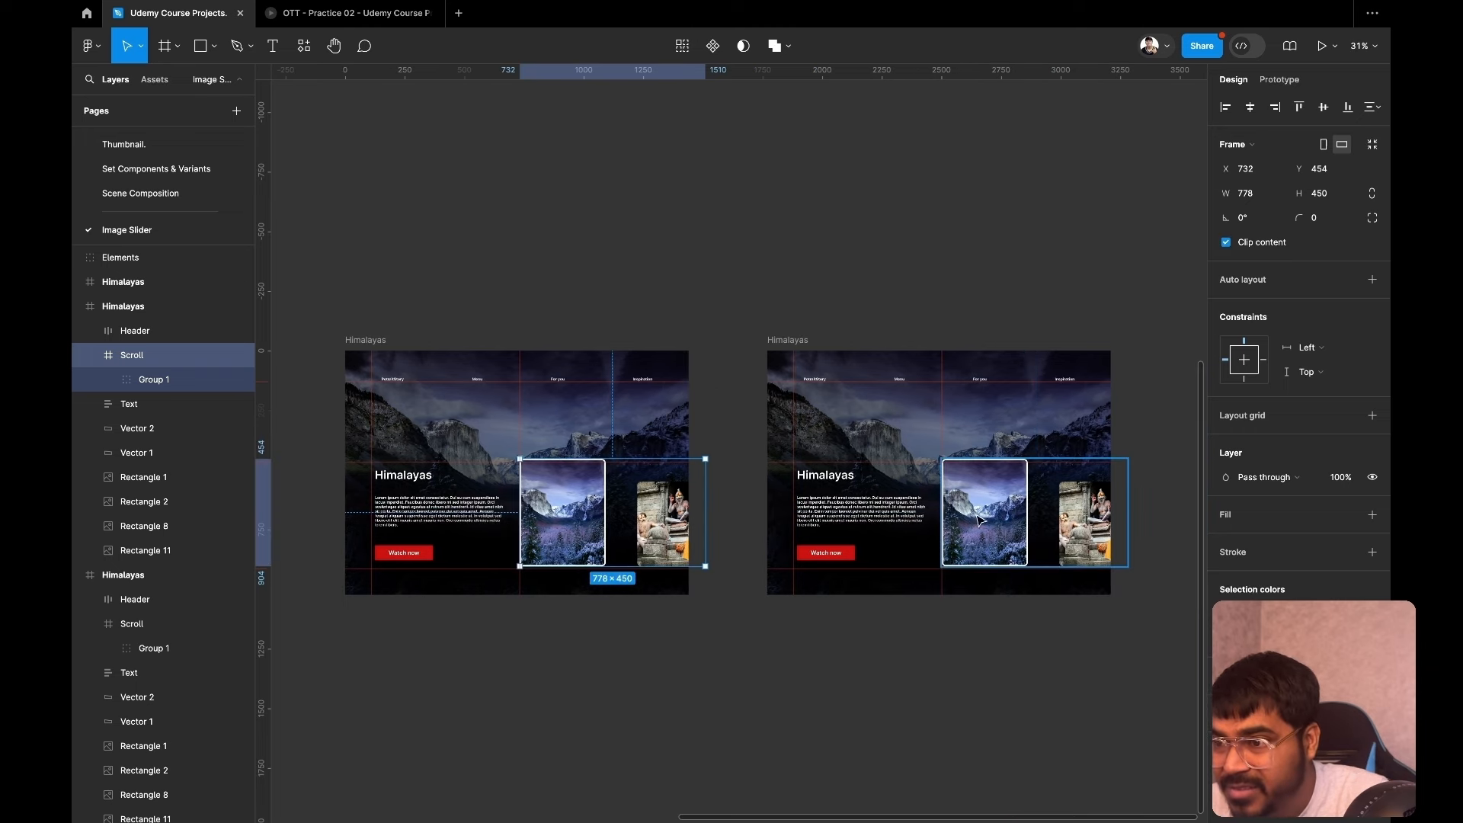
click(983, 510)
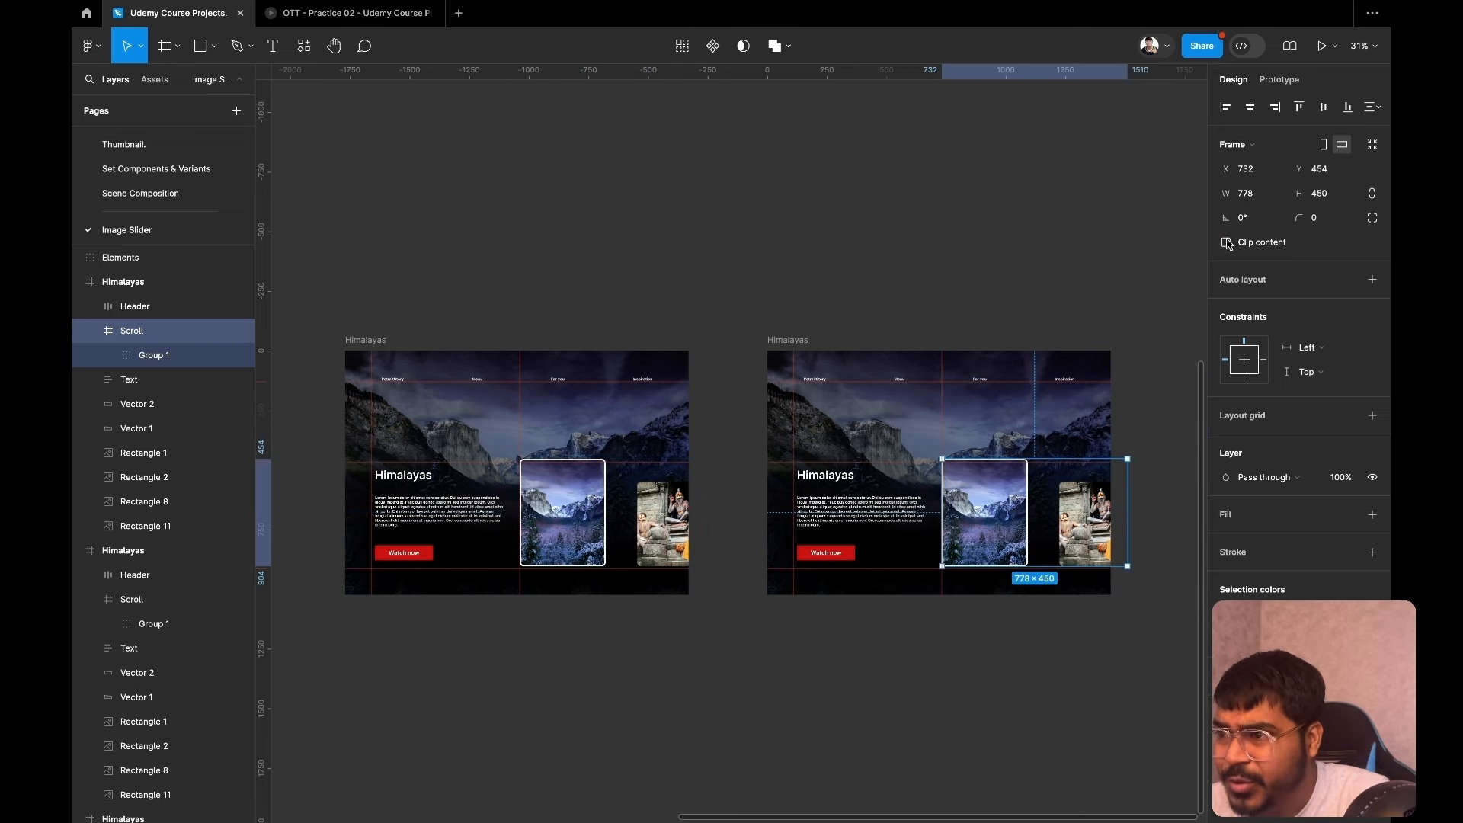
scroll(1009, 327, left, 10)
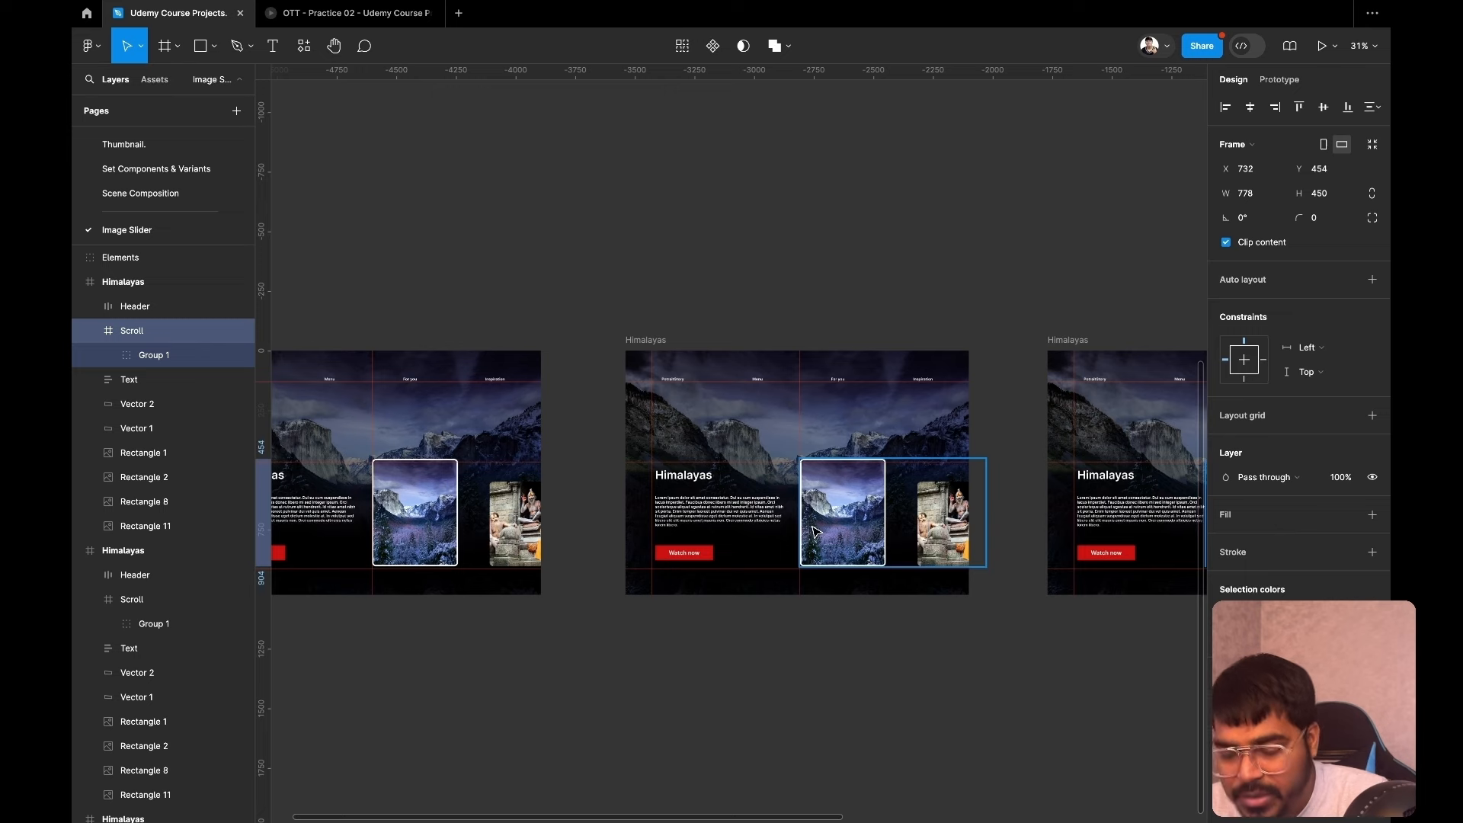
scroll(814, 531, up, 5)
scroll(903, 530, right, 3)
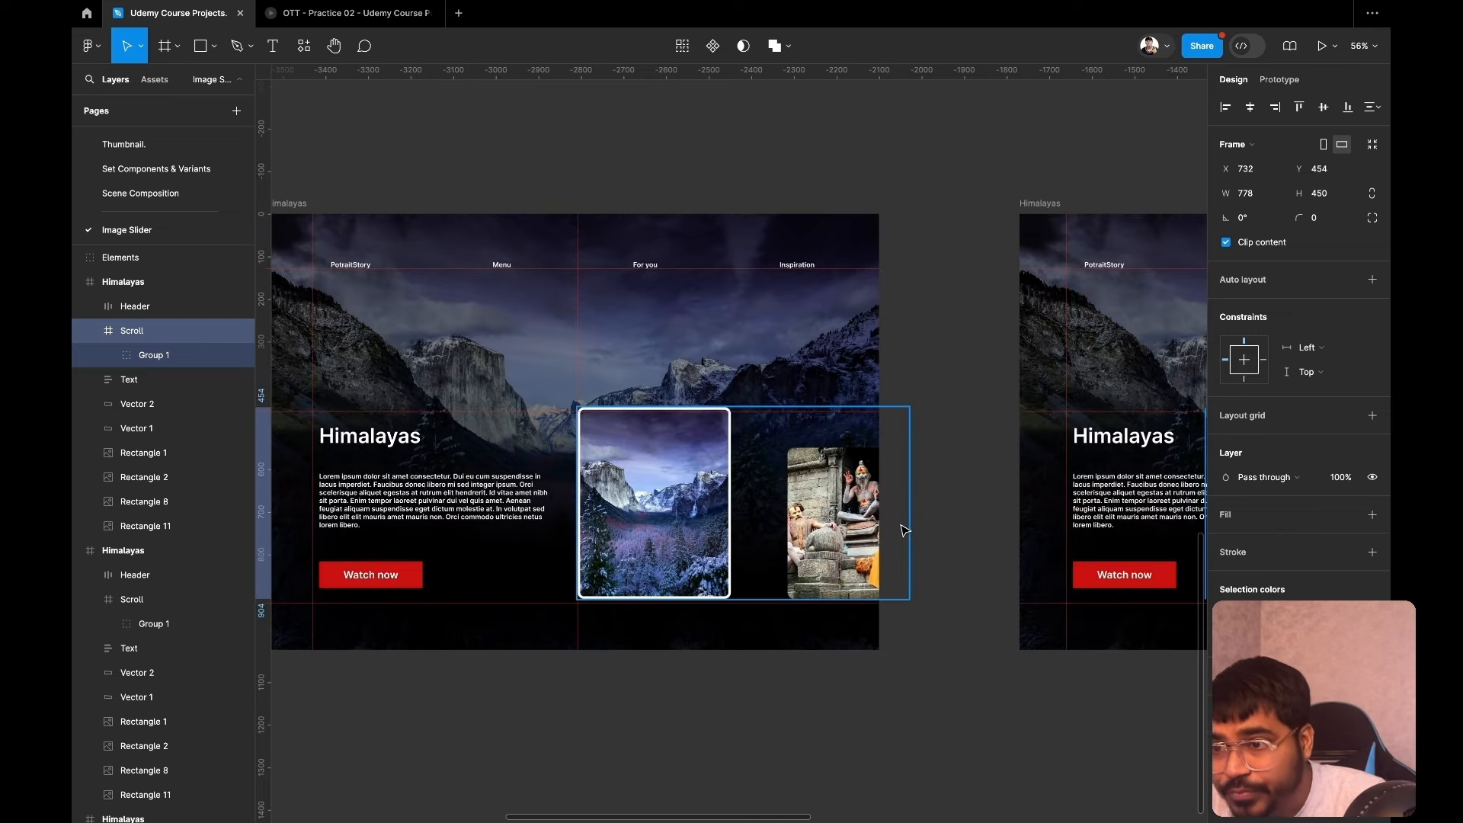
Shift the second Himalayas screen's card group to X -425 and enlarge its temple card to 353 × 440 at X 0, Y 10.
click(626, 512)
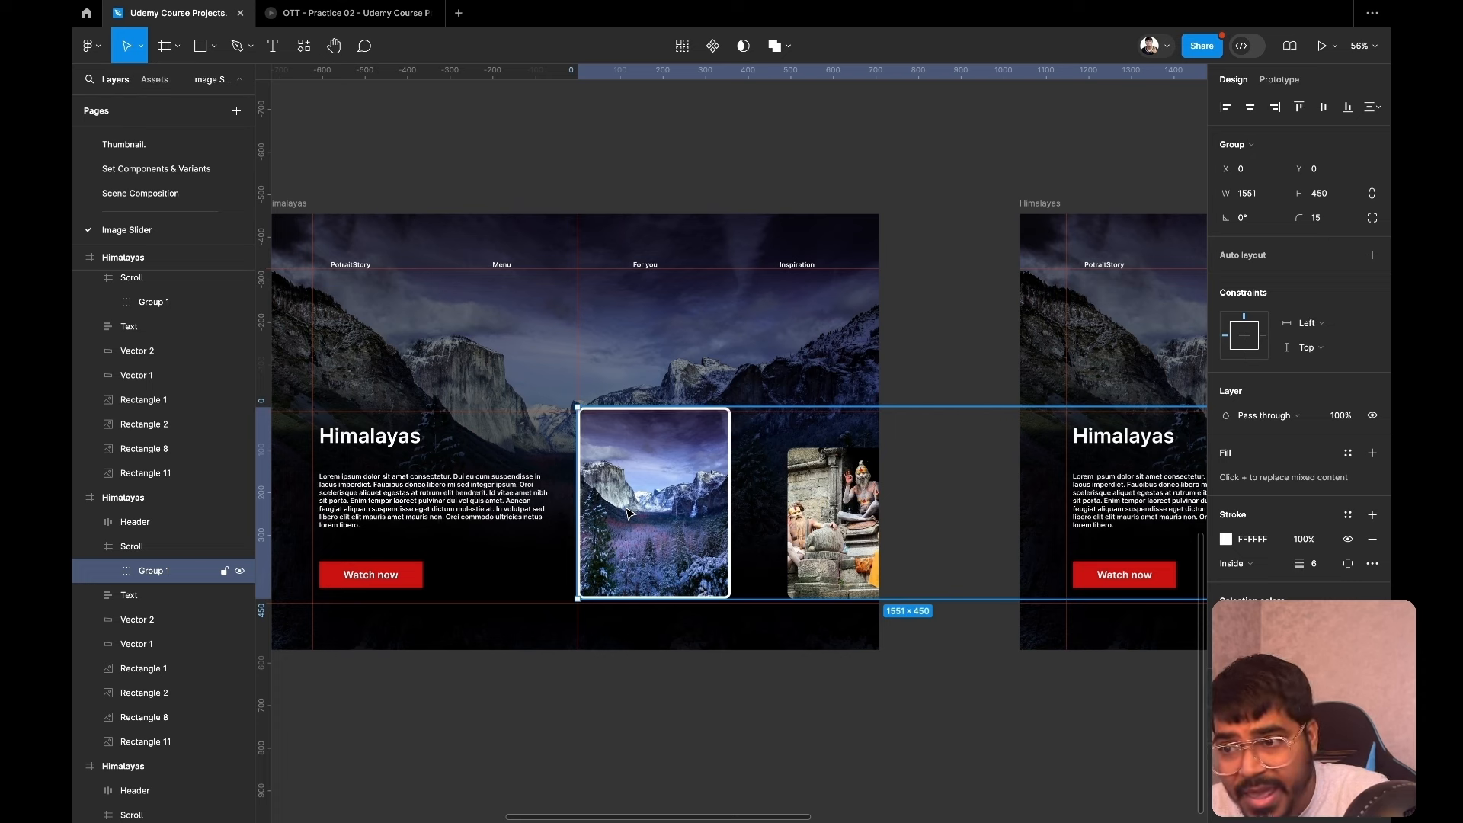
drag(627, 513, 450, 522)
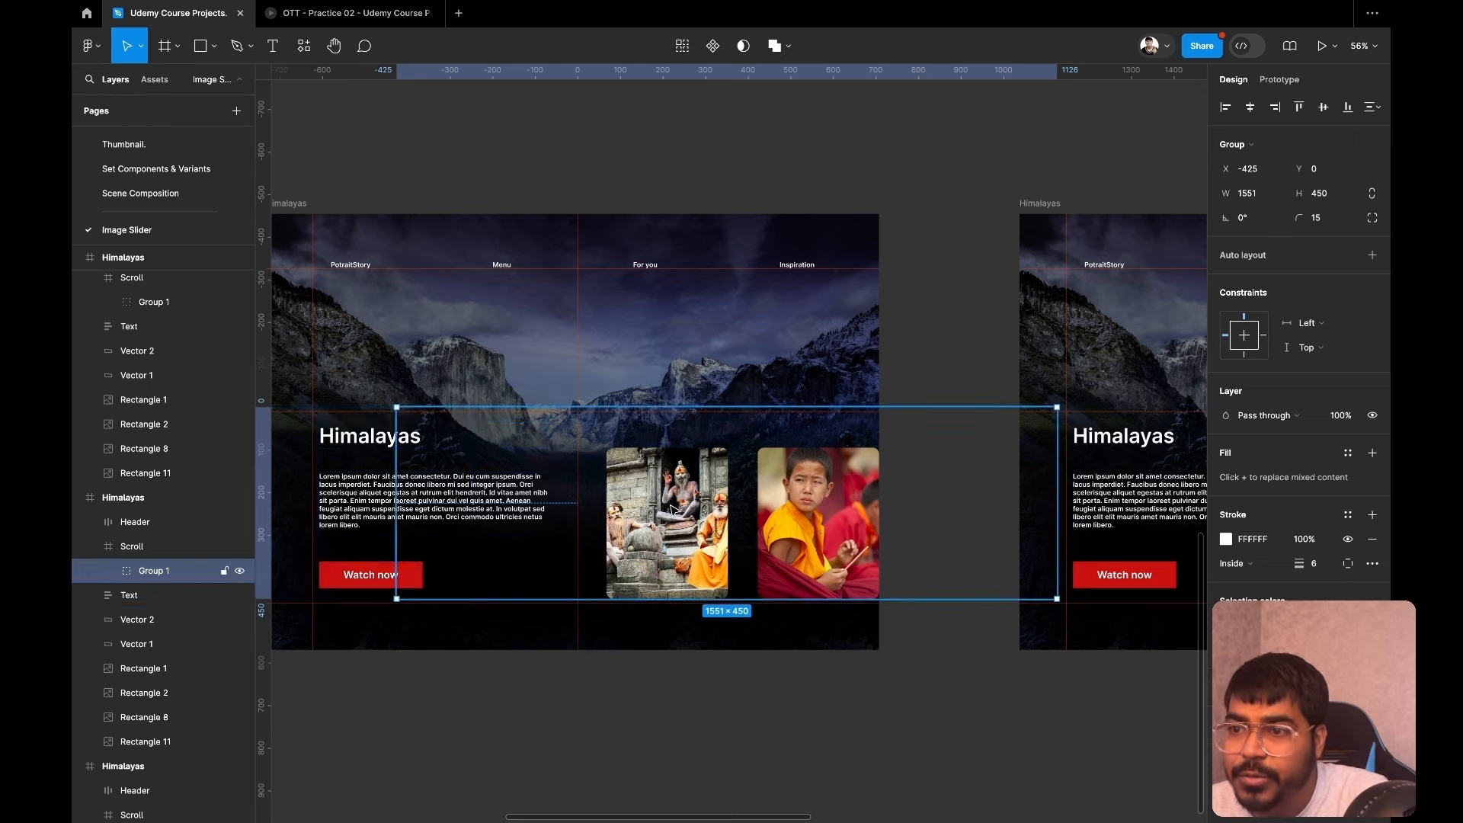
double_click(674, 510)
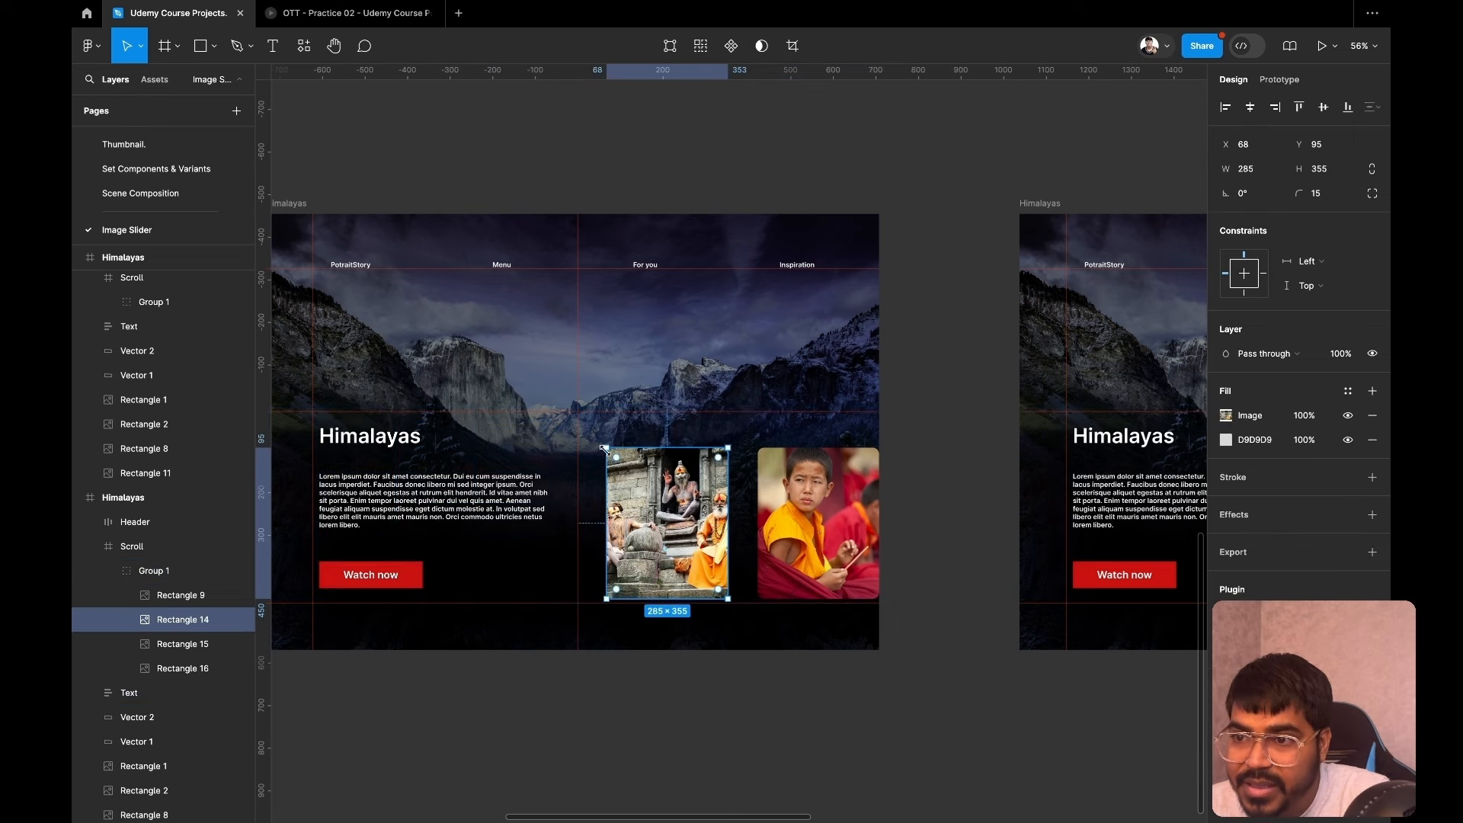
drag(607, 449, 579, 431)
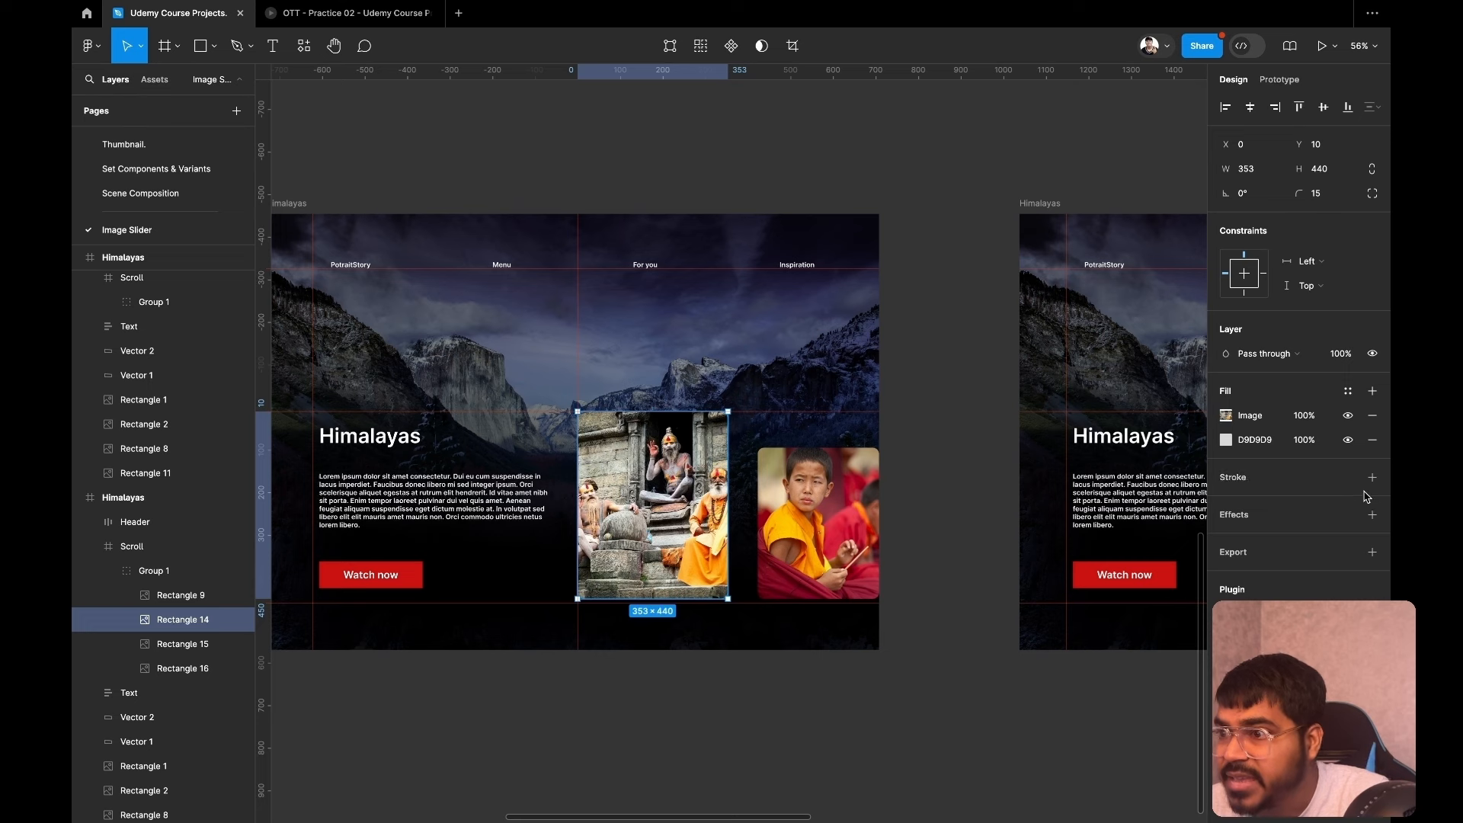
Add an inside stroke with a weight of 6 to the enlarged temple card.
click(1371, 477)
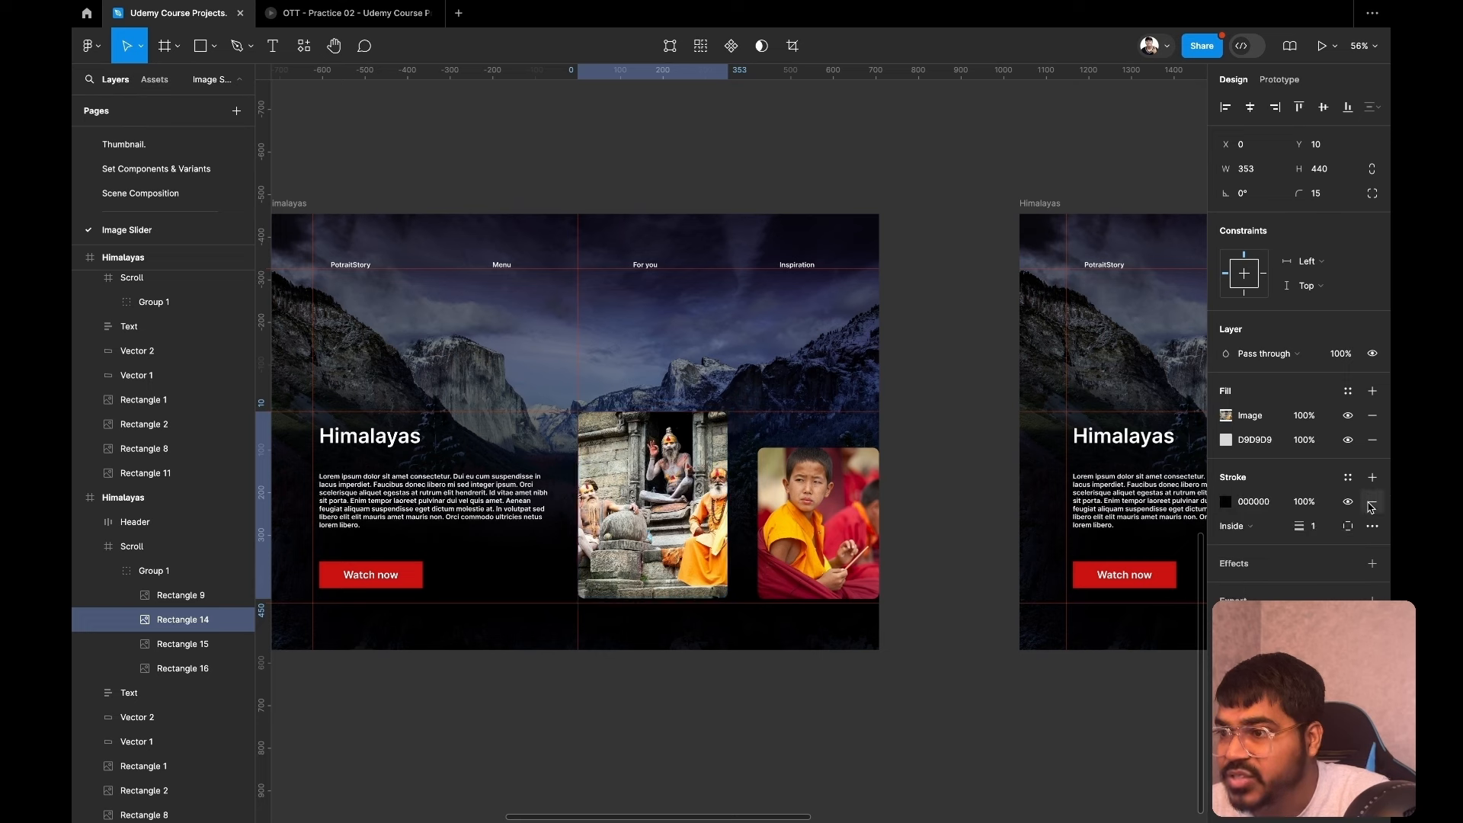
click(1319, 531)
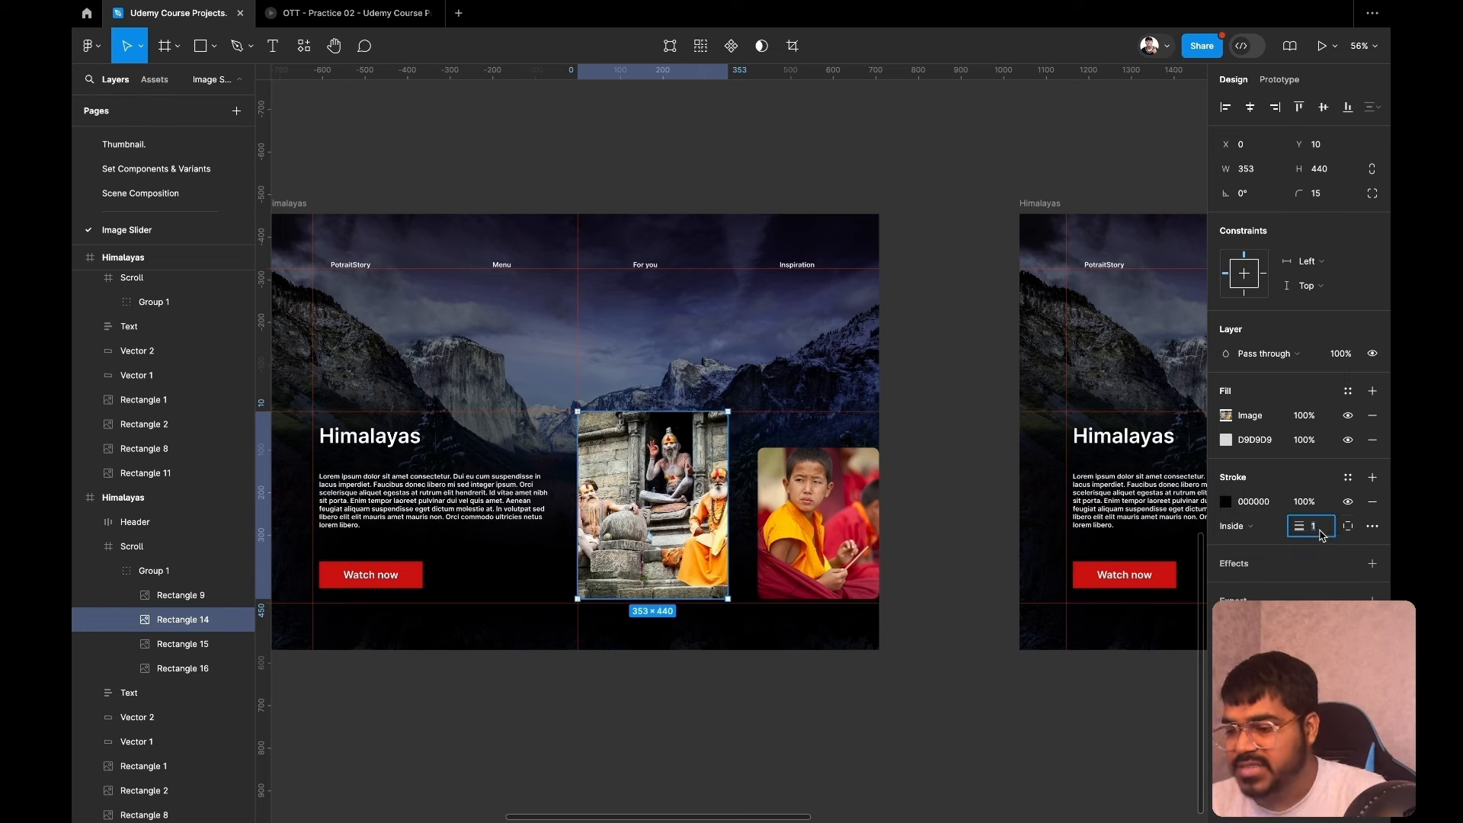
key(Return)
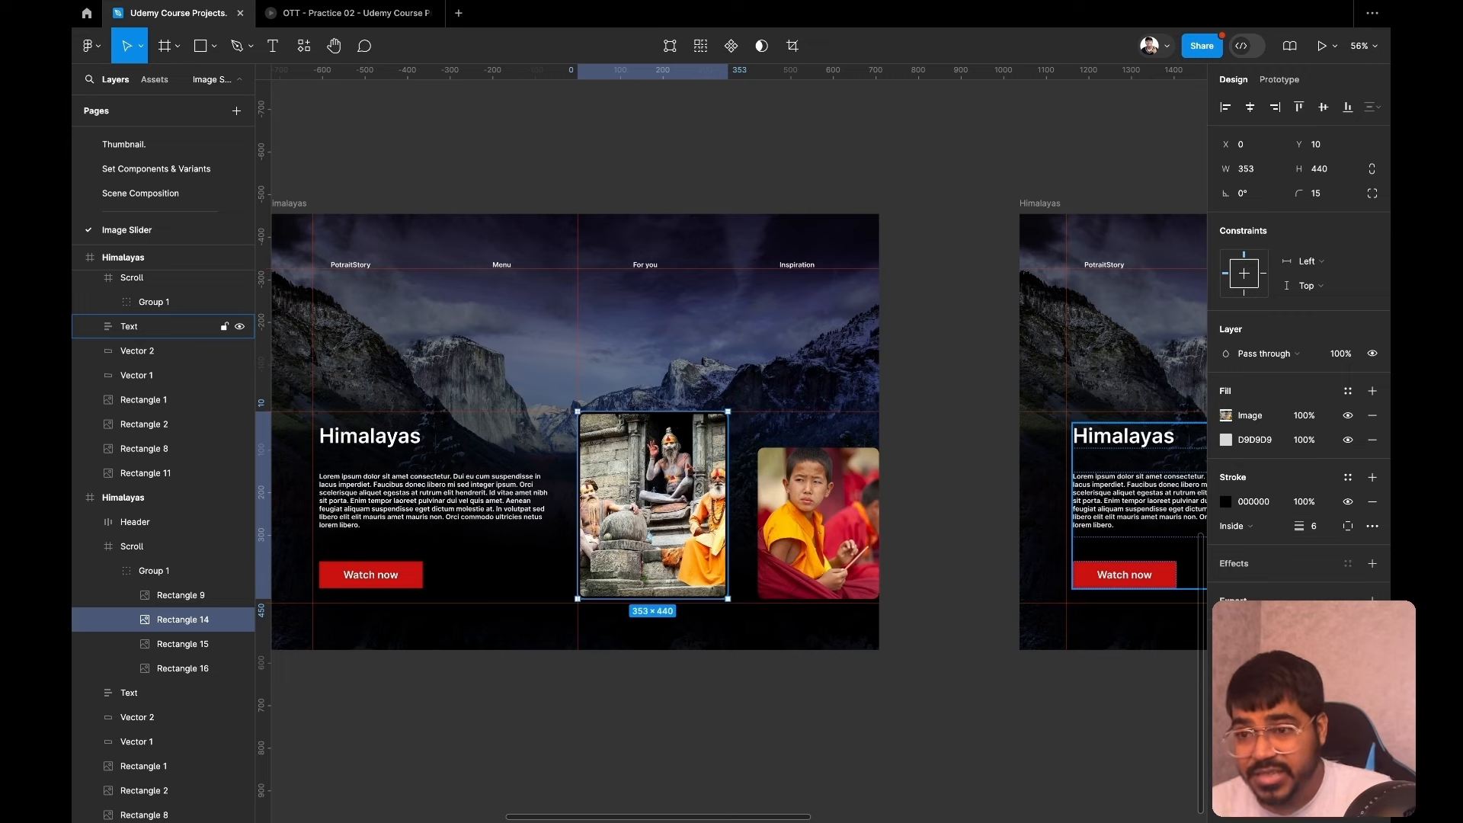
Check the stroke of the first screen's mountain card and set the temple card's stroke color to white, FFFFFF.
scroll(734, 450, left, 10)
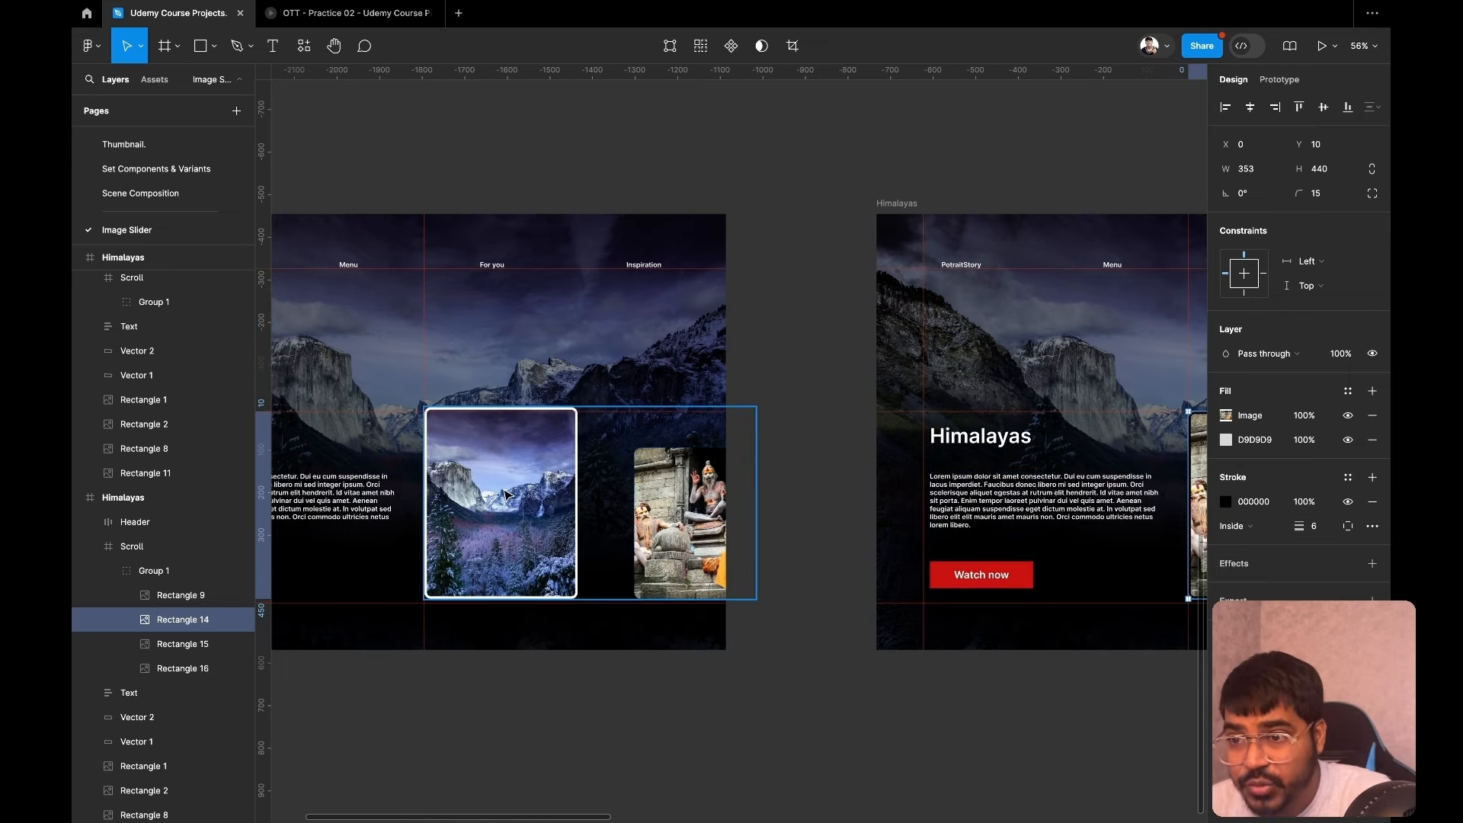
click(506, 494)
double_click(506, 494)
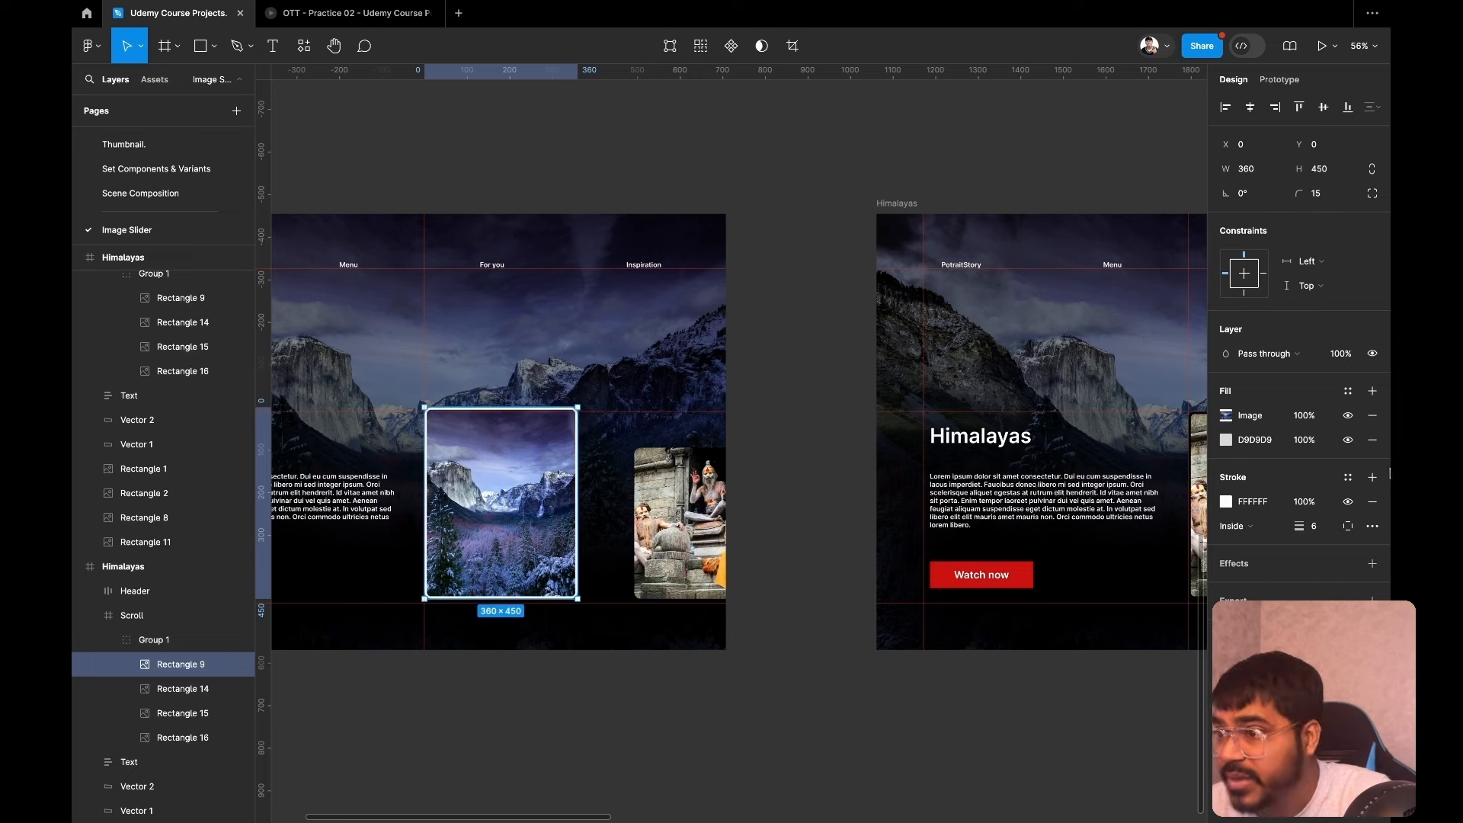
scroll(983, 691, right, 8)
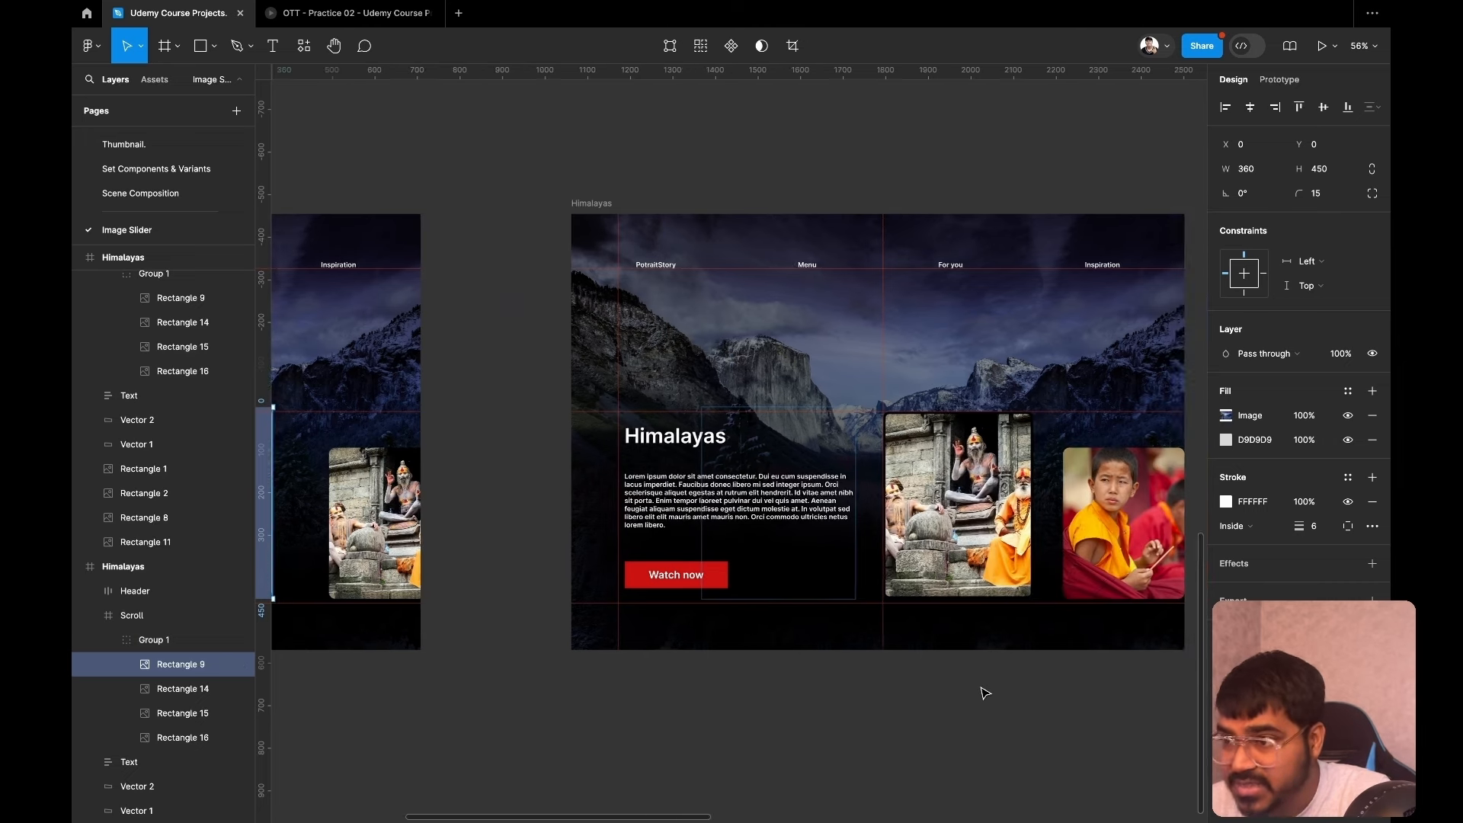
click(638, 470)
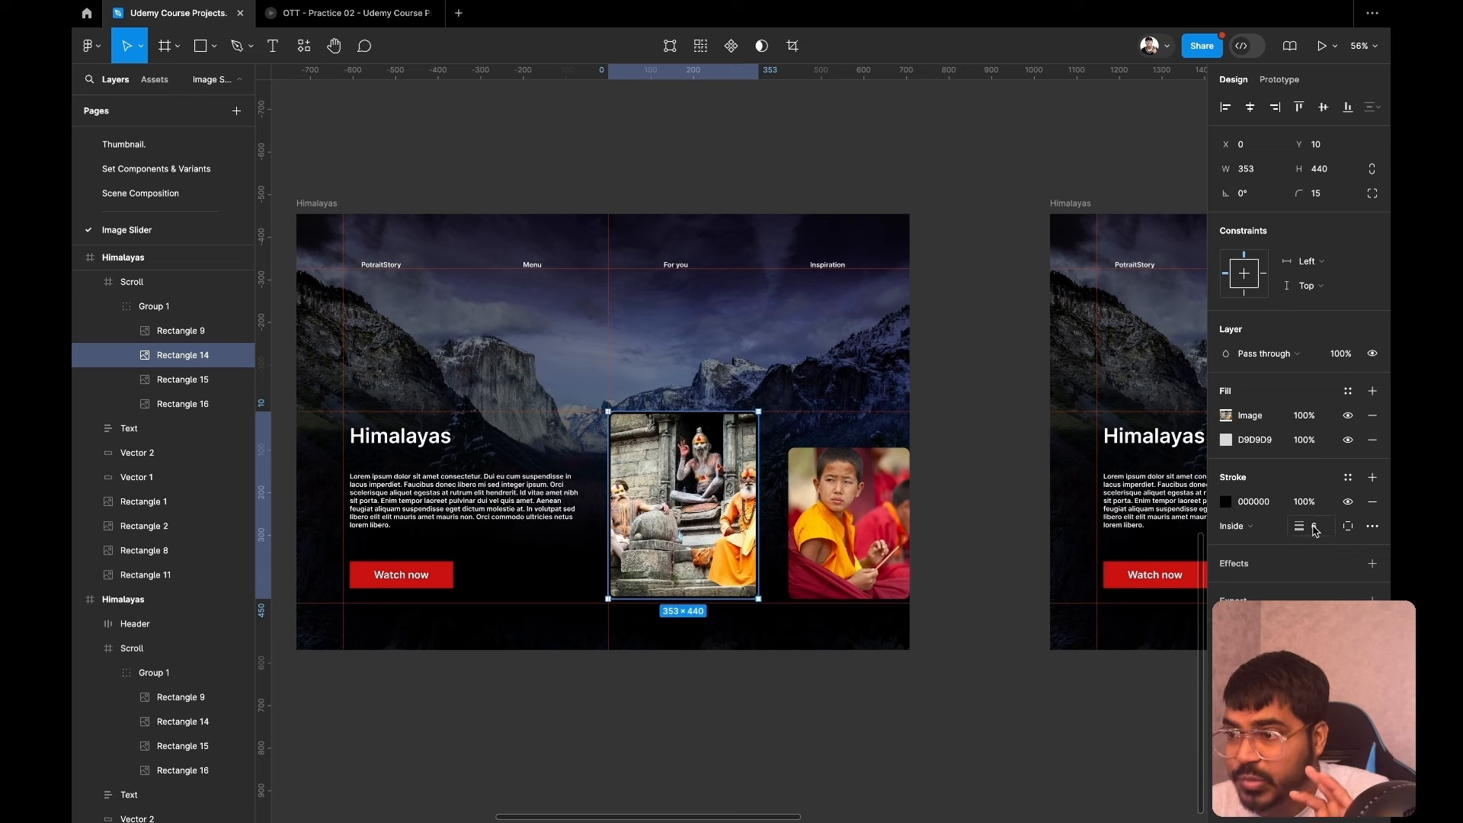
click(1225, 502)
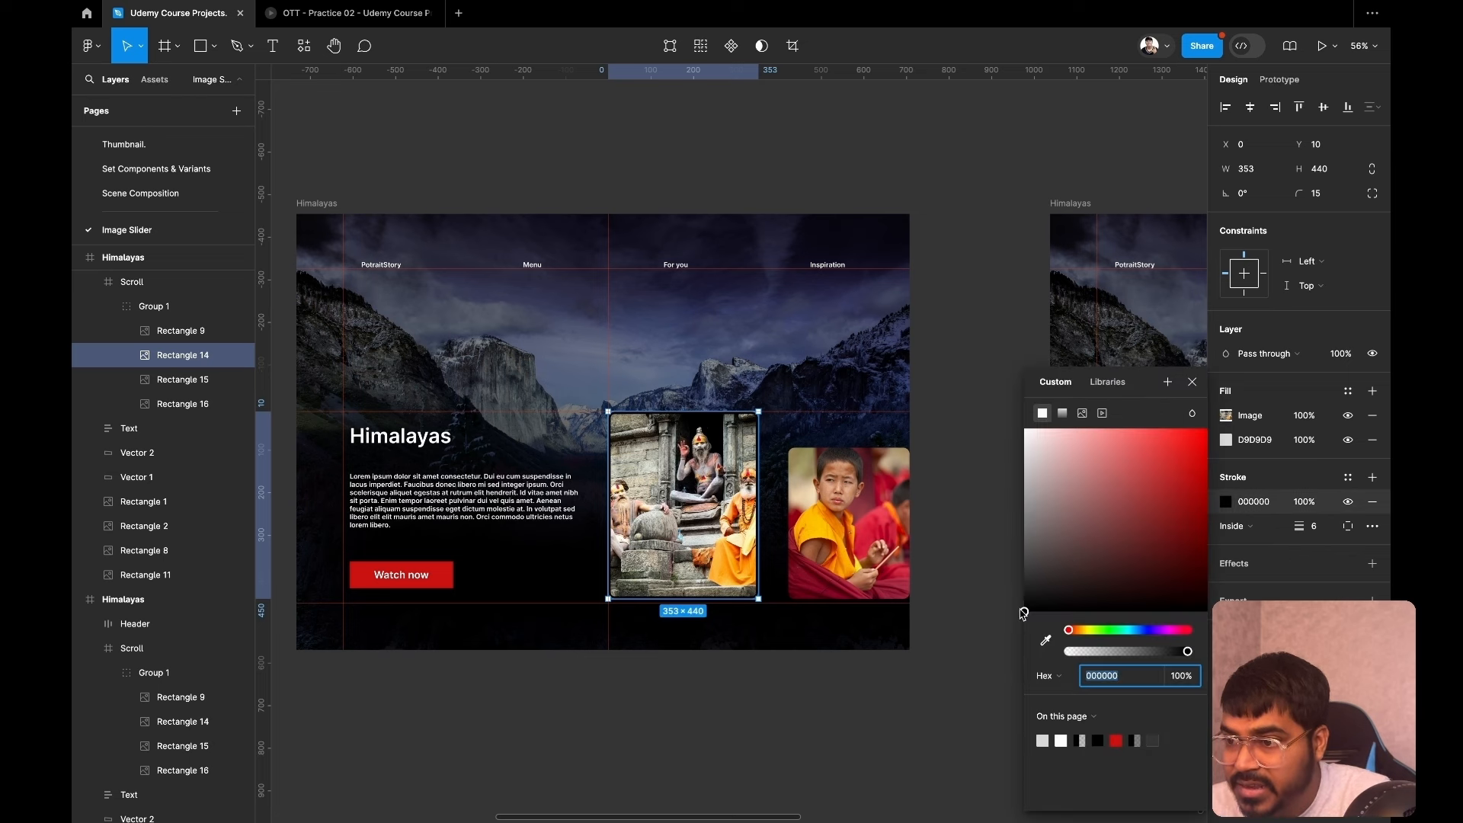
drag(1023, 616, 983, 373)
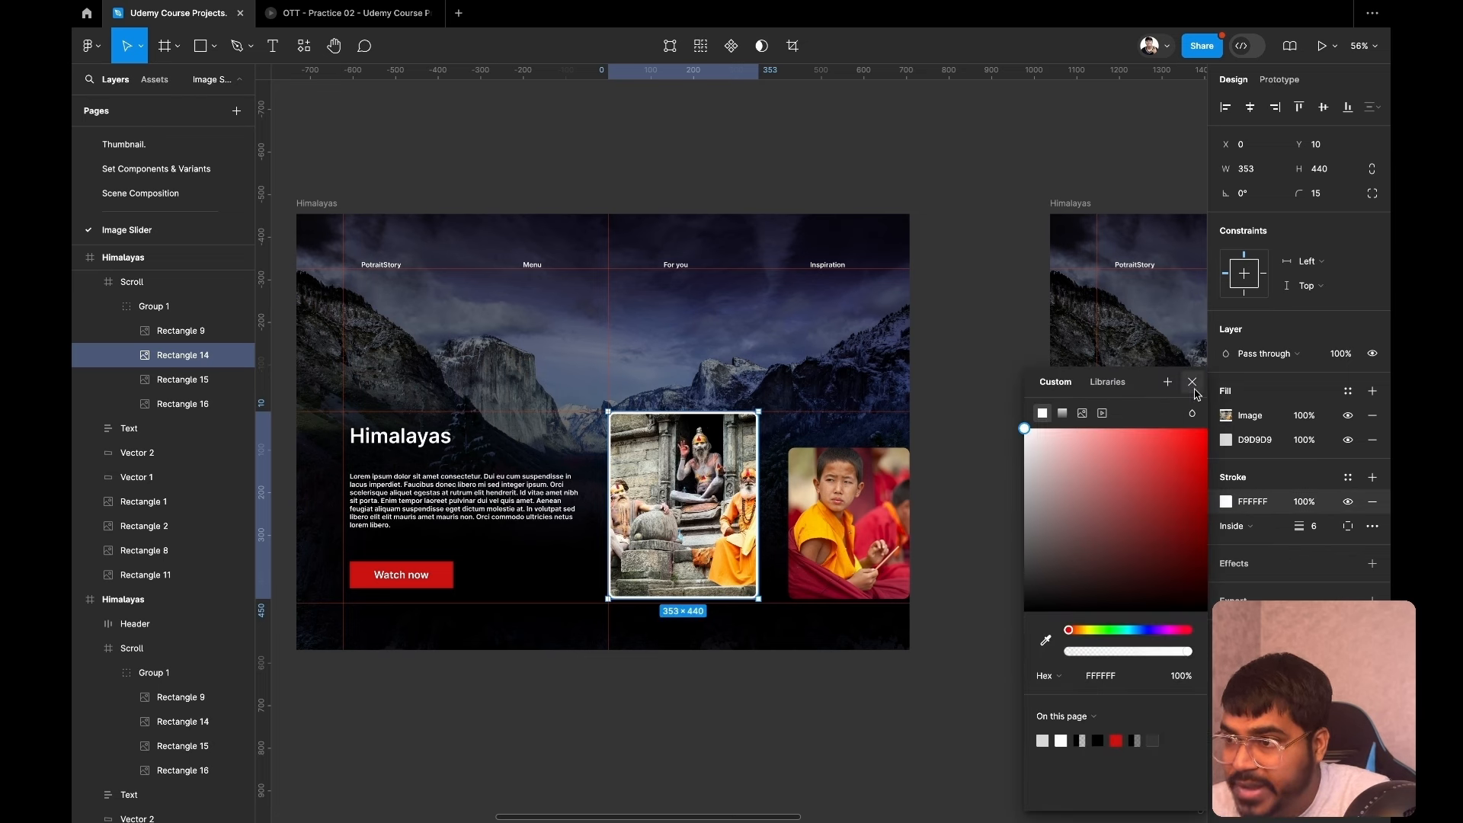
click(1193, 385)
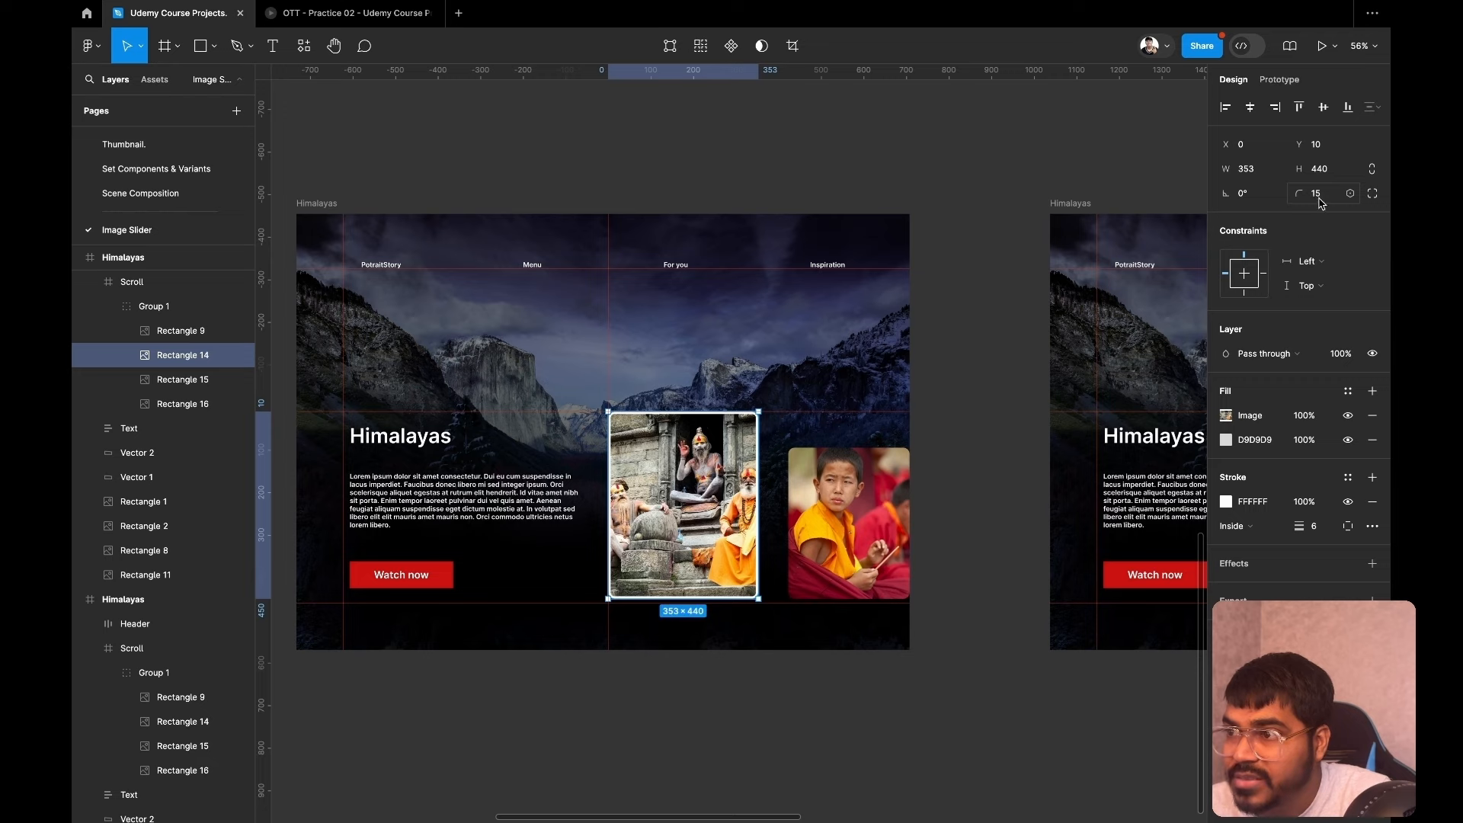
Shift the thumbnail card group in the third Himalayas screen to X -785.
scroll(931, 727, right, 8)
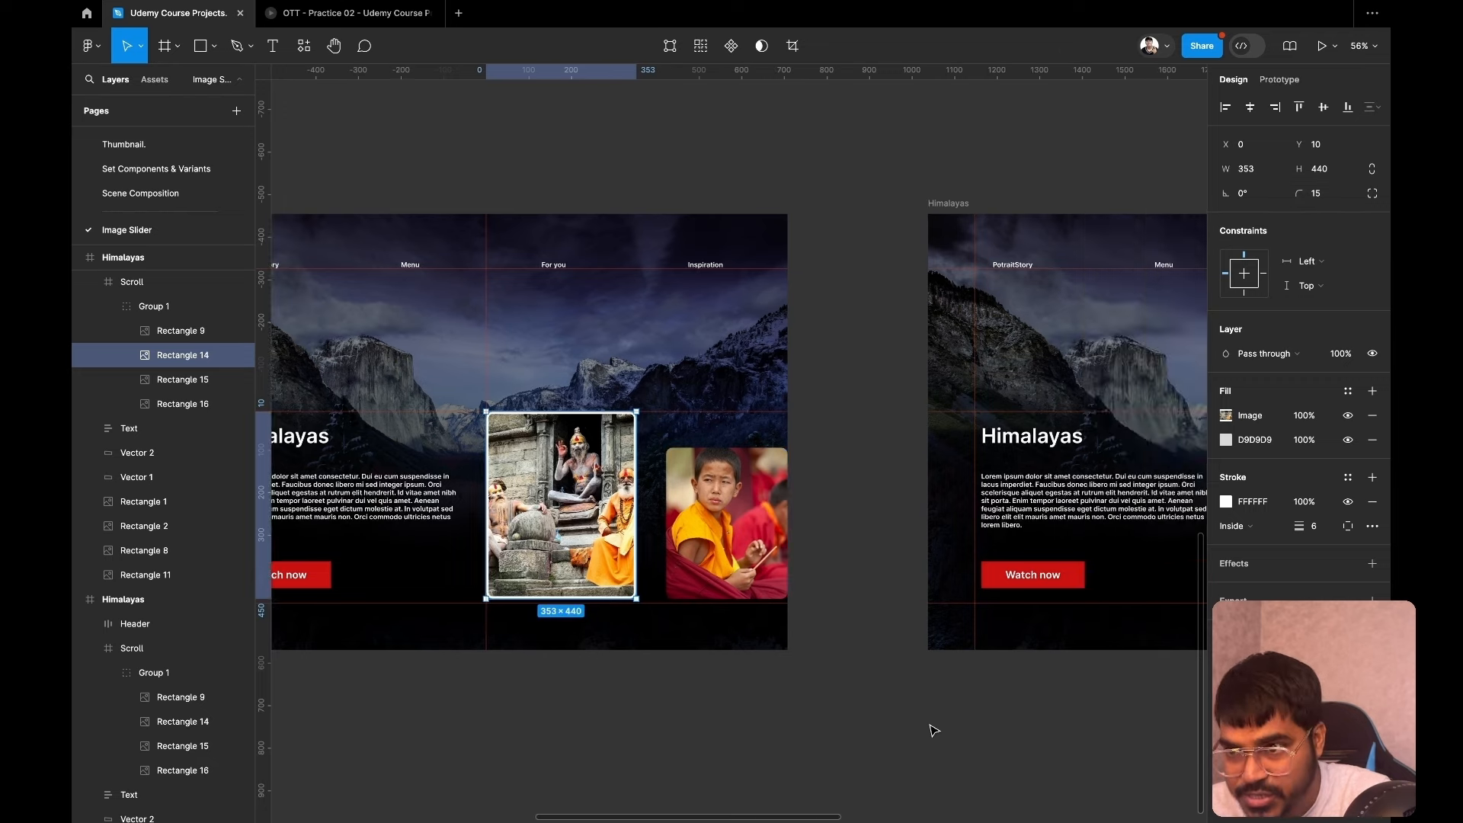
scroll(934, 731, left, 5)
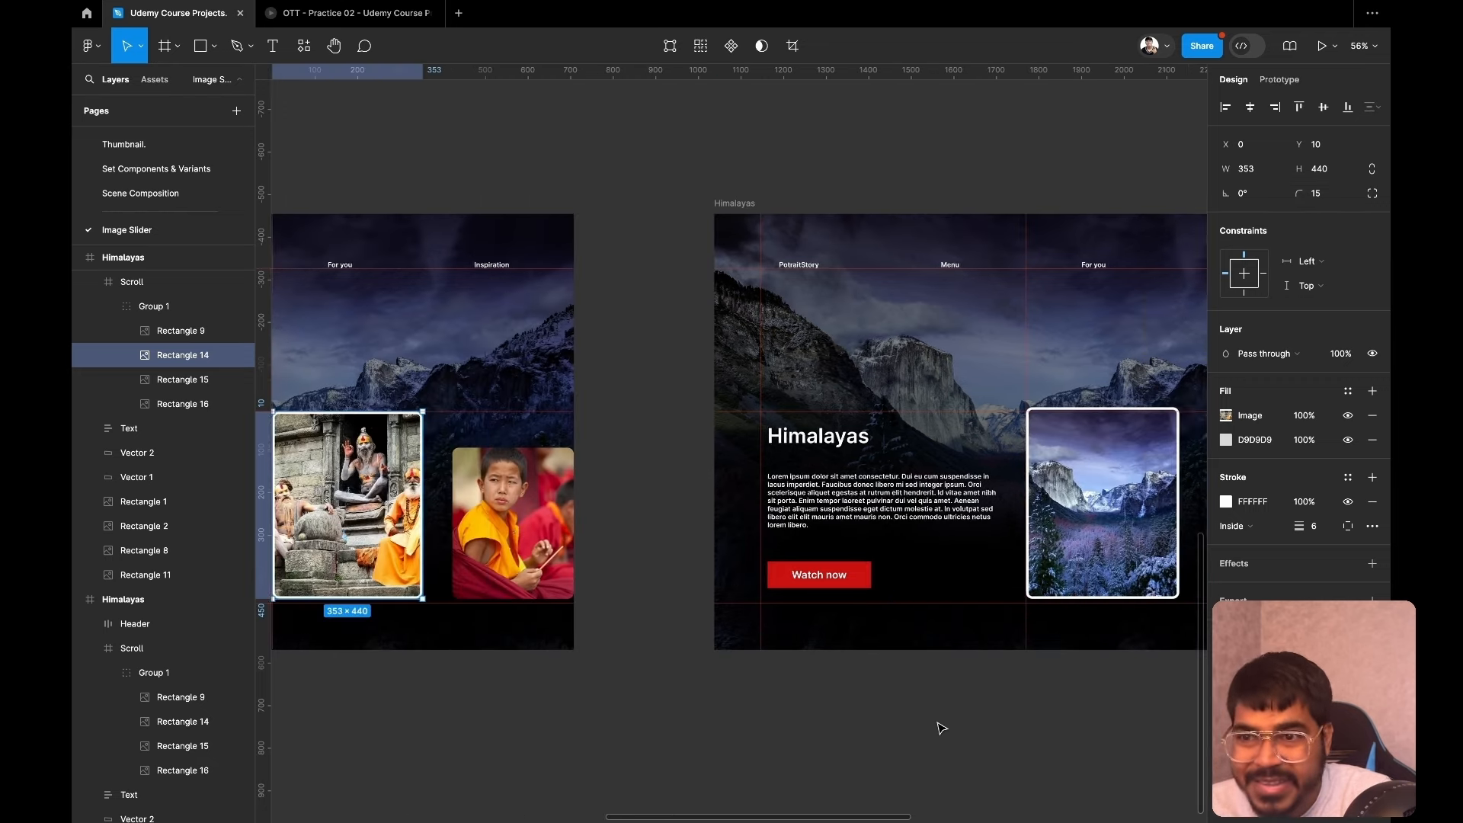
scroll(942, 728, right, 10)
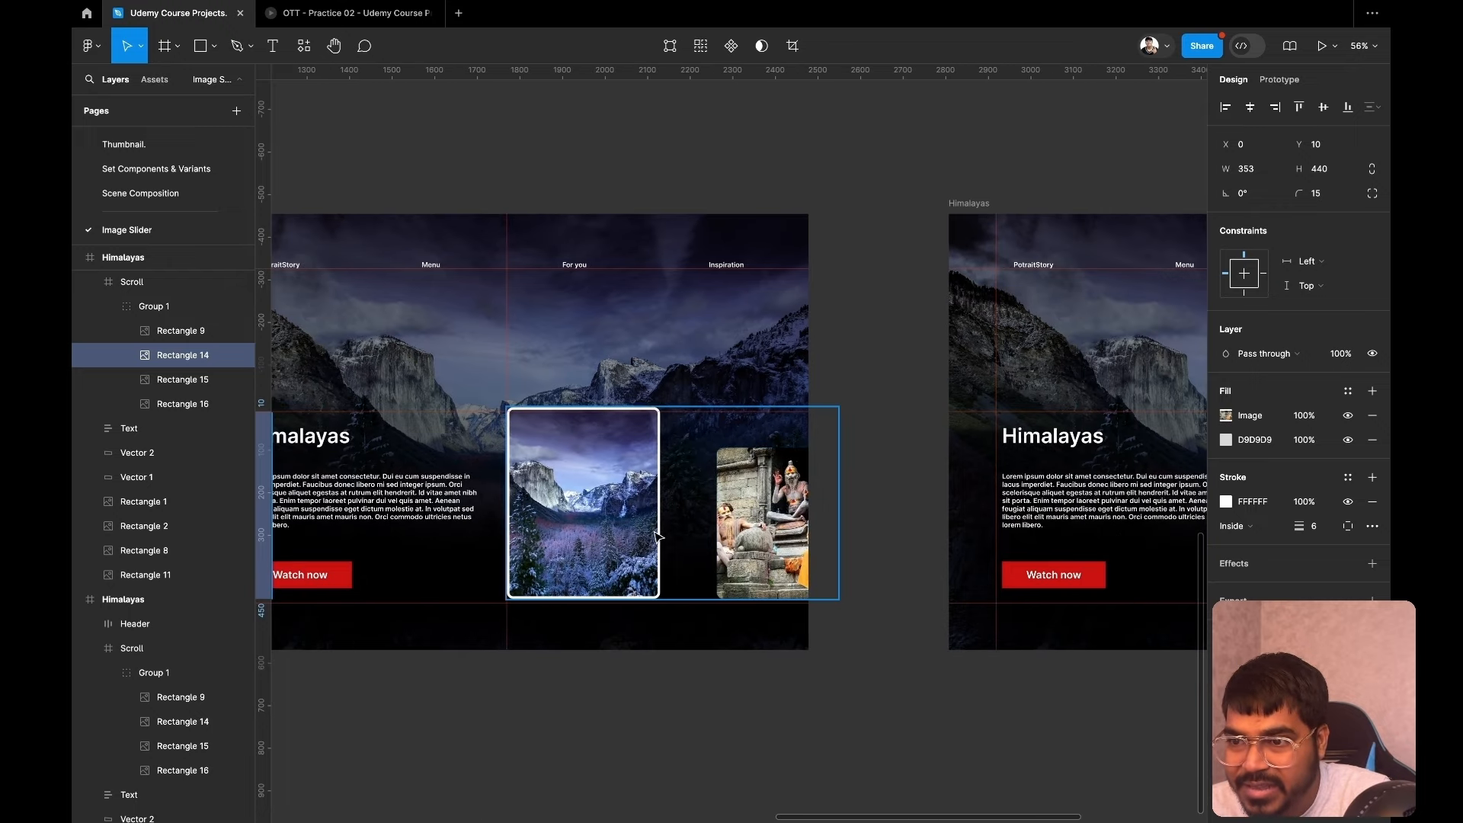
click(622, 531)
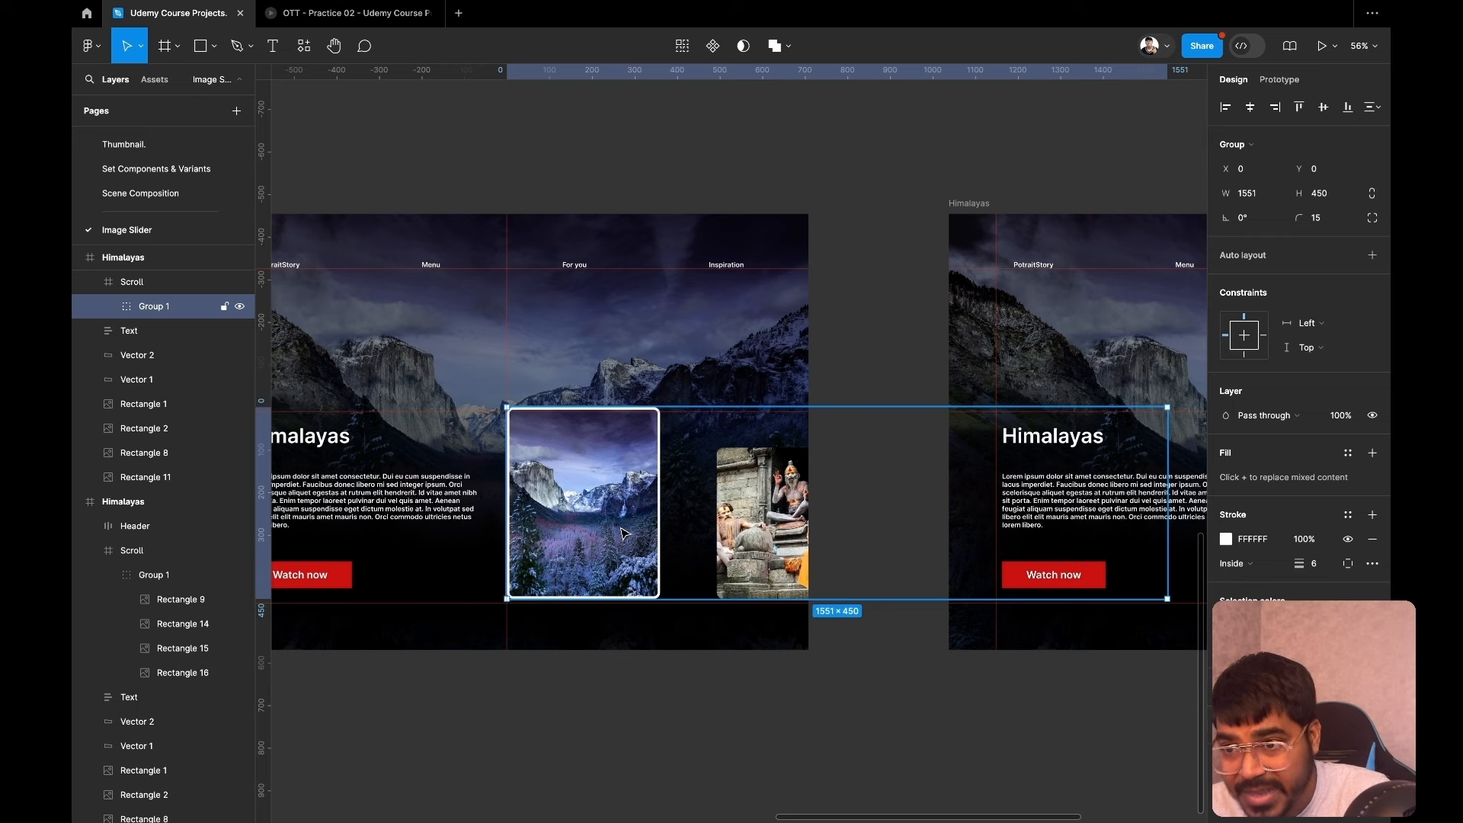
drag(623, 531, 291, 525)
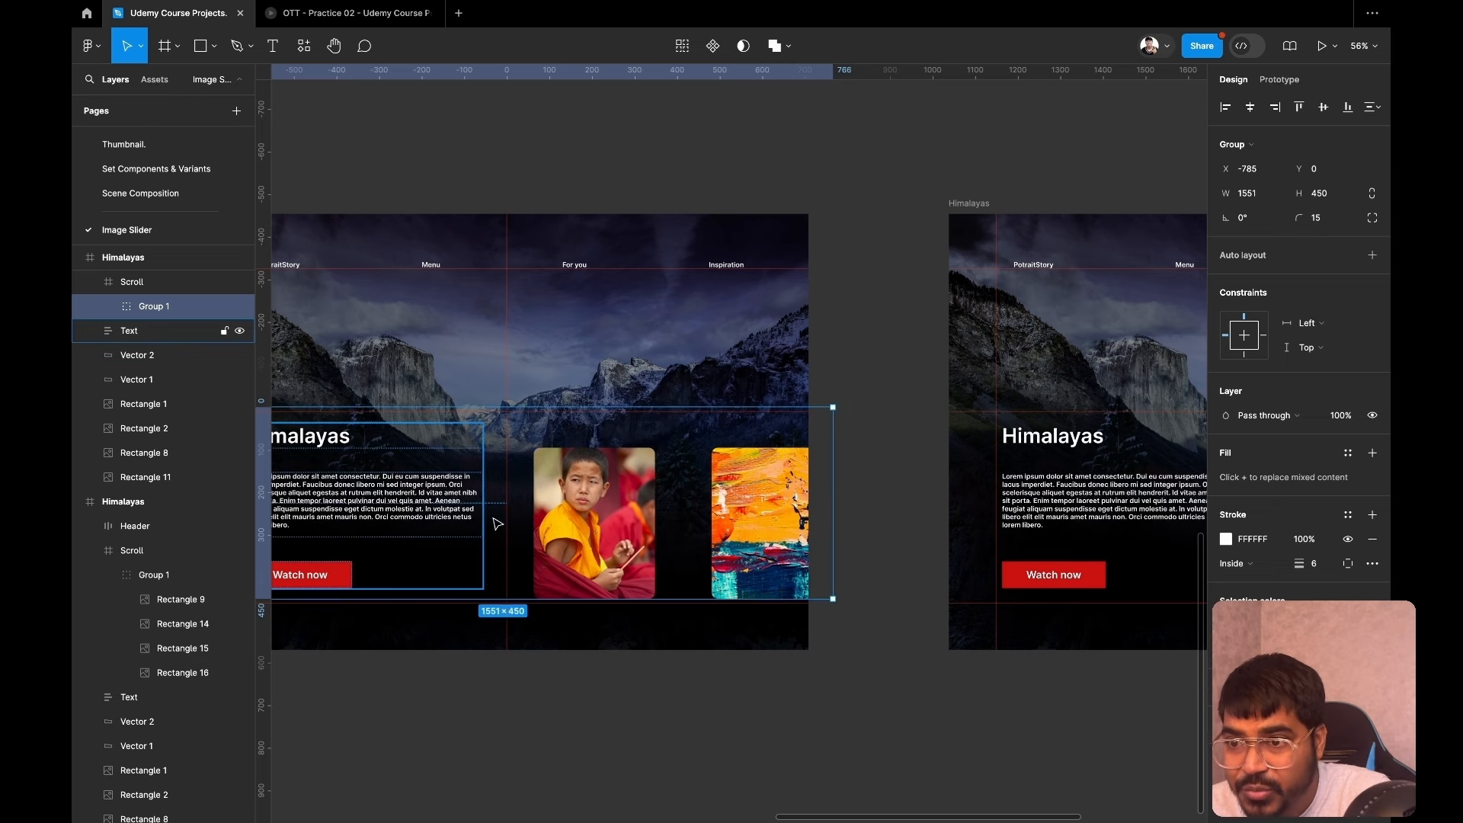
Enlarge the young monk card in the third screen to 353 × 439 at X 0, Y 11.
double_click(584, 524)
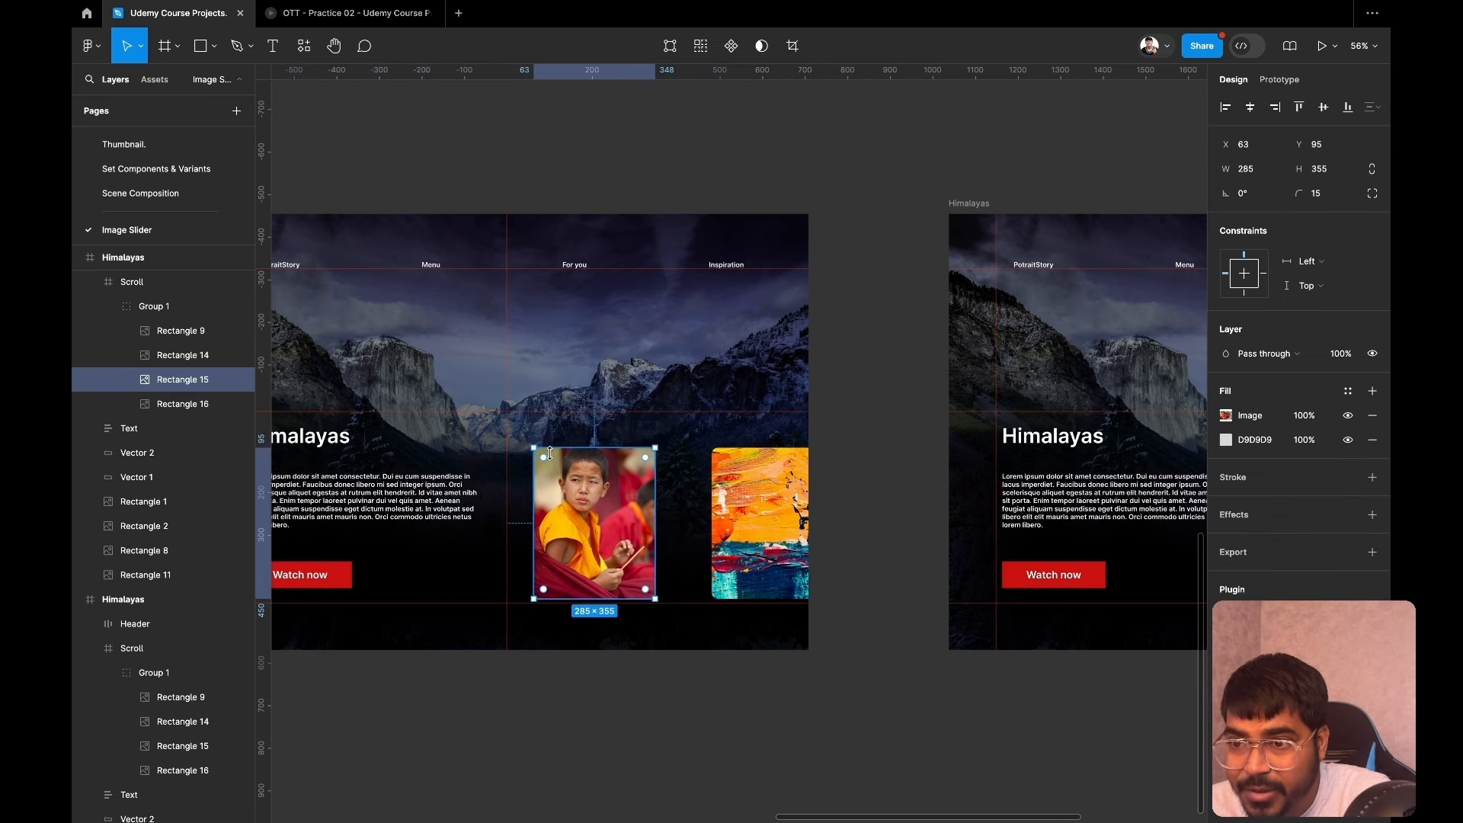
drag(529, 445, 508, 423)
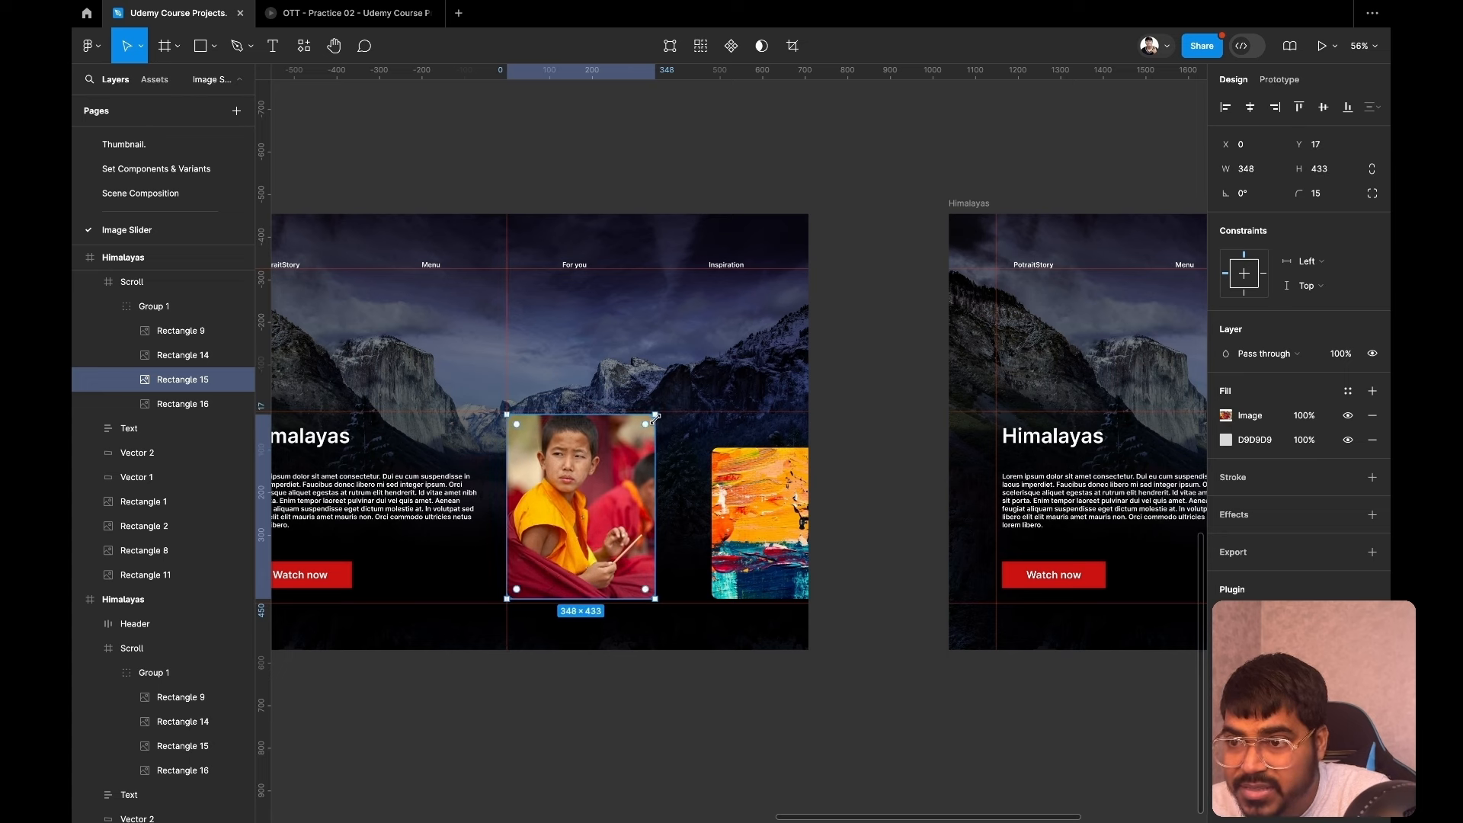
drag(653, 416, 657, 411)
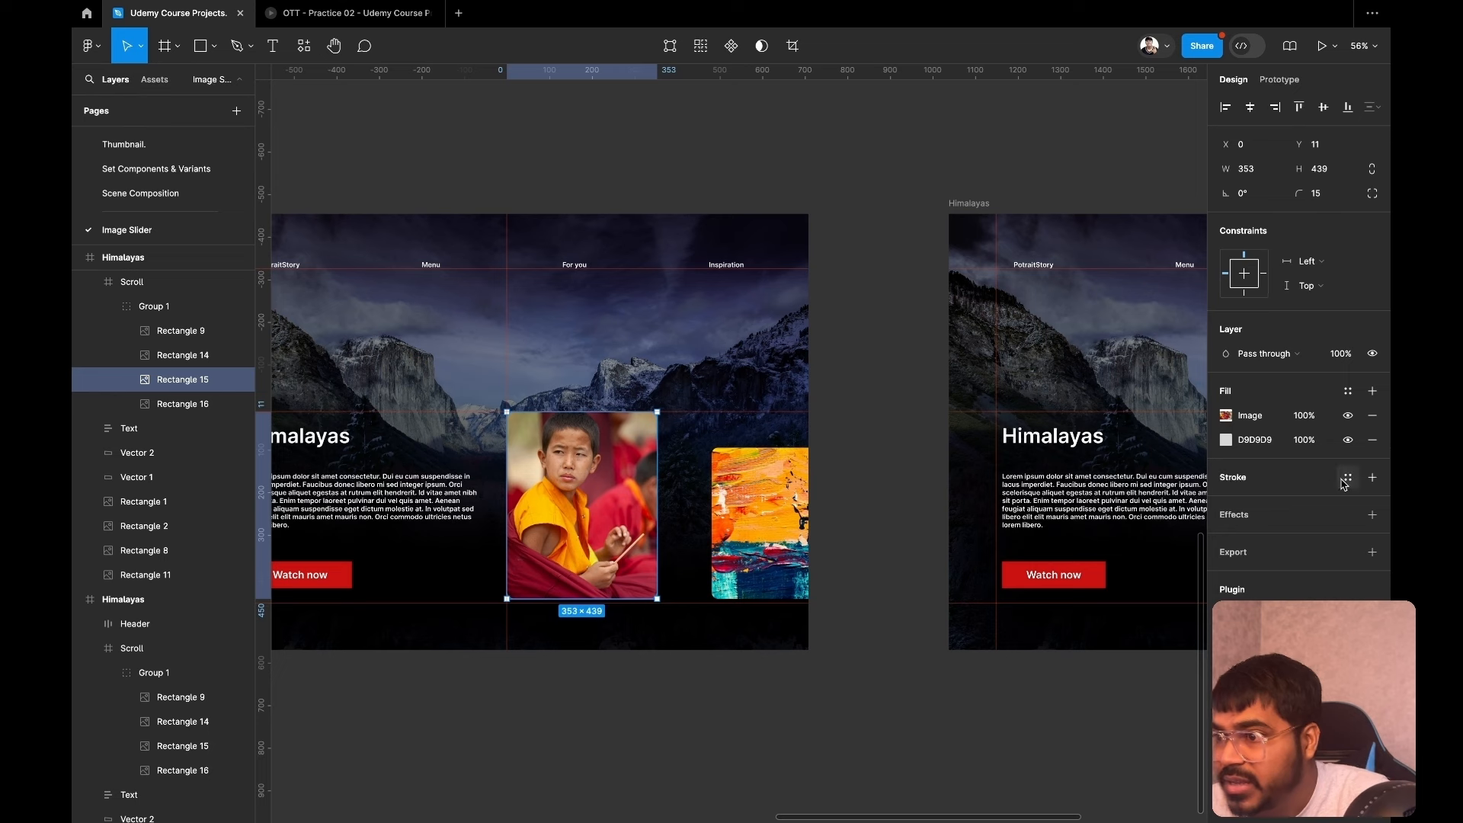
Add a white FFFFFF inside stroke with a weight of 6 to the young monk card.
click(1372, 478)
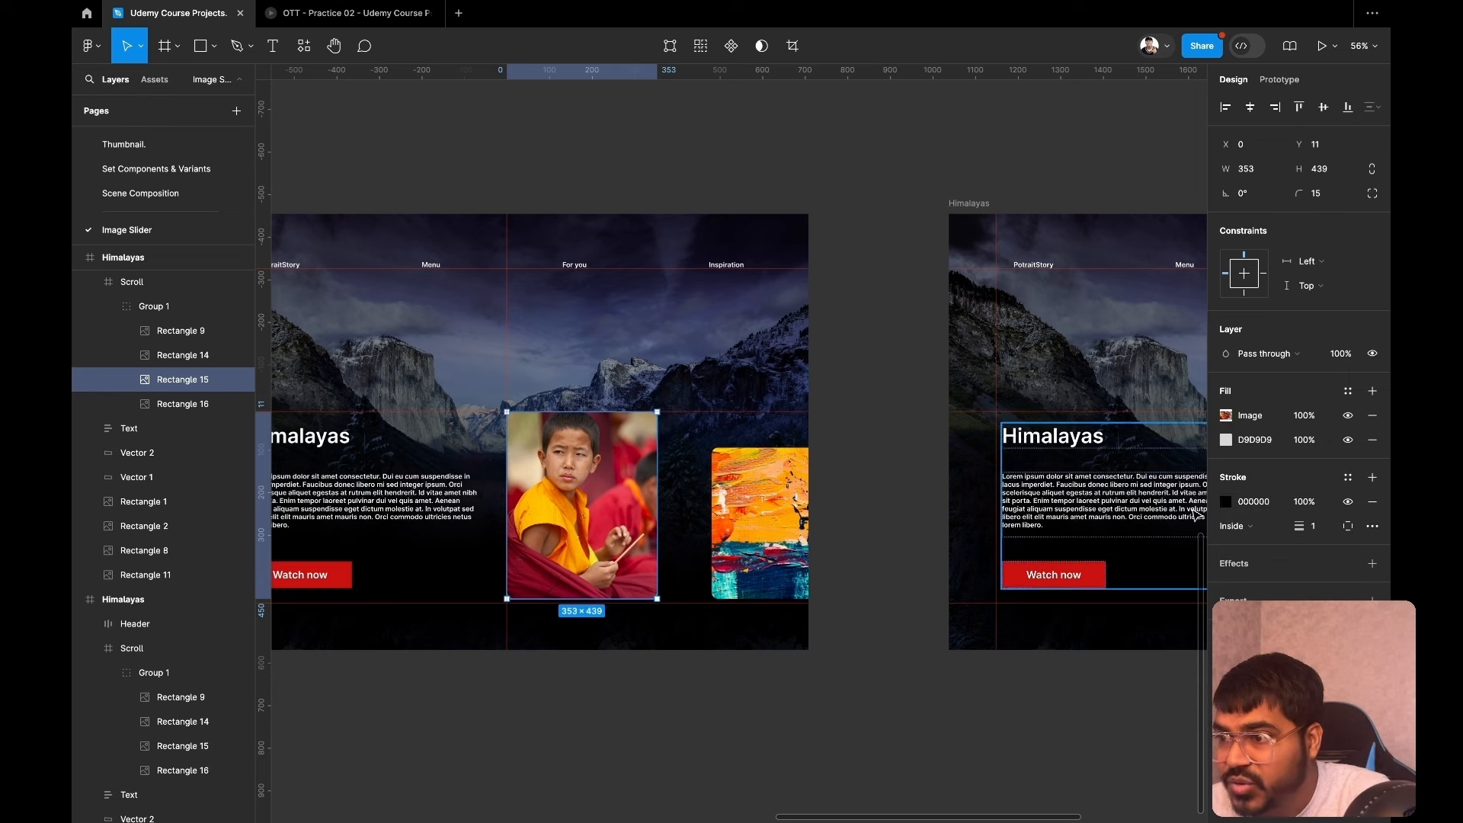
click(1225, 502)
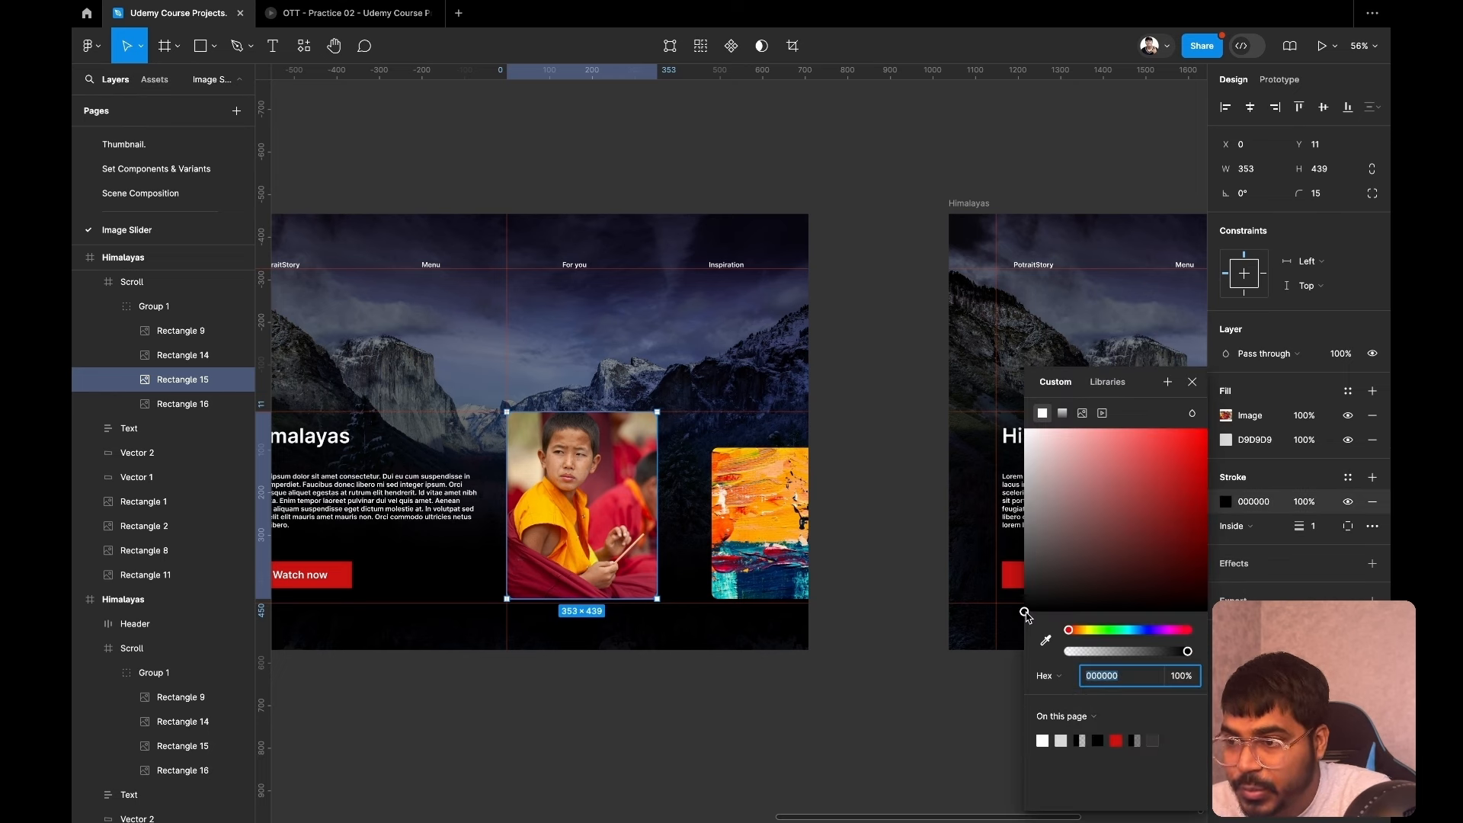
mouse_move(1024, 611)
mouse_down()
mouse_move(1000, 416)
mouse_move(1021, 427)
mouse_up()
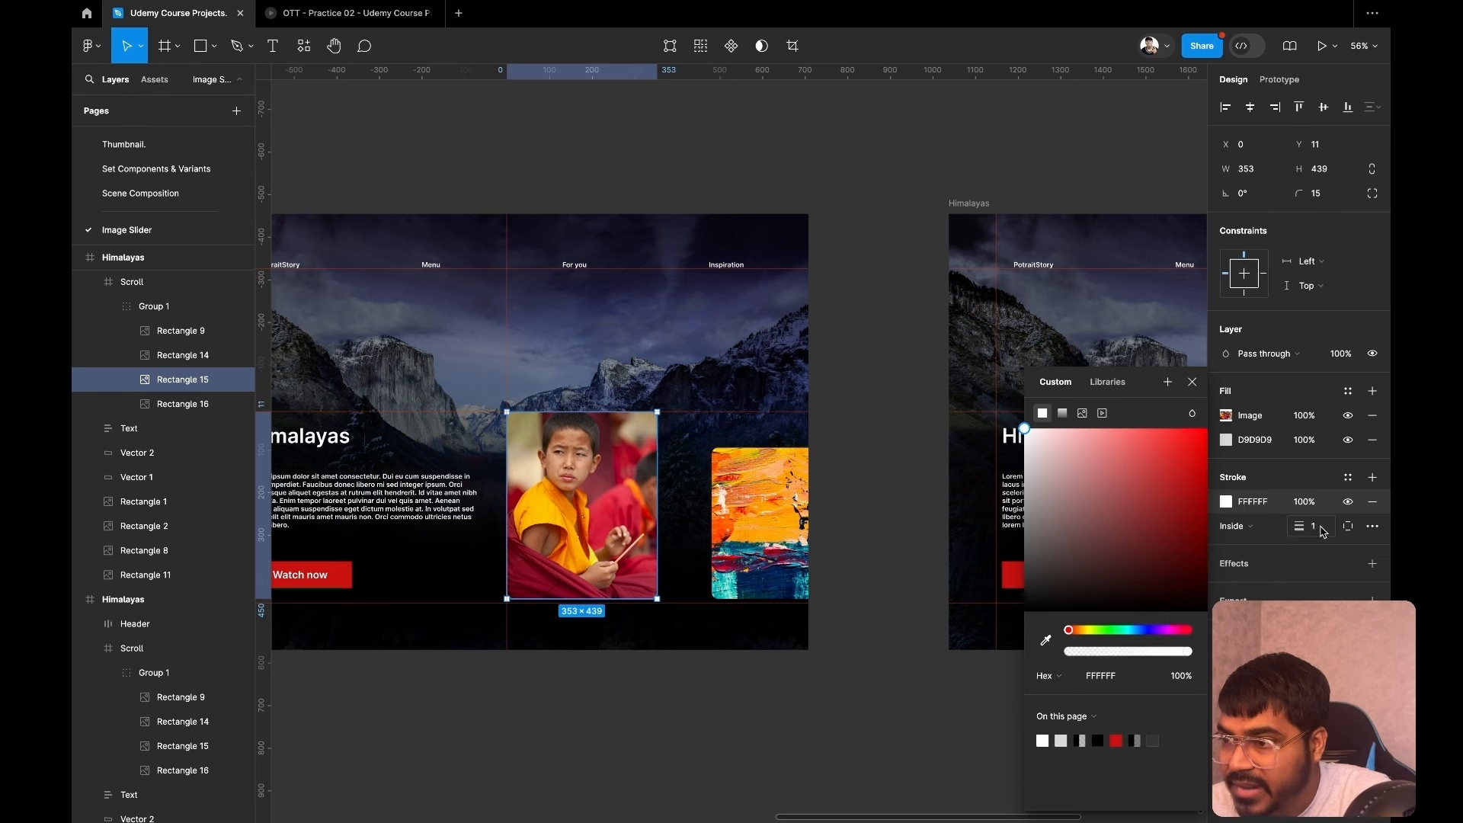
click(1321, 530)
text(6)
key(Return)
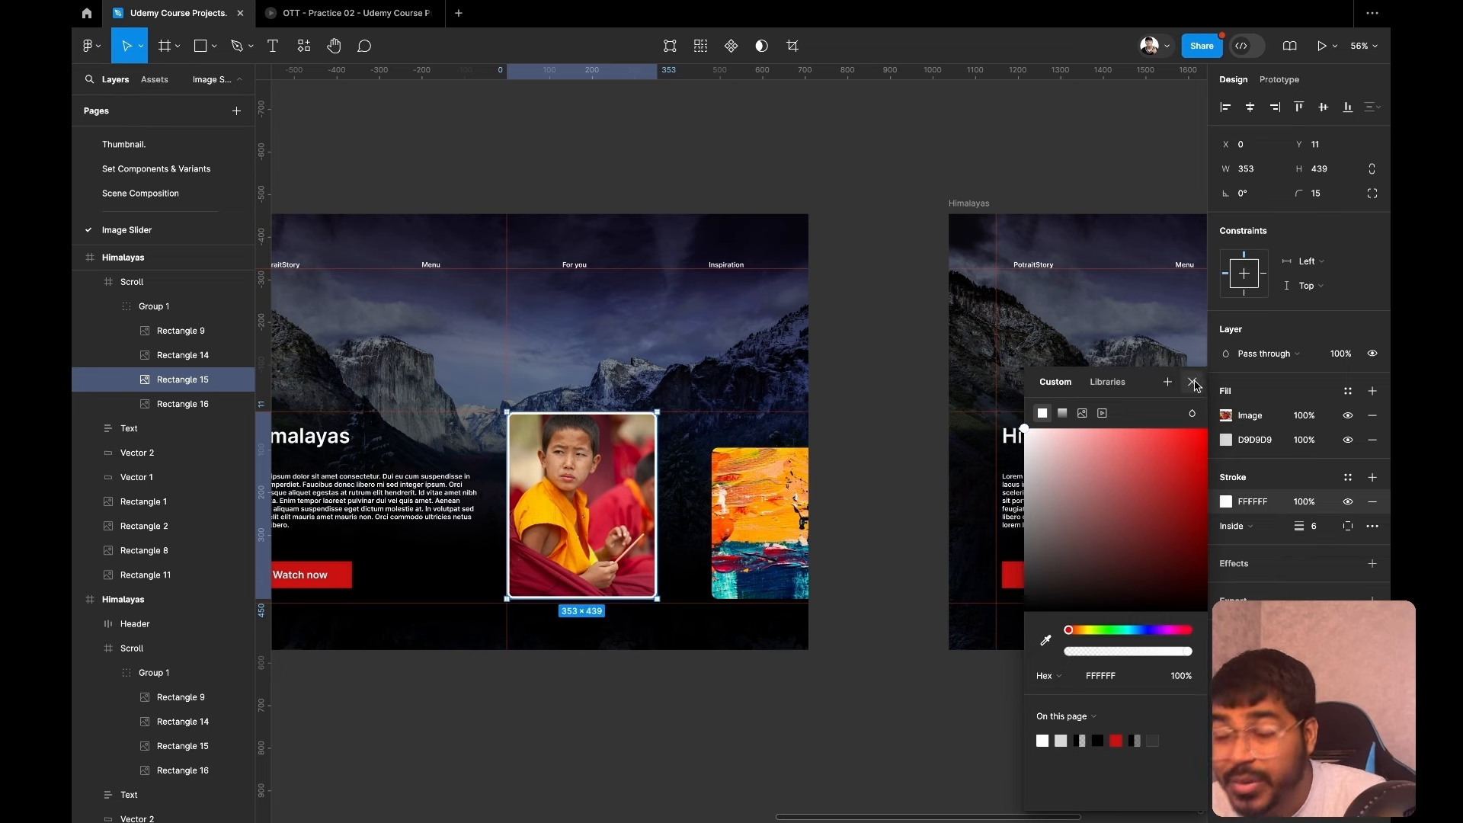
click(1192, 382)
Shift the fourth Himalayas screen's card group to X -1192 and enlarge its abstract painting card to 357 × 445 at X 0, Y 5.
scroll(1009, 720, right, 10)
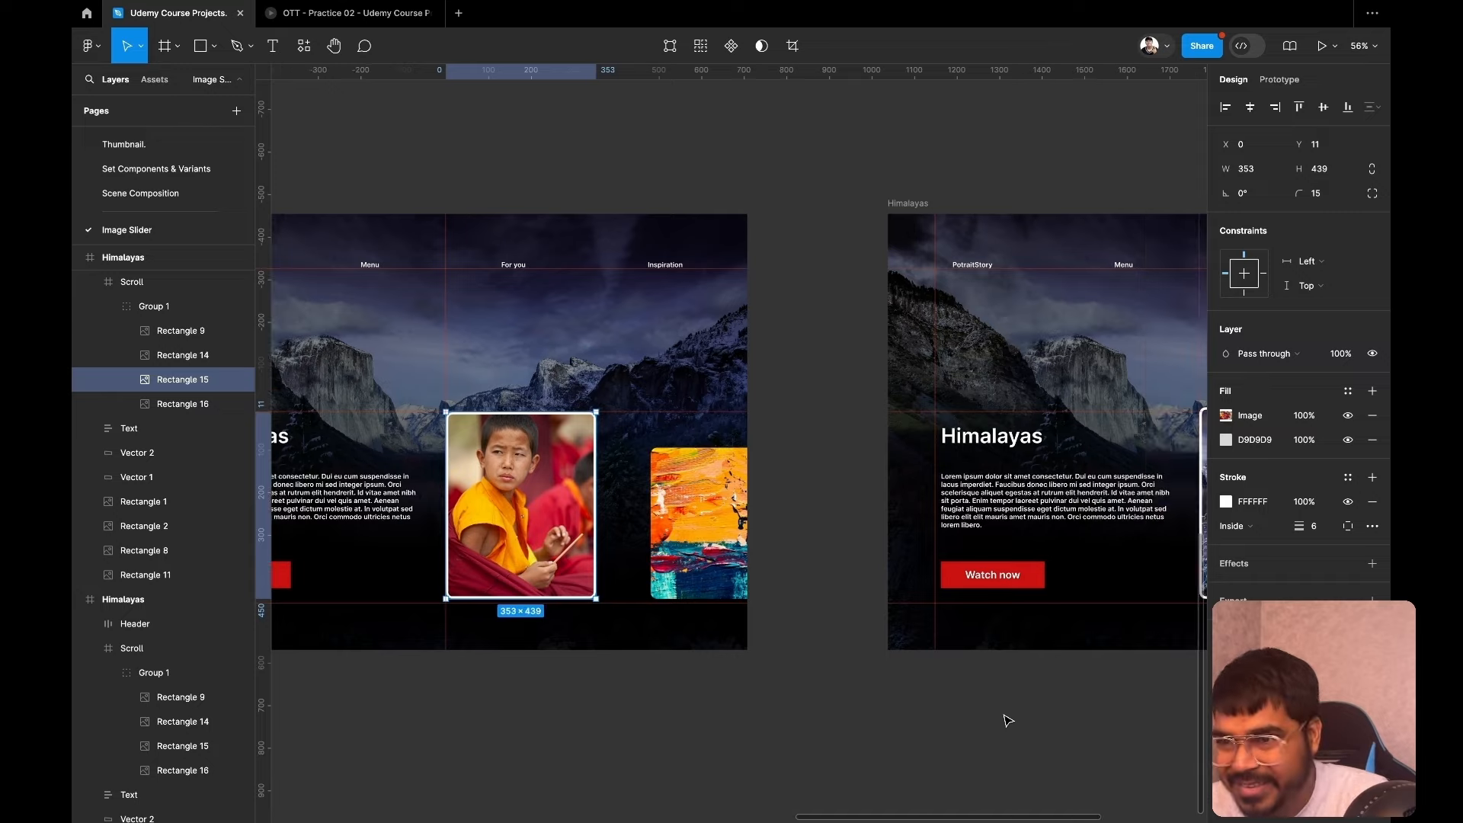
click(788, 526)
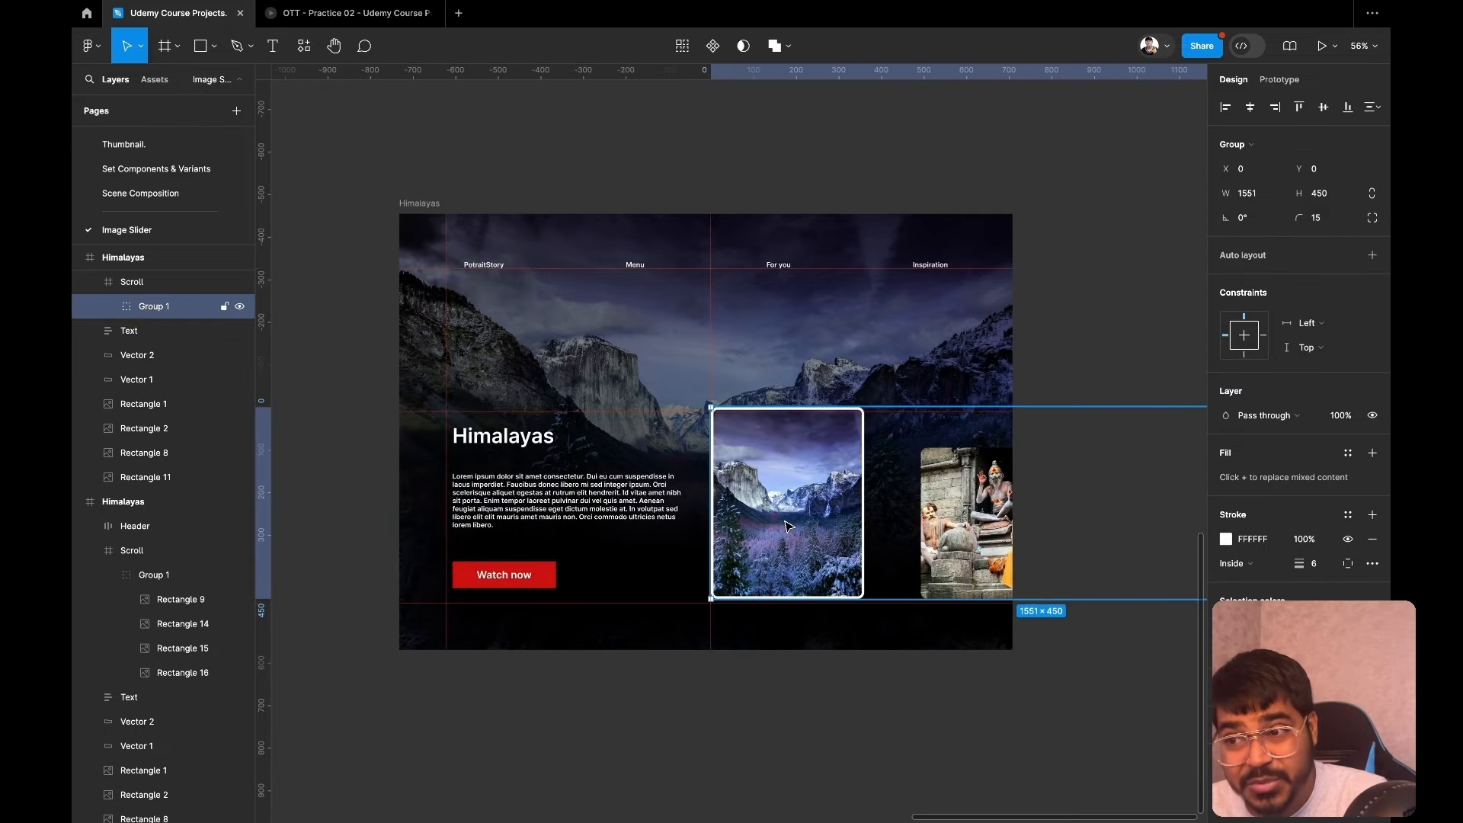
mouse_move(785, 521)
mouse_down()
mouse_move(271, 465)
mouse_move(369, 480)
mouse_move(352, 483)
mouse_up()
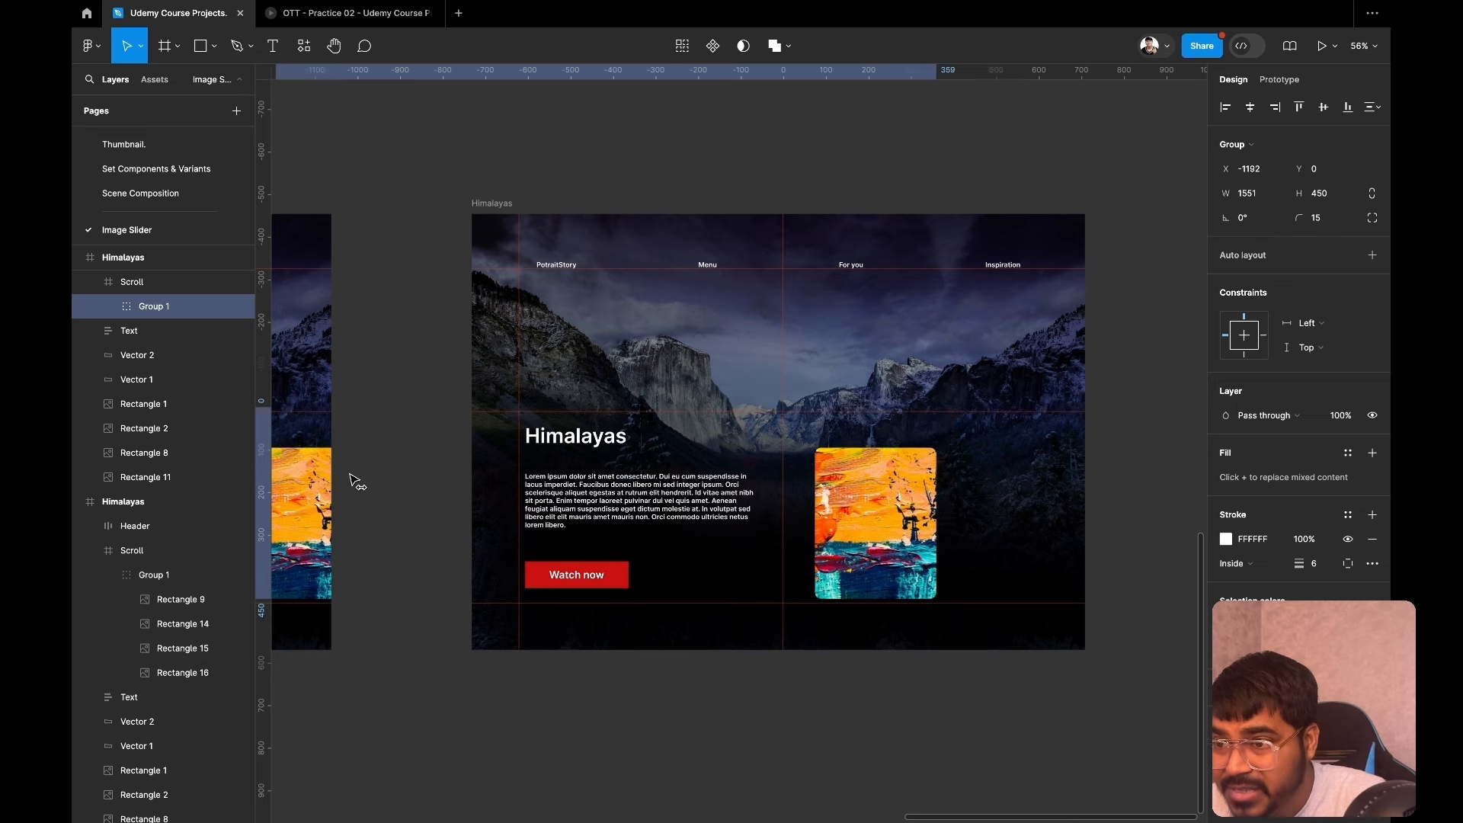
double_click(866, 507)
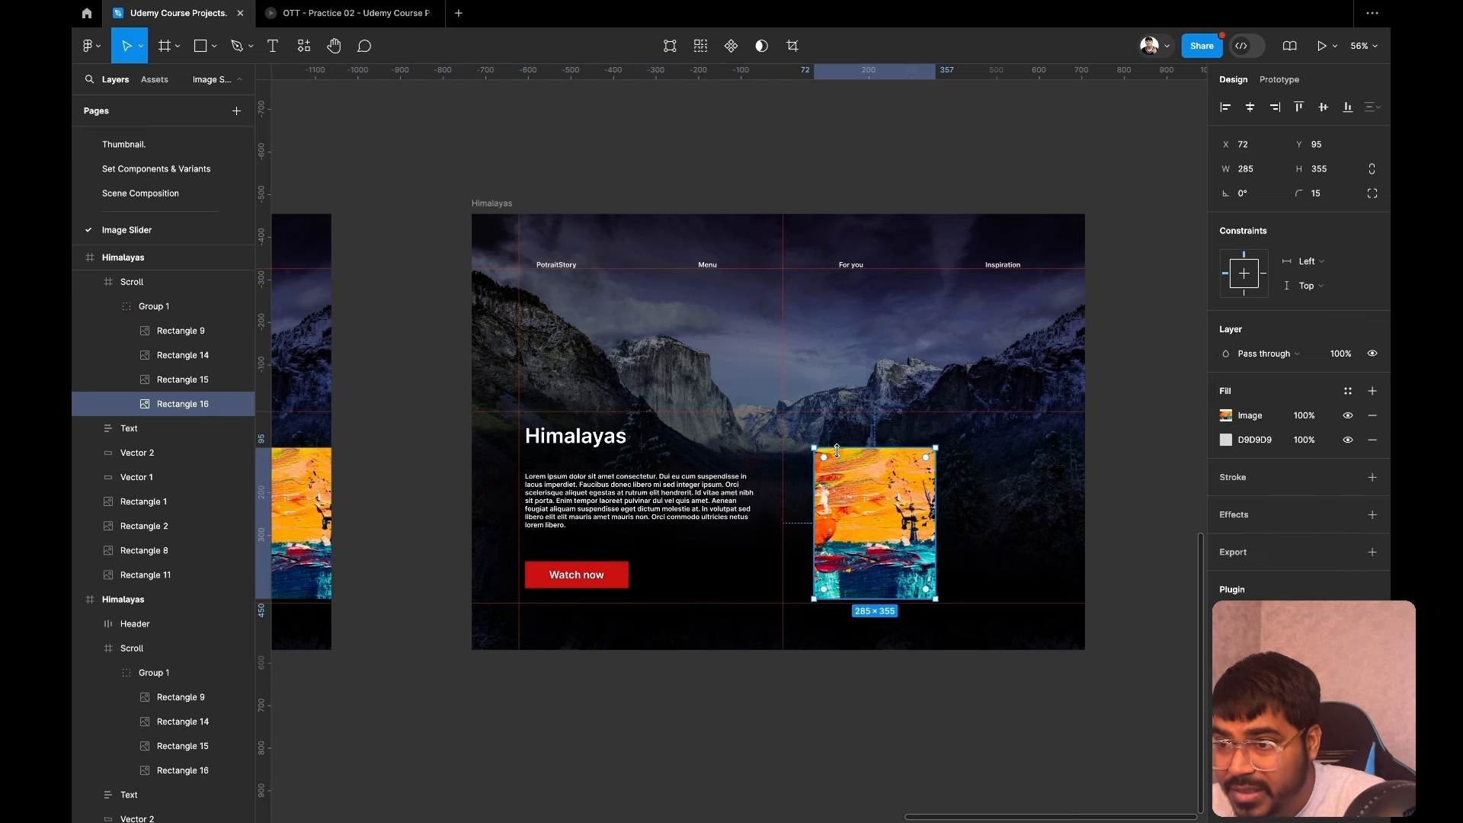
drag(811, 446, 781, 417)
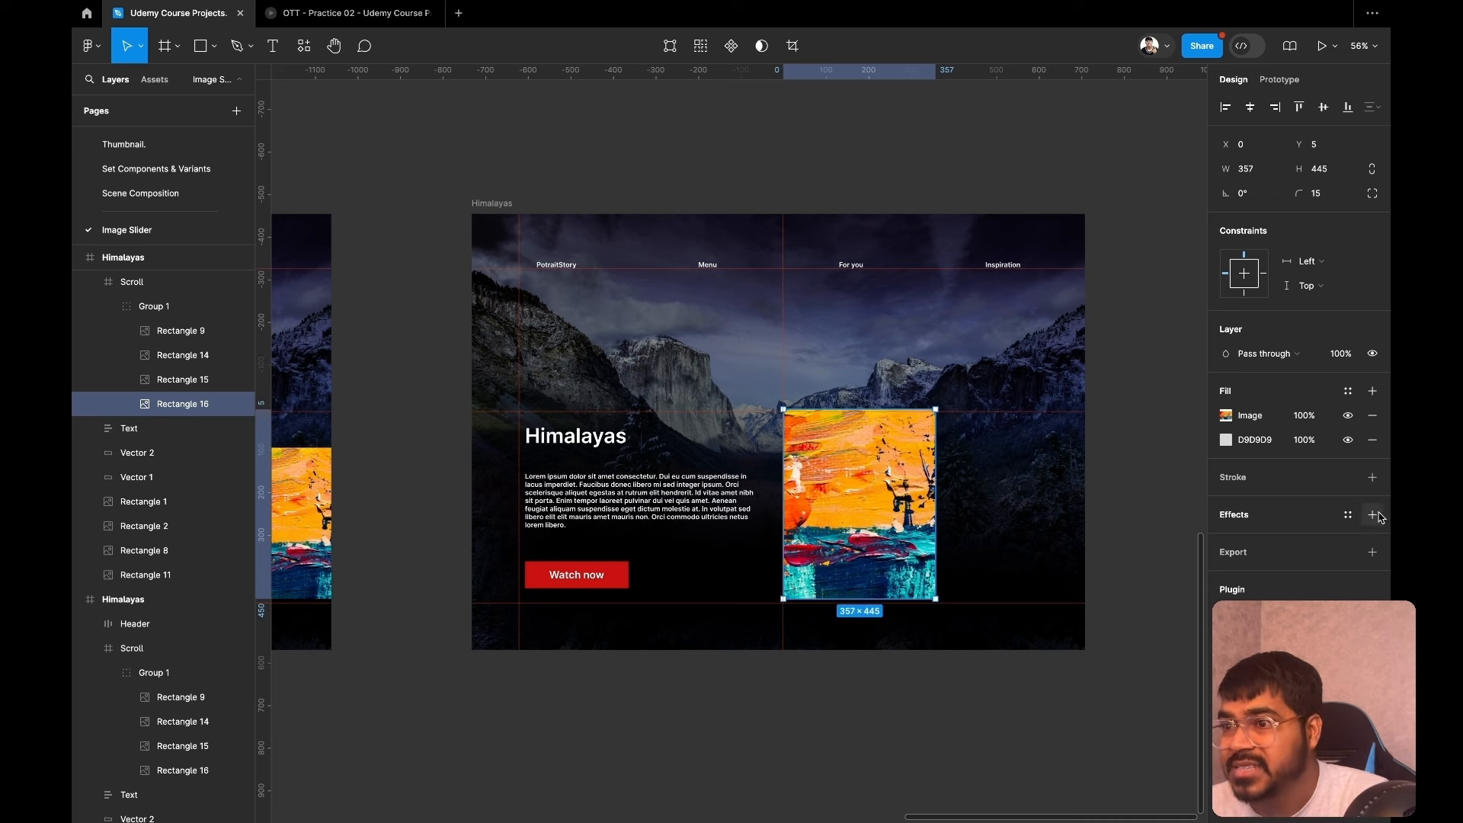
Add a white FFFFFF inside stroke with a weight of 6 to the abstract painting card in the fourth screen.
click(1372, 477)
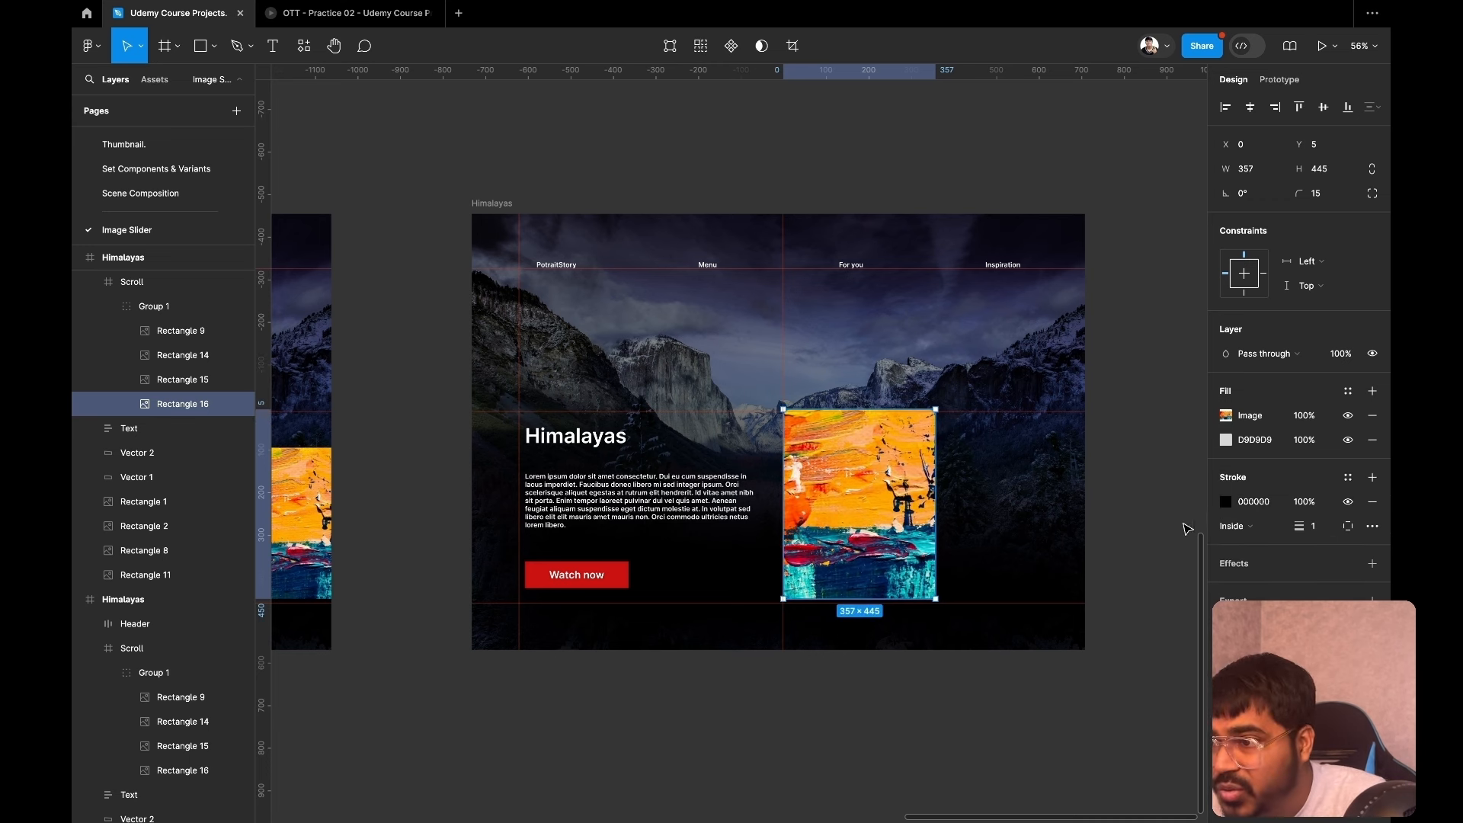
click(1225, 501)
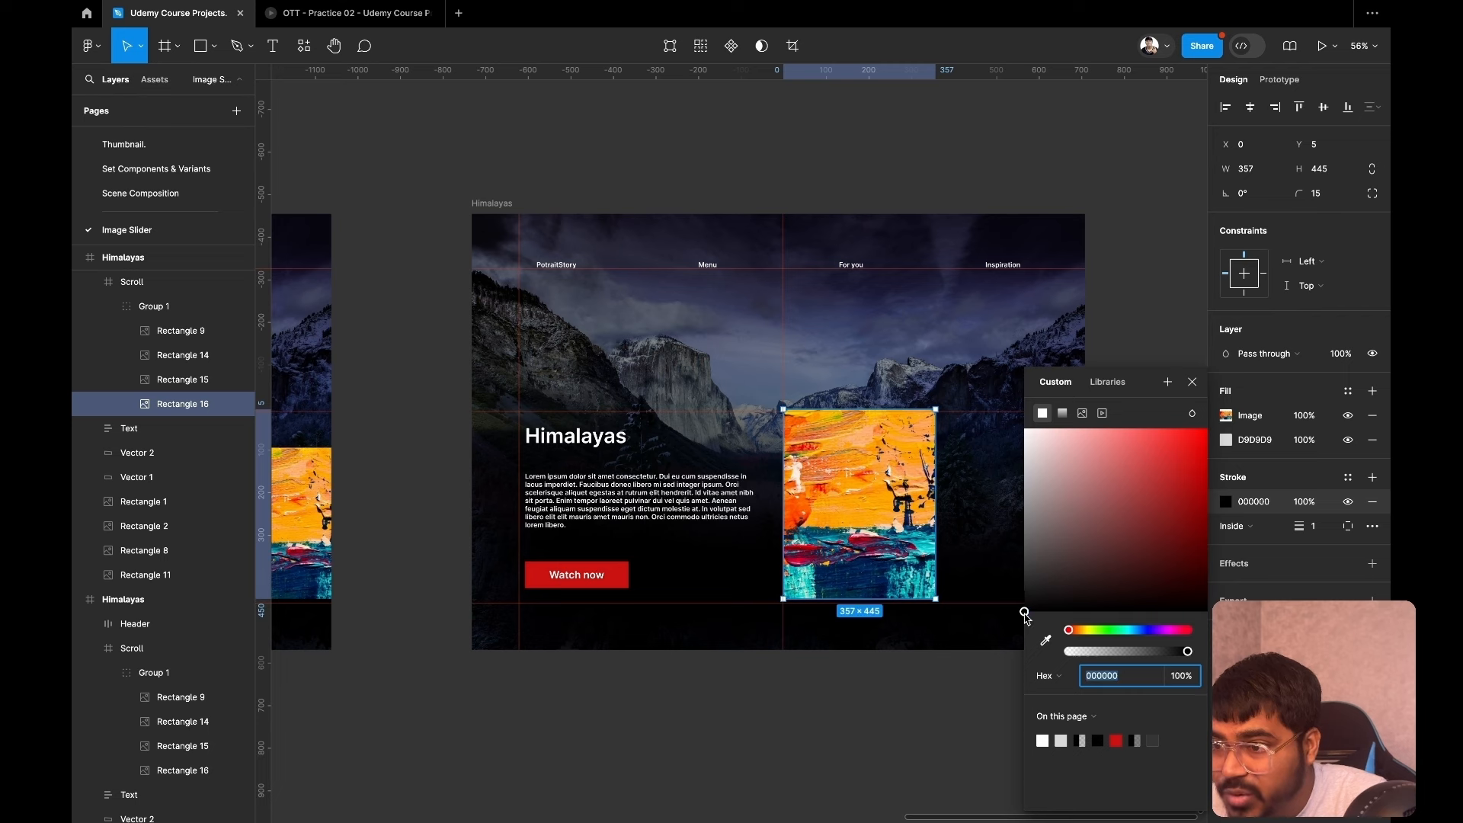
drag(1024, 611, 1016, 389)
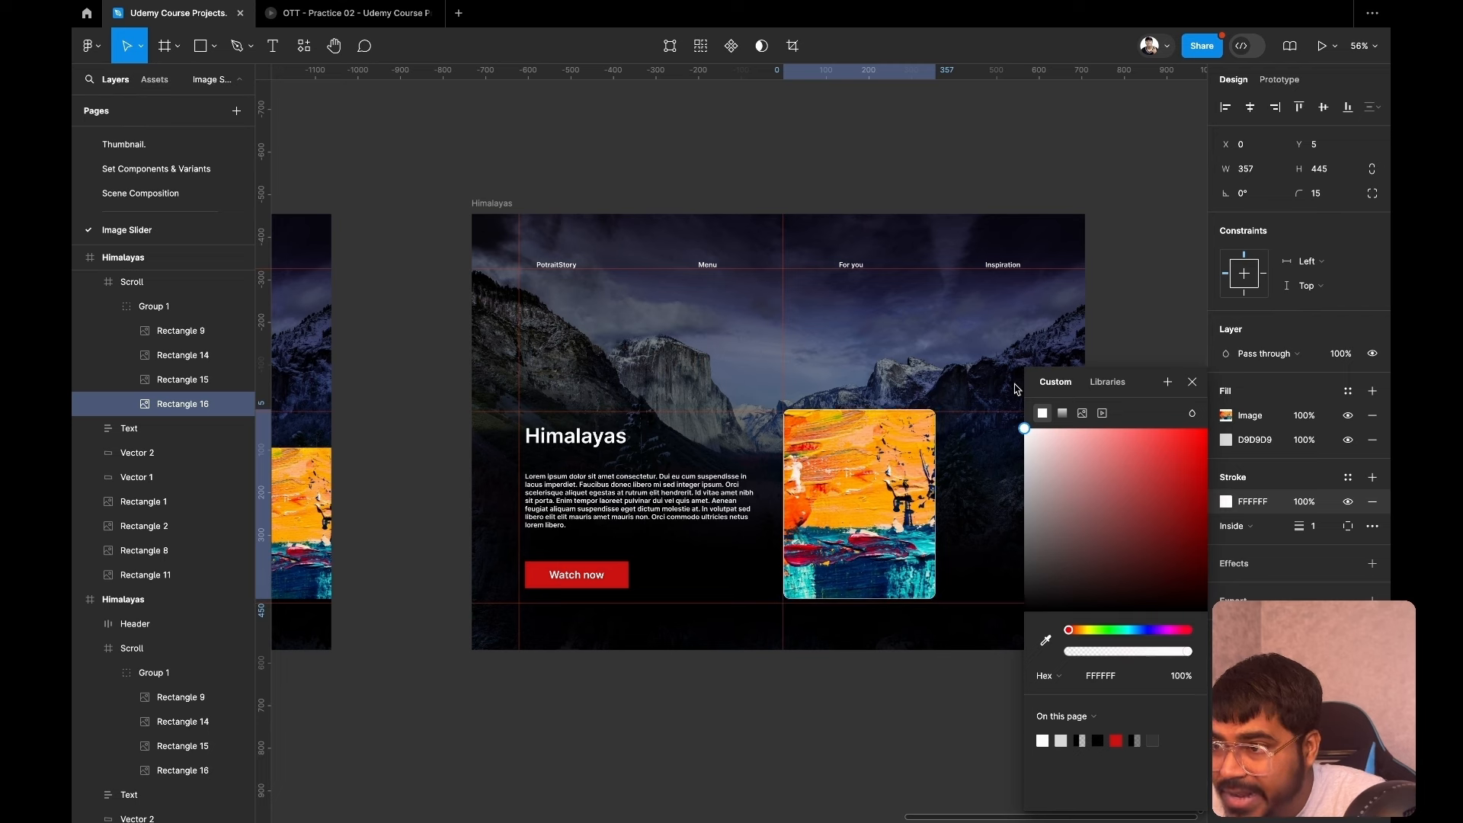
click(1192, 382)
click(1314, 529)
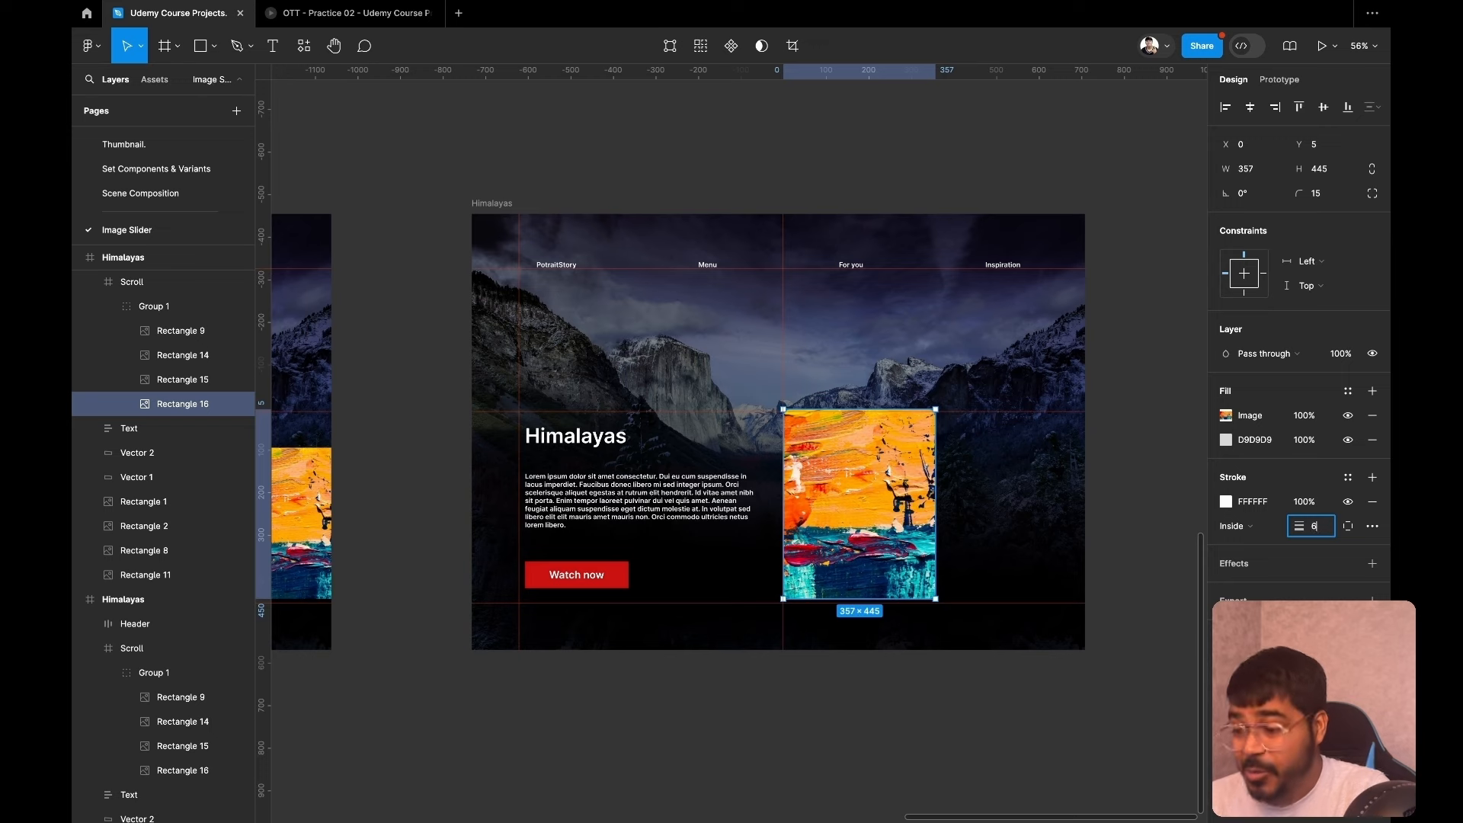
text(6)
key(Return)
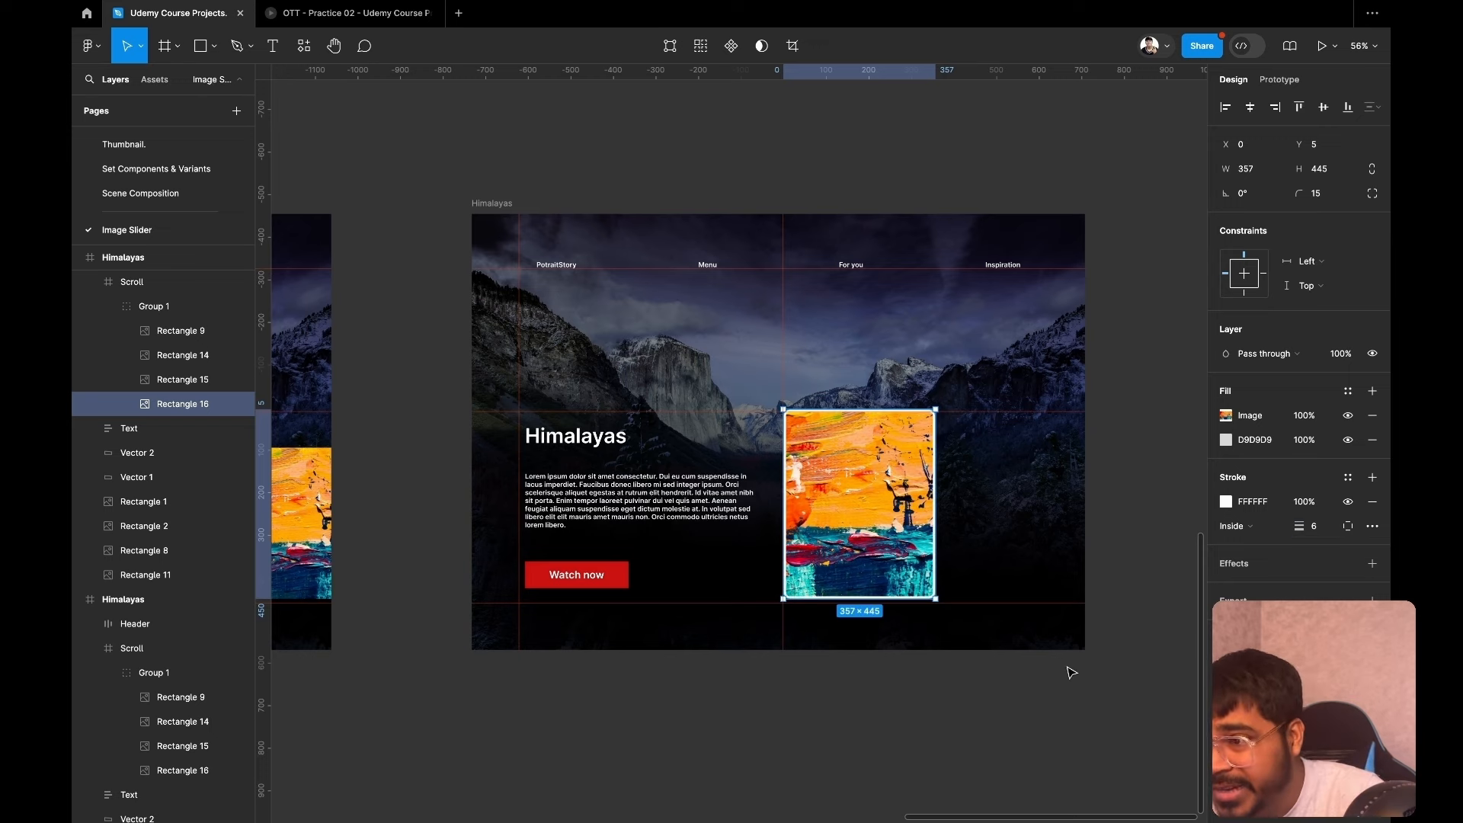
Rename the second Himalayas frame, whose highlighted card shows the sadhus, as Benaras.
scroll(1046, 703, left, 15)
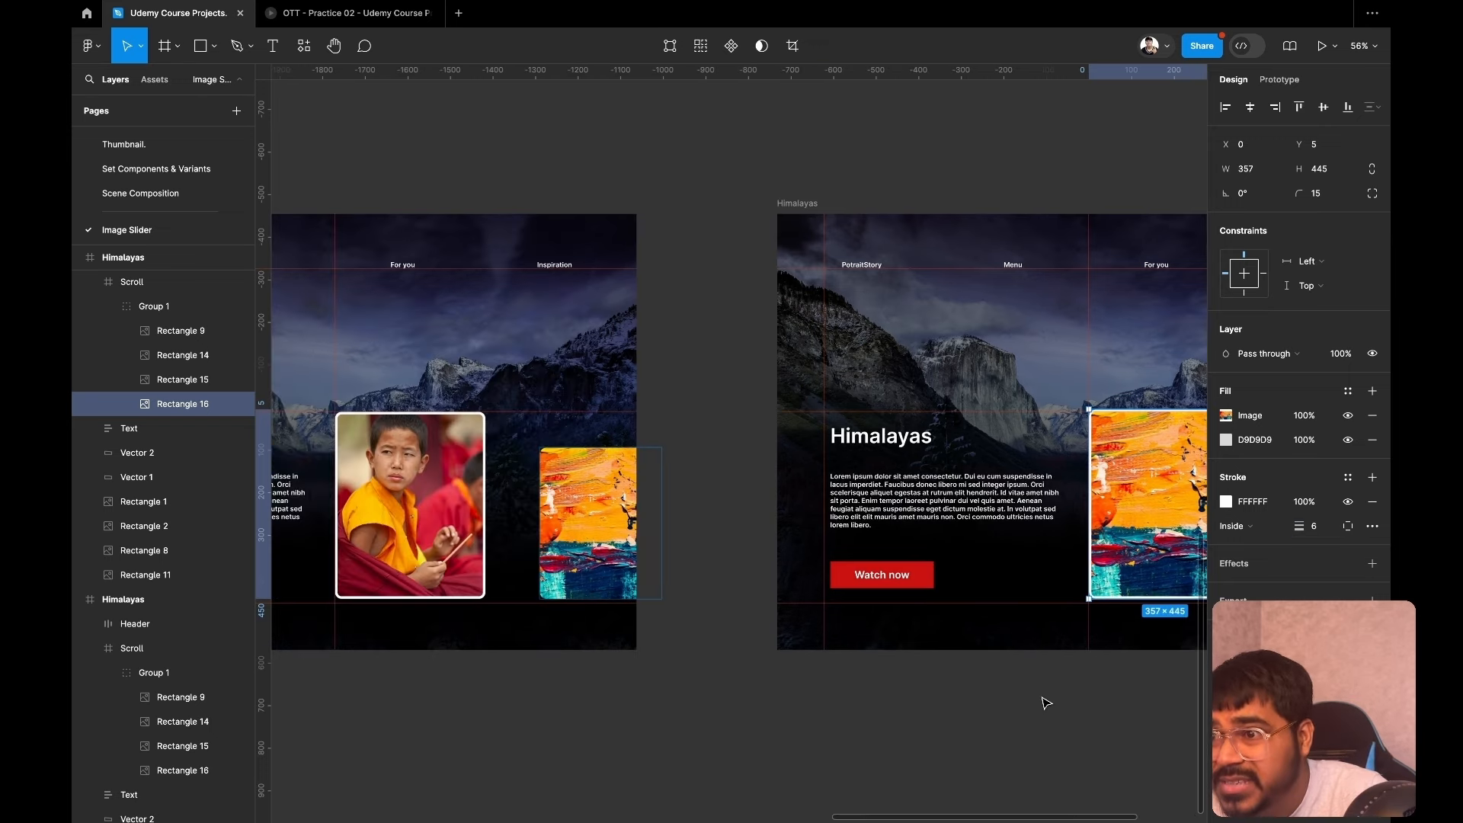
scroll(1046, 702, down, 5)
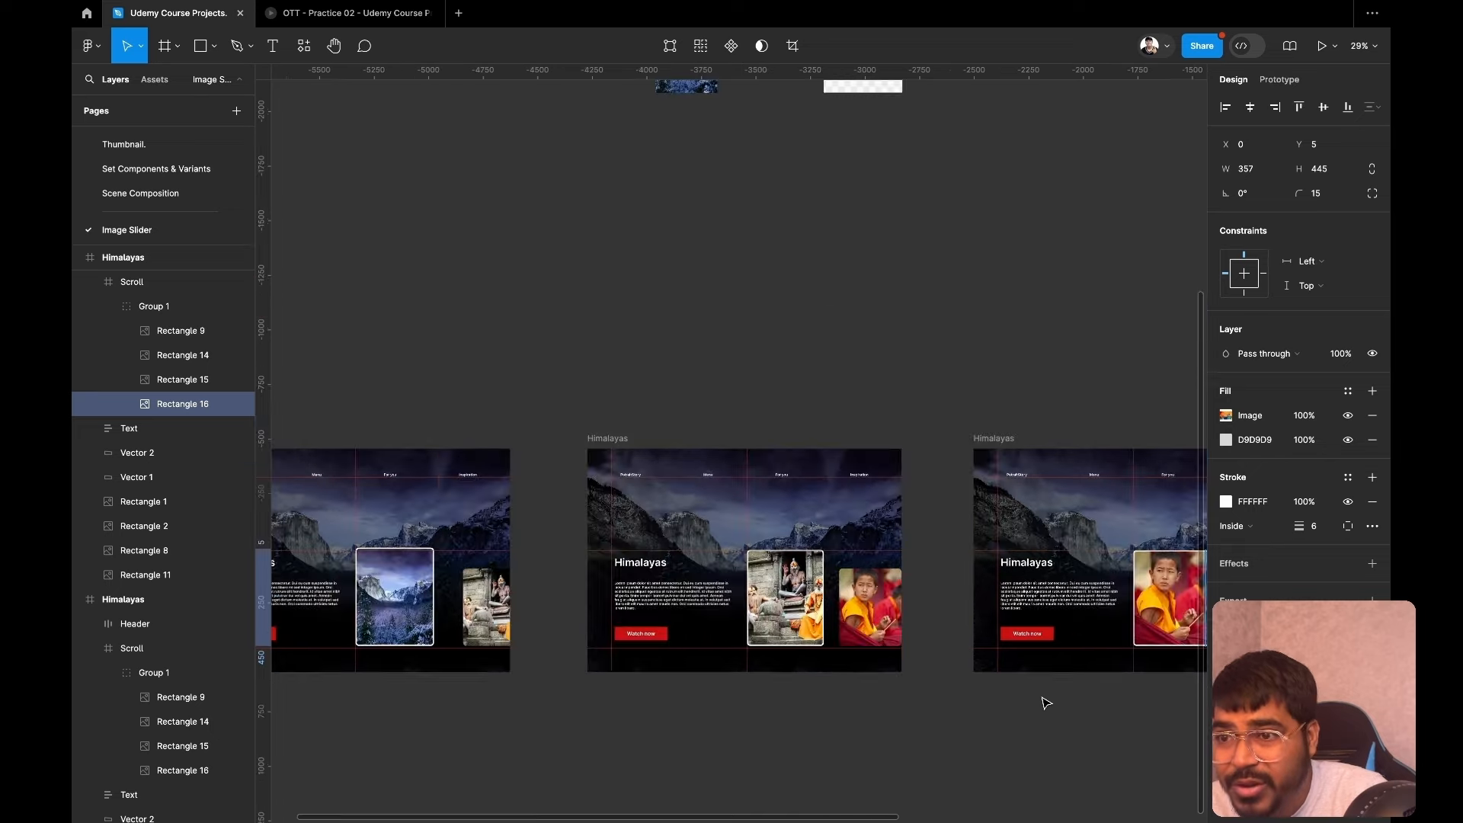
scroll(1046, 703, left, 8)
scroll(1046, 702, right, 6)
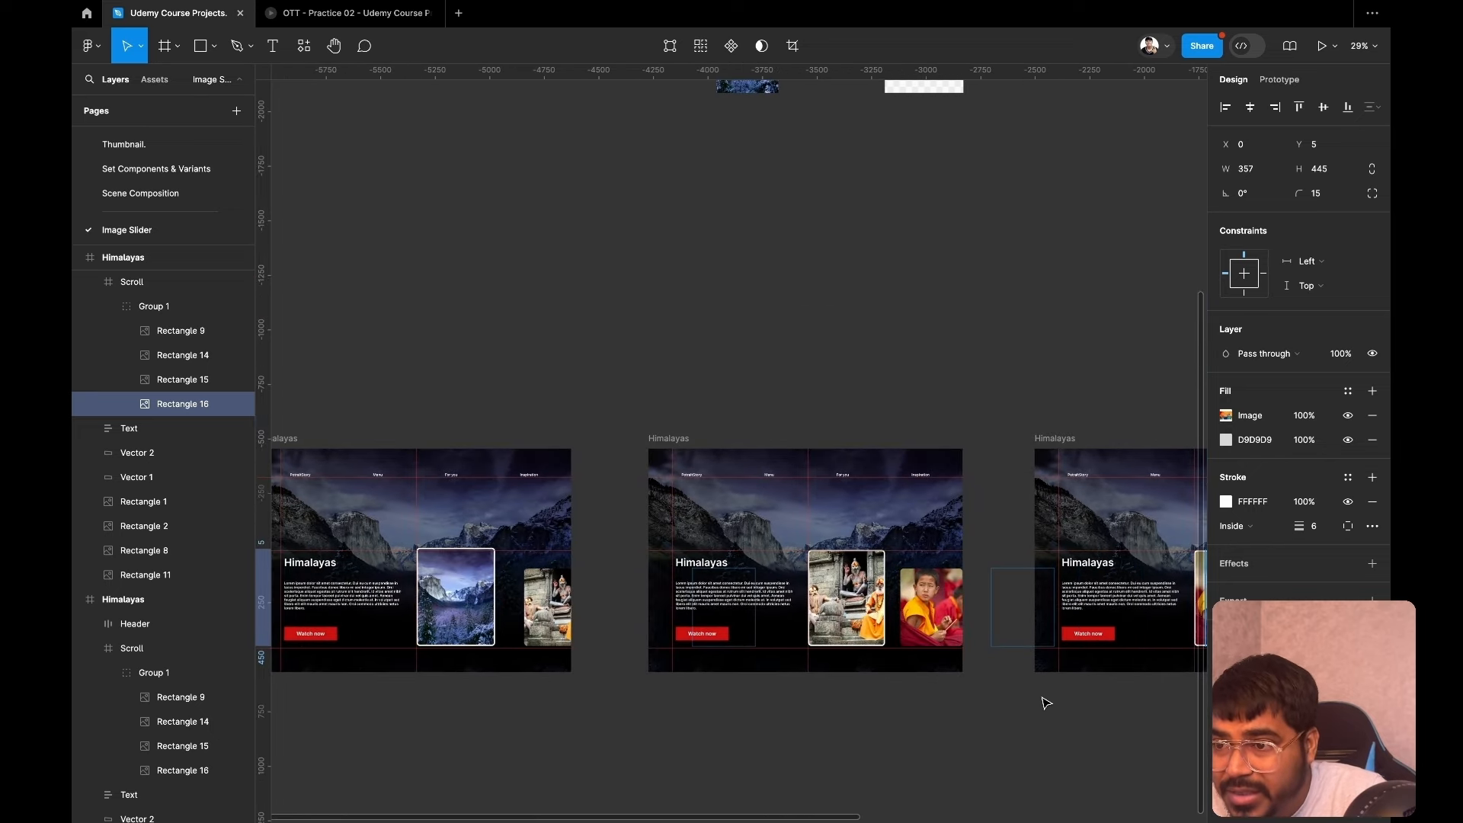
click(671, 438)
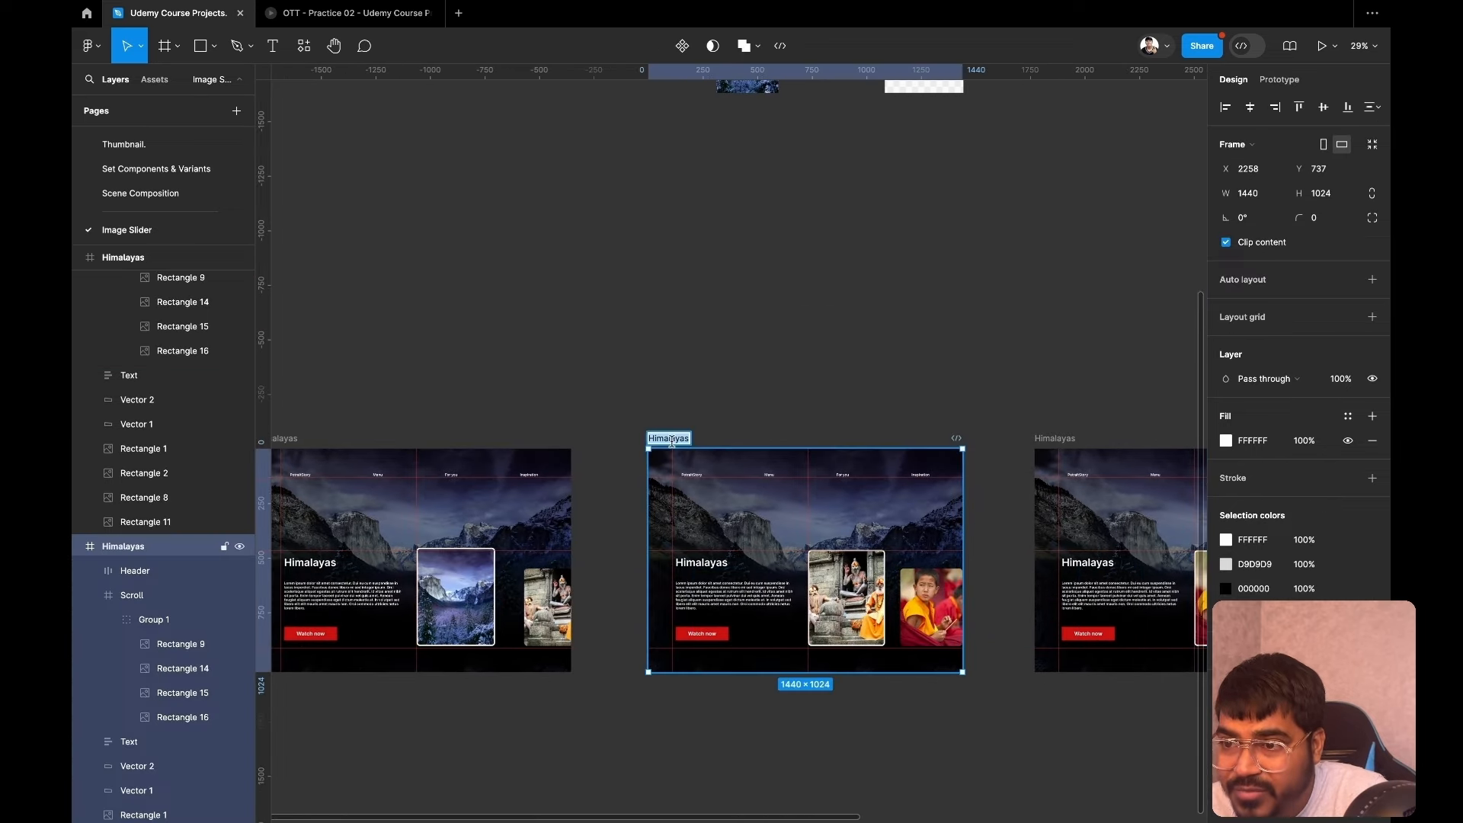
key(BackSpace)
text(Benaras)
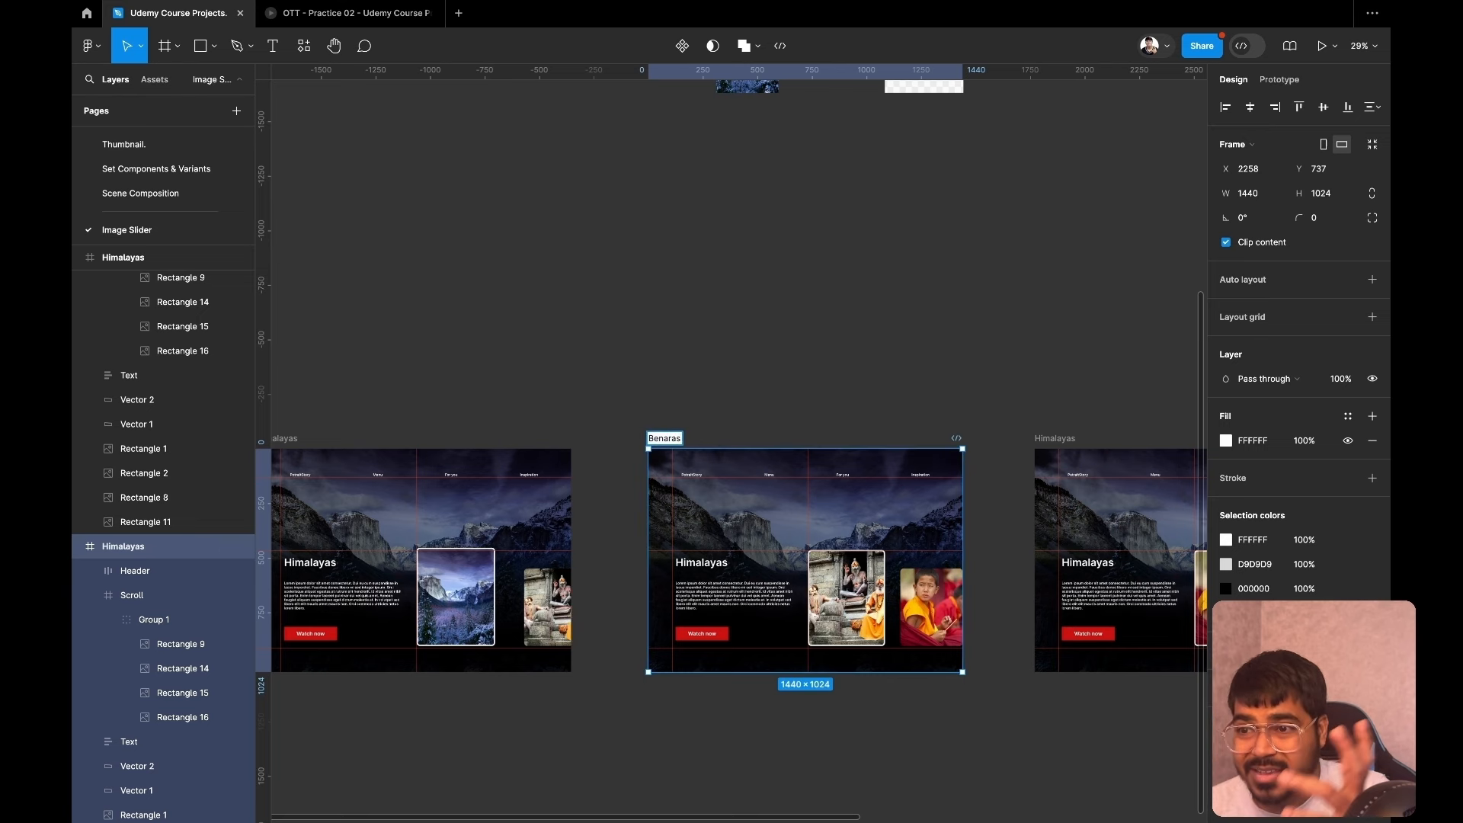
key(Return)
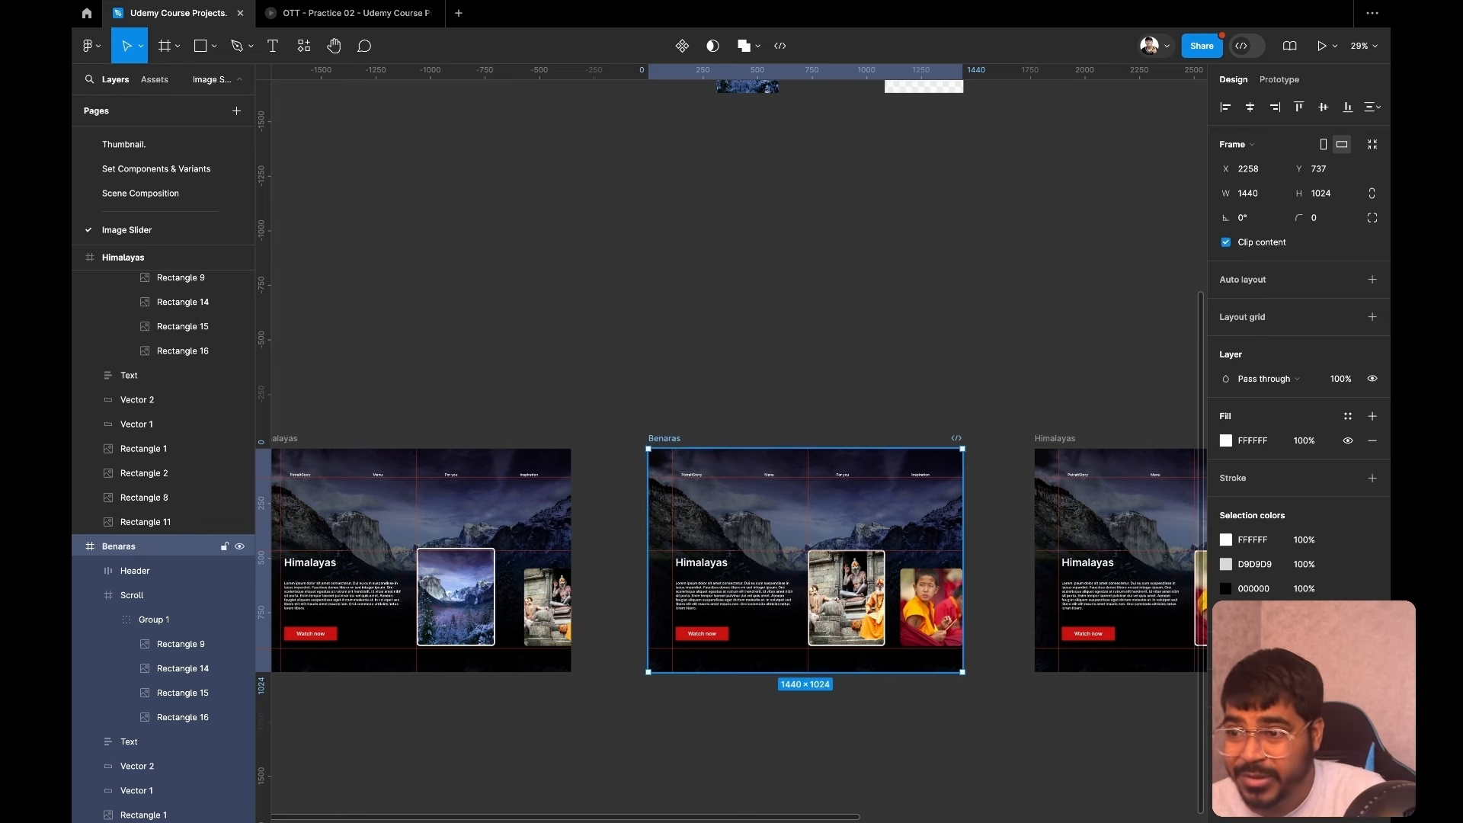
Rename the Benaras frame as Kashi.
scroll(875, 589, up, 5)
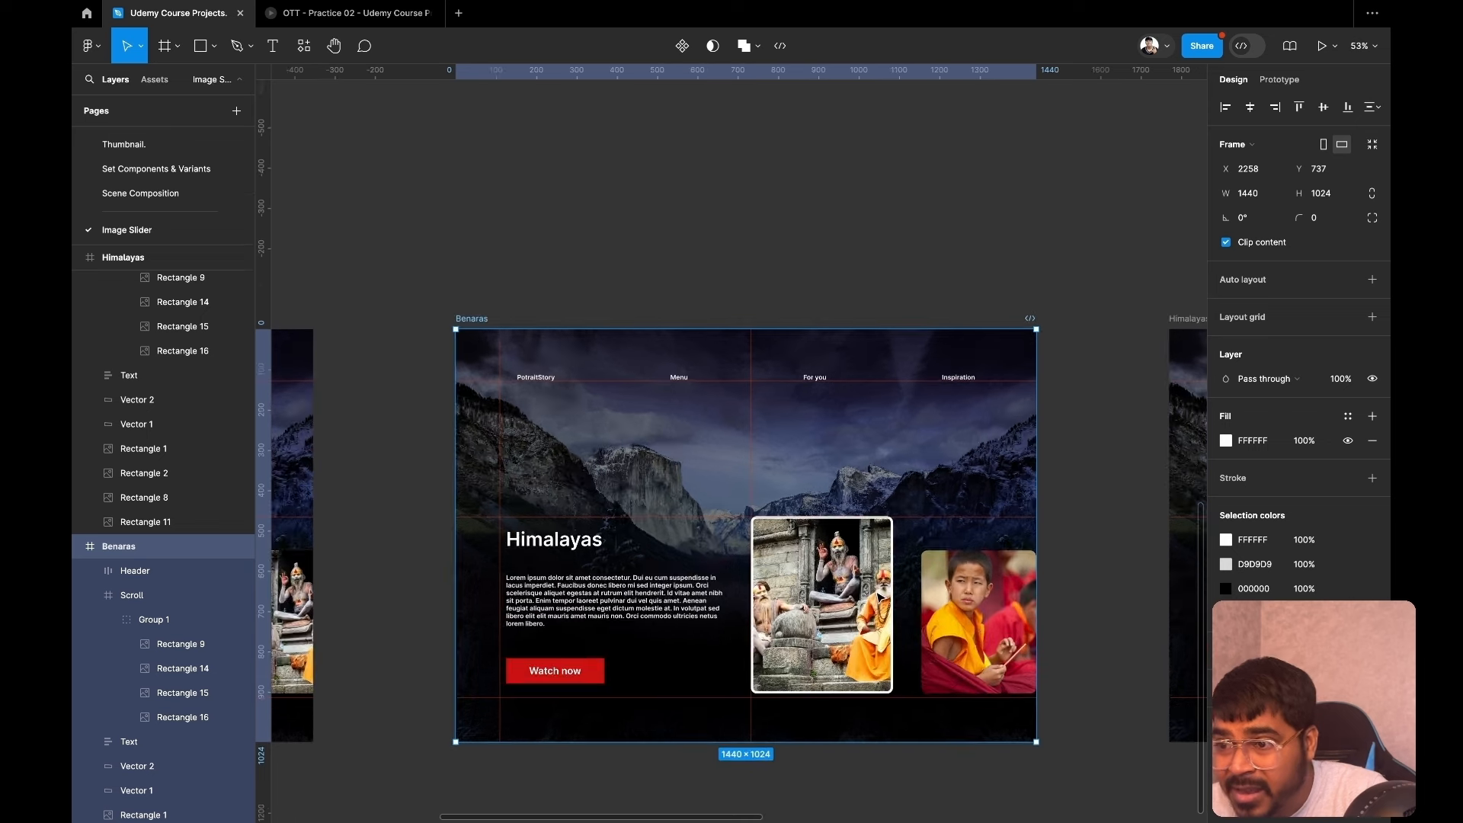
scroll(876, 593, down, 4)
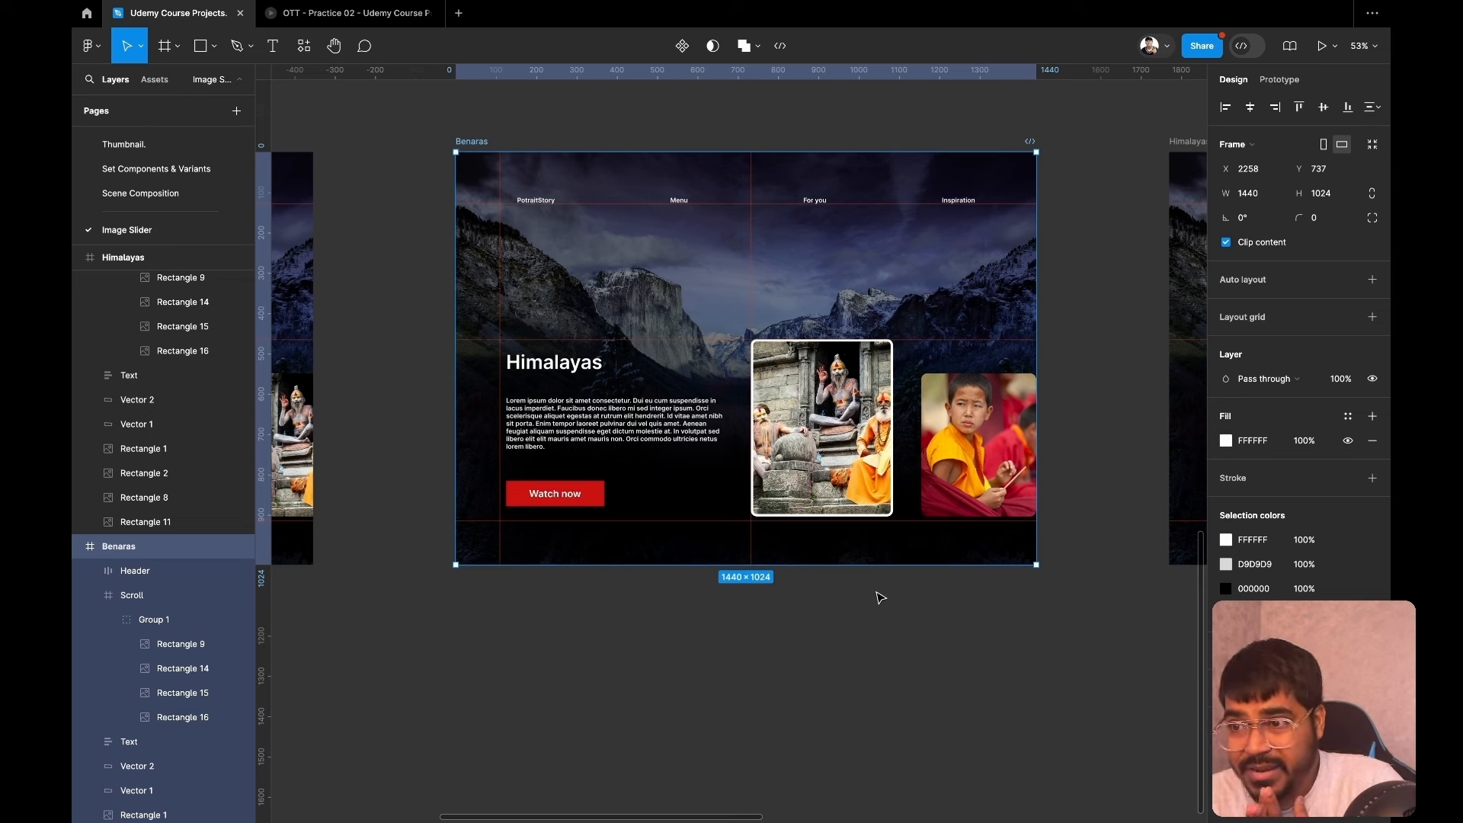
double_click(477, 141)
text(Kashi)
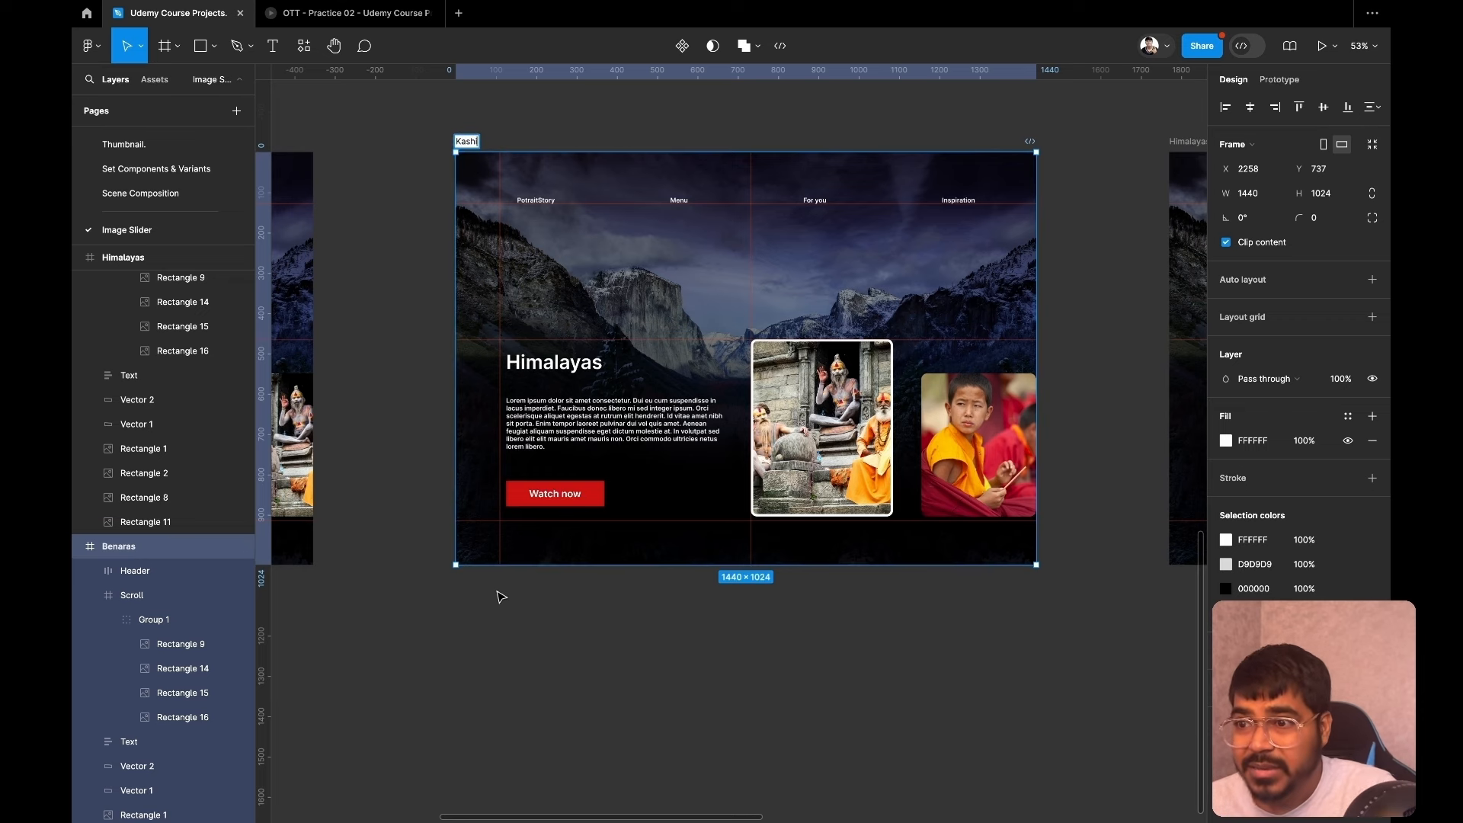
click(500, 597)
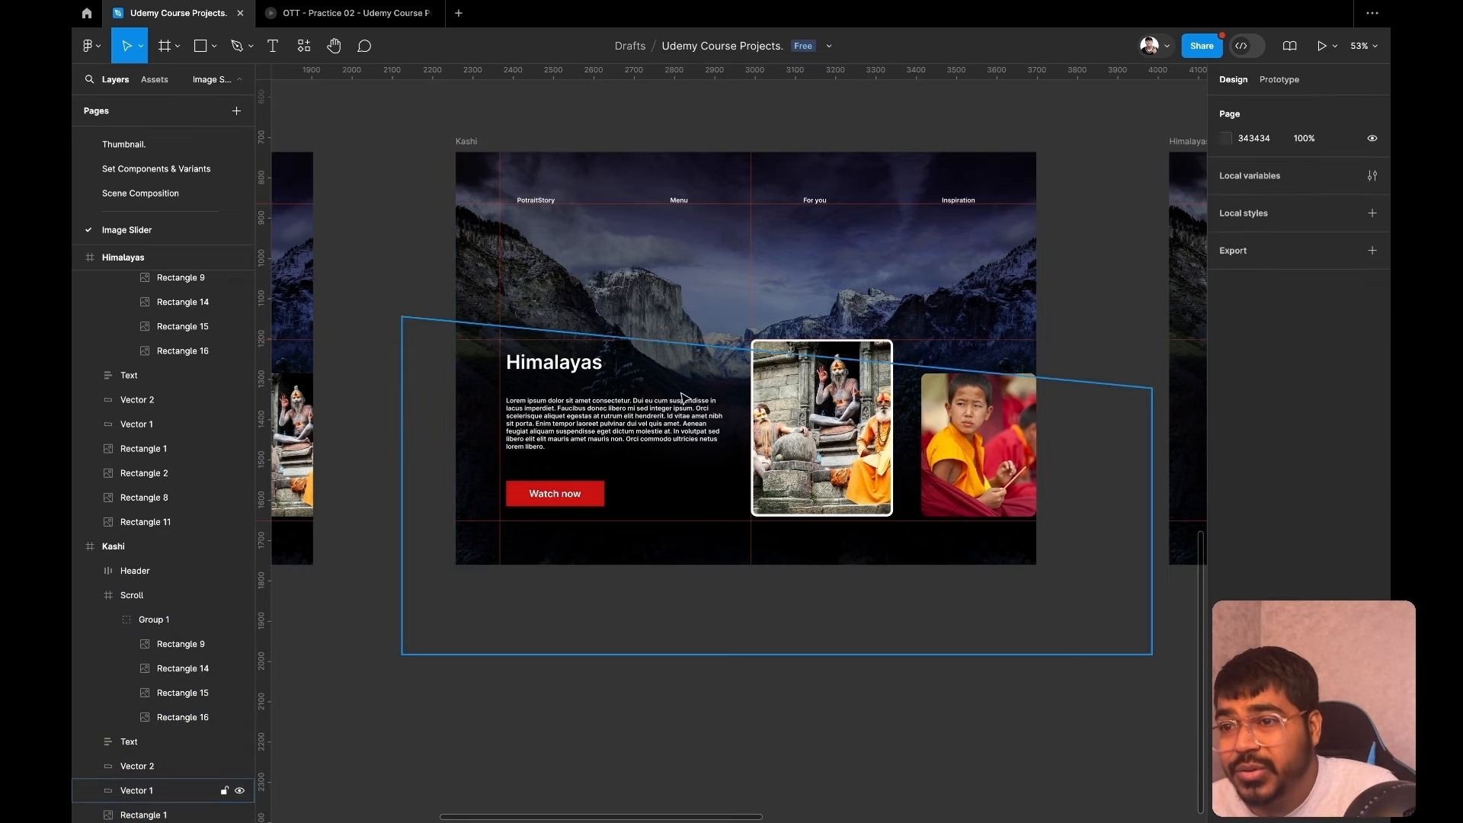
Replace the Himalayas heading text in the Kashi frame with Kashi.
click(589, 369)
double_click(588, 369)
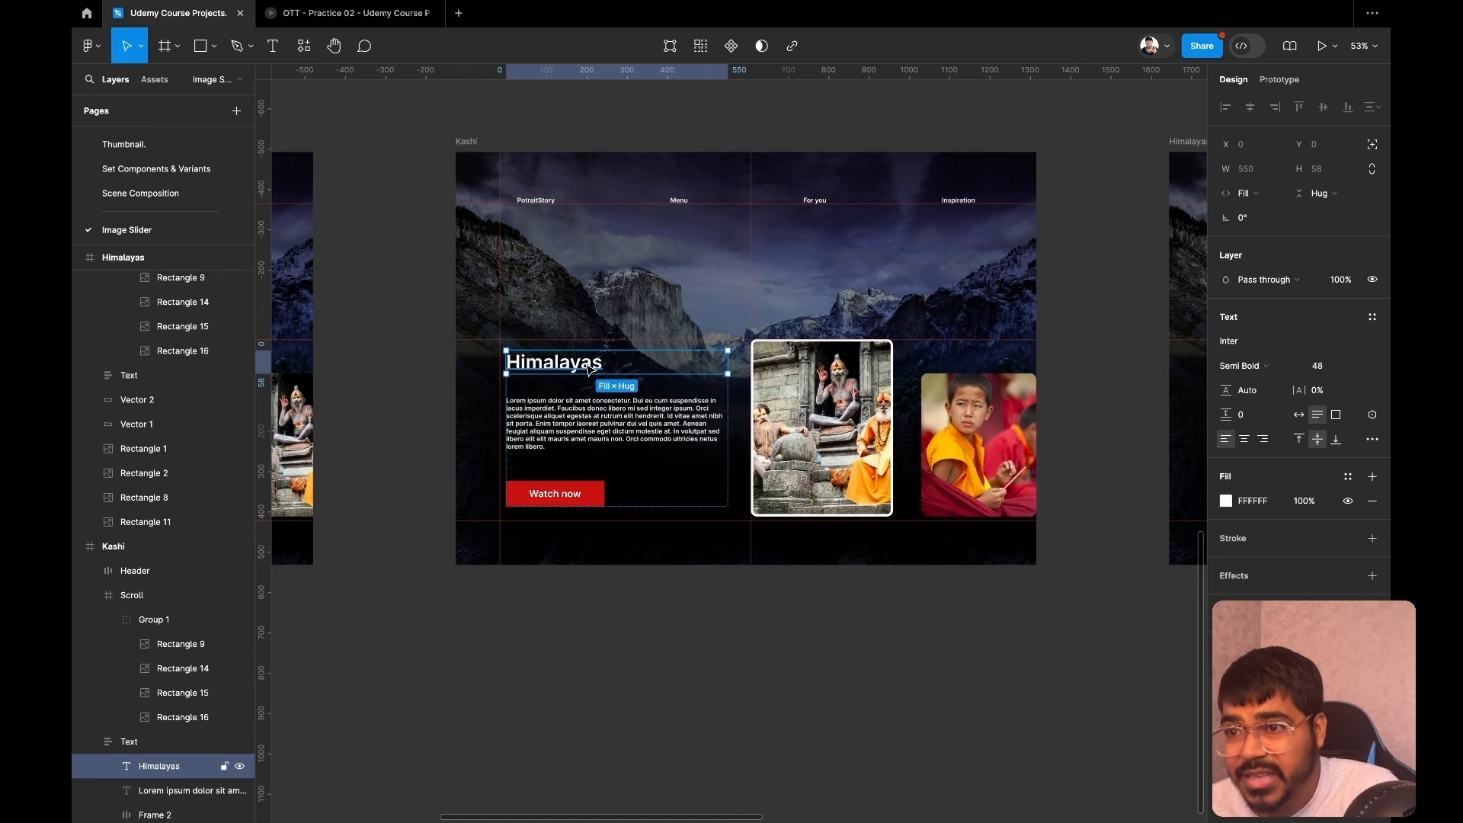
double_click(589, 368)
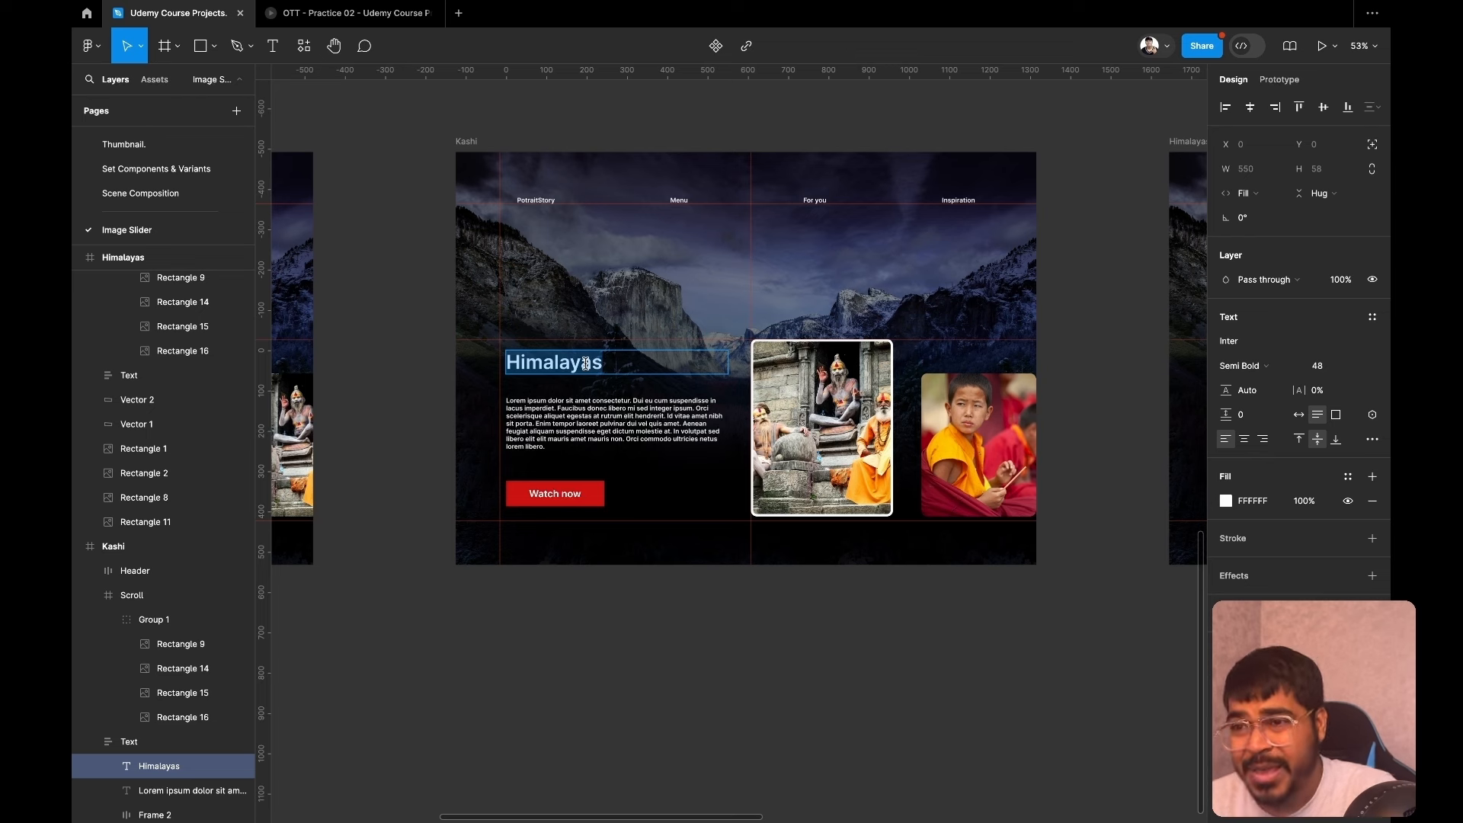
key(BackSpace)
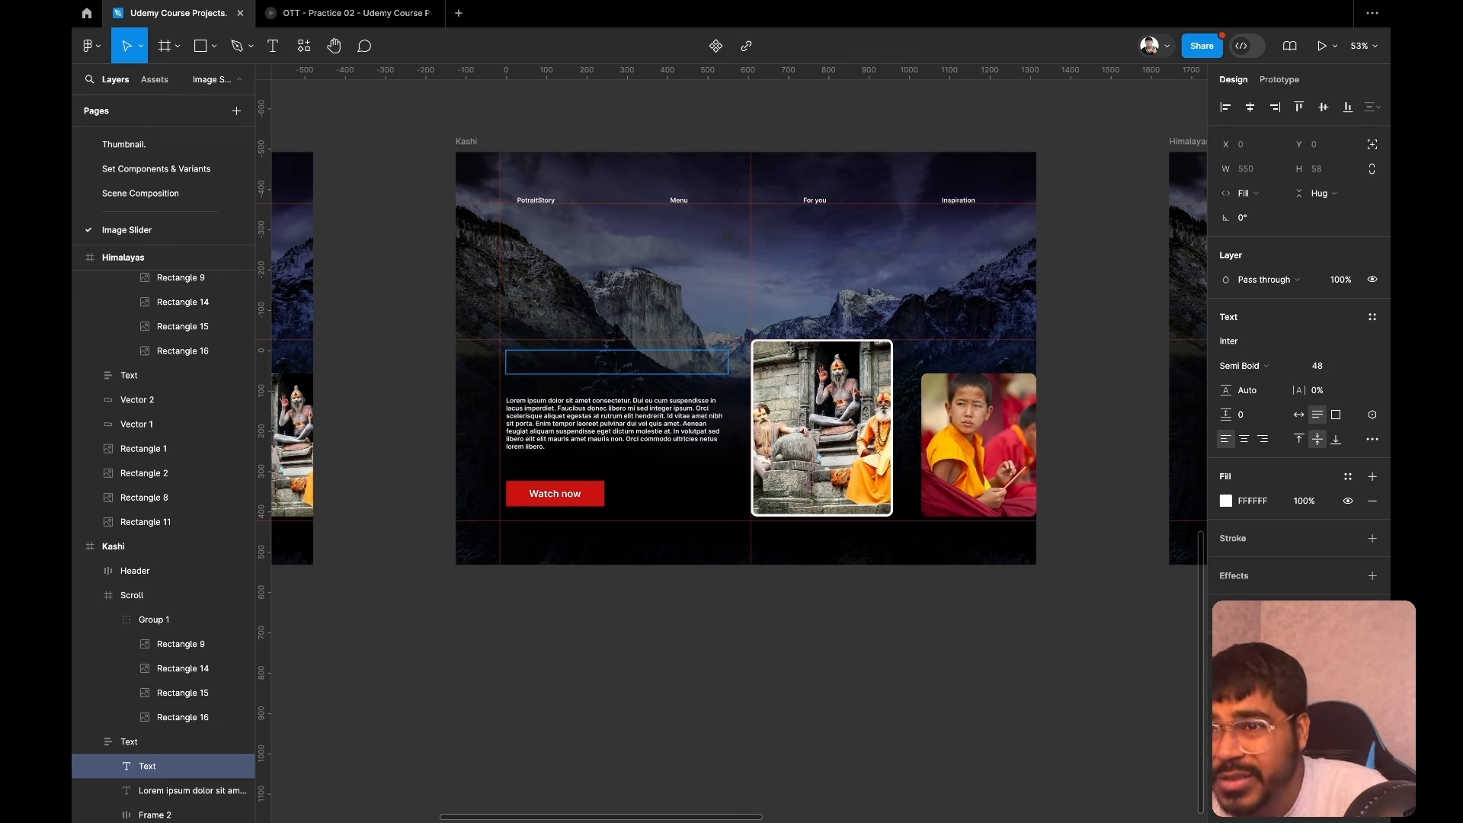
text(Kashi)
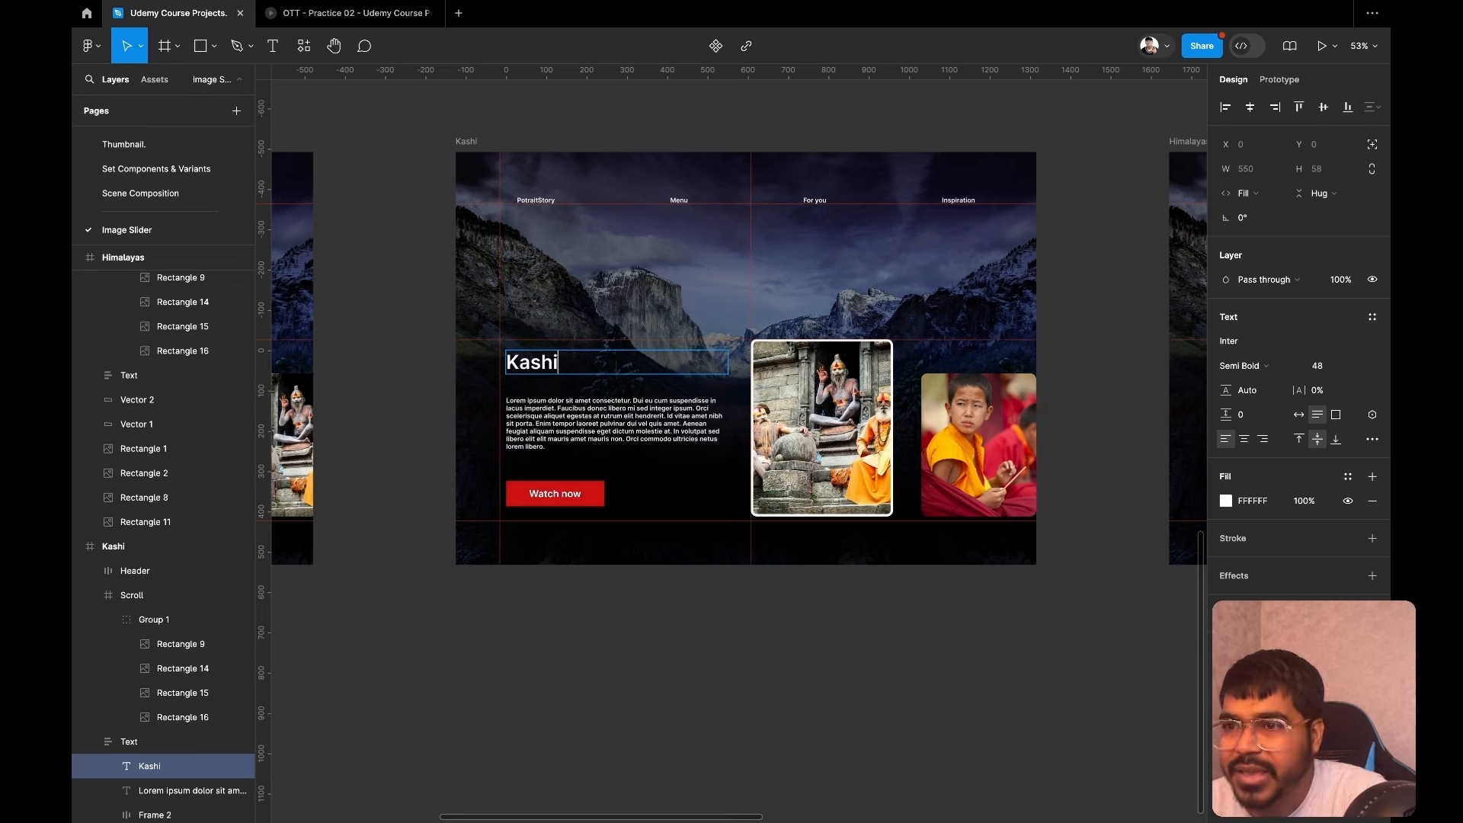
key(Escape)
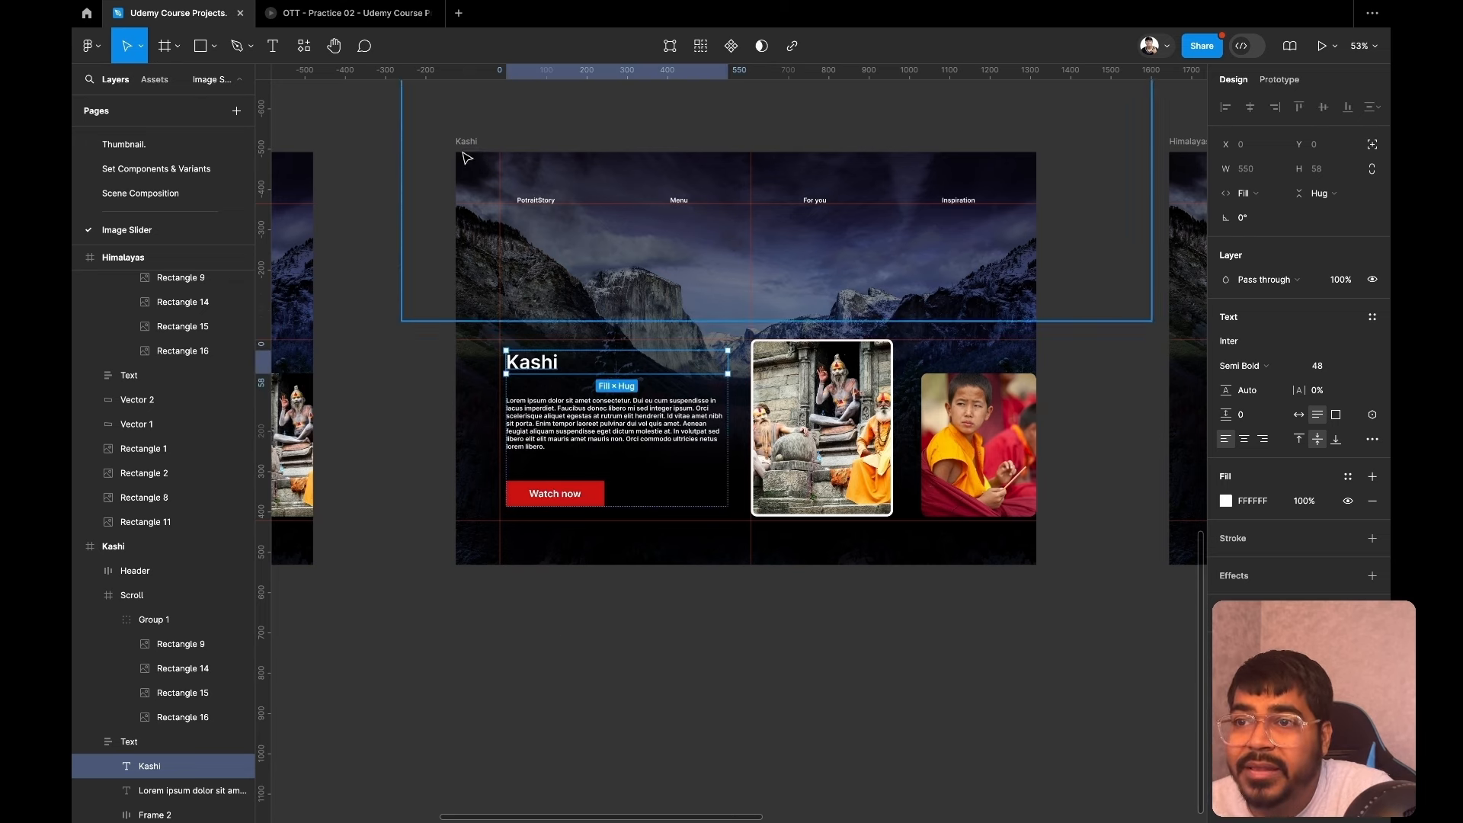
Group the Kashi frame's four background images, Rectangle 1, Rectangle 2, Rectangle 8 and Rectangle 11.
click(467, 143)
scroll(107, 457, down, 5)
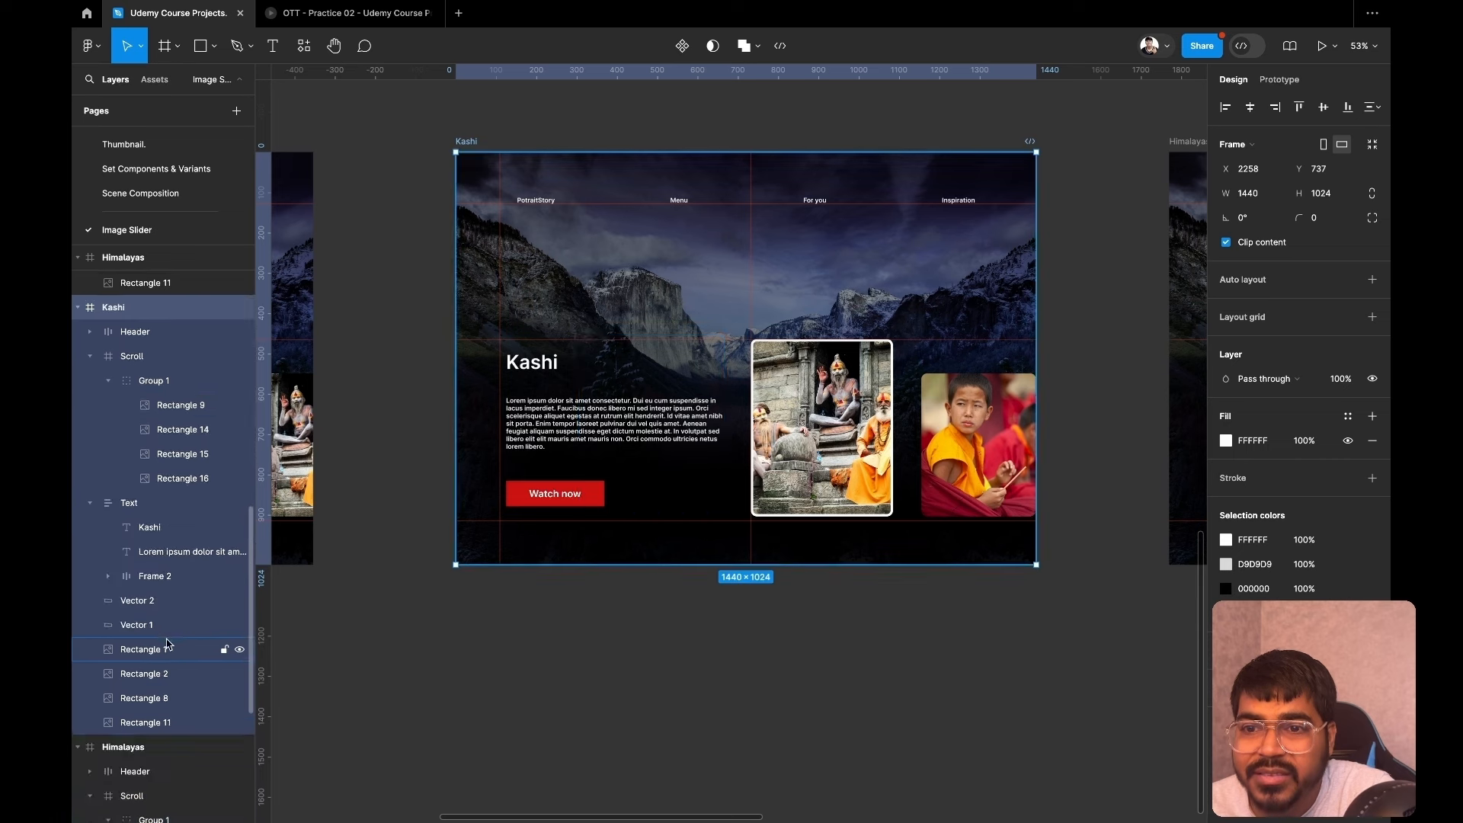
click(90, 355)
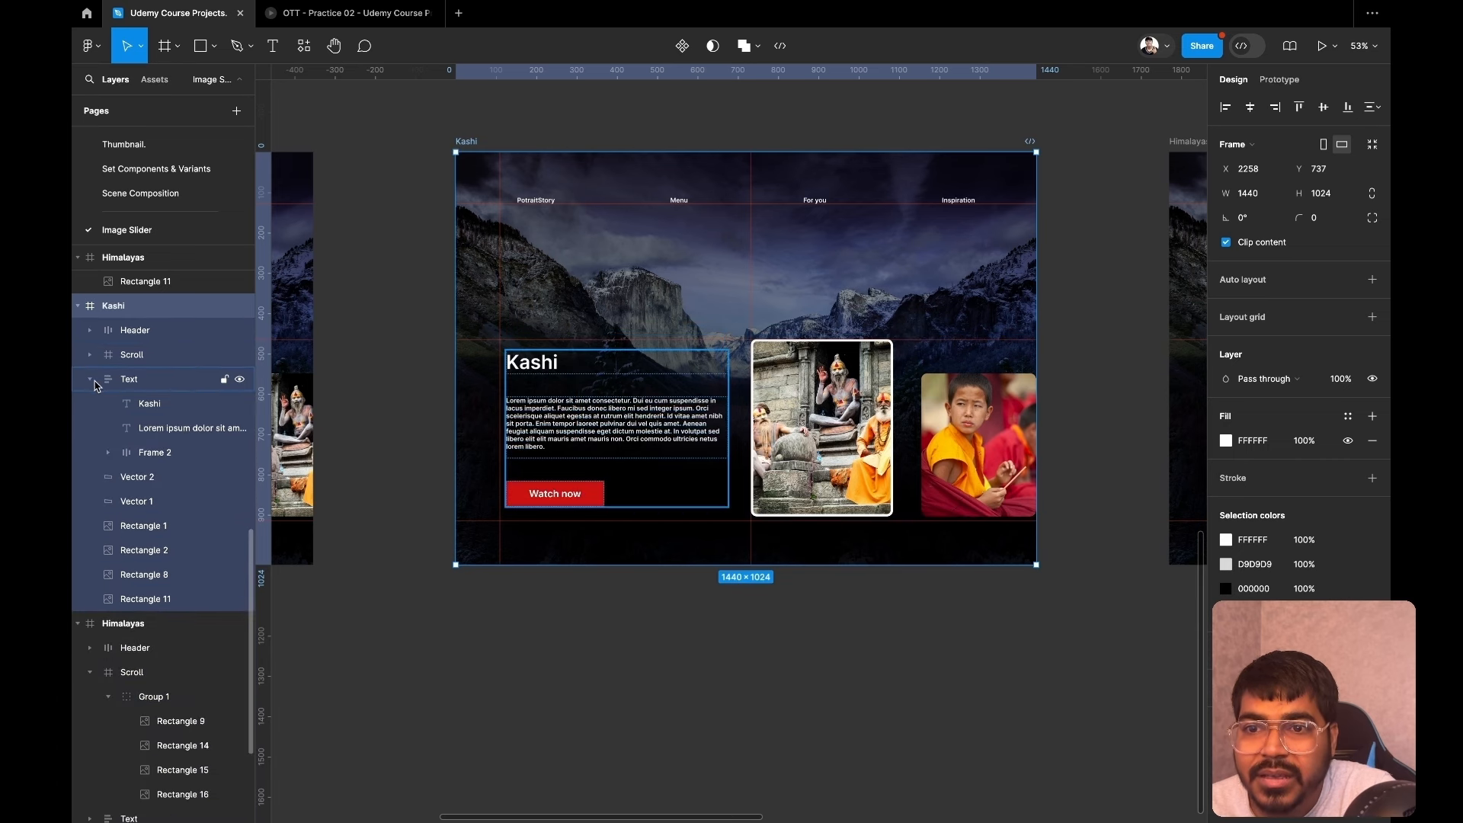
click(90, 379)
click(115, 453)
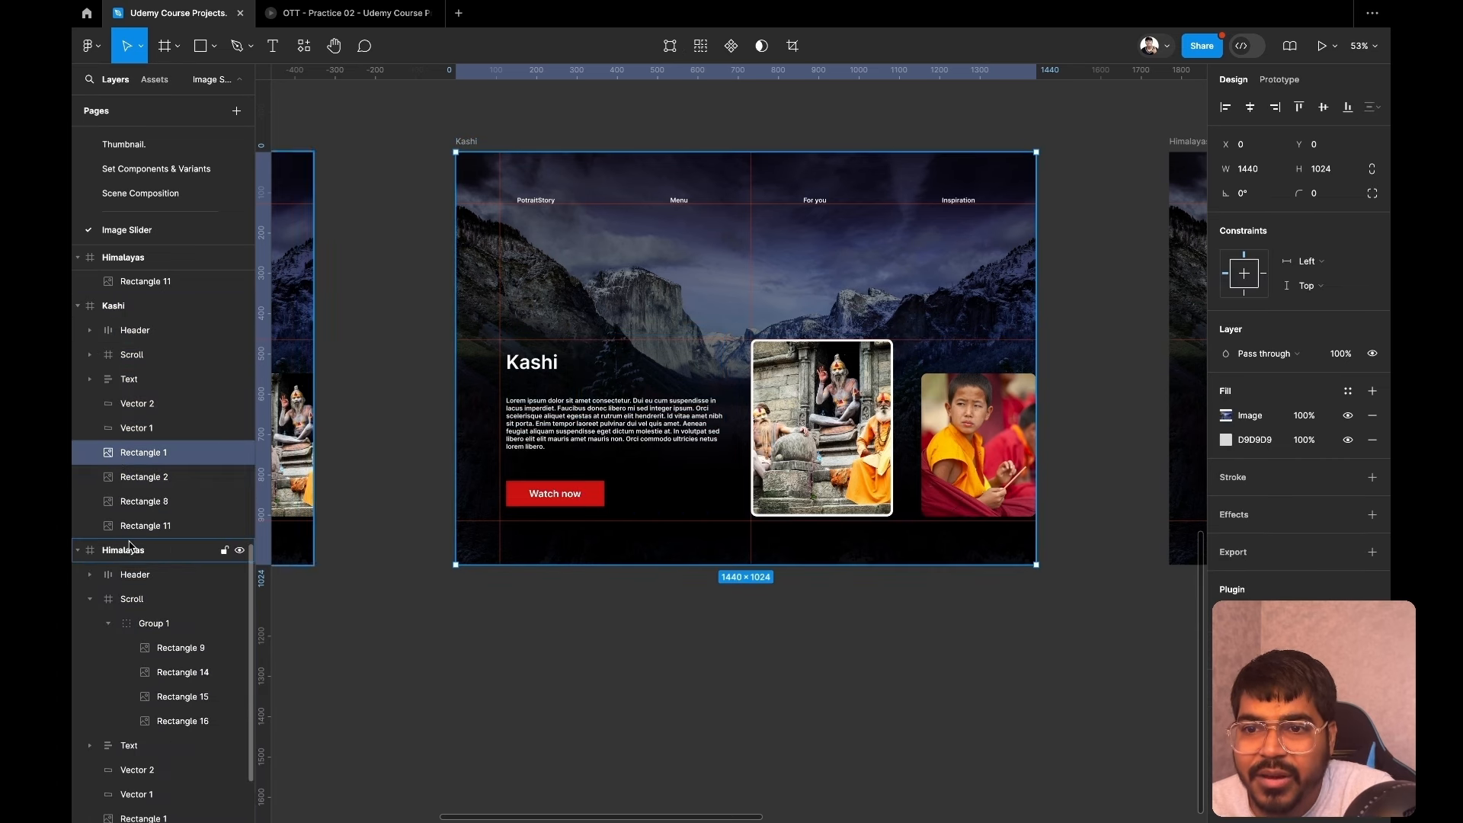
shift+click(135, 525)
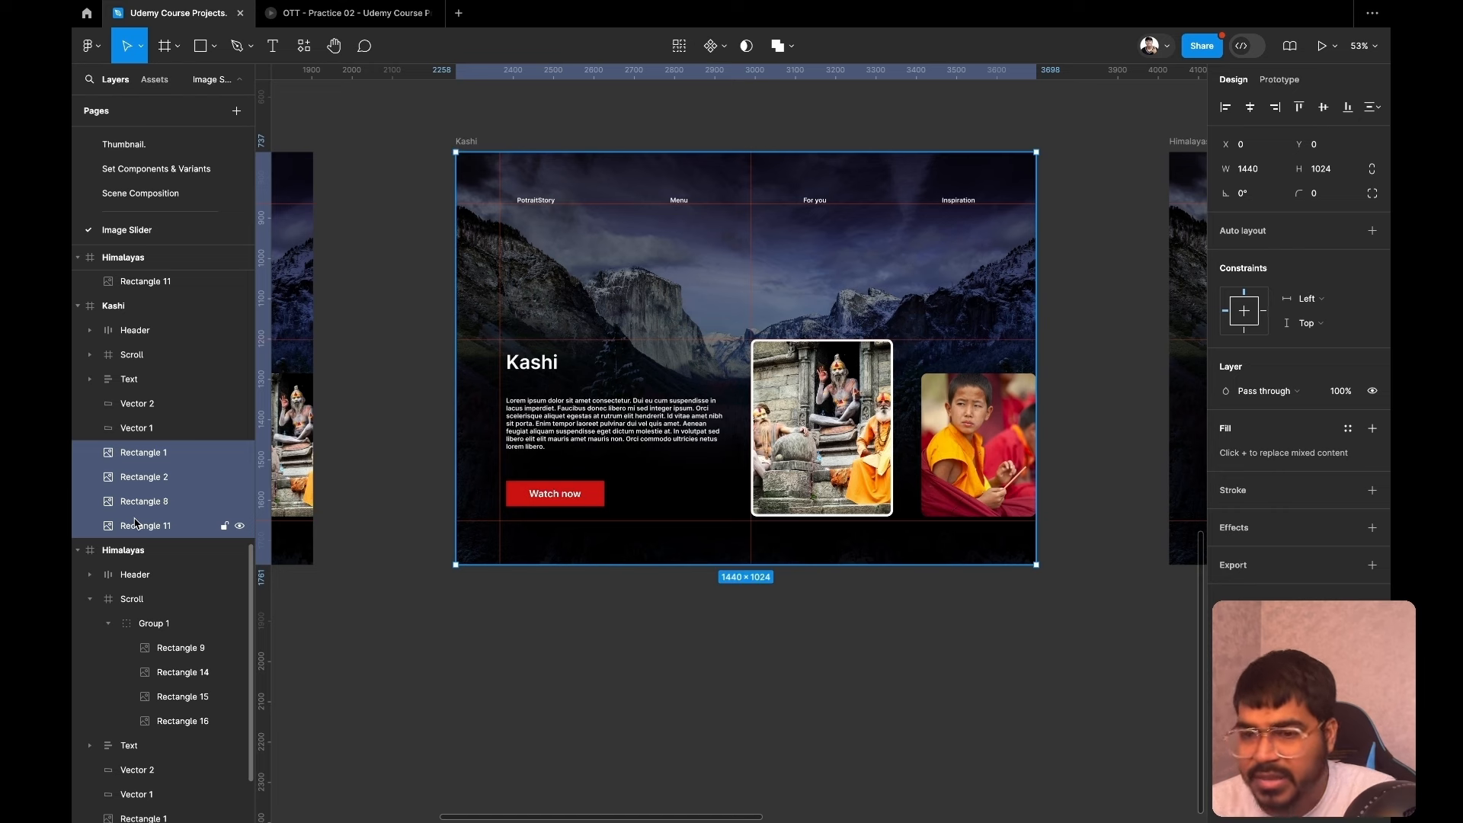
key(ctrl+g)
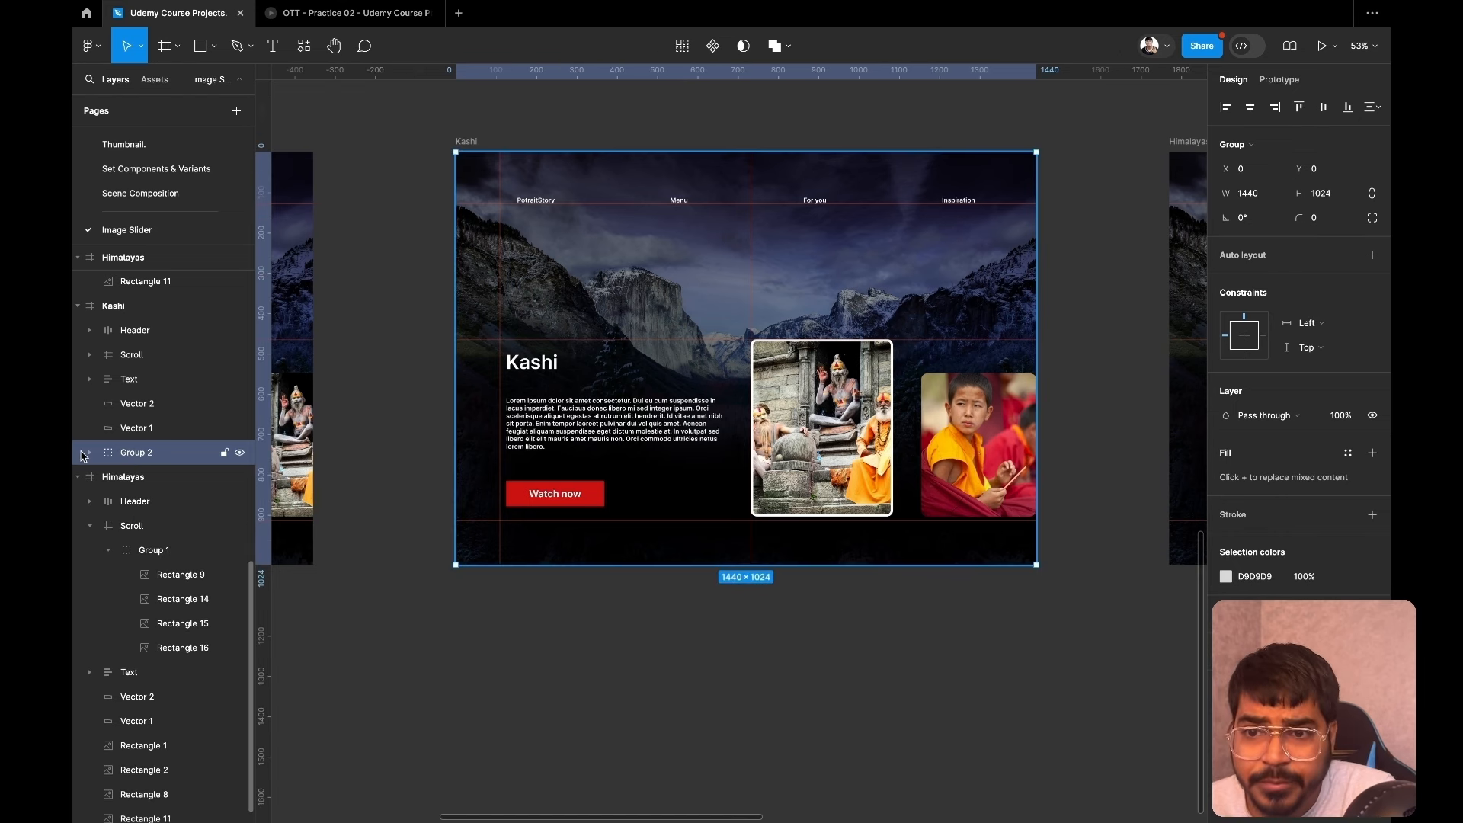
Rename the Kashi frame's background image group as Main and hide its mountain image, Rectangle 1.
double_click(133, 455)
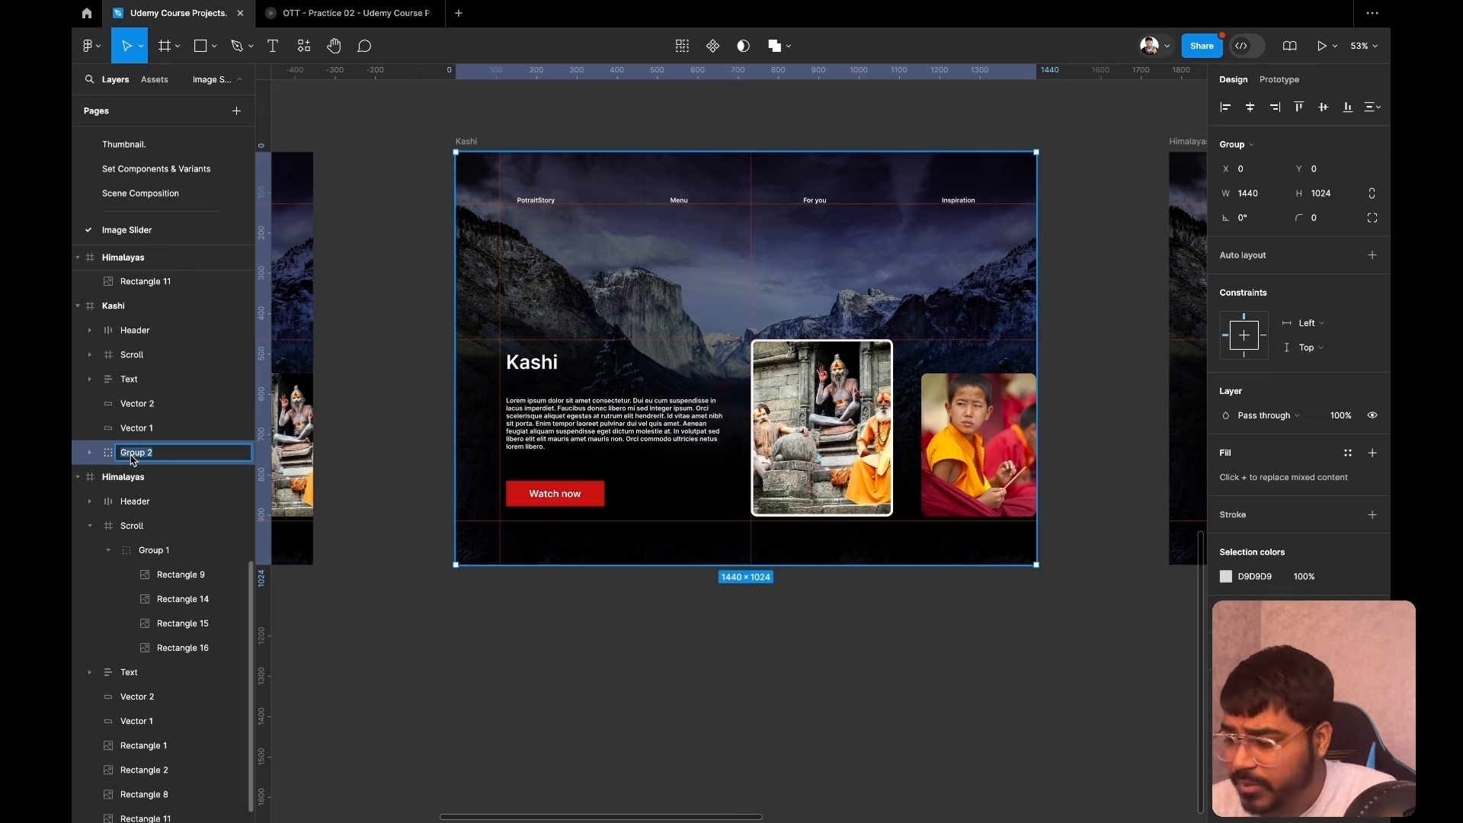
key(BackSpace)
key(Return)
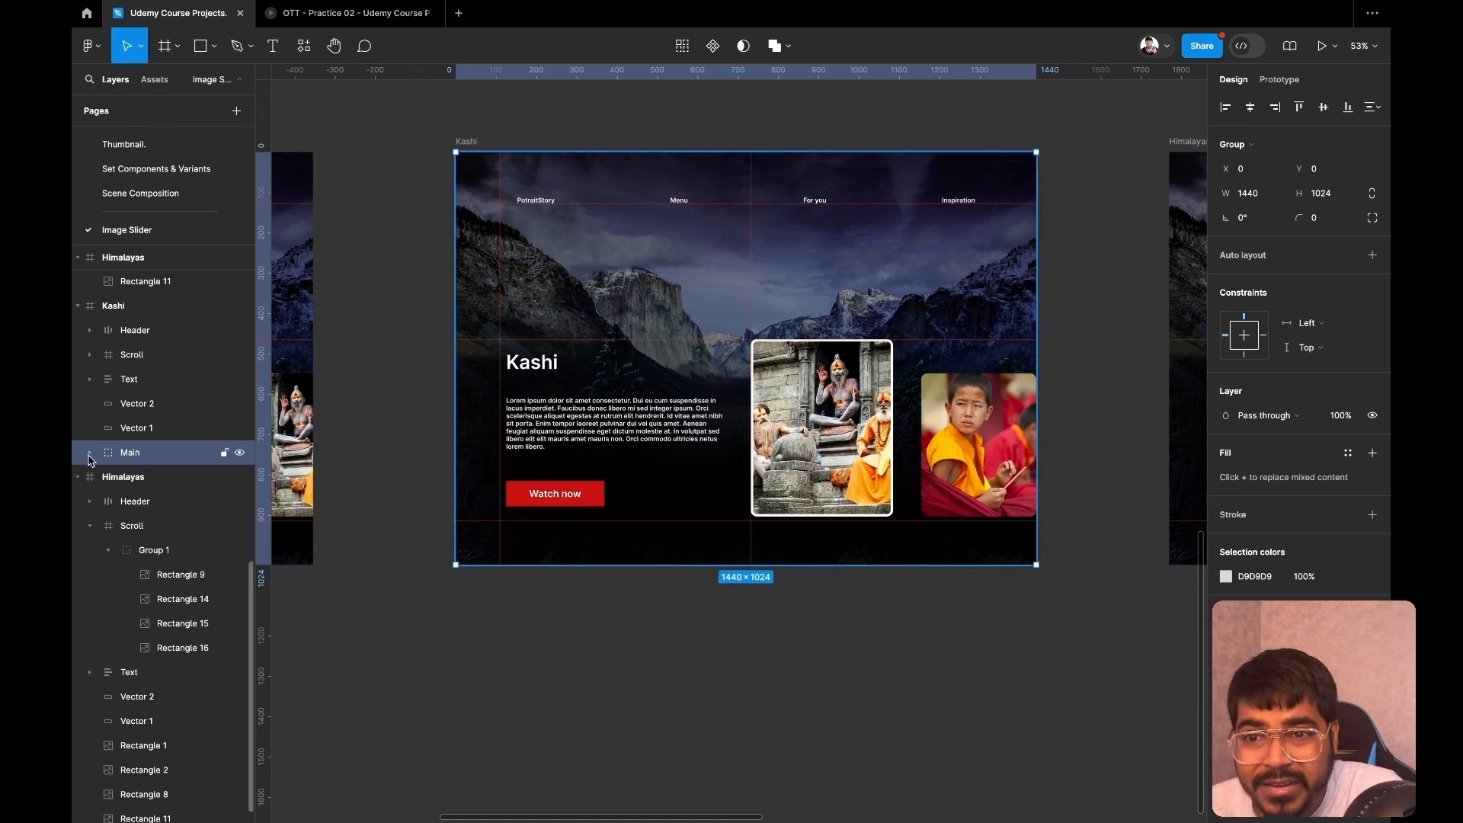
click(89, 454)
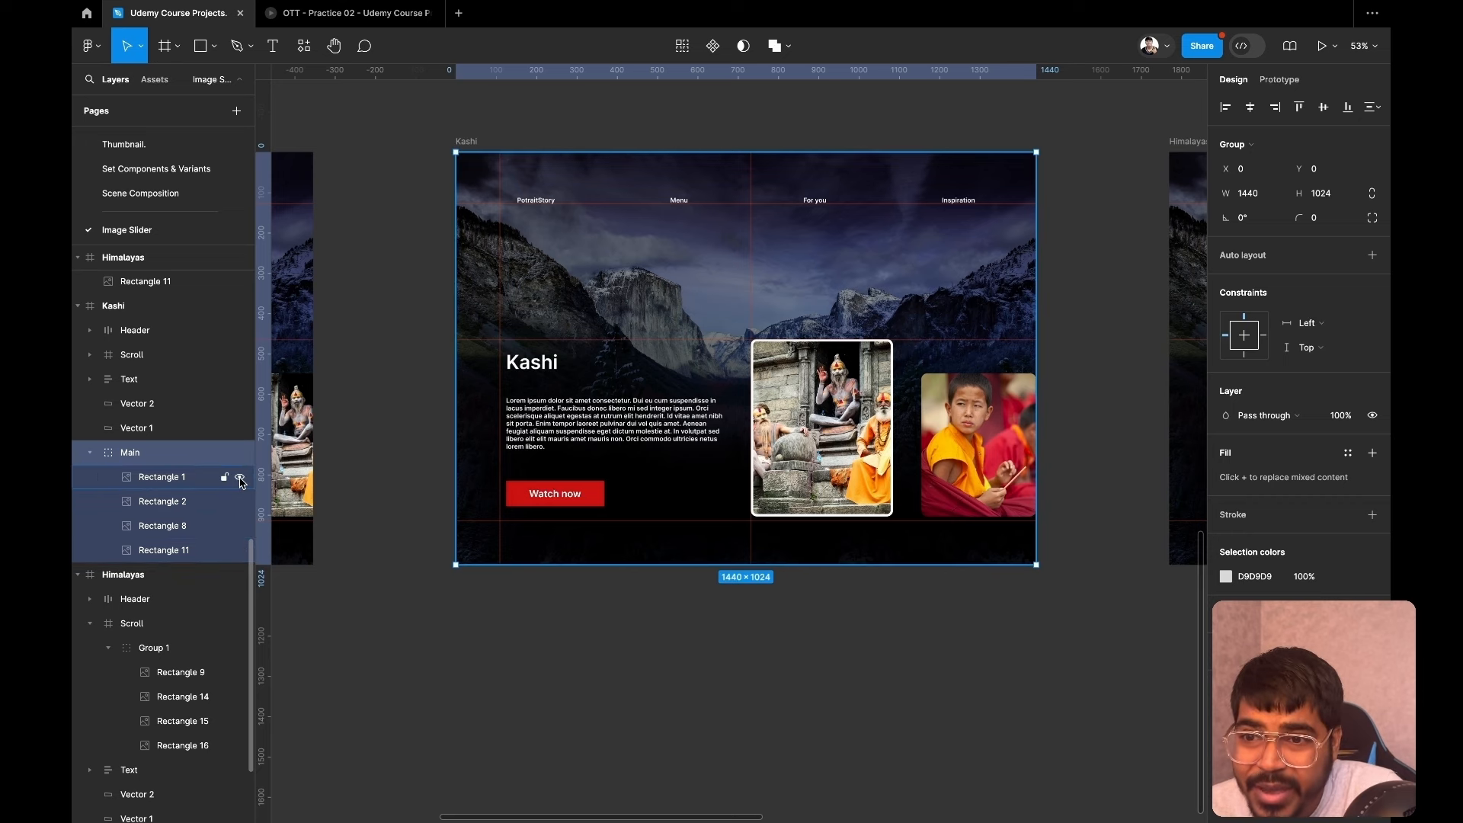
click(240, 480)
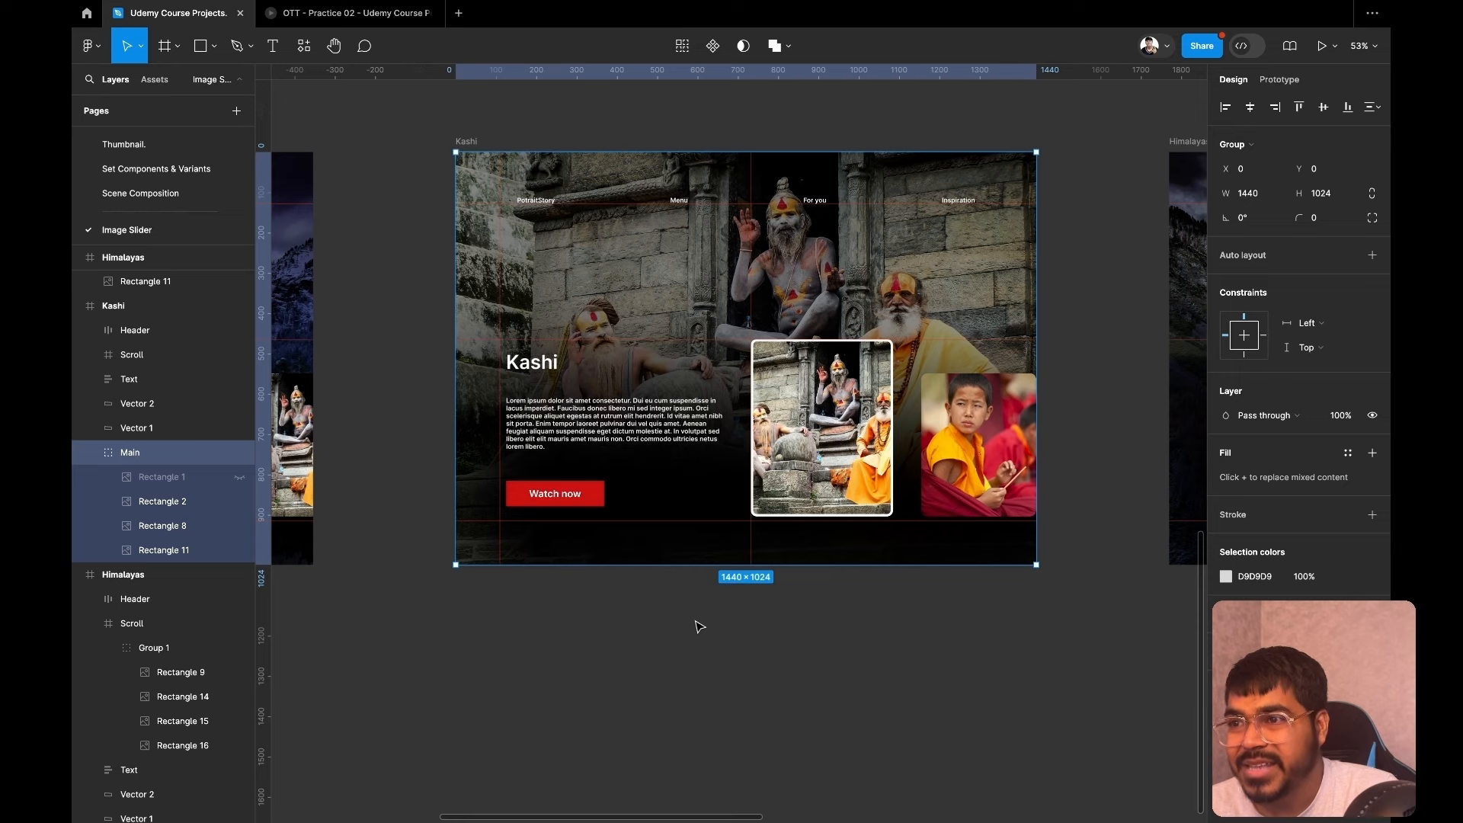
Rename the third frame, whose highlighted card shows the young monk, as Bhutan.
scroll(561, 533, left, 5)
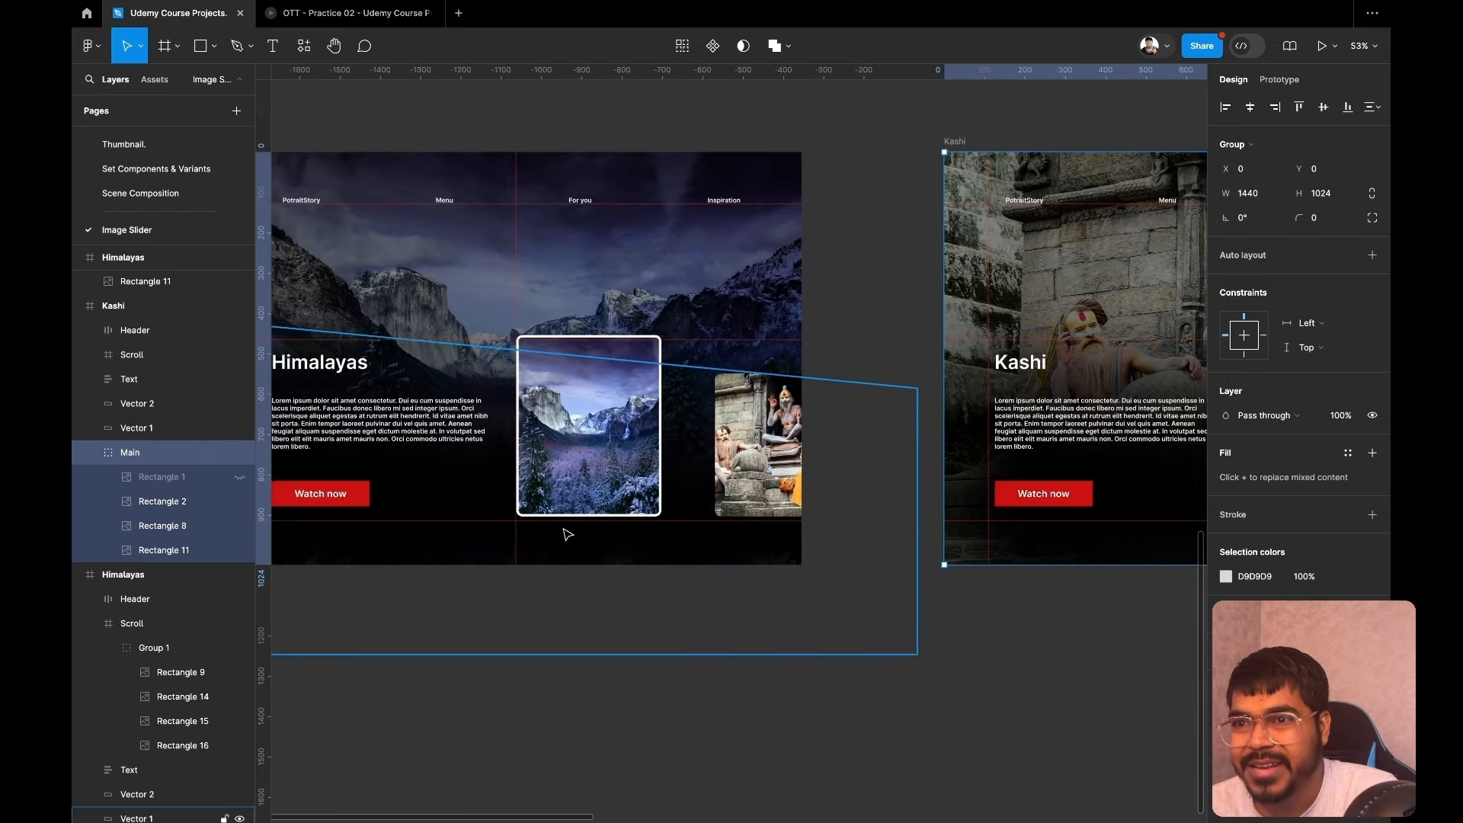
scroll(568, 526, right, 10)
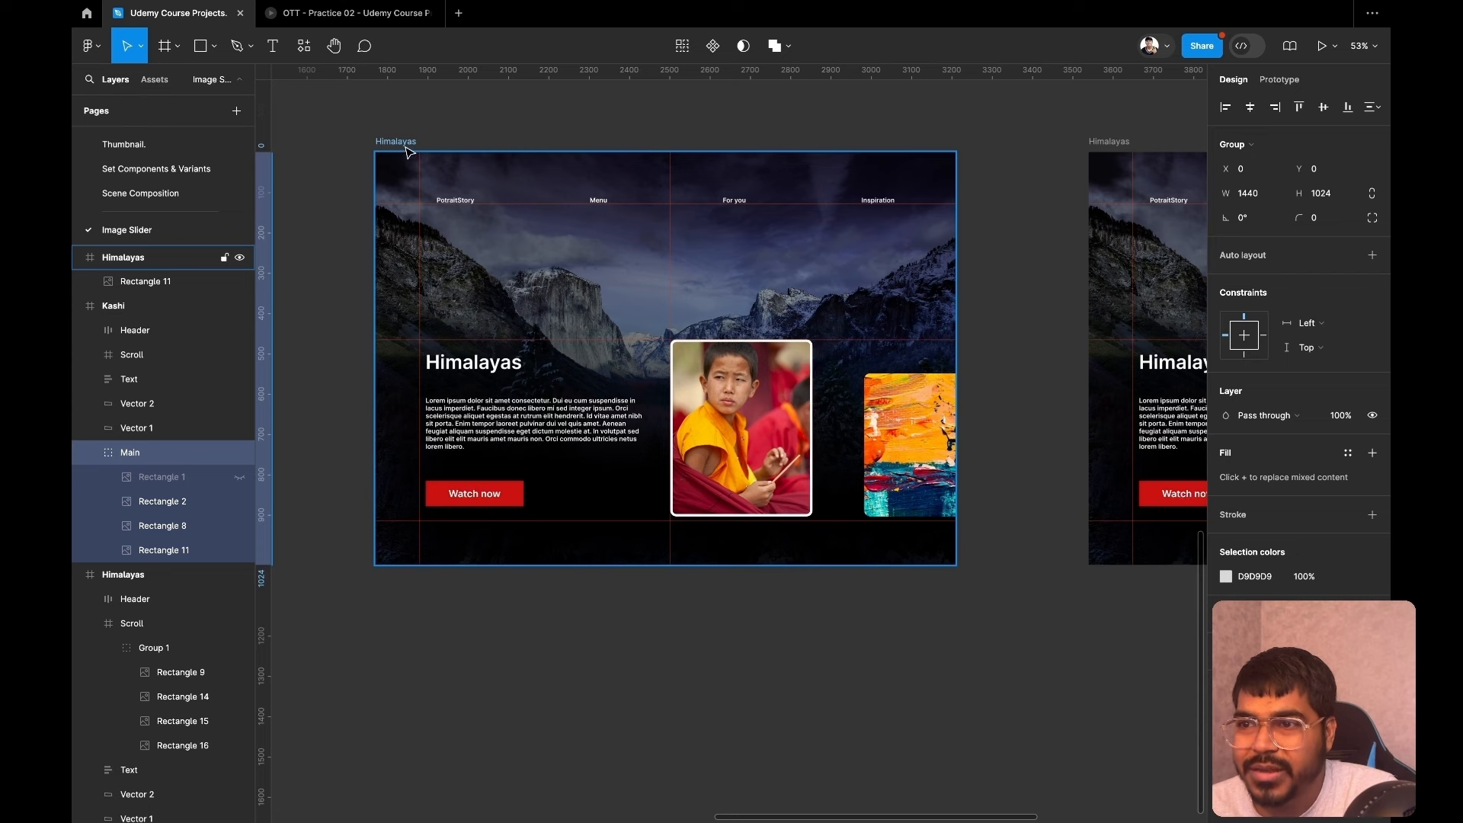
click(408, 153)
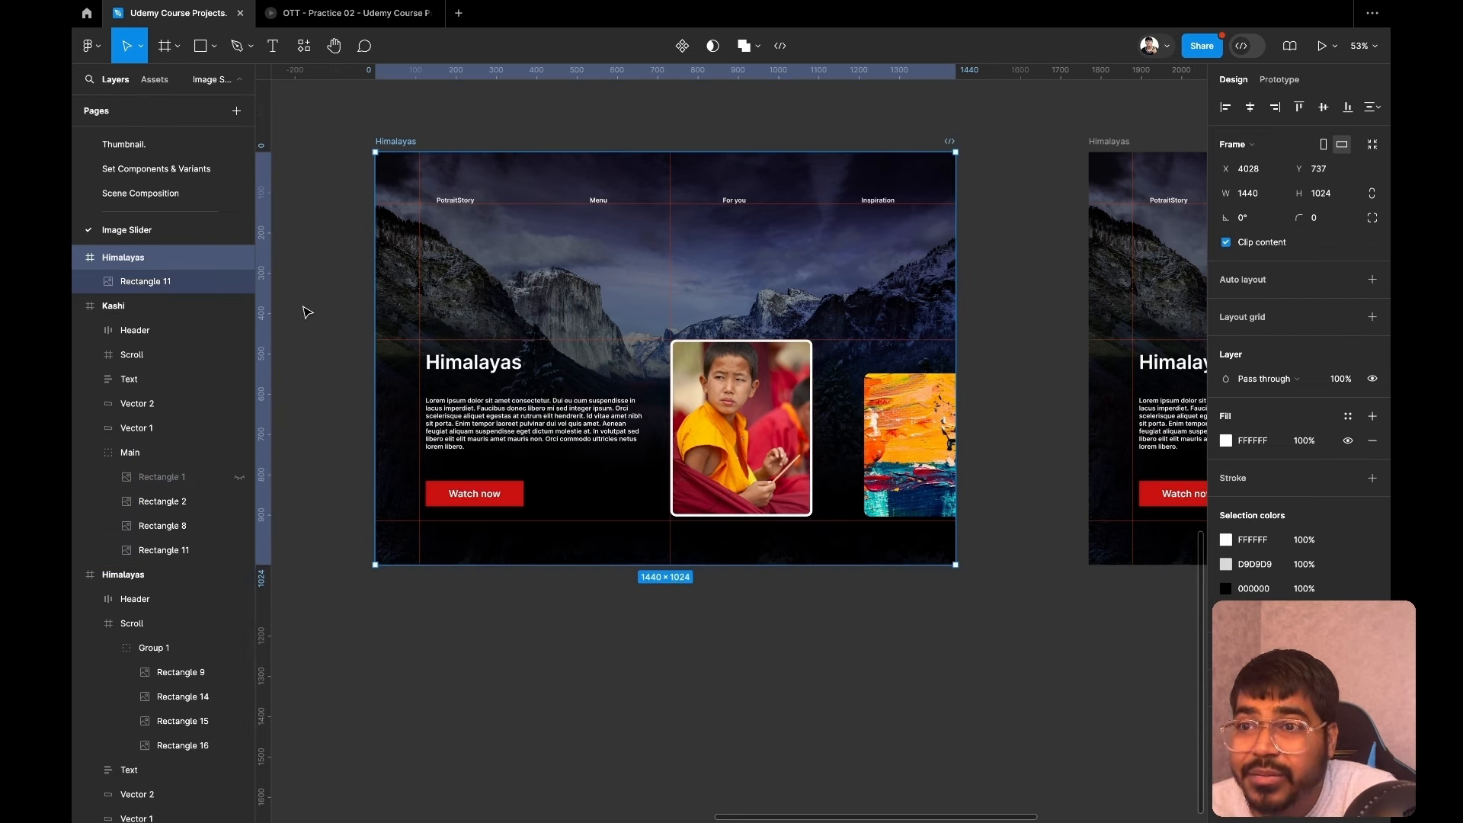
double_click(397, 142)
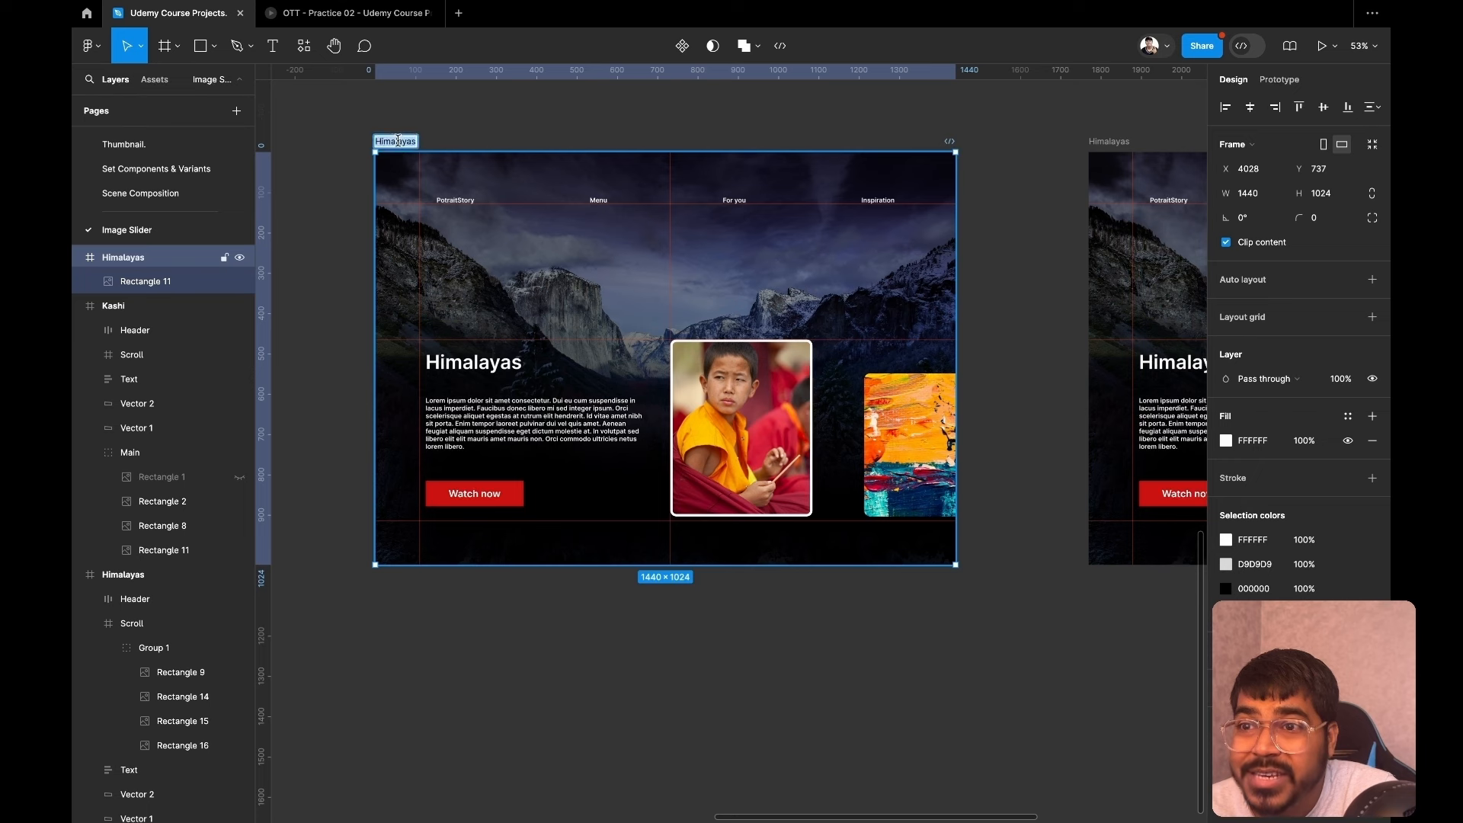
key(BackSpace)
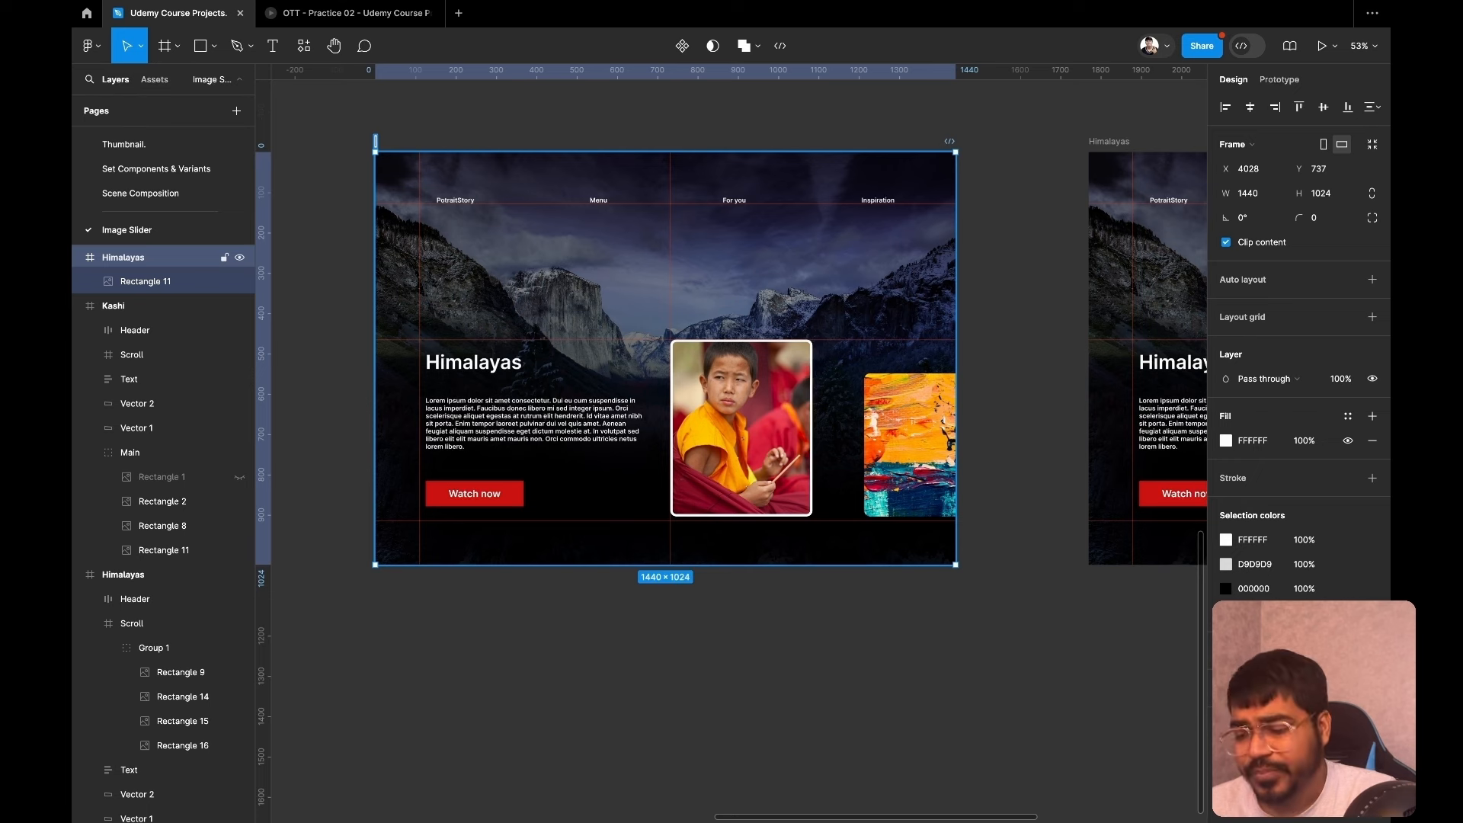
text(Bhutan)
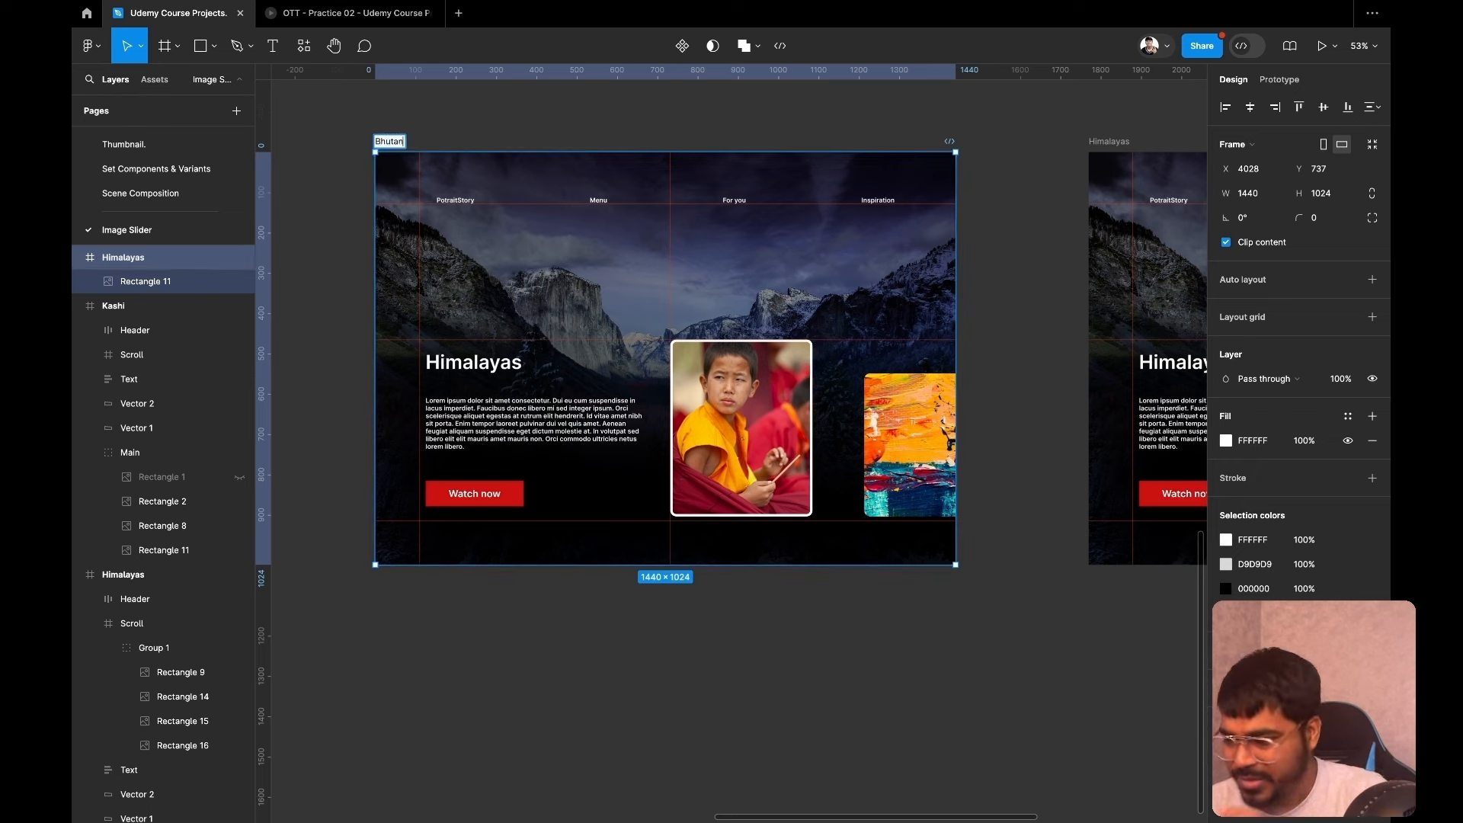
key(Return)
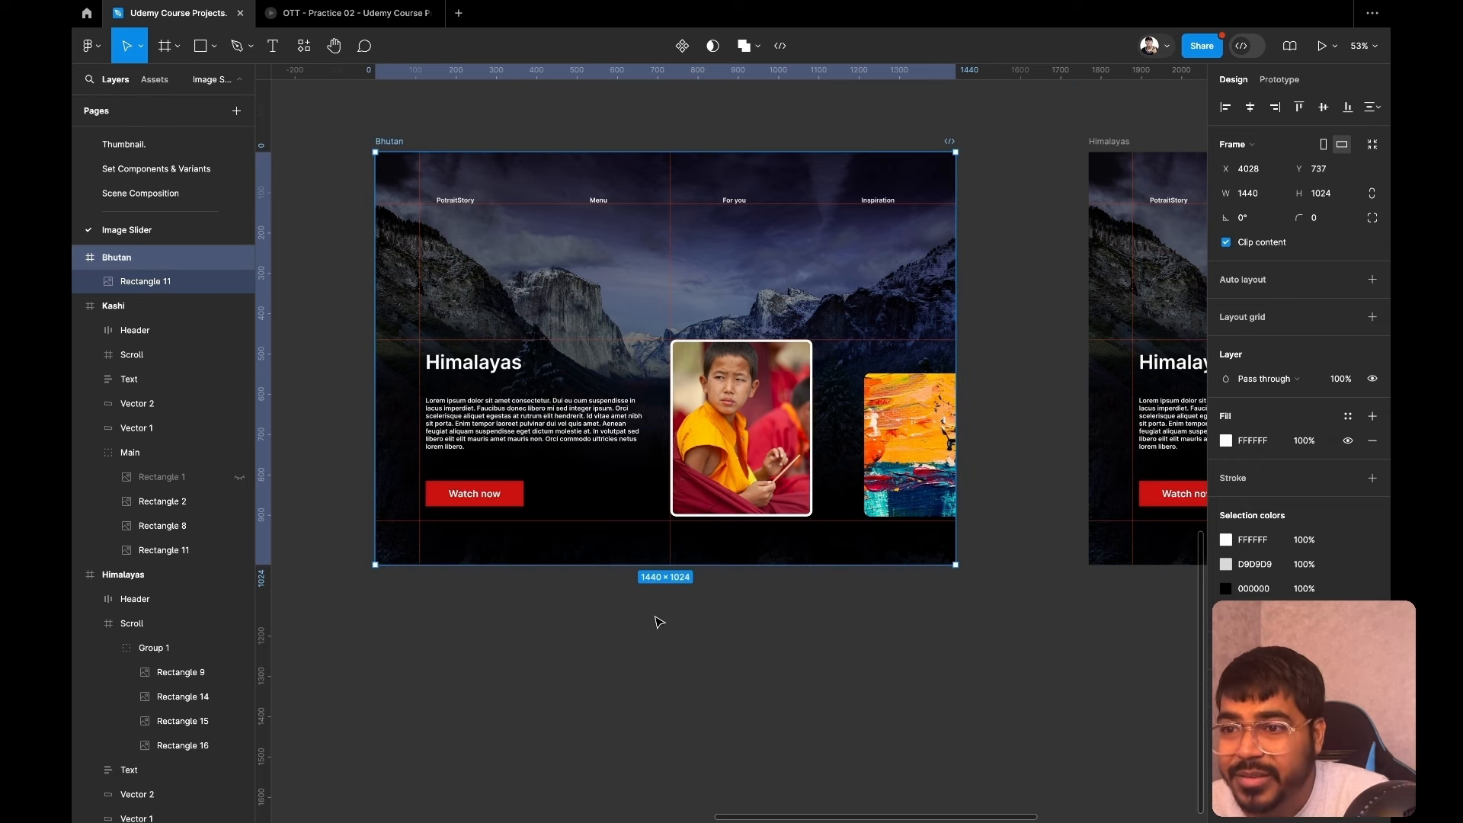
Hide the mountain and sadhu background images, Rectangle 1 and Rectangle 2, in the Bhutan frame.
scroll(115, 317, up, 3)
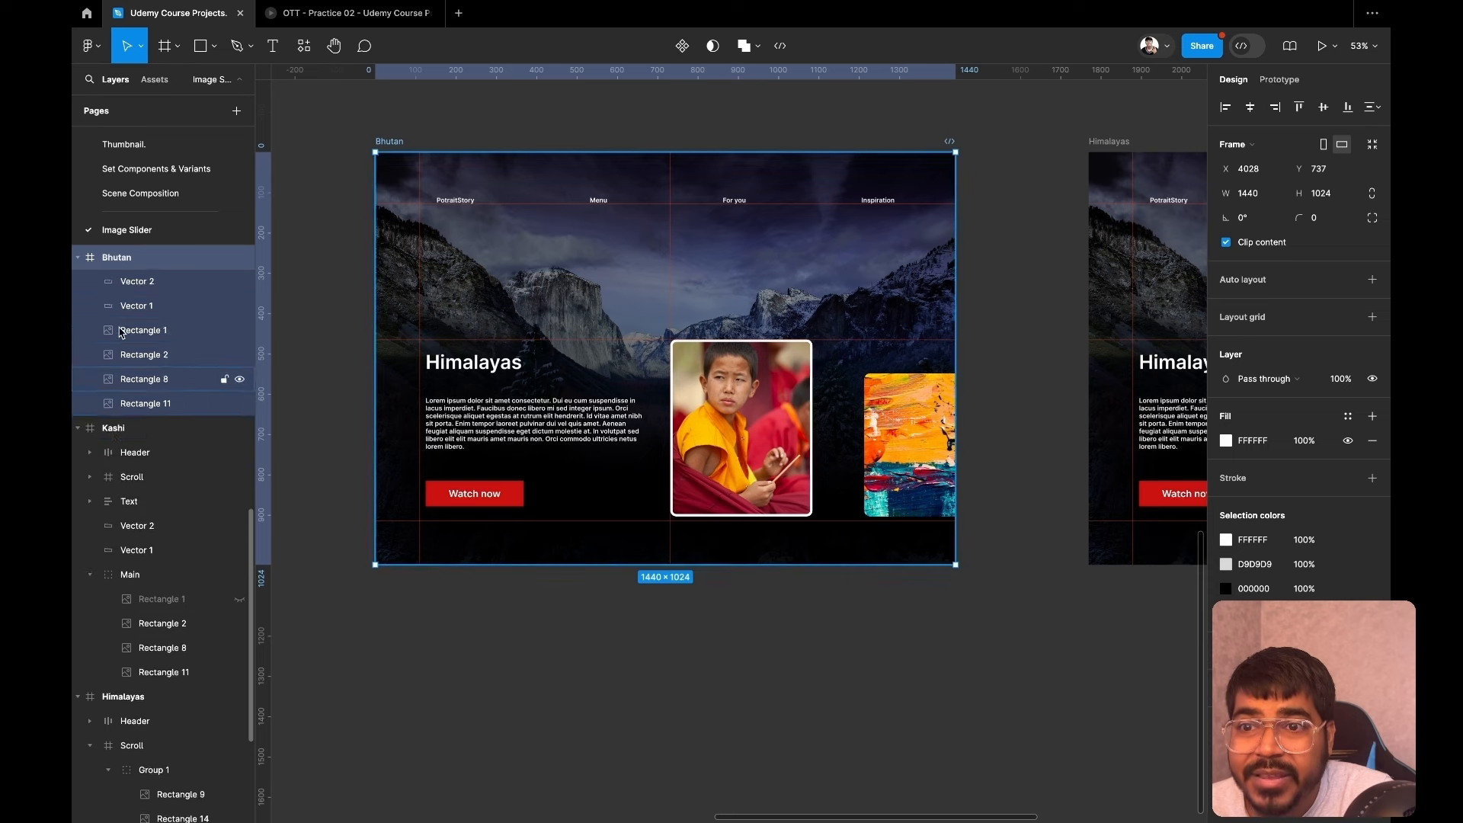
scroll(160, 507, up, 1)
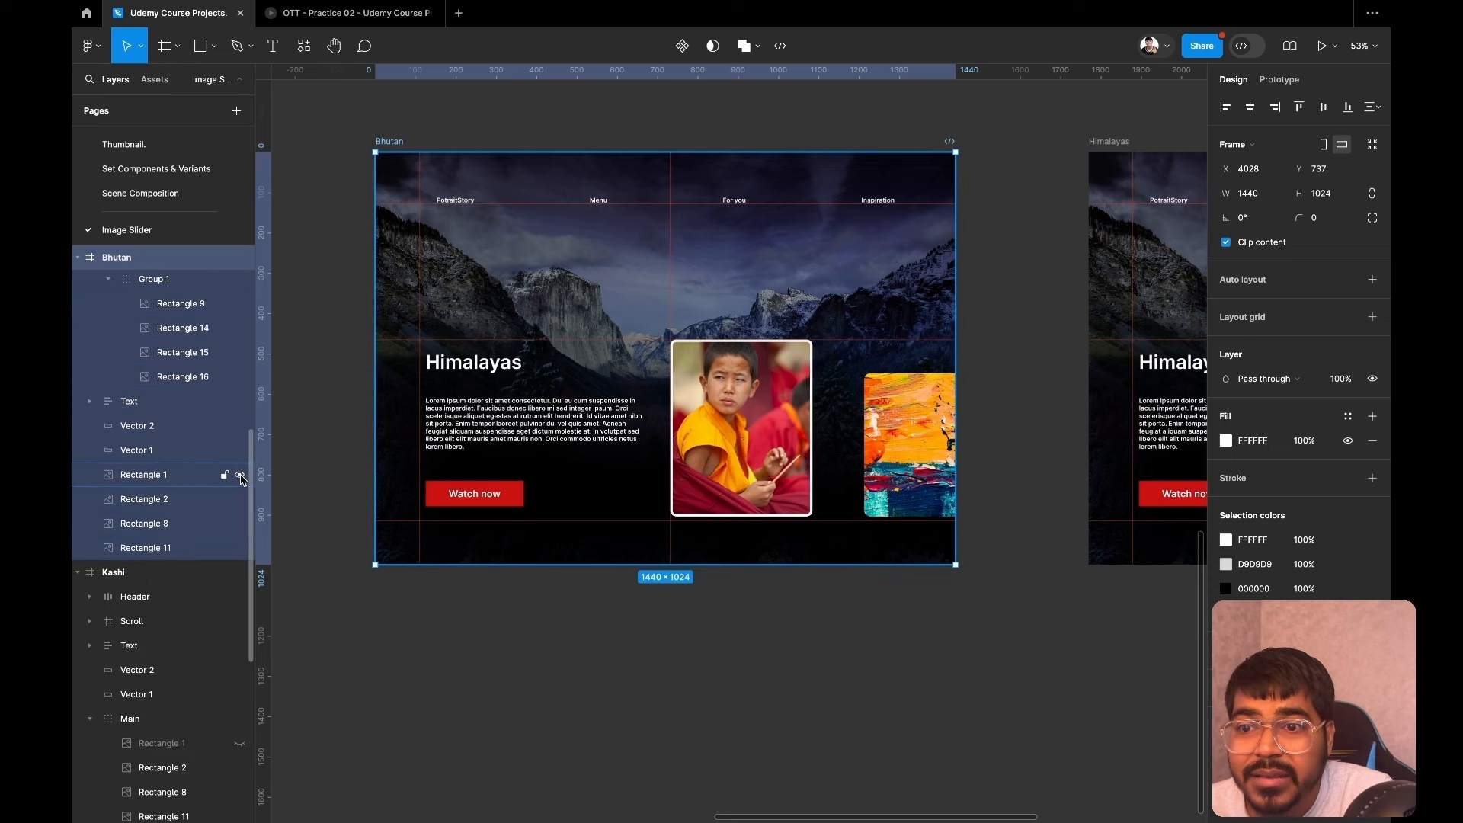
click(240, 475)
click(240, 499)
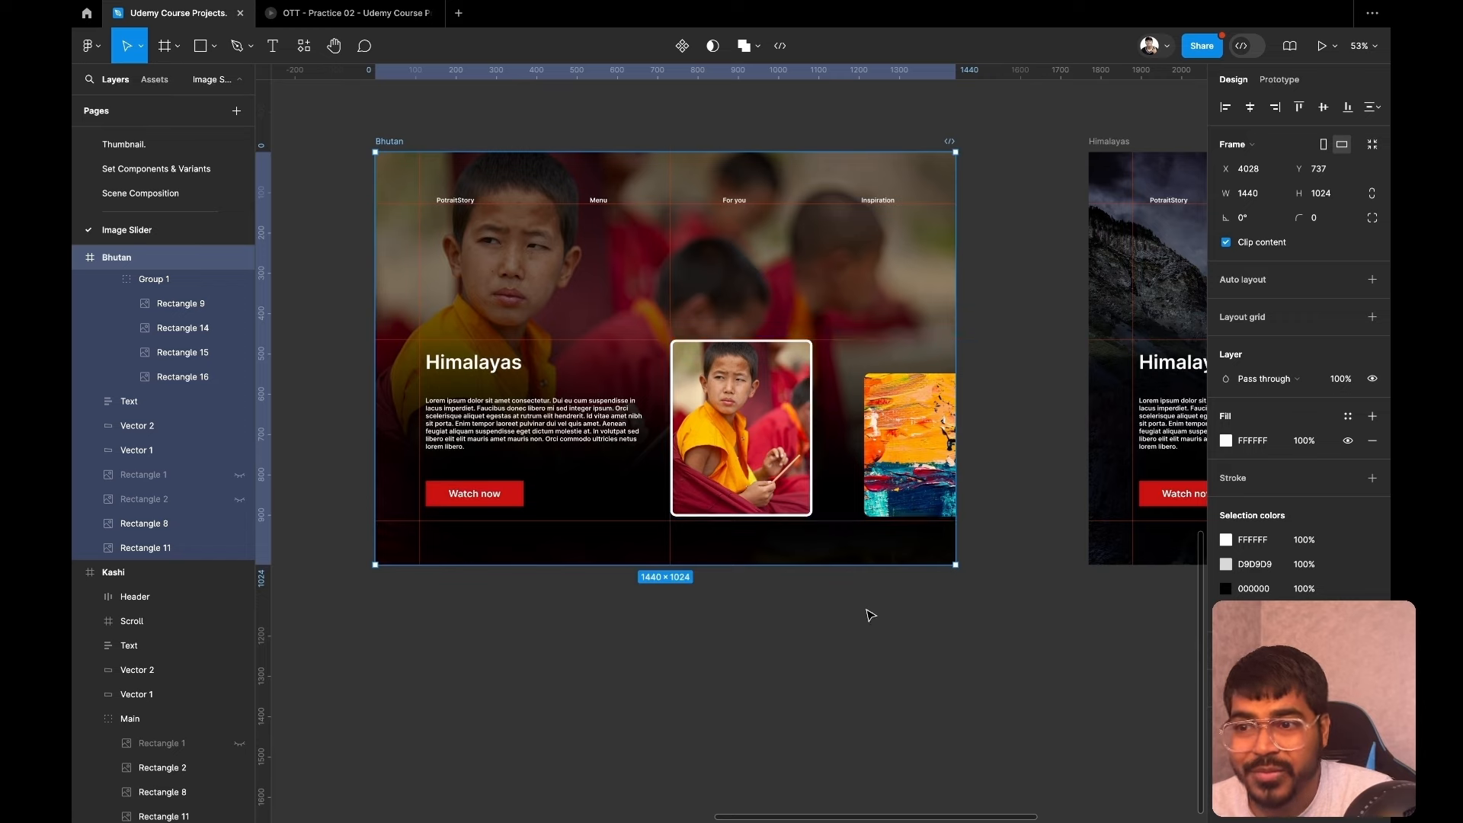
Rename the fourth frame, whose highlighted card shows the colourful painting, as Abstract Art.
scroll(869, 614, right, 5)
scroll(871, 615, right, 5)
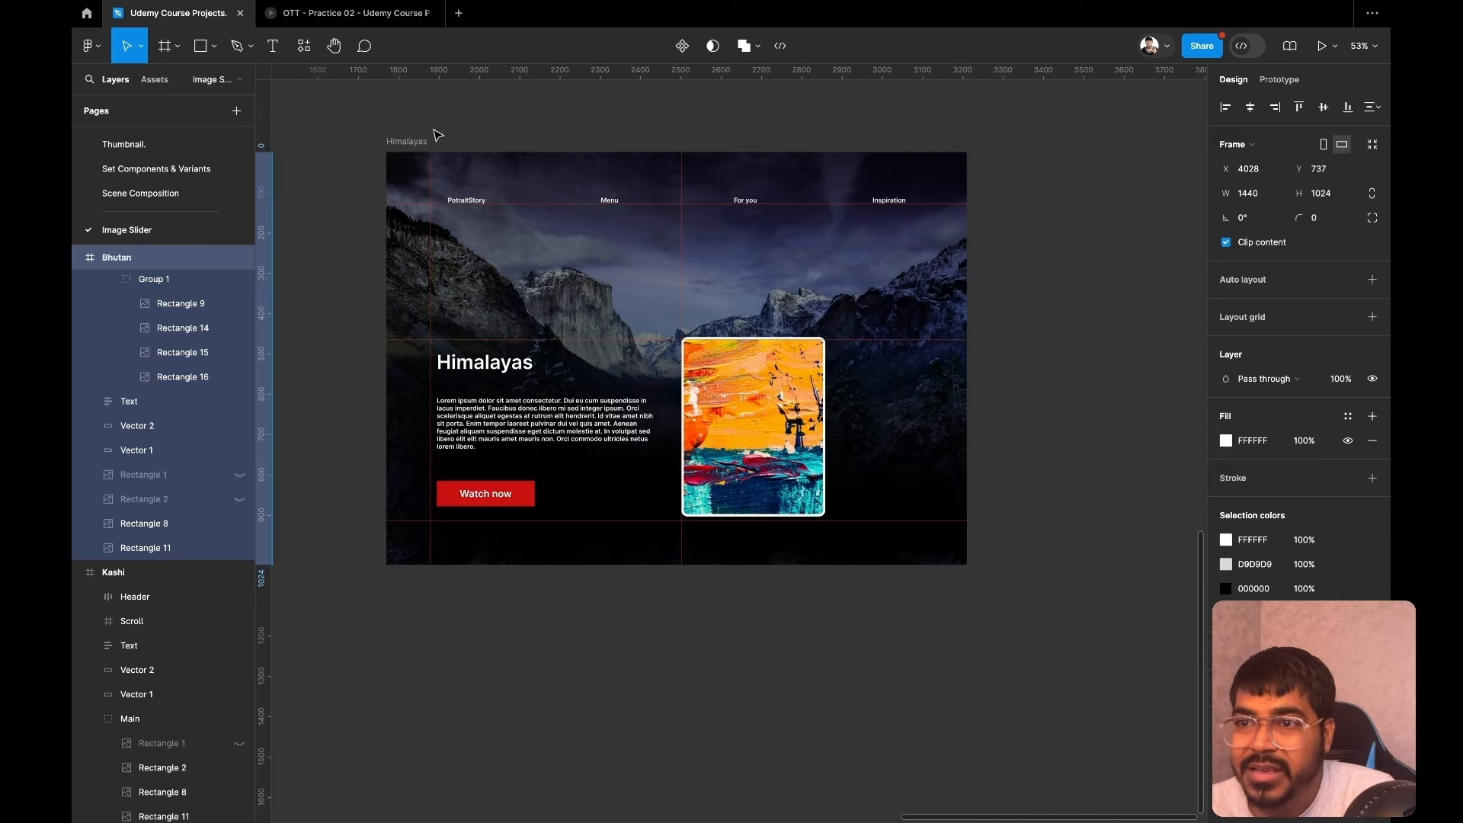
click(418, 147)
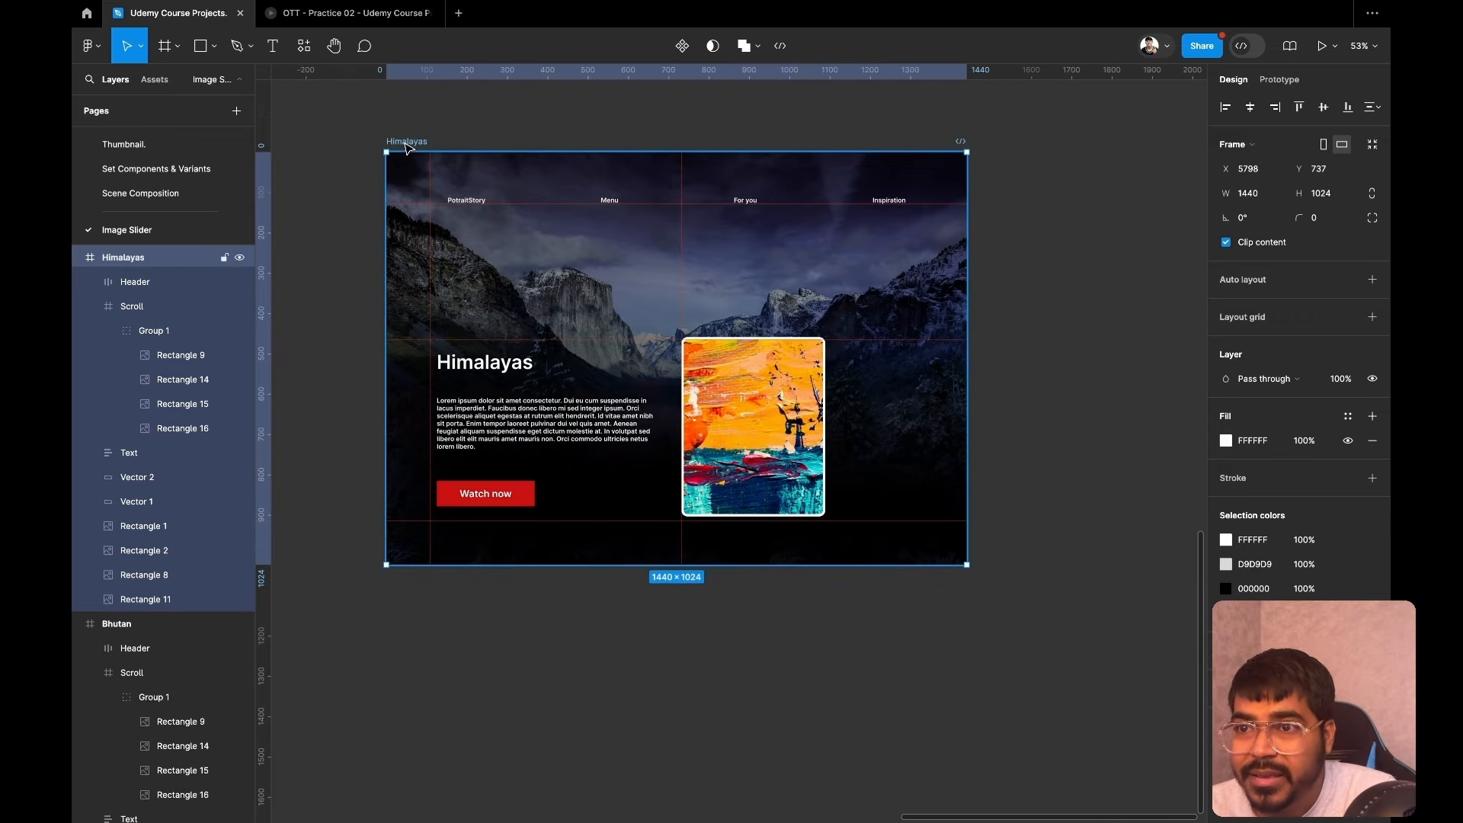
double_click(404, 142)
text(A)
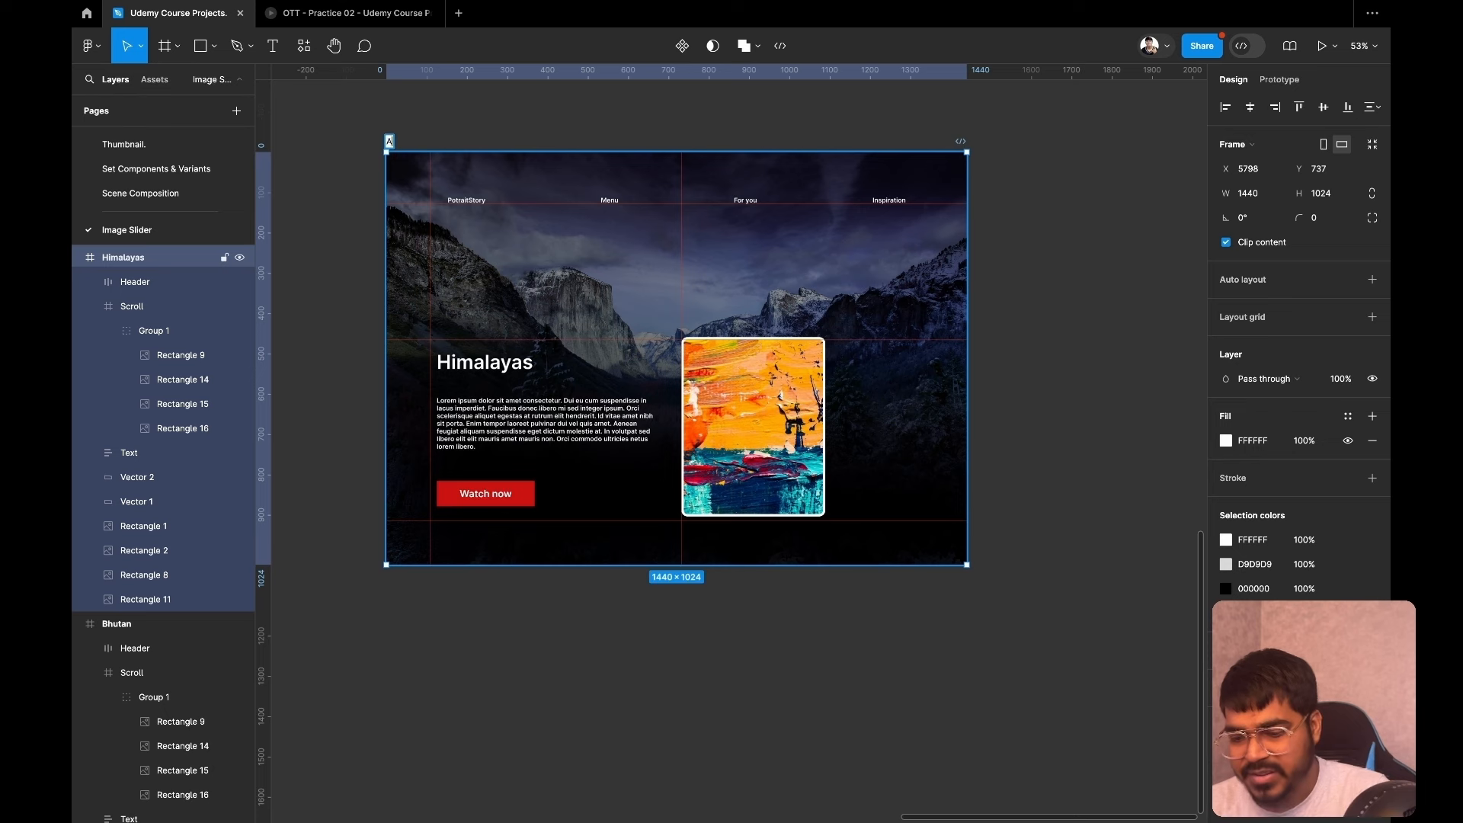
text(bstract Art)
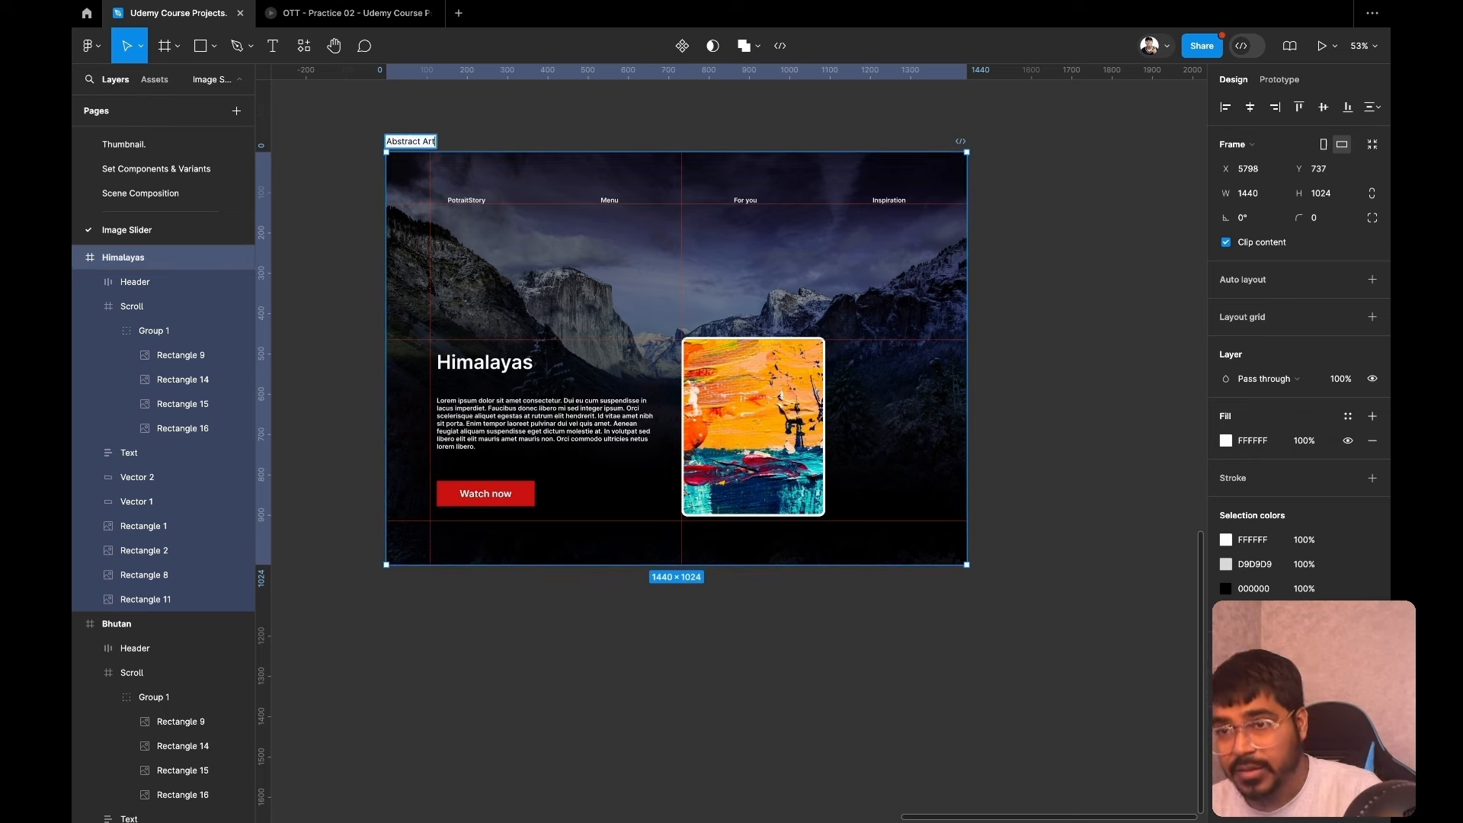
key(Return)
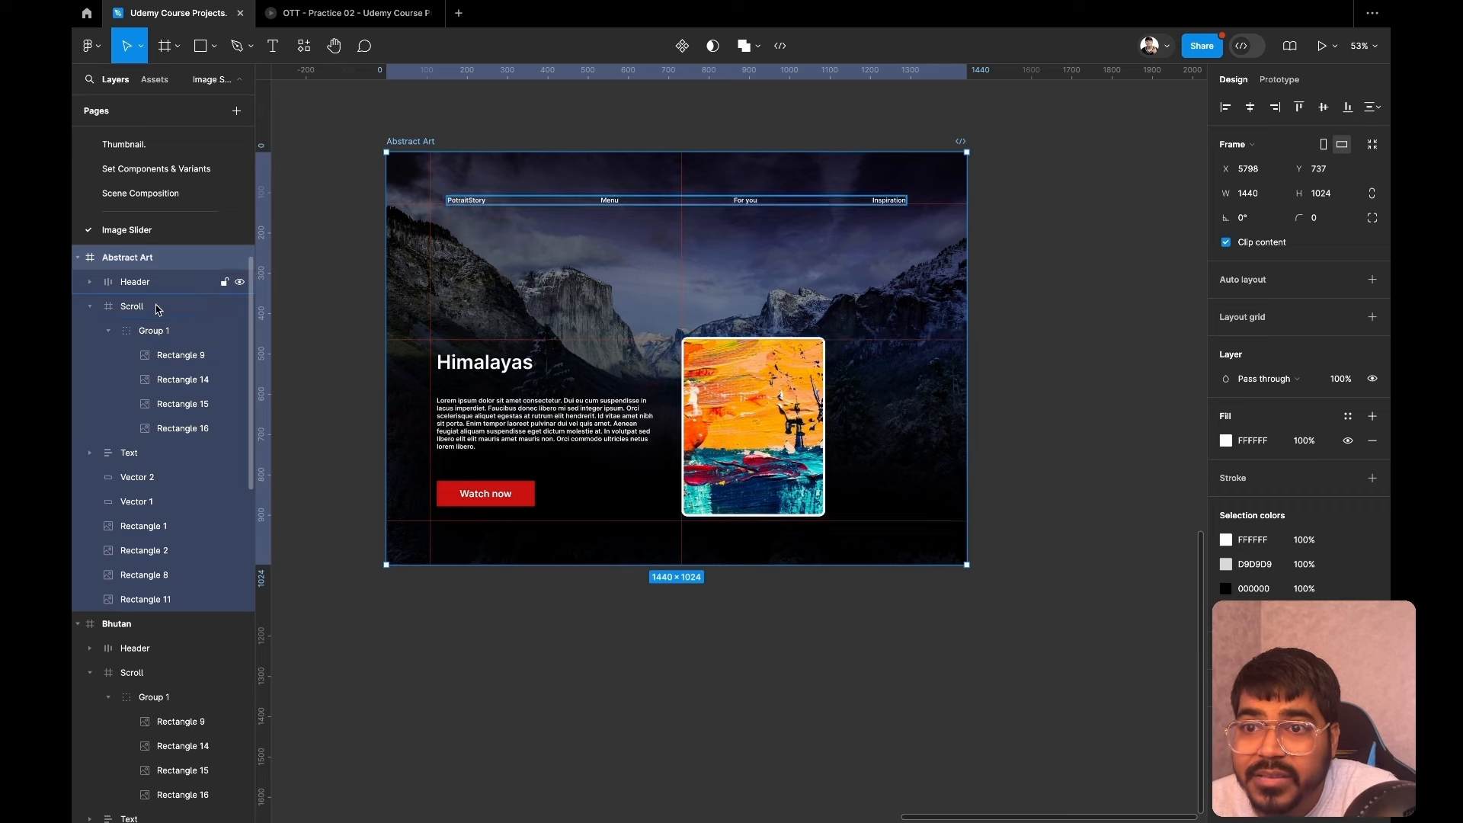
Hide Rectangle 1, Rectangle 2 and Rectangle 8 in the Abstract Art frame, leaving the painting as its background.
scroll(158, 308, up, 1)
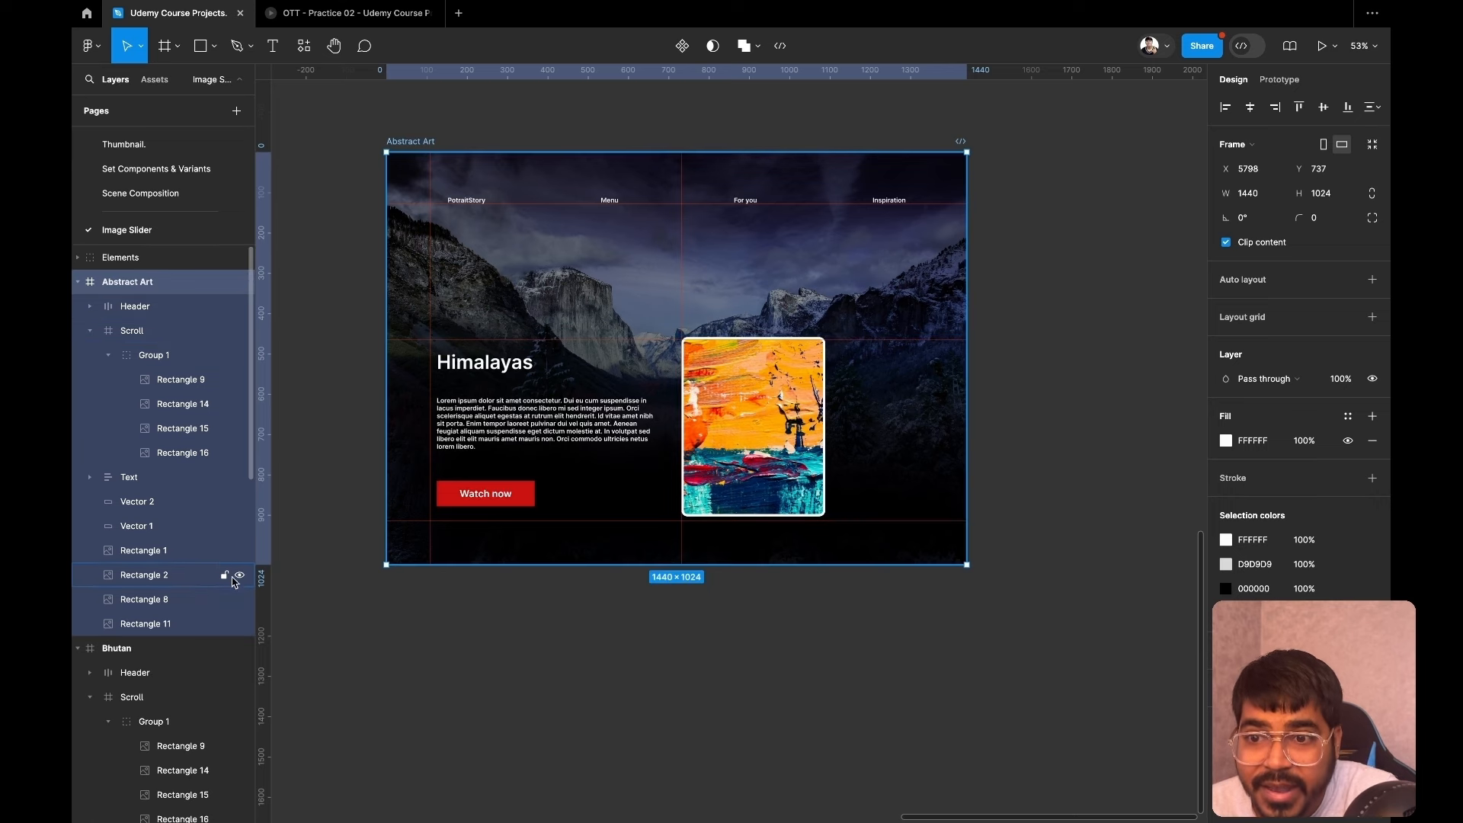
click(240, 551)
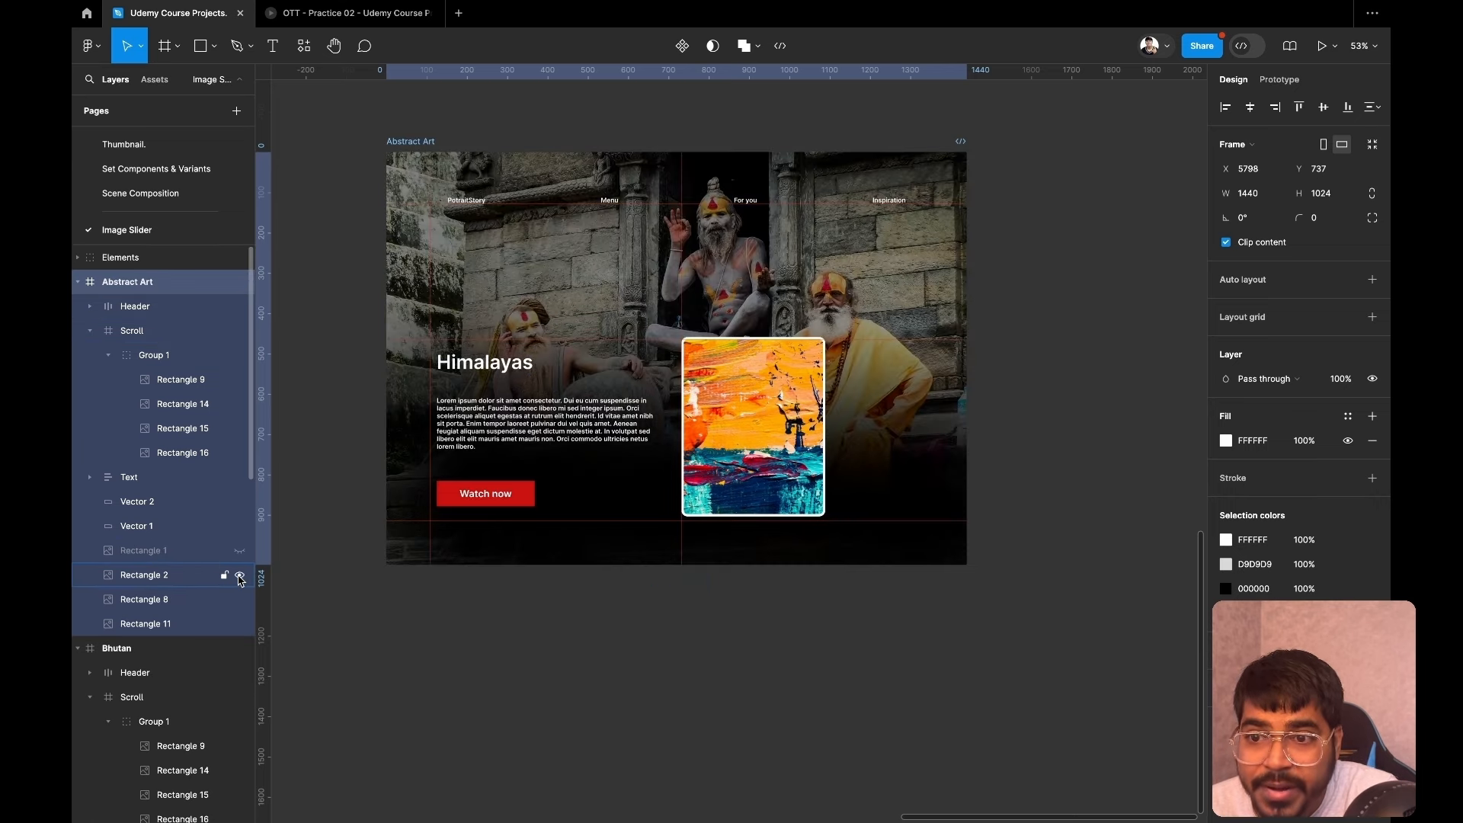
click(240, 576)
click(240, 600)
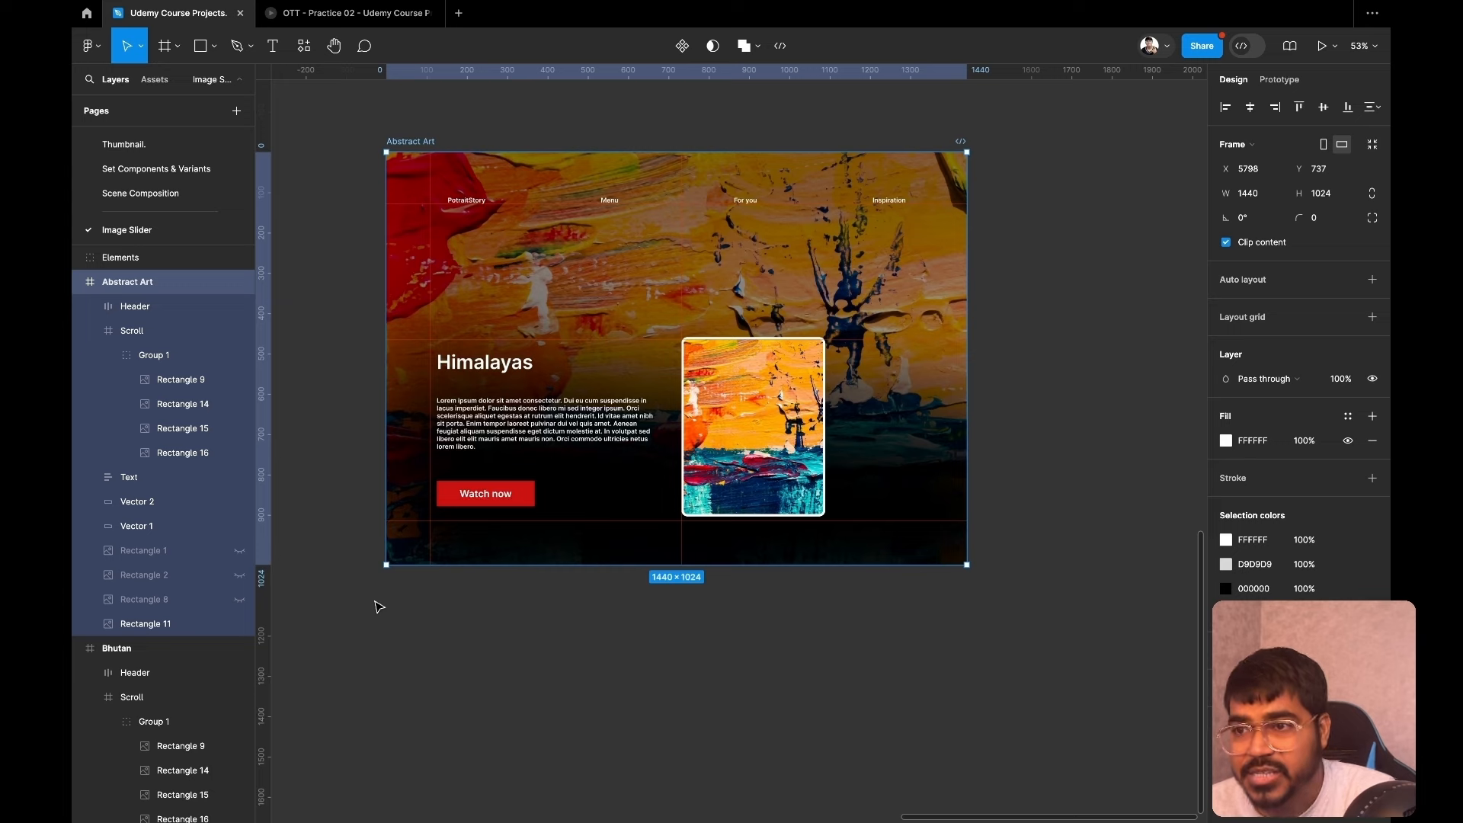
Add a prototype connection from the Himalayas frame's sadhu card, Rectangle 14, to the Kashi frame.
scroll(381, 606, left, 5)
scroll(385, 603, down, 10)
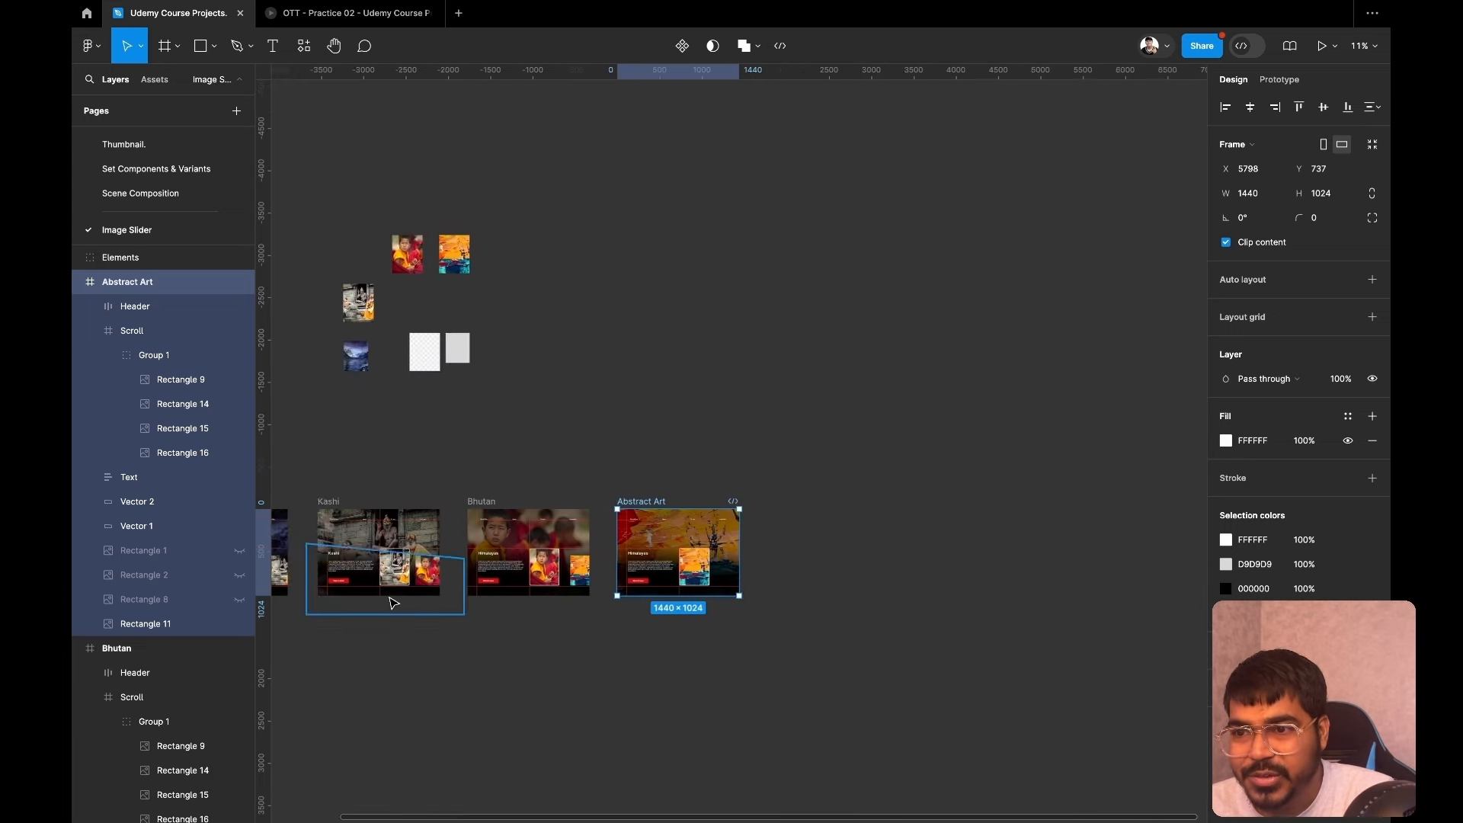
scroll(432, 603, down, 4)
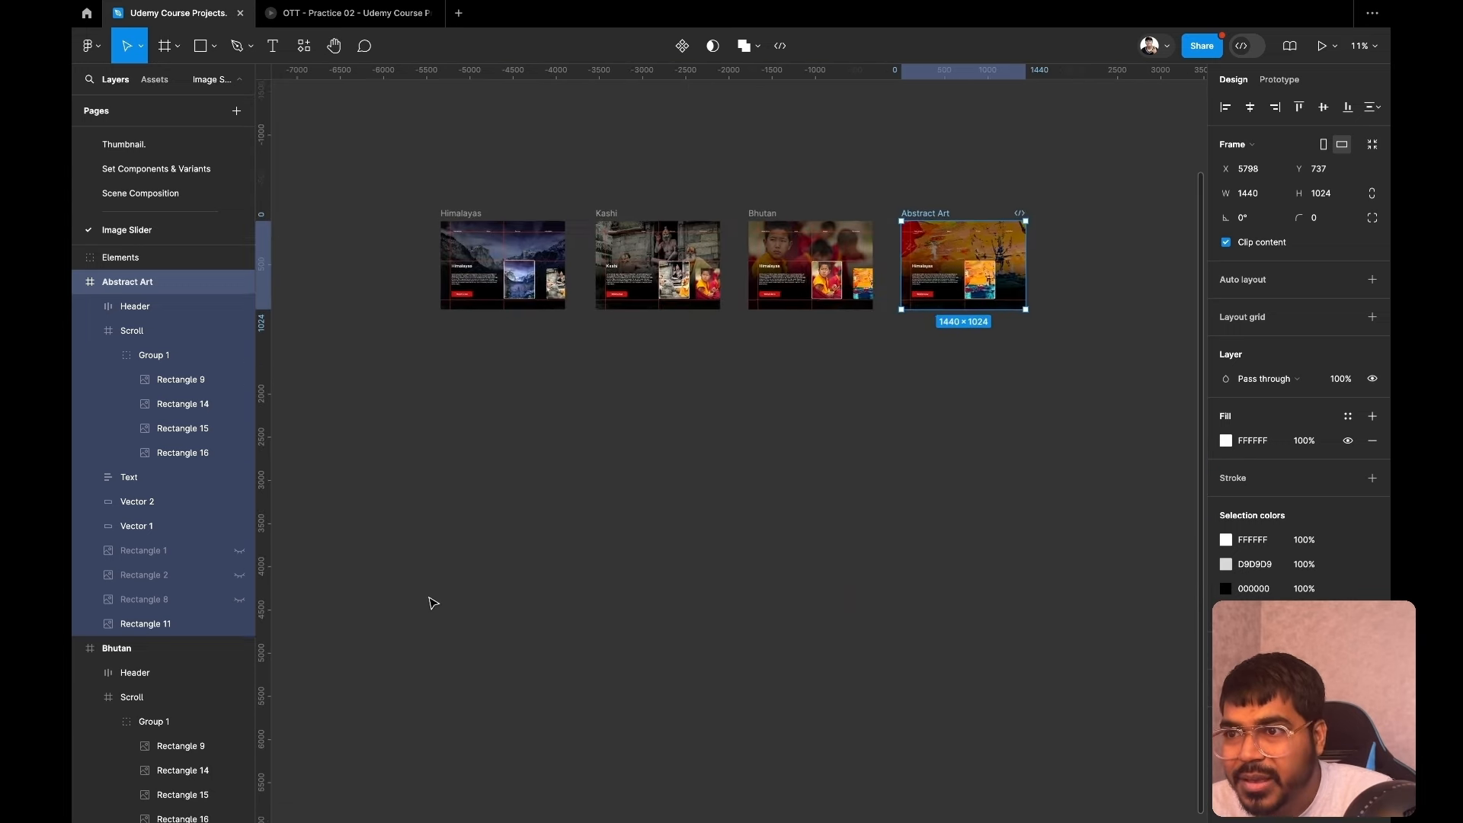
scroll(433, 603, up, 3)
scroll(433, 603, up, 5)
scroll(433, 604, right, 3)
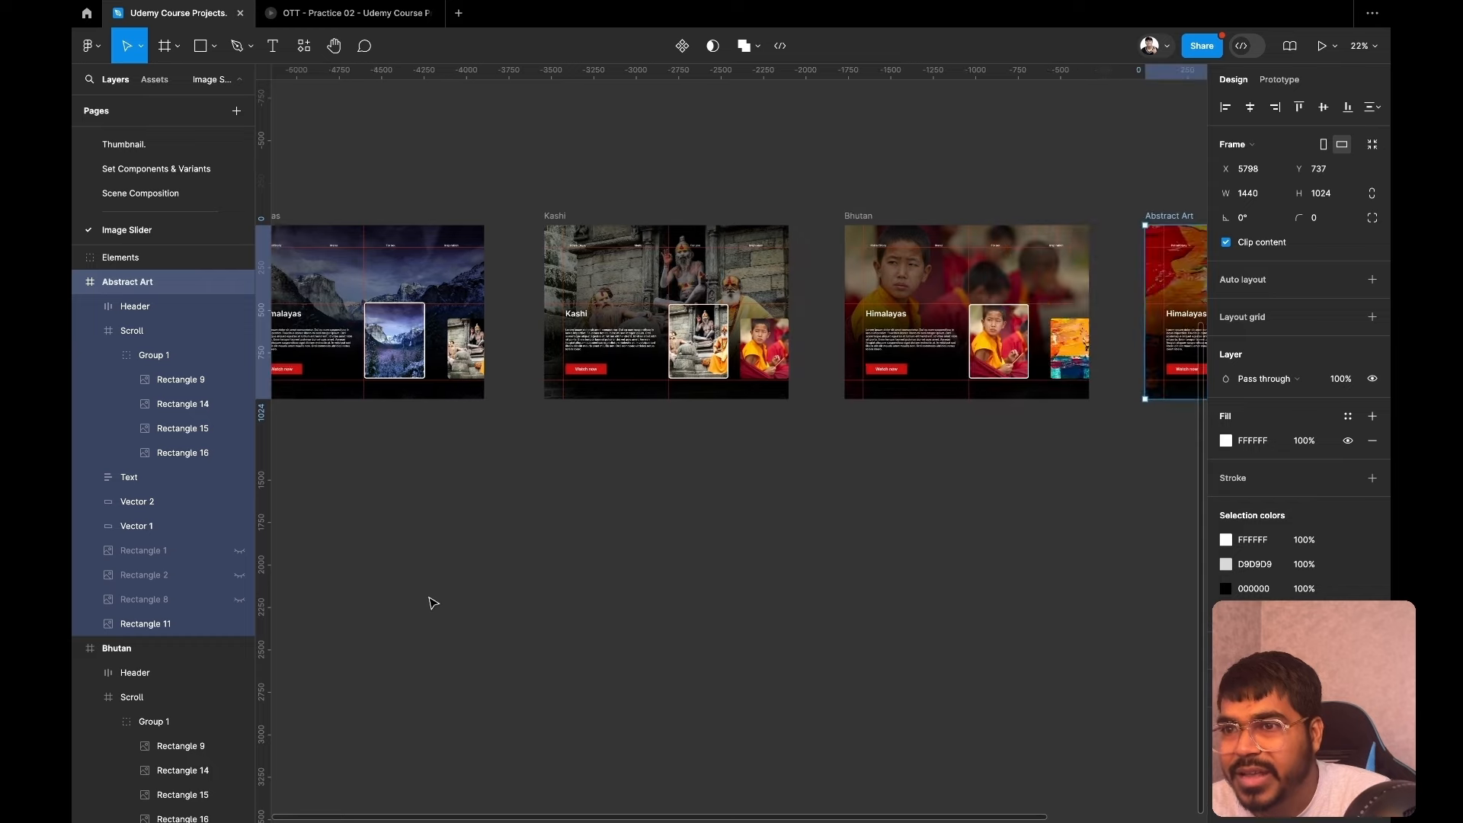
scroll(432, 604, left, 2)
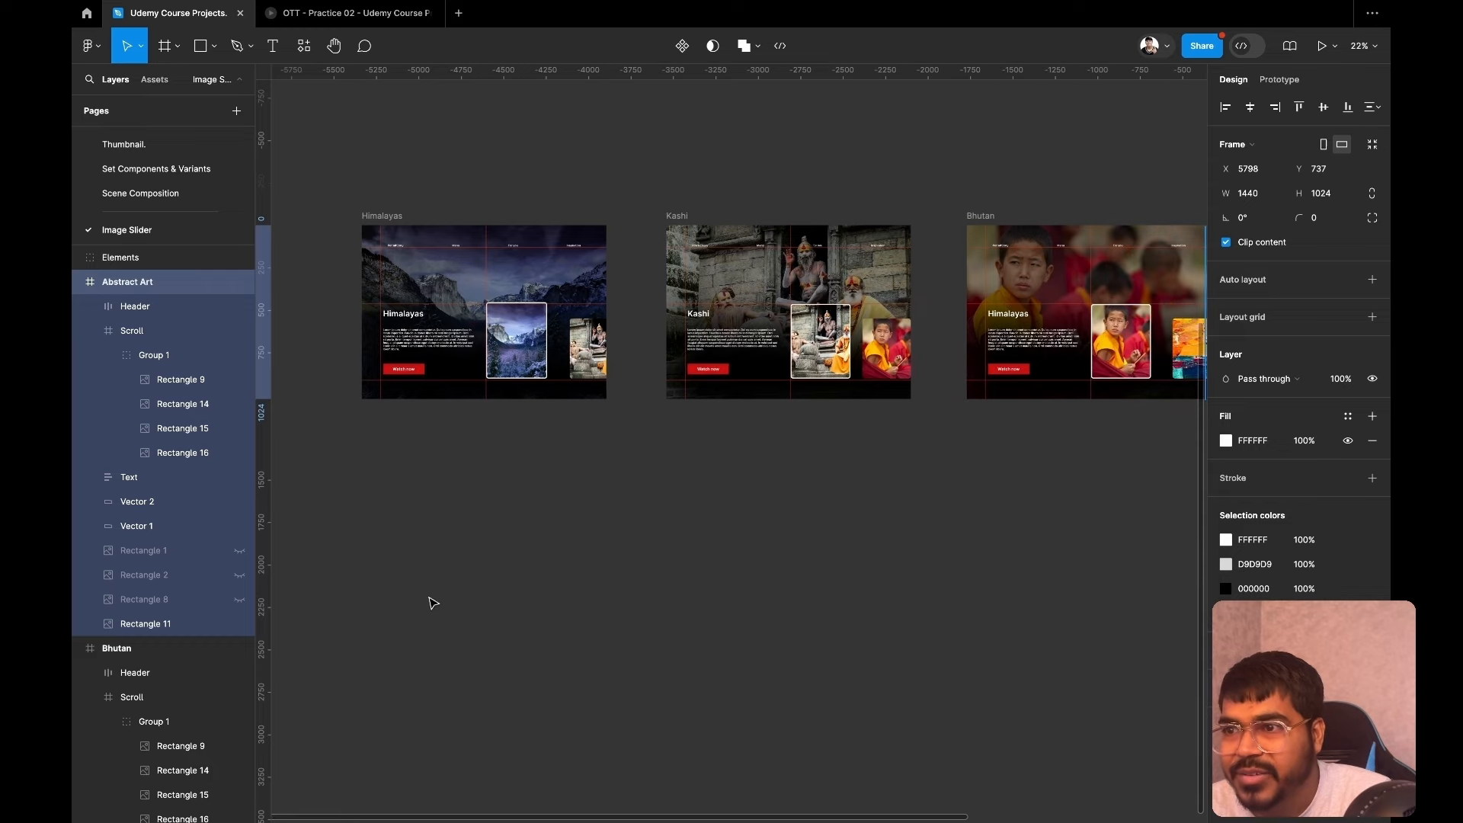
click(1280, 79)
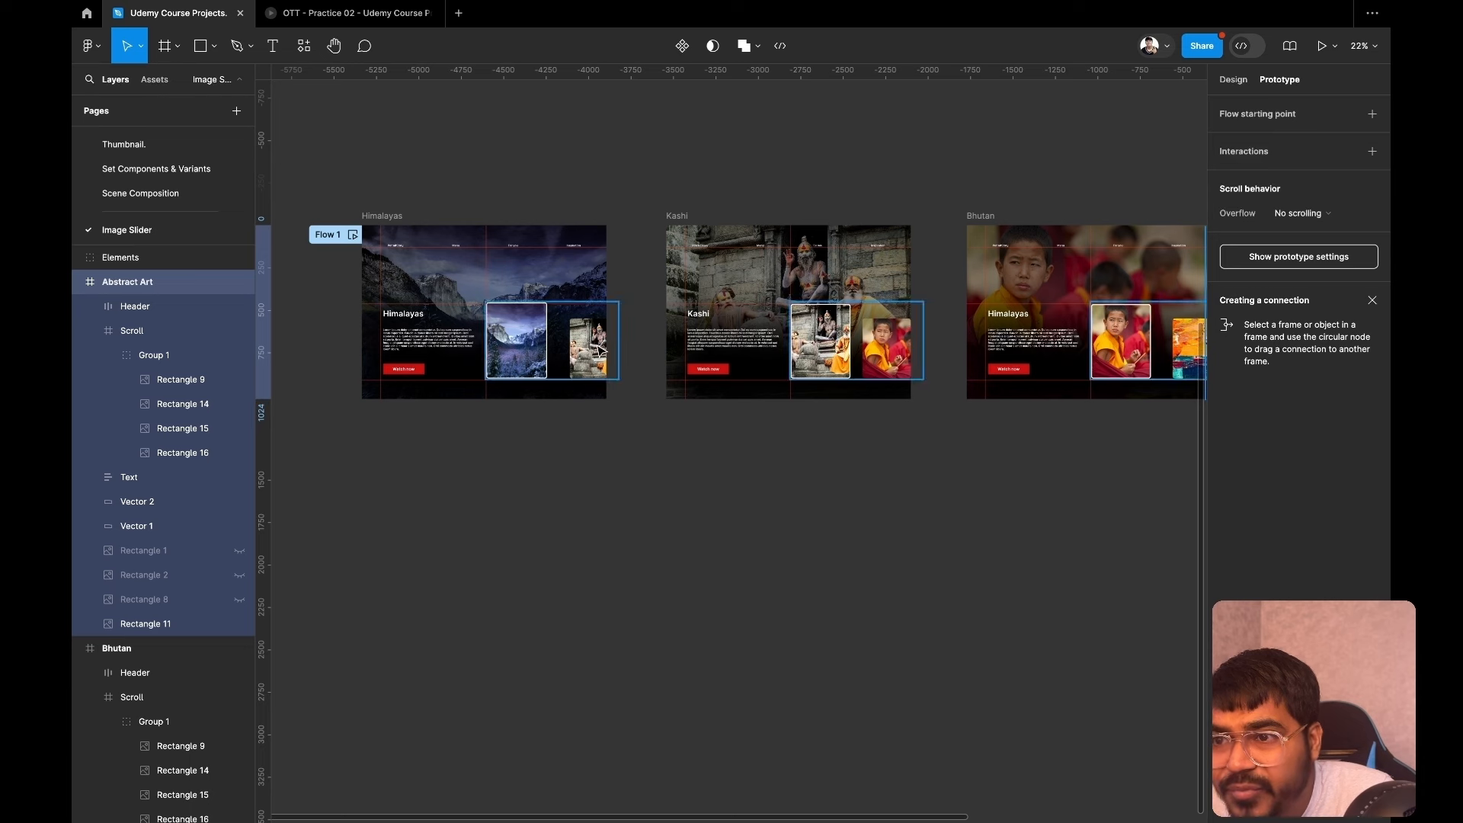
click(601, 349)
click(601, 349)
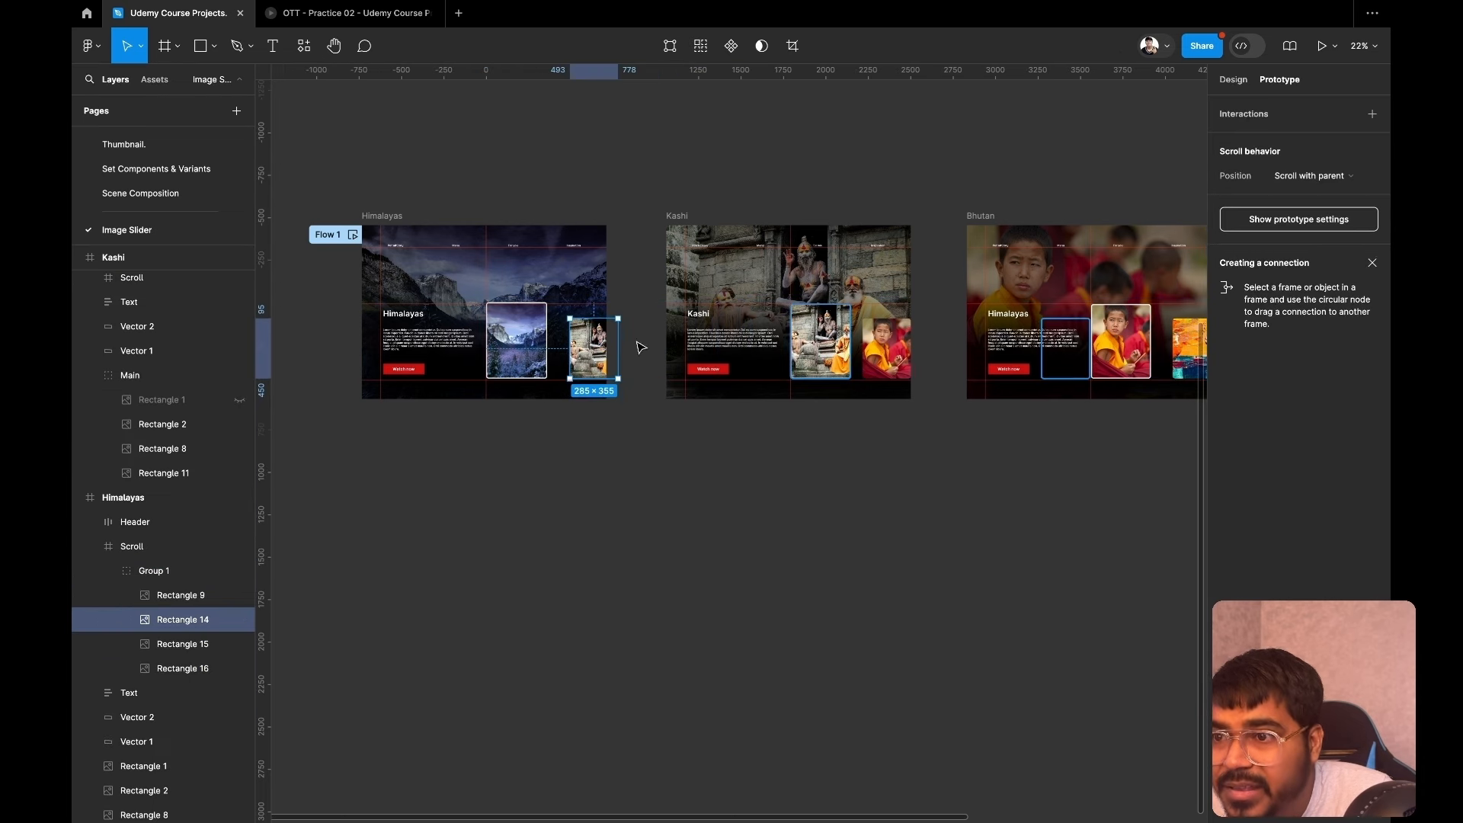
drag(620, 352, 678, 306)
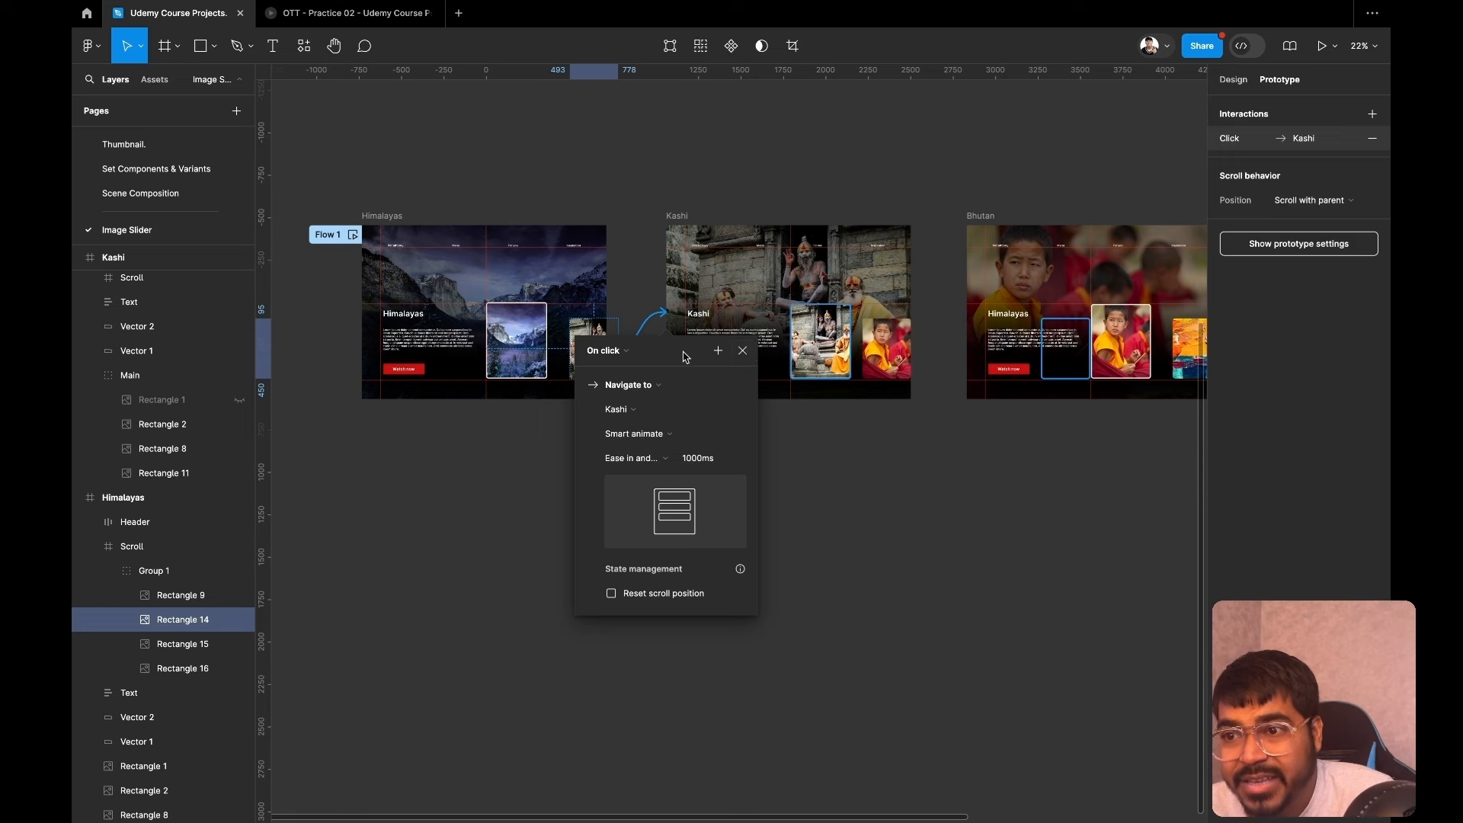
Set the trigger of the sadhu card's connection to the Kashi frame to On drag.
click(618, 353)
click(617, 370)
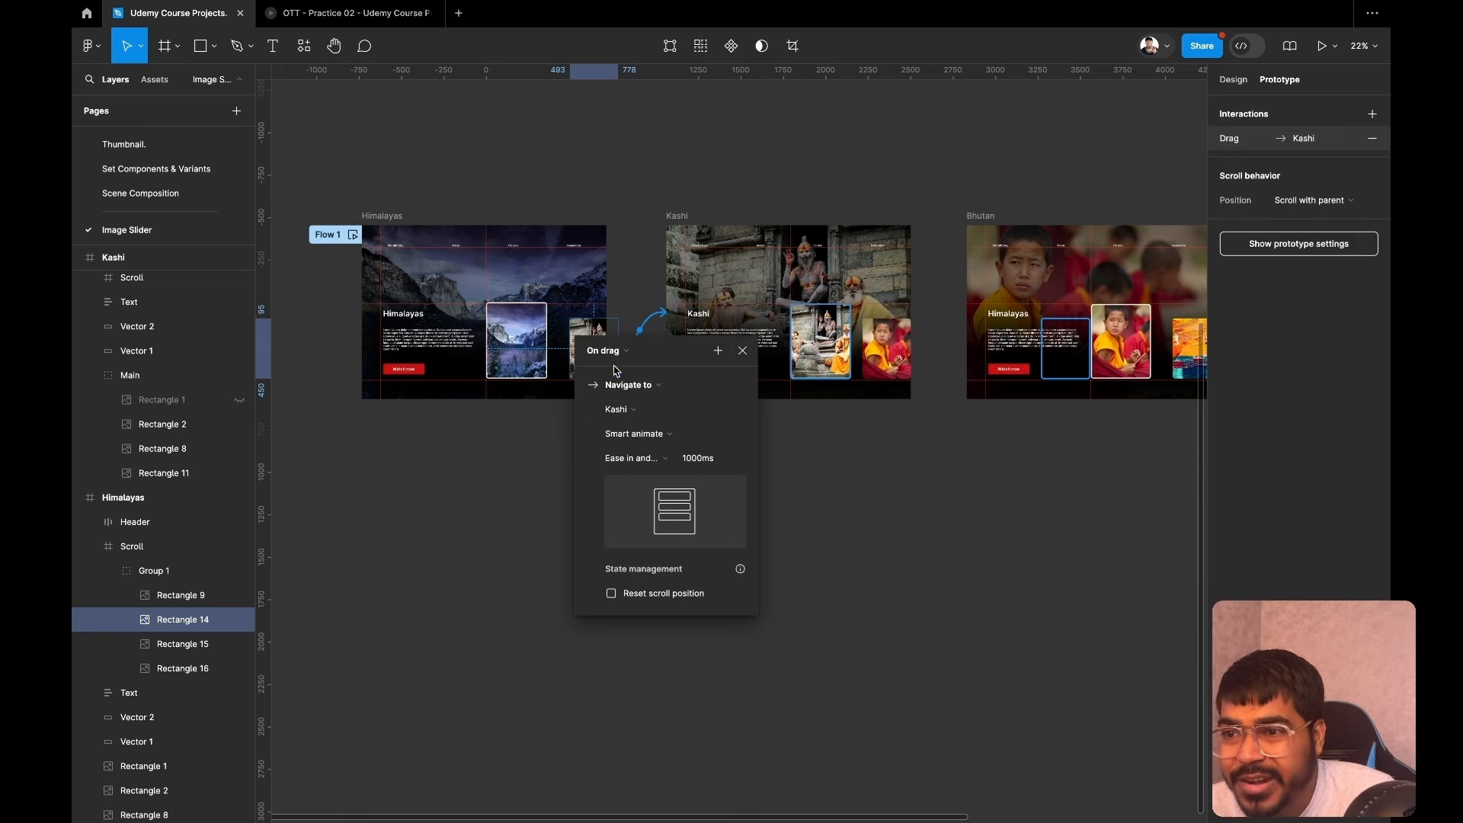
click(742, 352)
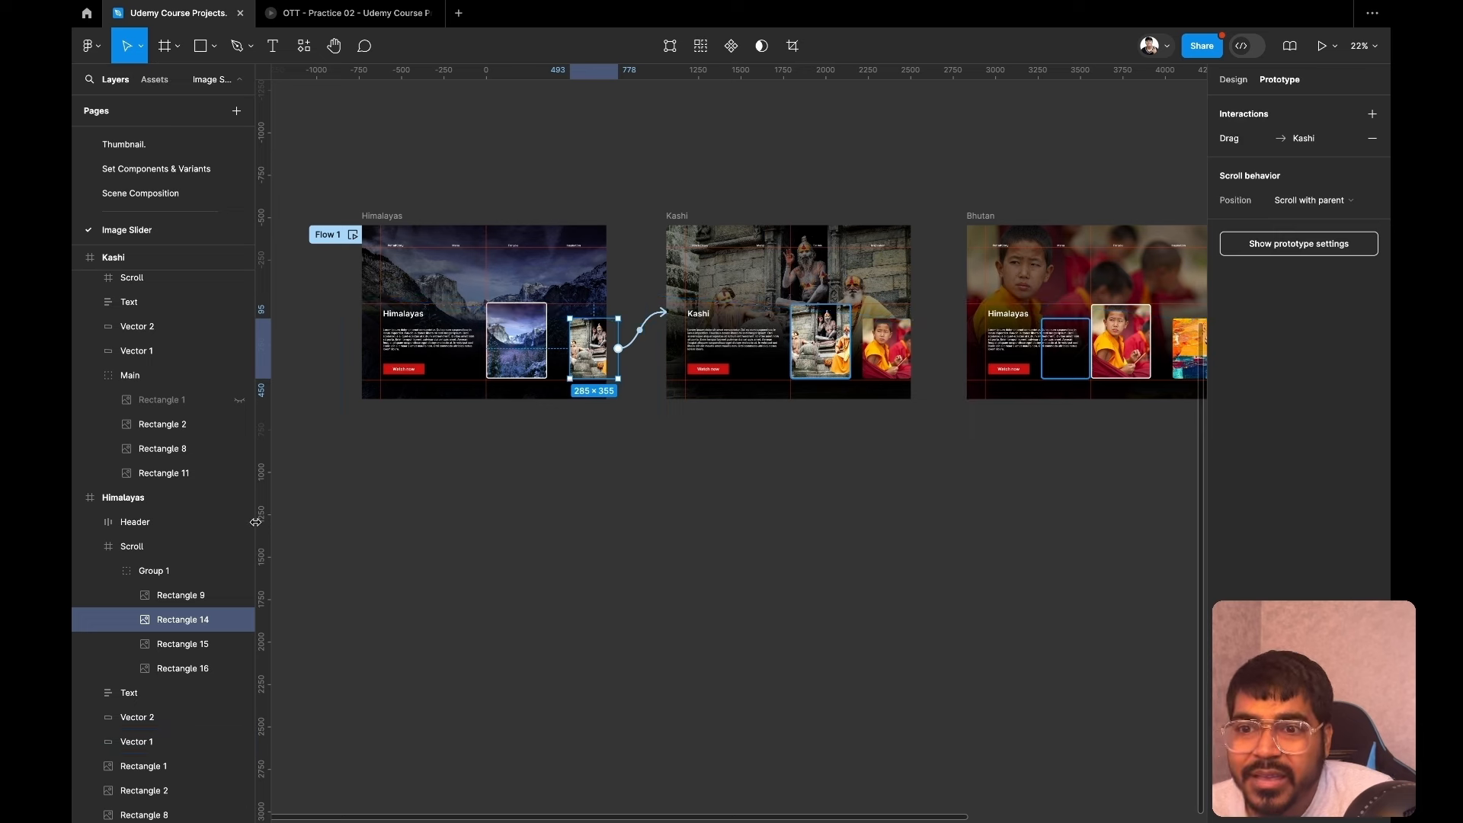
Unhide the mountain image, Rectangle 1, in the Kashi frame's Main group and select it for design editing.
click(239, 402)
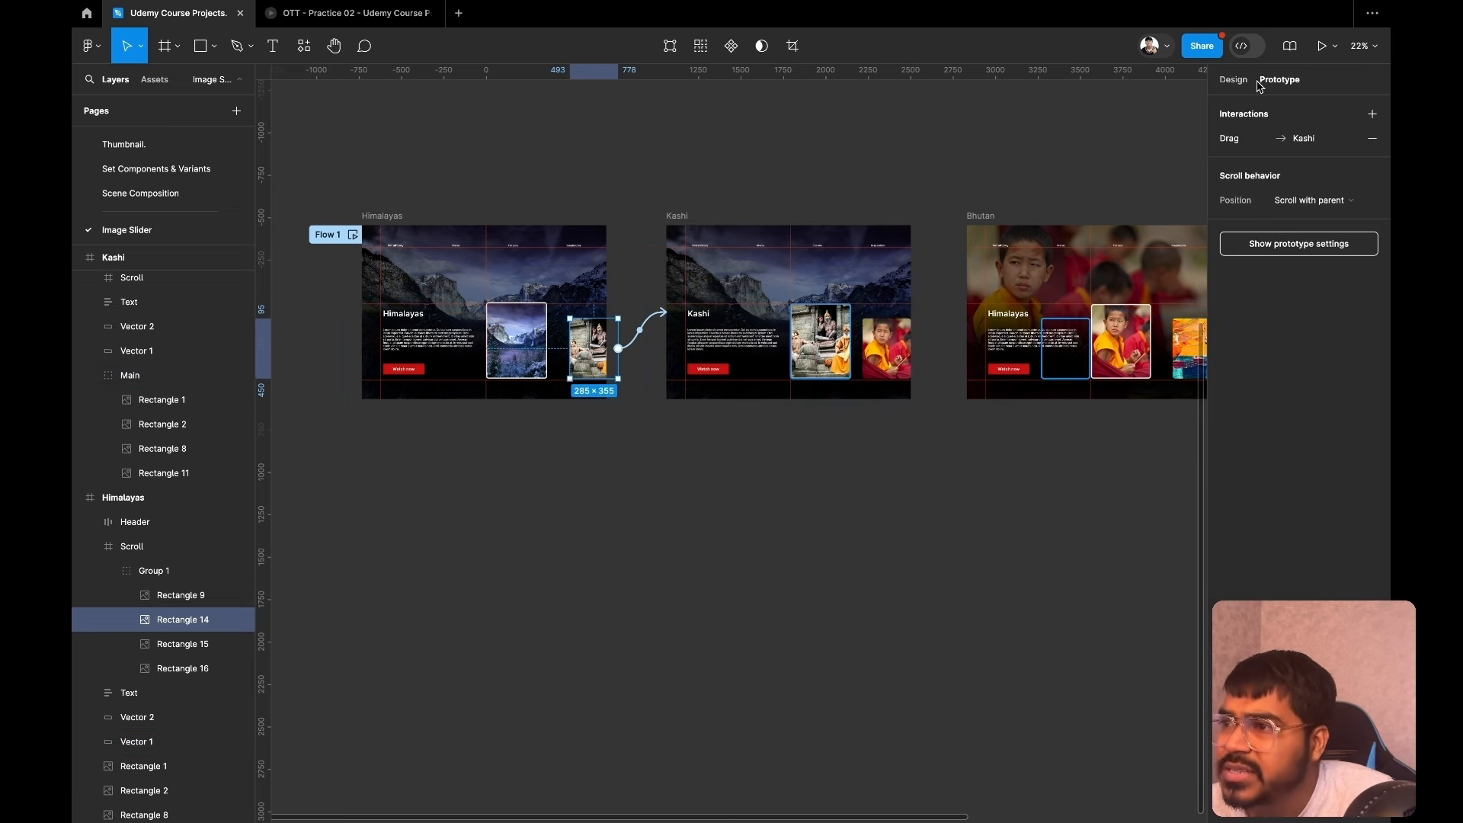
click(1233, 81)
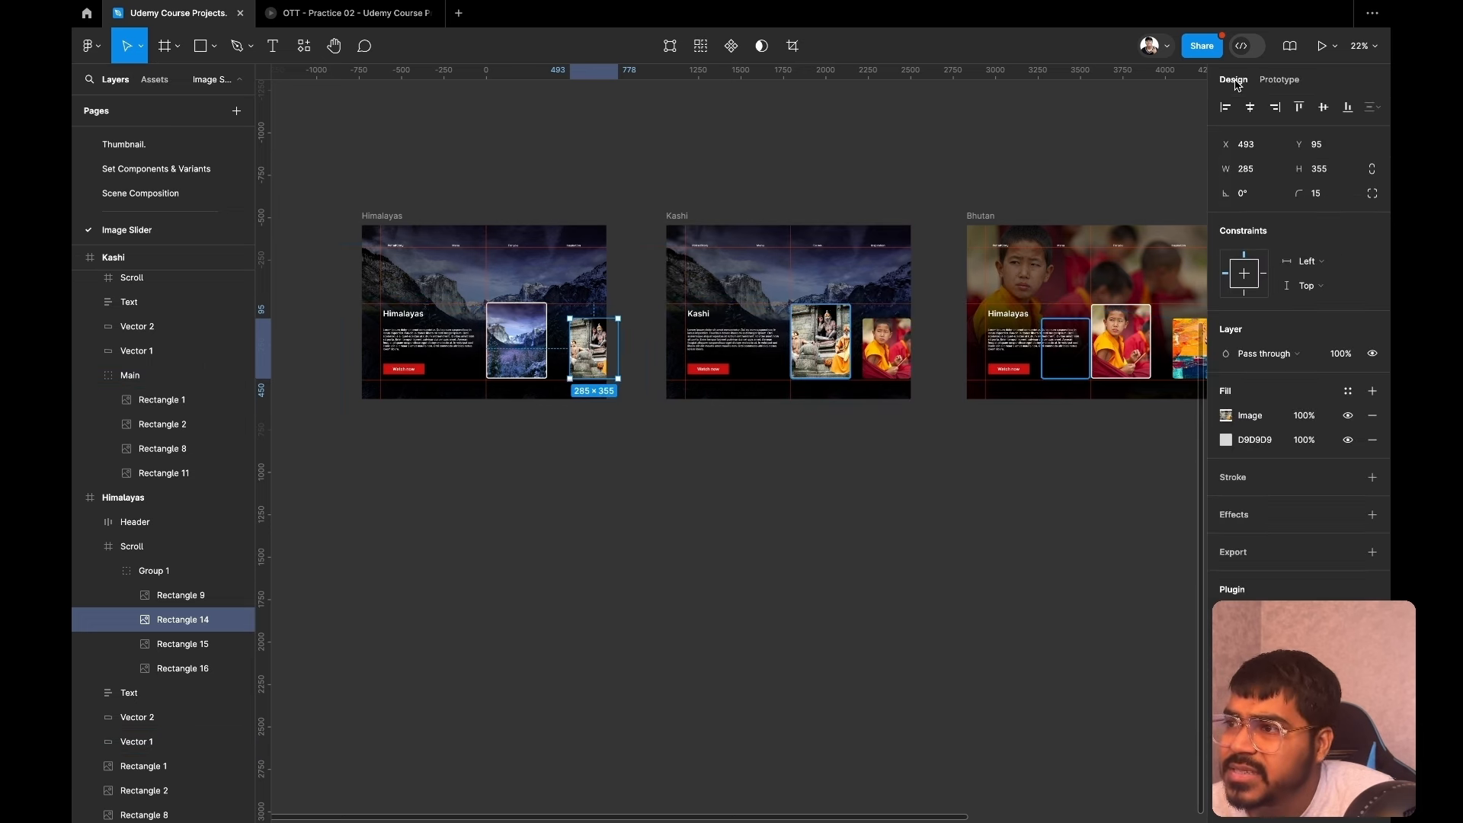
click(174, 404)
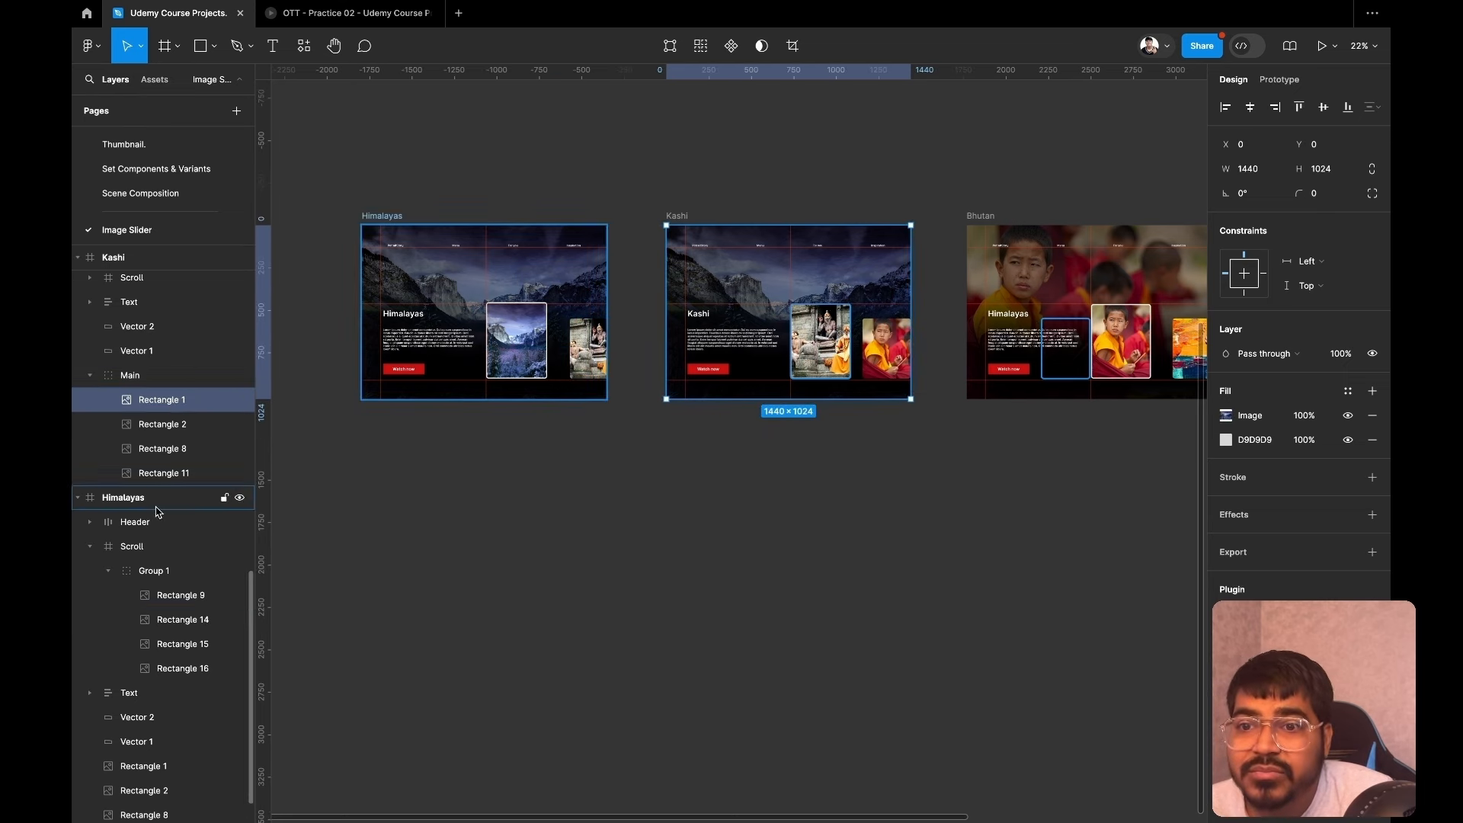
Set the white stroke's opacity to 0% on the Himalayas frame's mountain card, Rectangle 9.
click(192, 597)
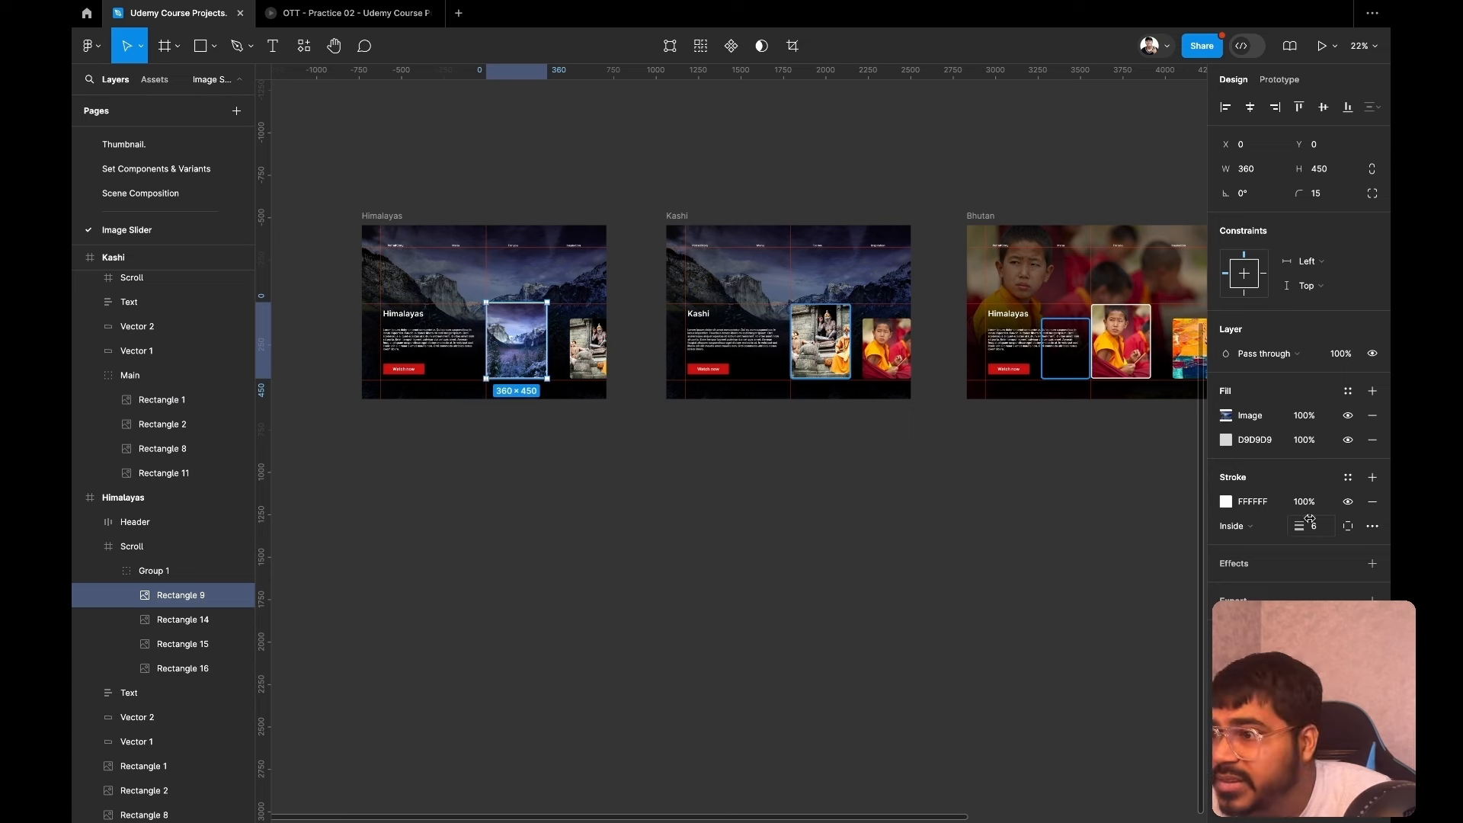
click(1306, 502)
key(BackSpace)
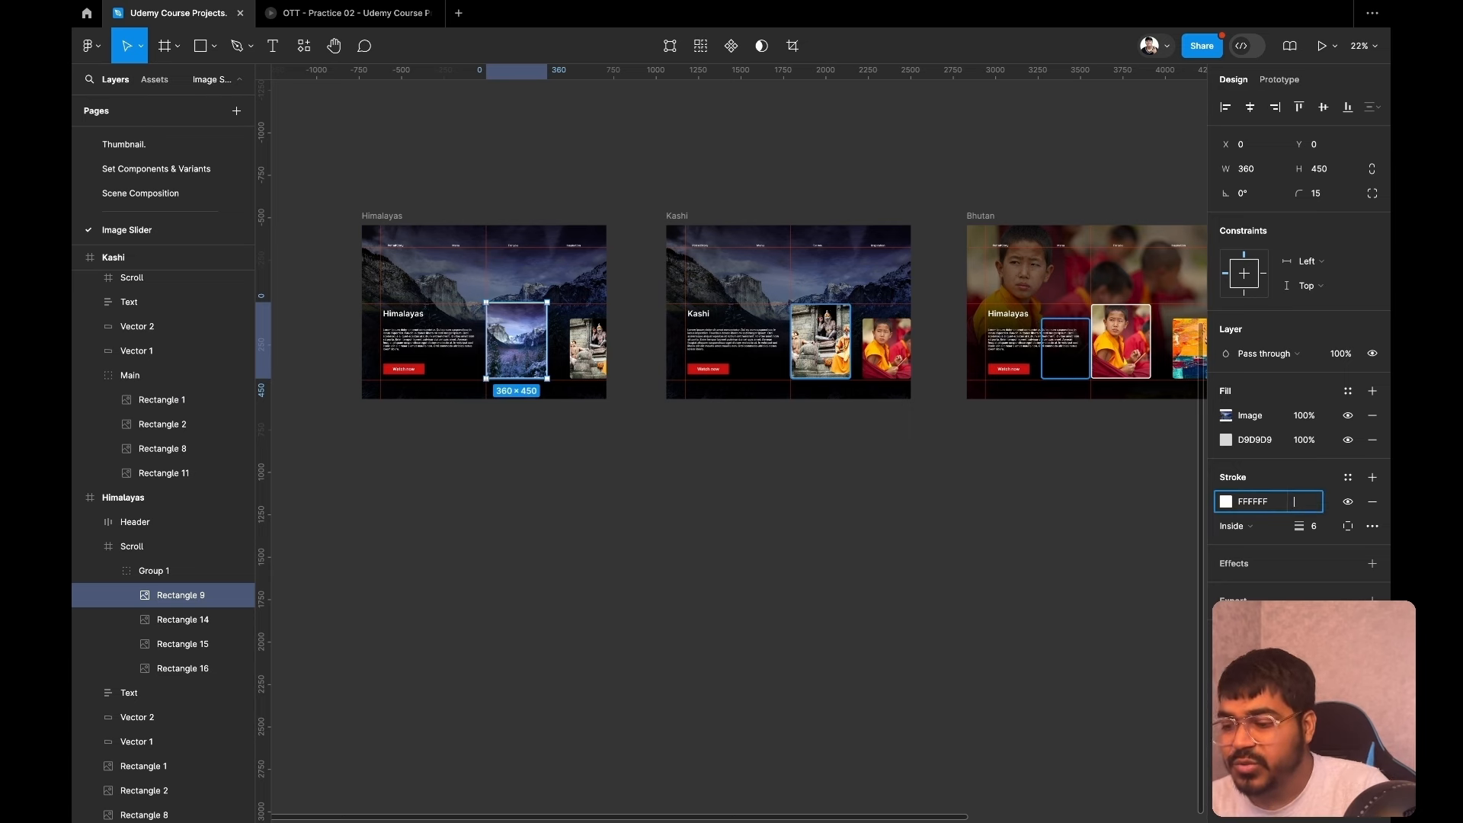
key(Return)
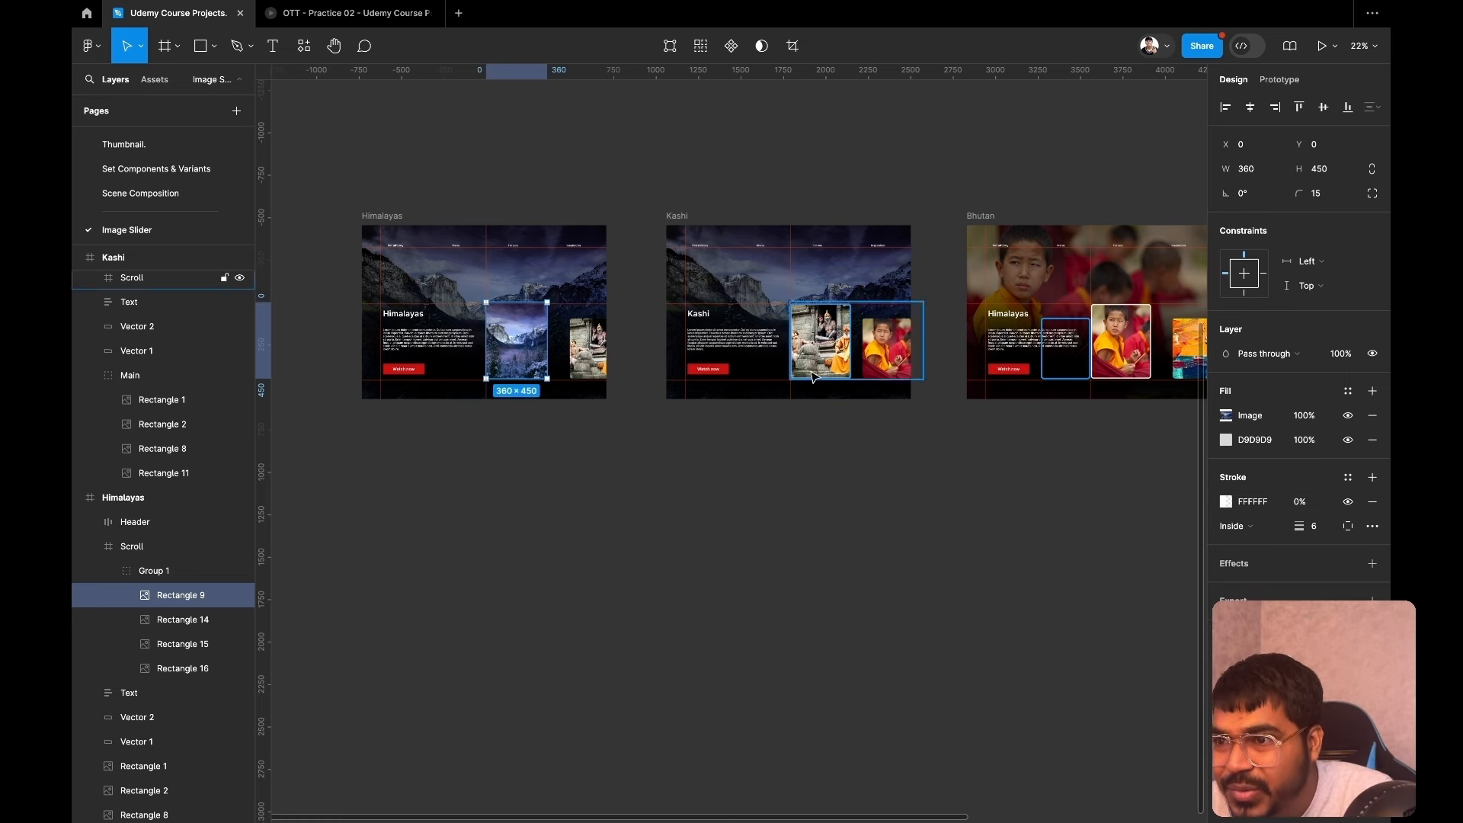
Give the Himalayas sadhu card's drag connection to Kashi a custom bezier easing of about 1, 0, 0.01, 1.
click(581, 361)
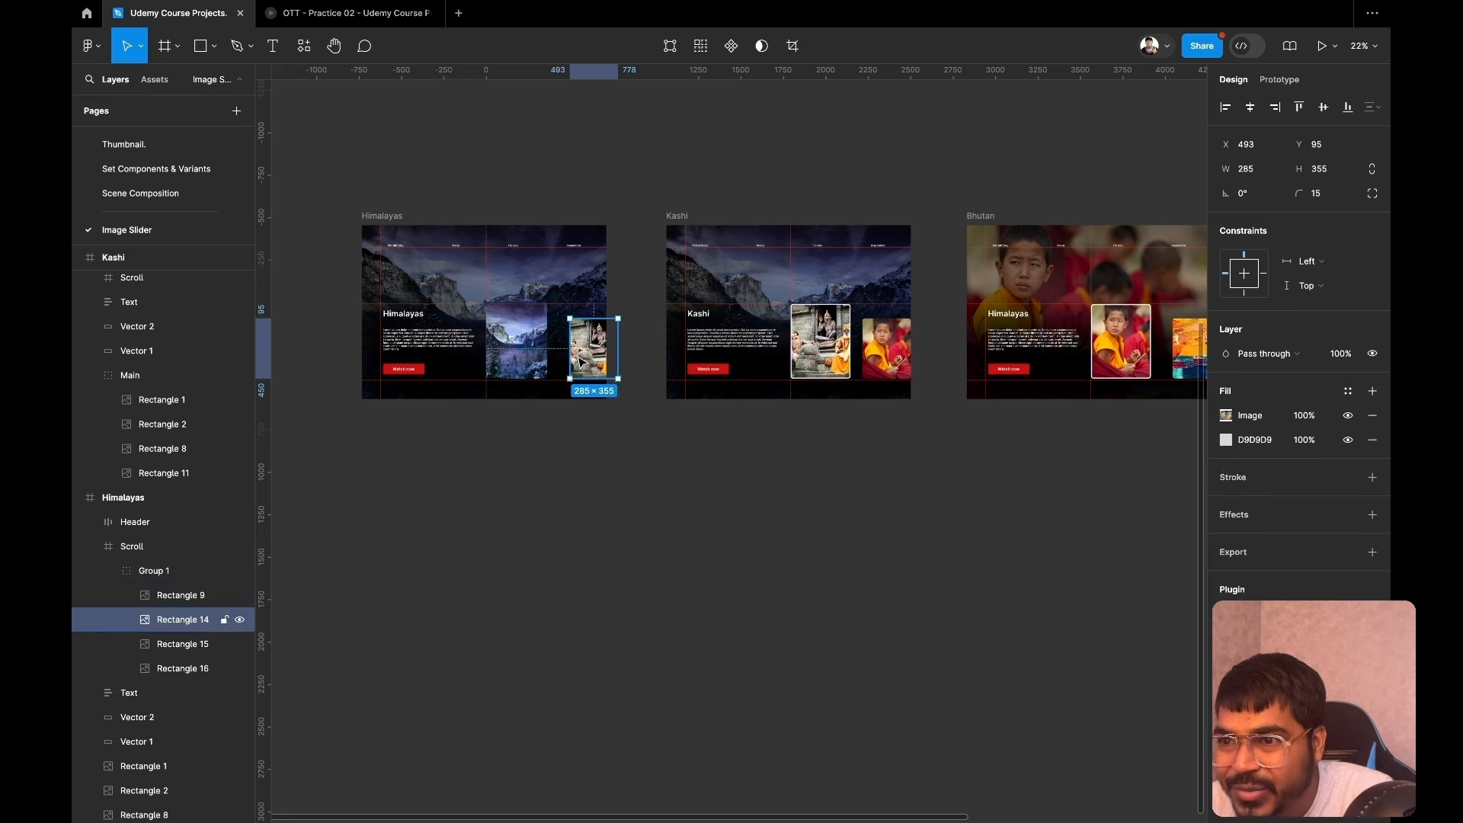
click(1279, 80)
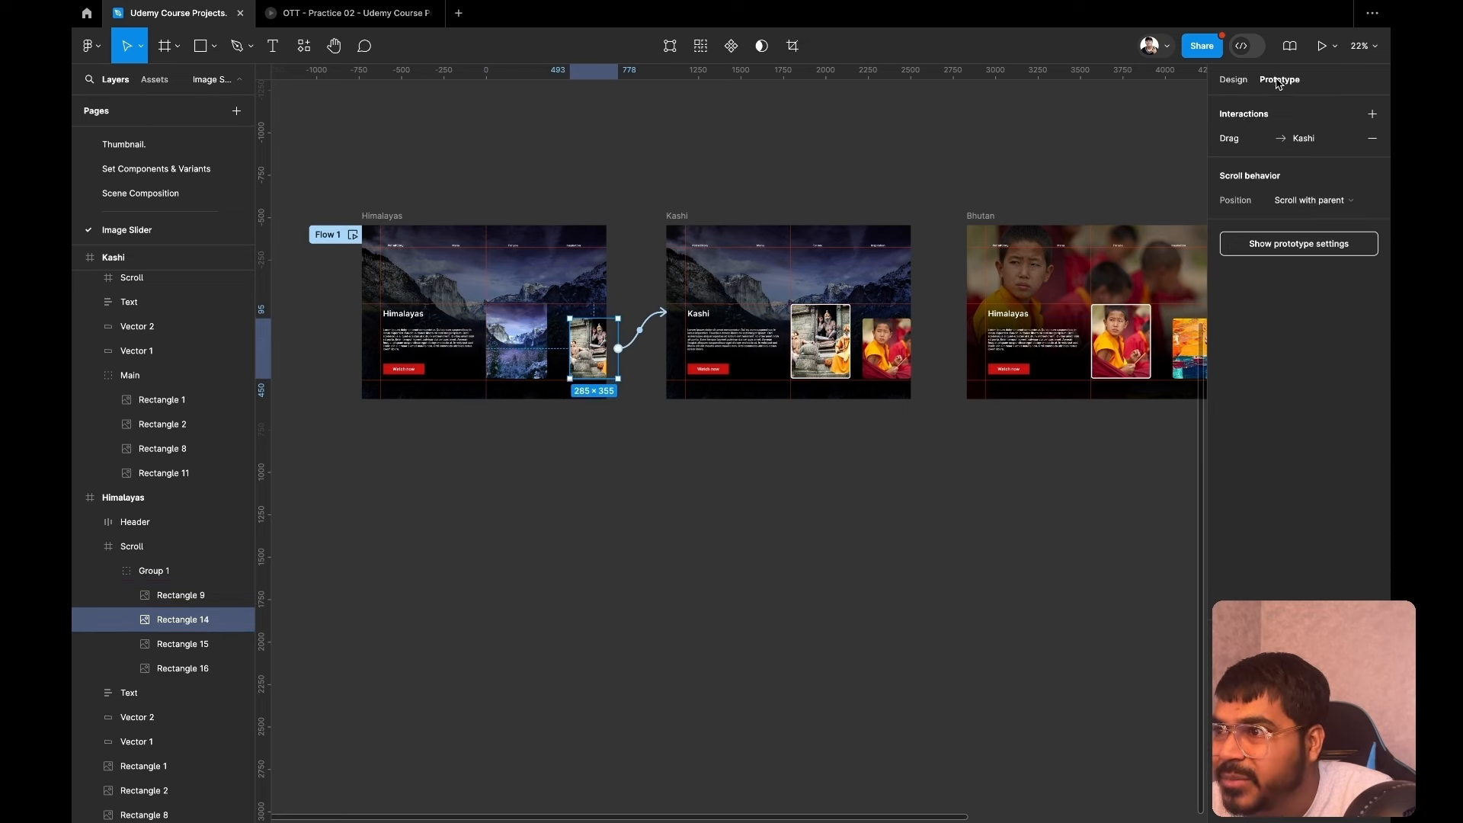
click(1230, 140)
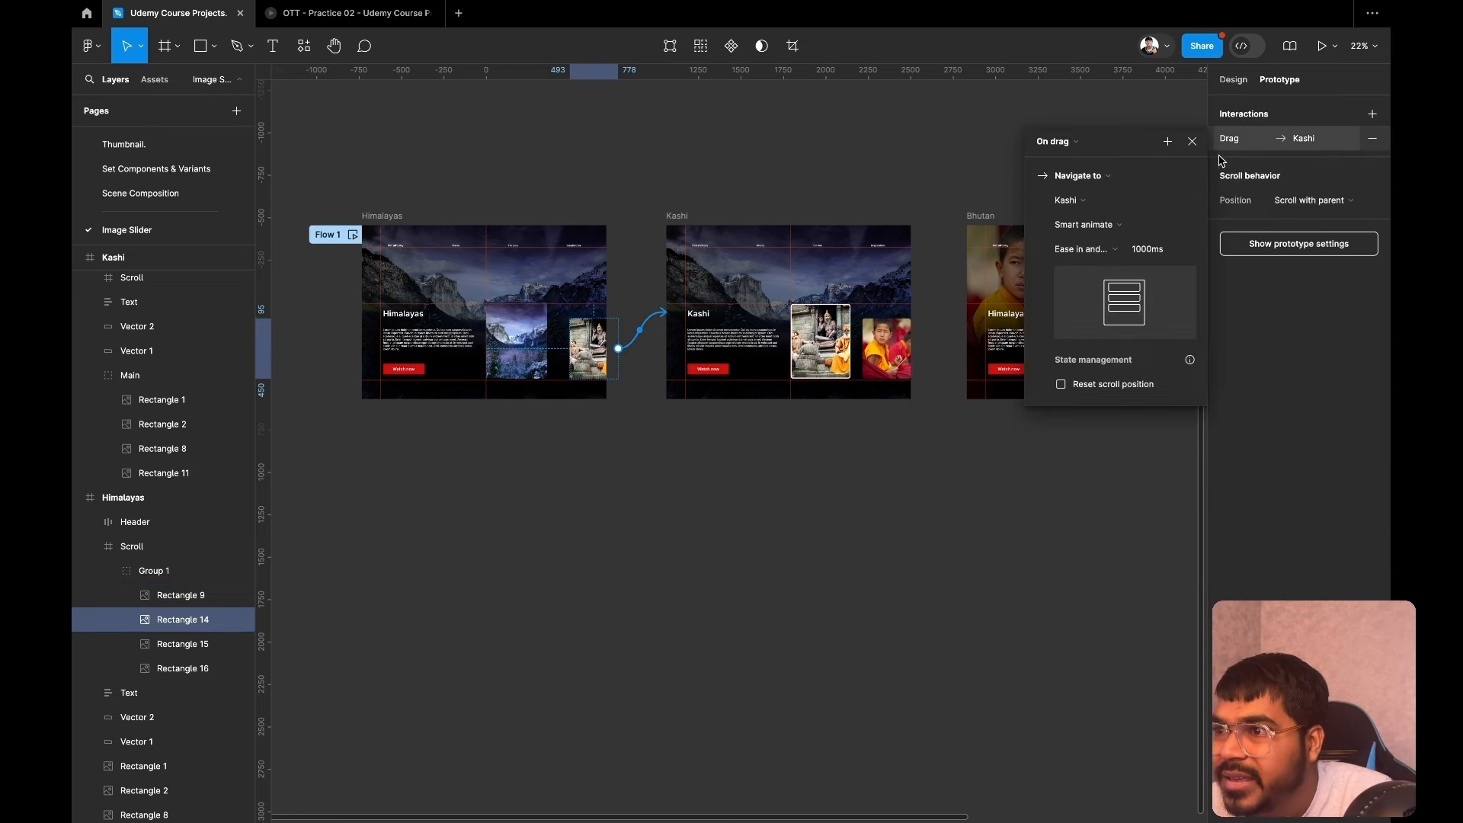
click(1117, 249)
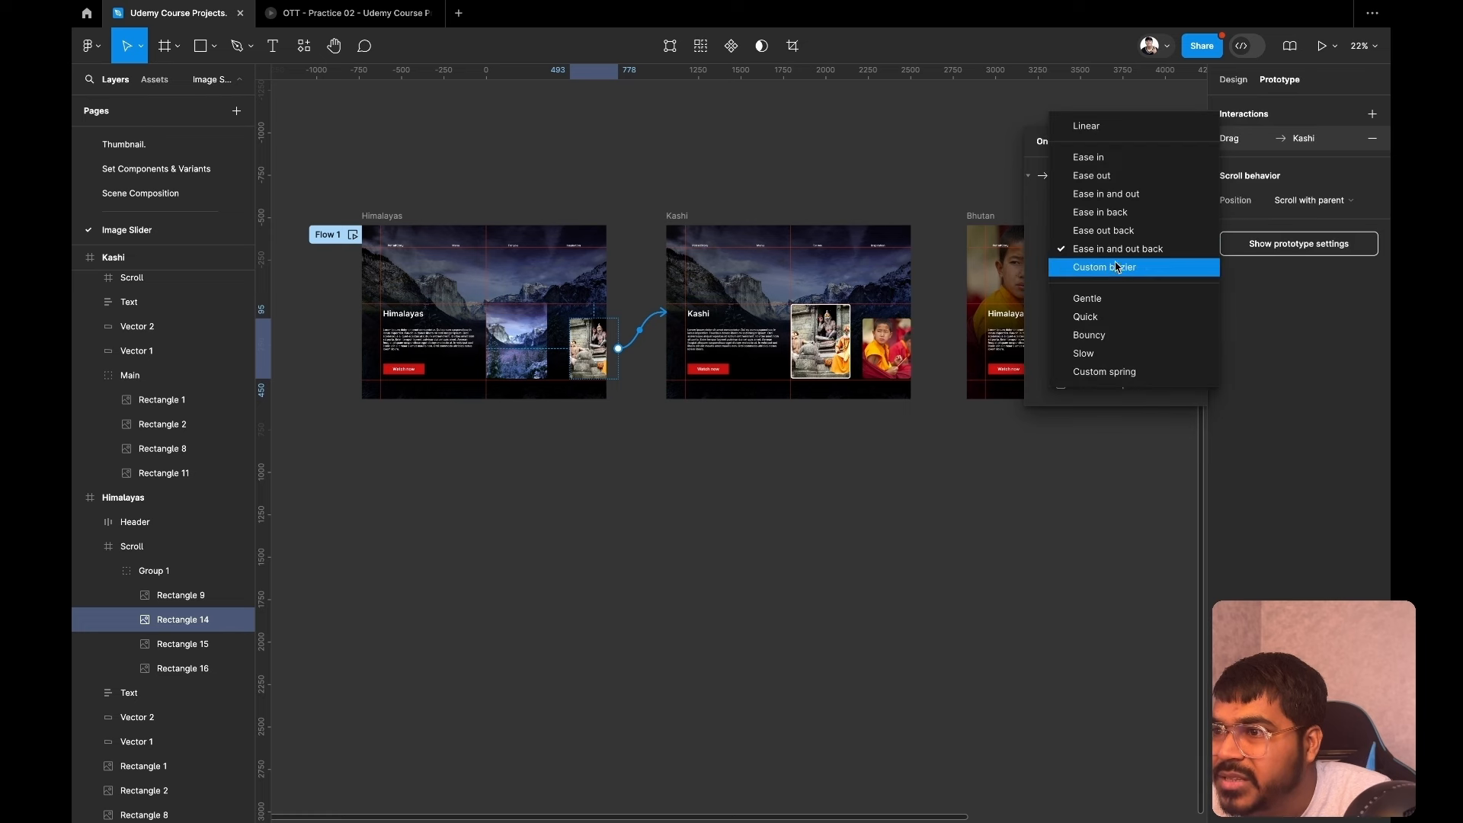
click(1116, 267)
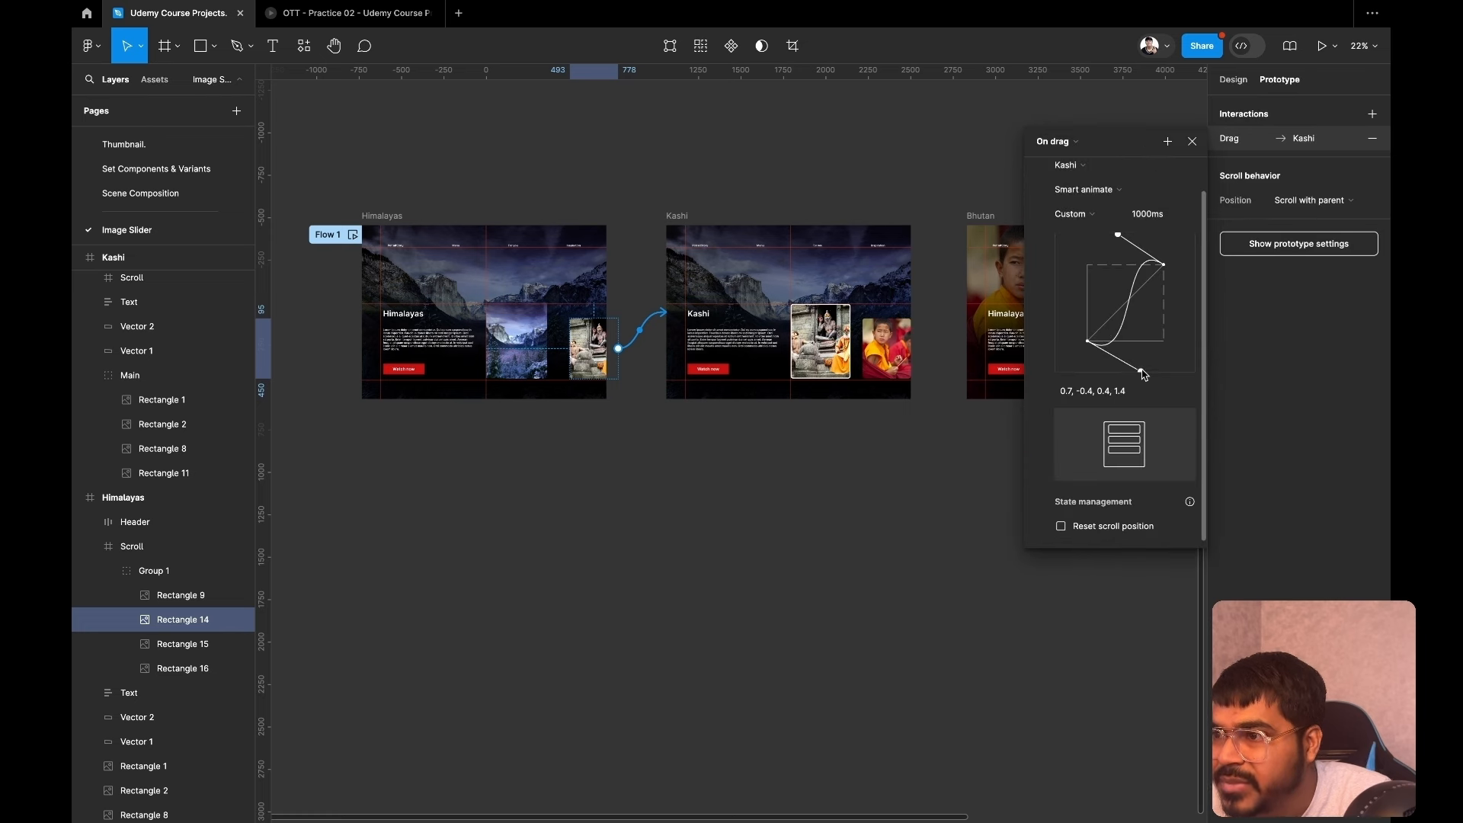
drag(1144, 374, 1166, 341)
drag(1117, 235, 1090, 267)
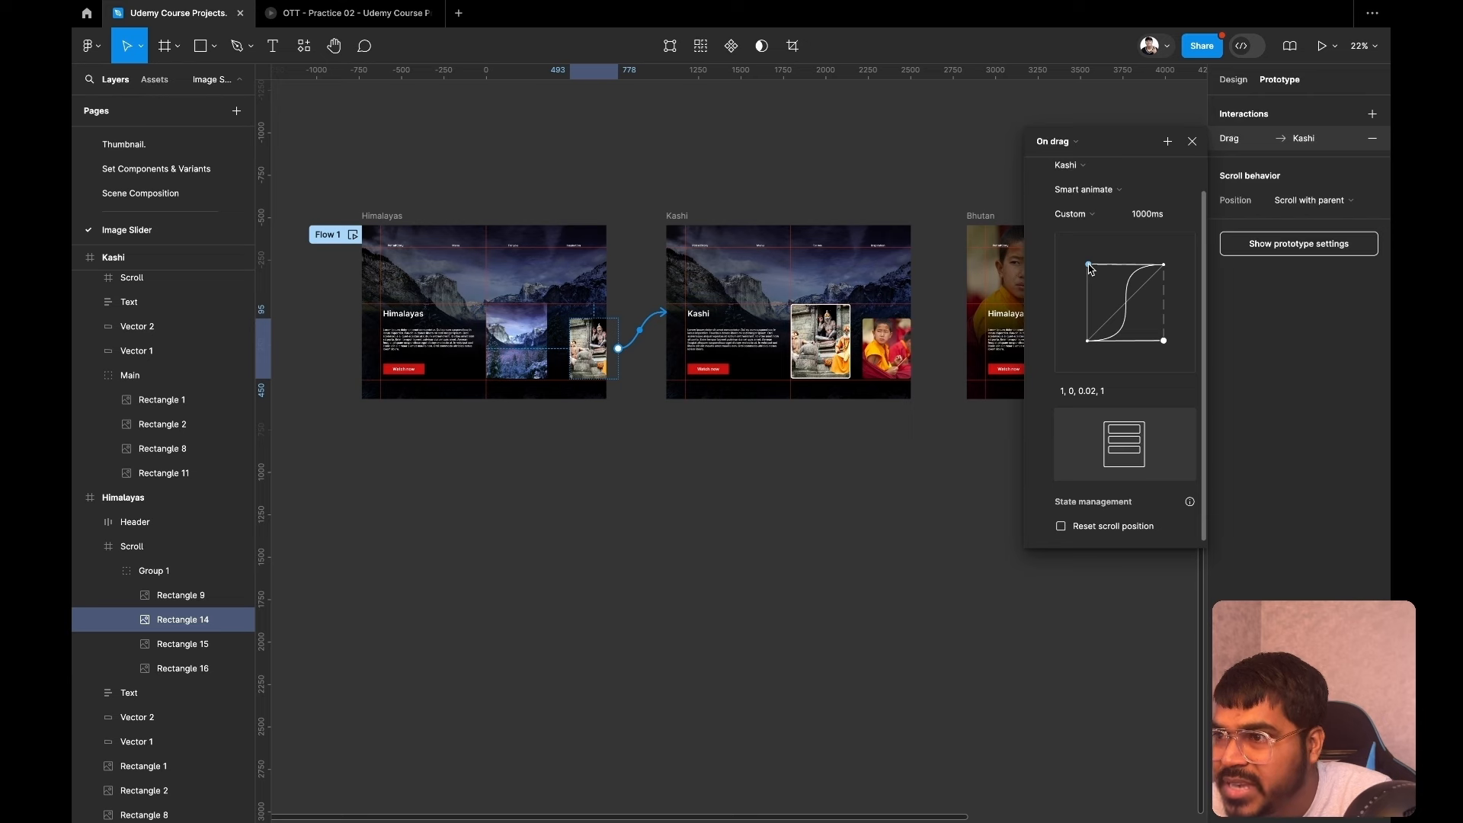
click(1192, 143)
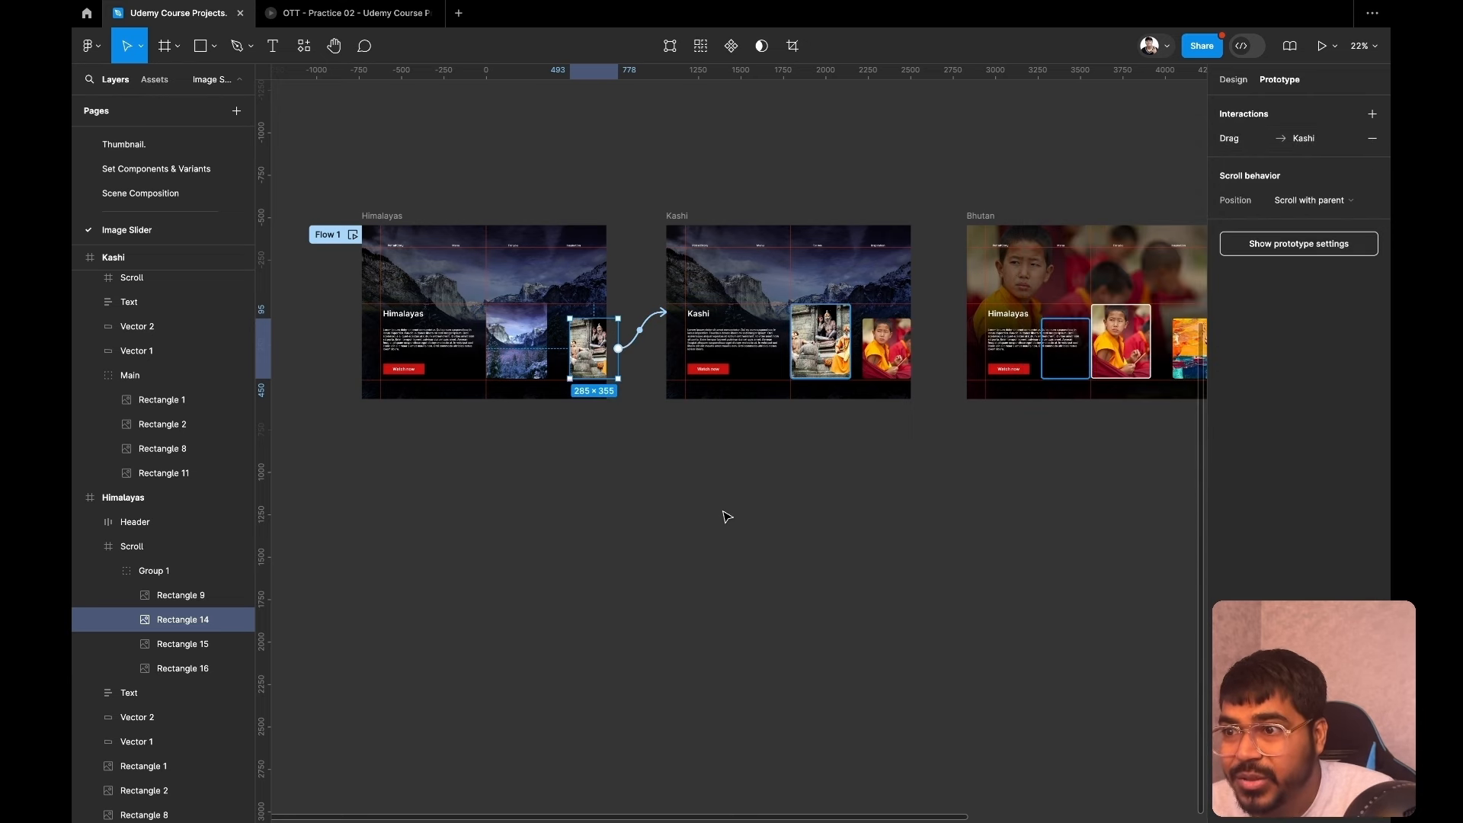
Connect the Kashi frame's sadhu card, Rectangle 14, back to the Himalayas frame with an On drag trigger.
click(817, 365)
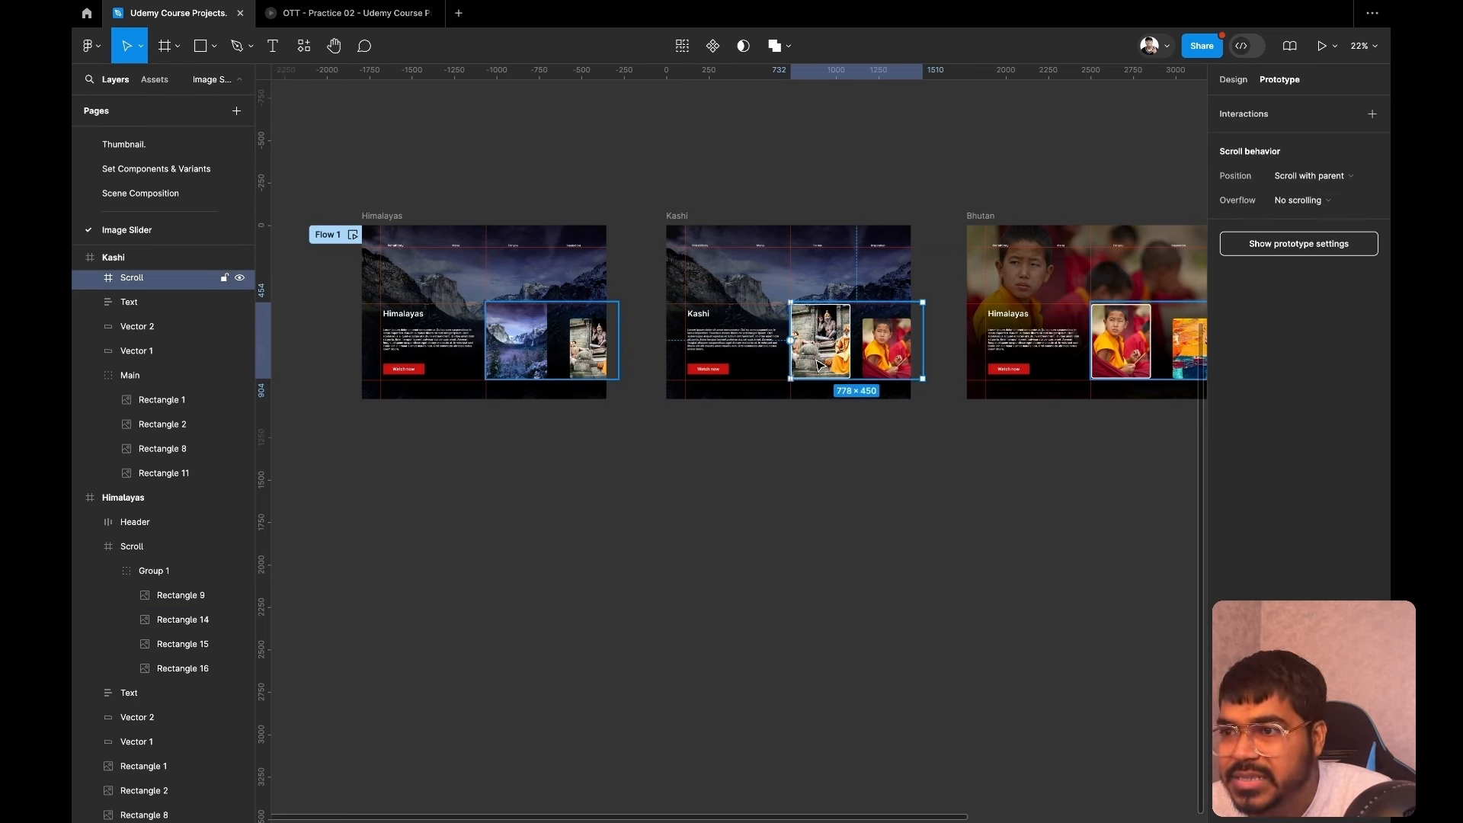
double_click(818, 365)
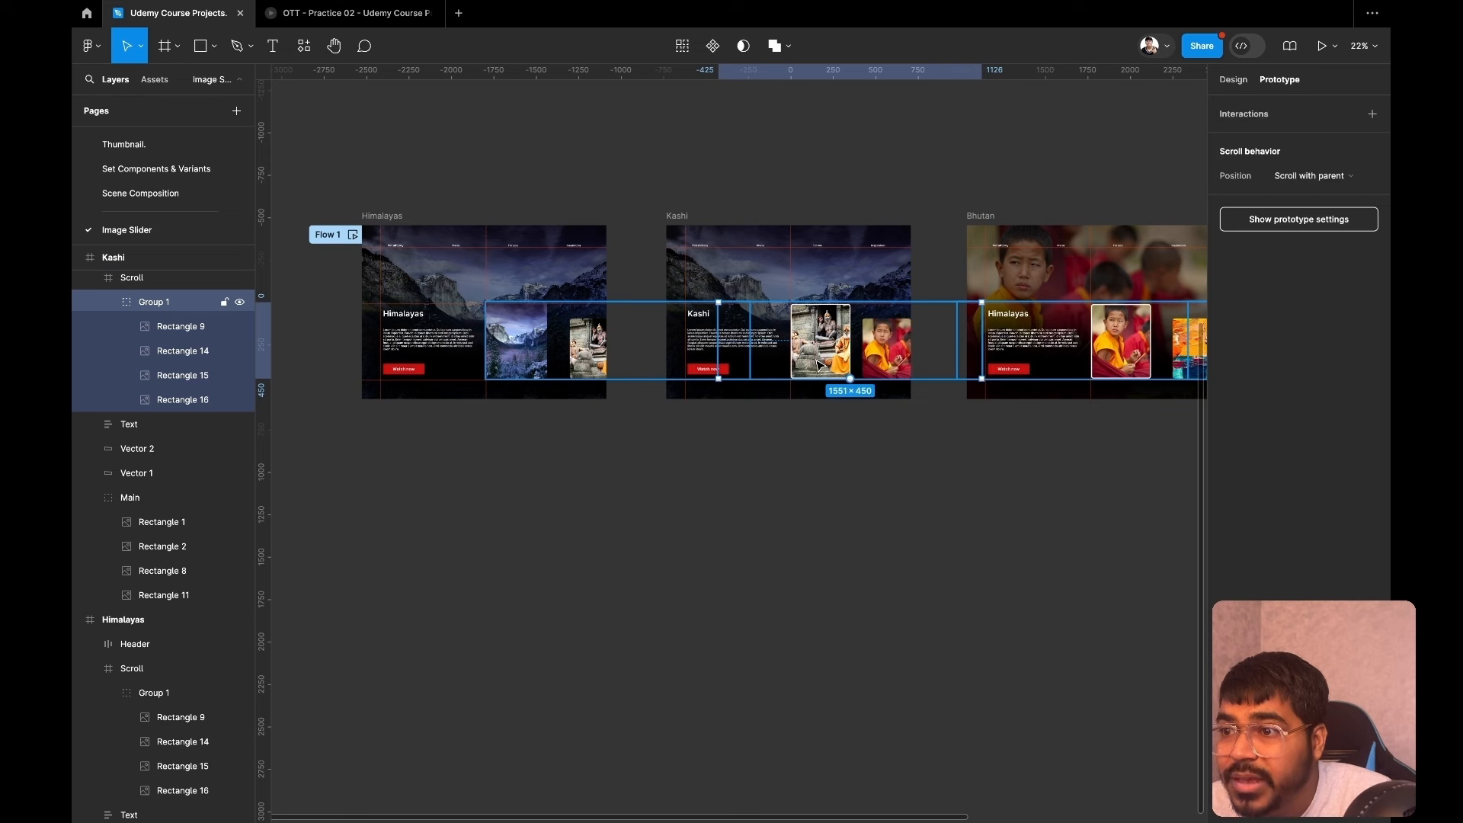
double_click(818, 365)
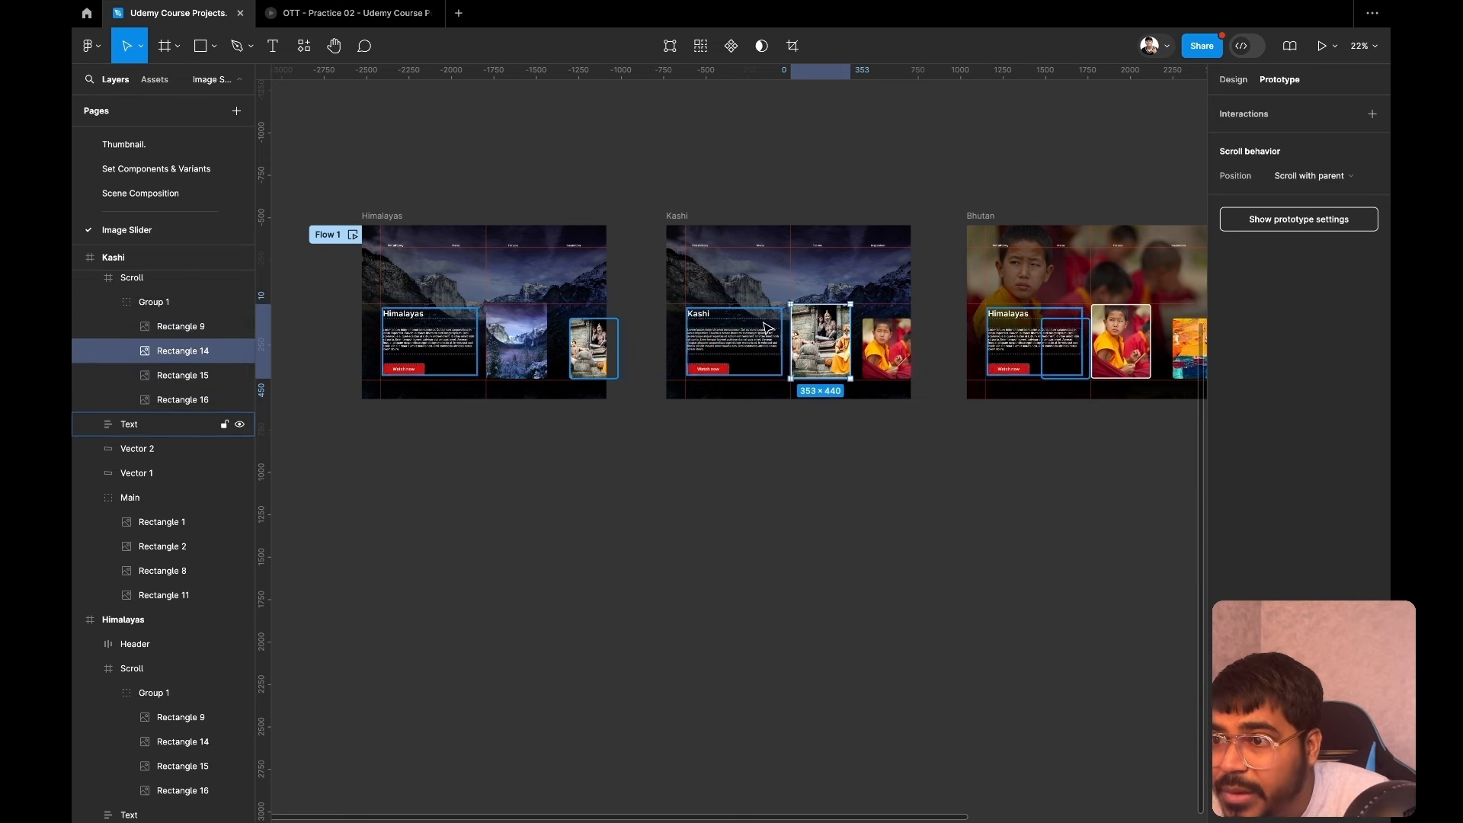
drag(790, 343, 608, 288)
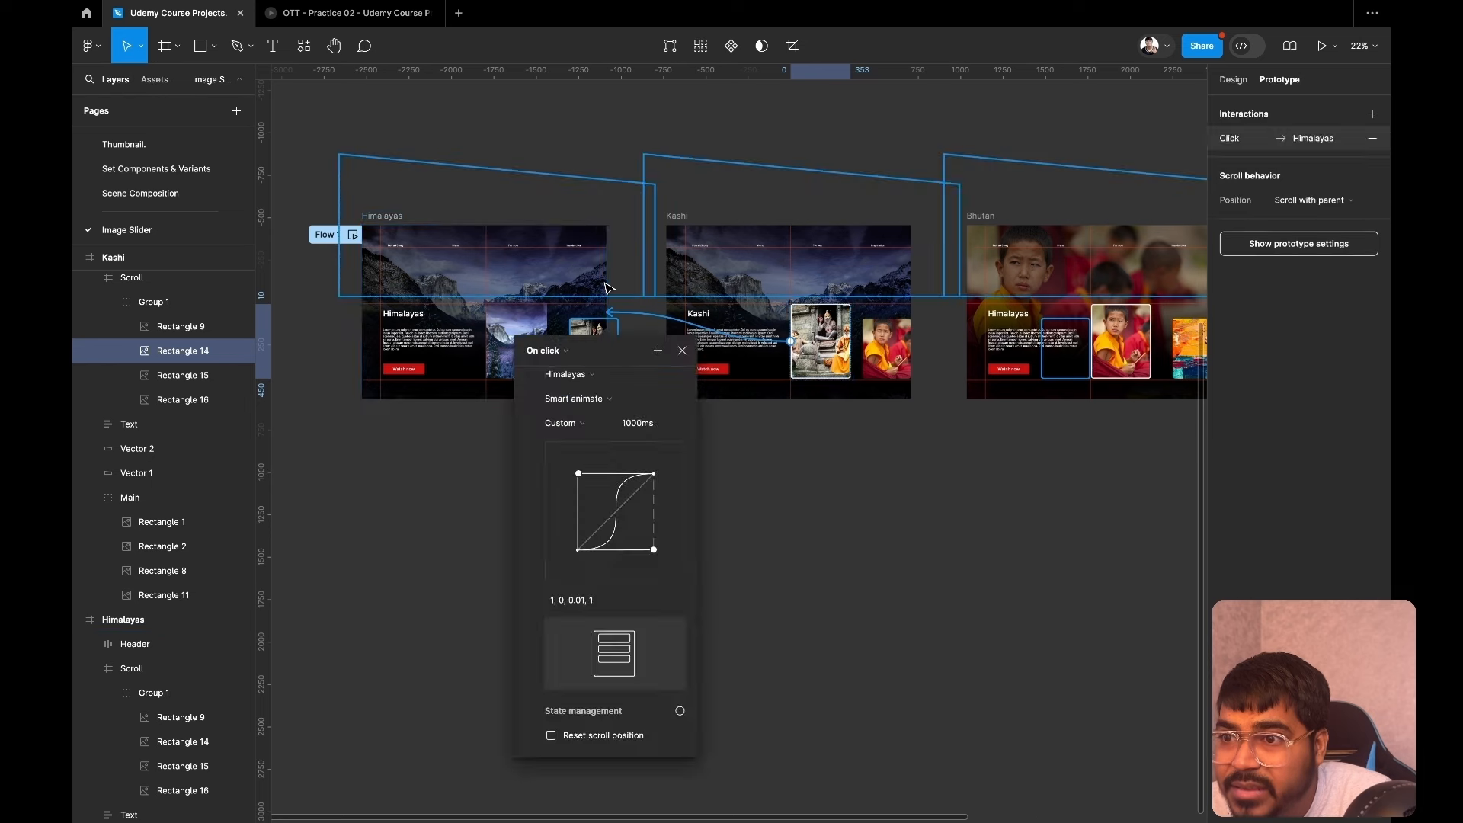
click(562, 352)
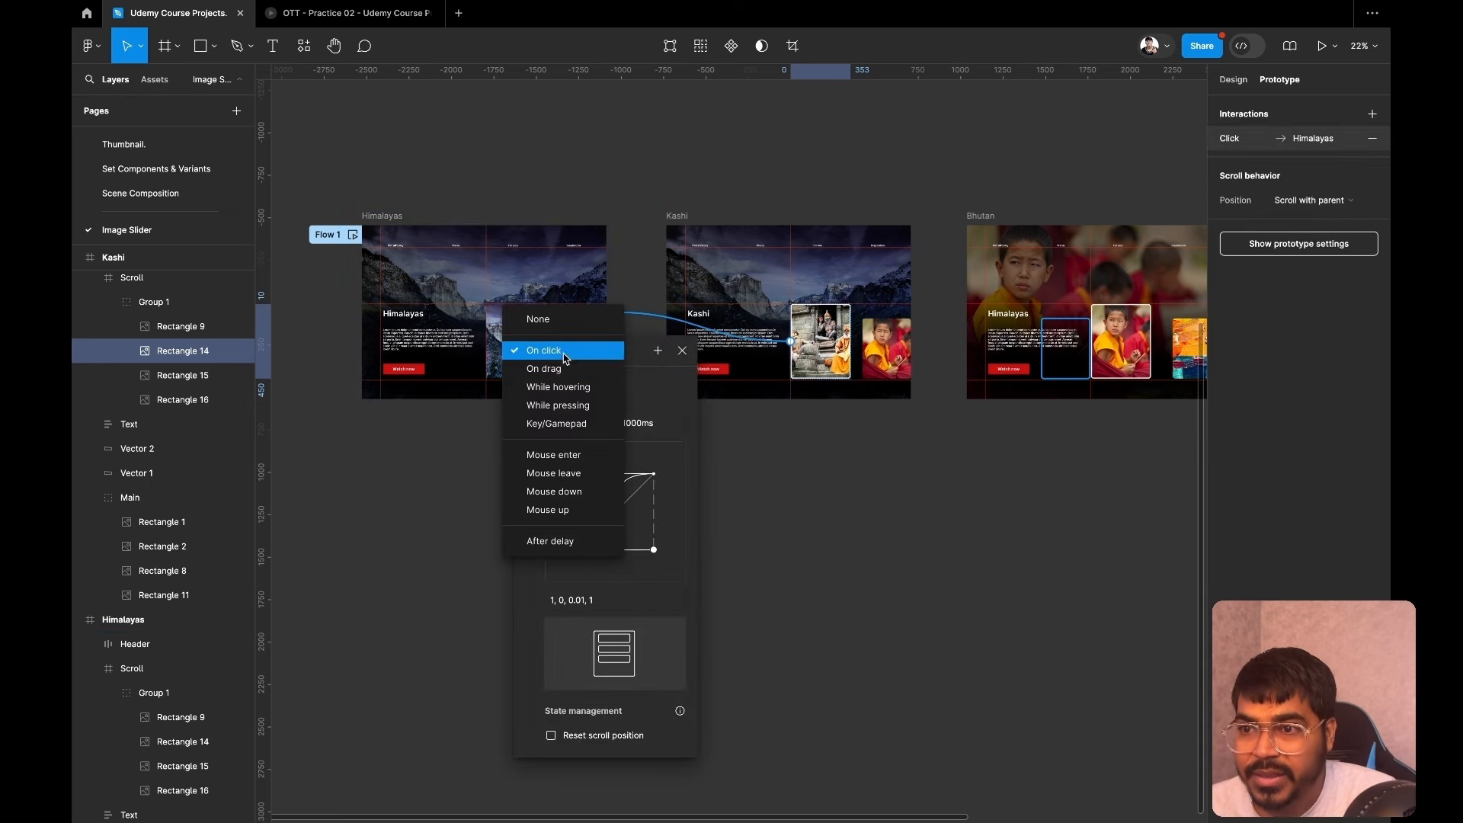
click(560, 371)
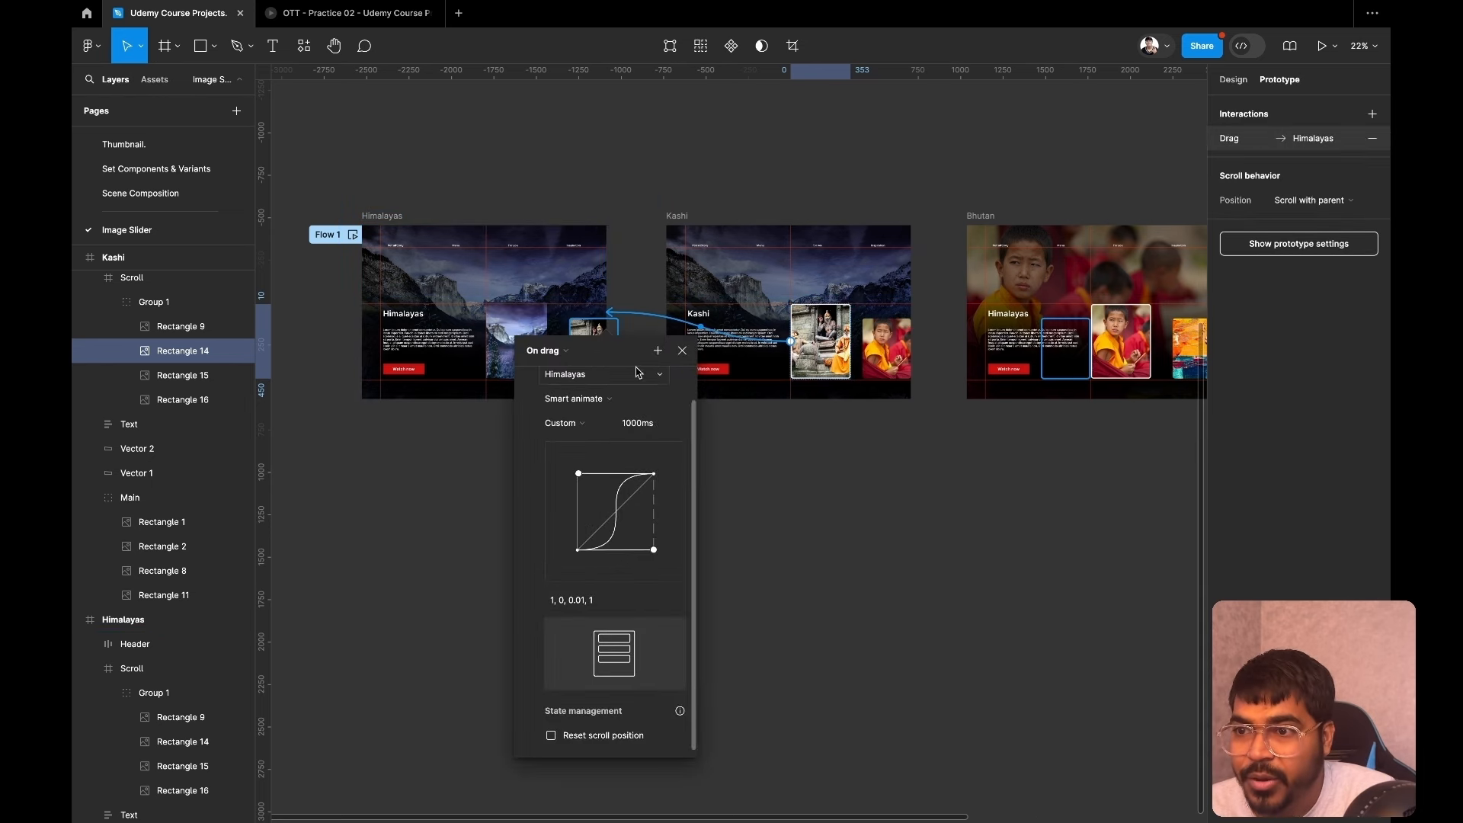
click(682, 352)
Connect the Kashi frame's monk card, Rectangle 15, to the Bhutan frame with an On drag trigger.
scroll(914, 447, right, 5)
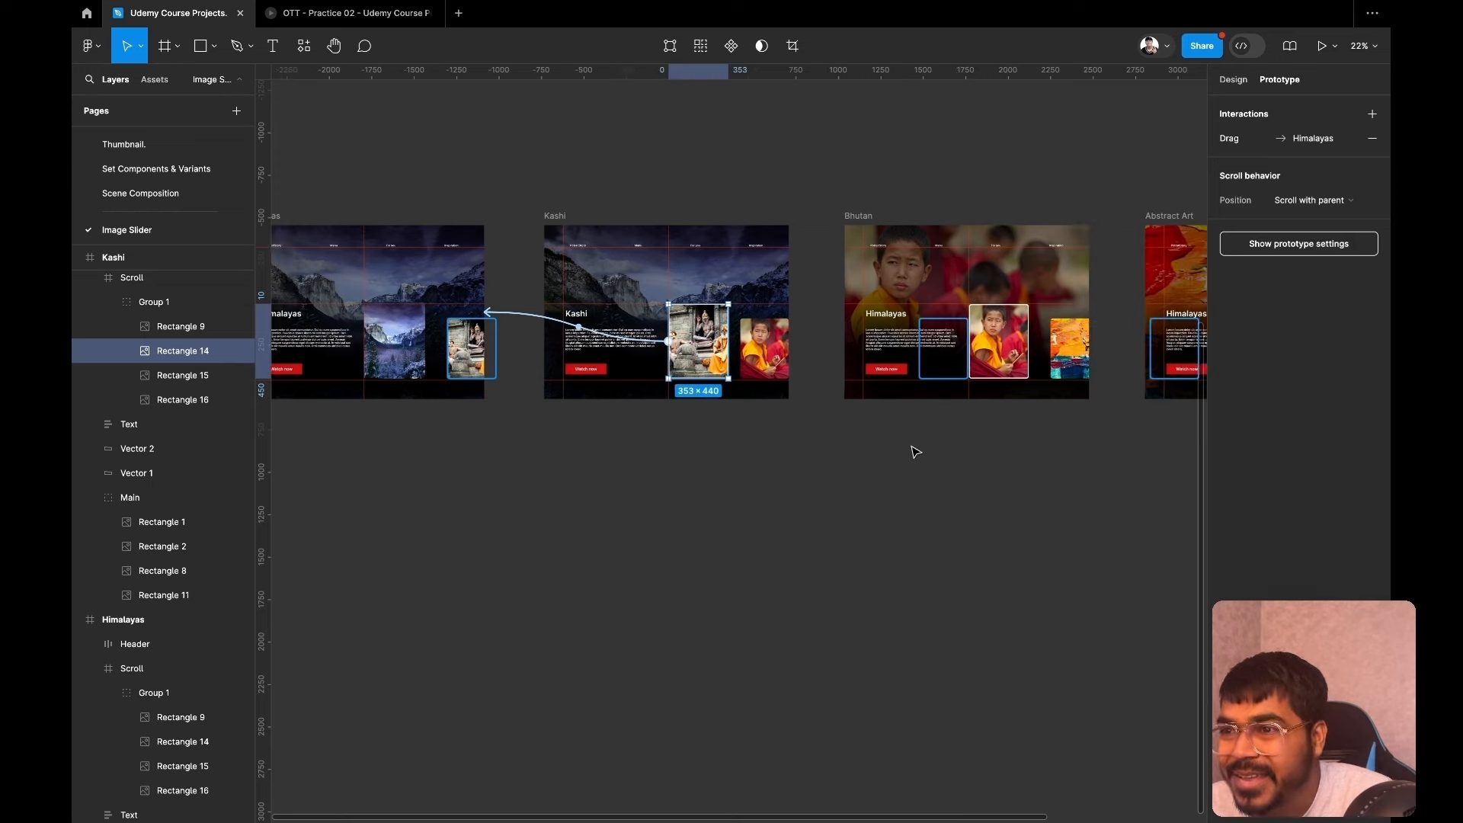
click(601, 350)
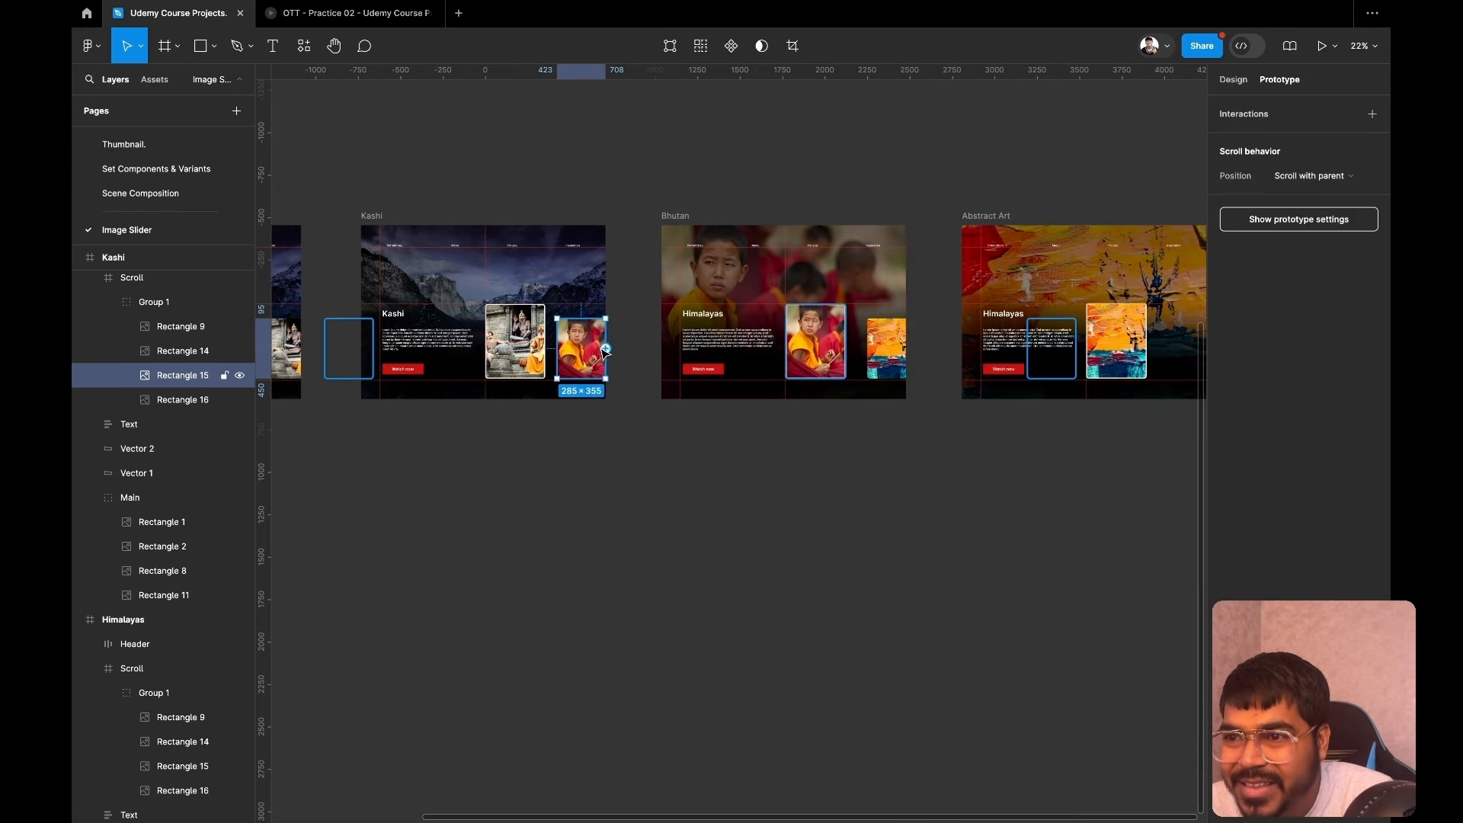
drag(607, 351, 674, 346)
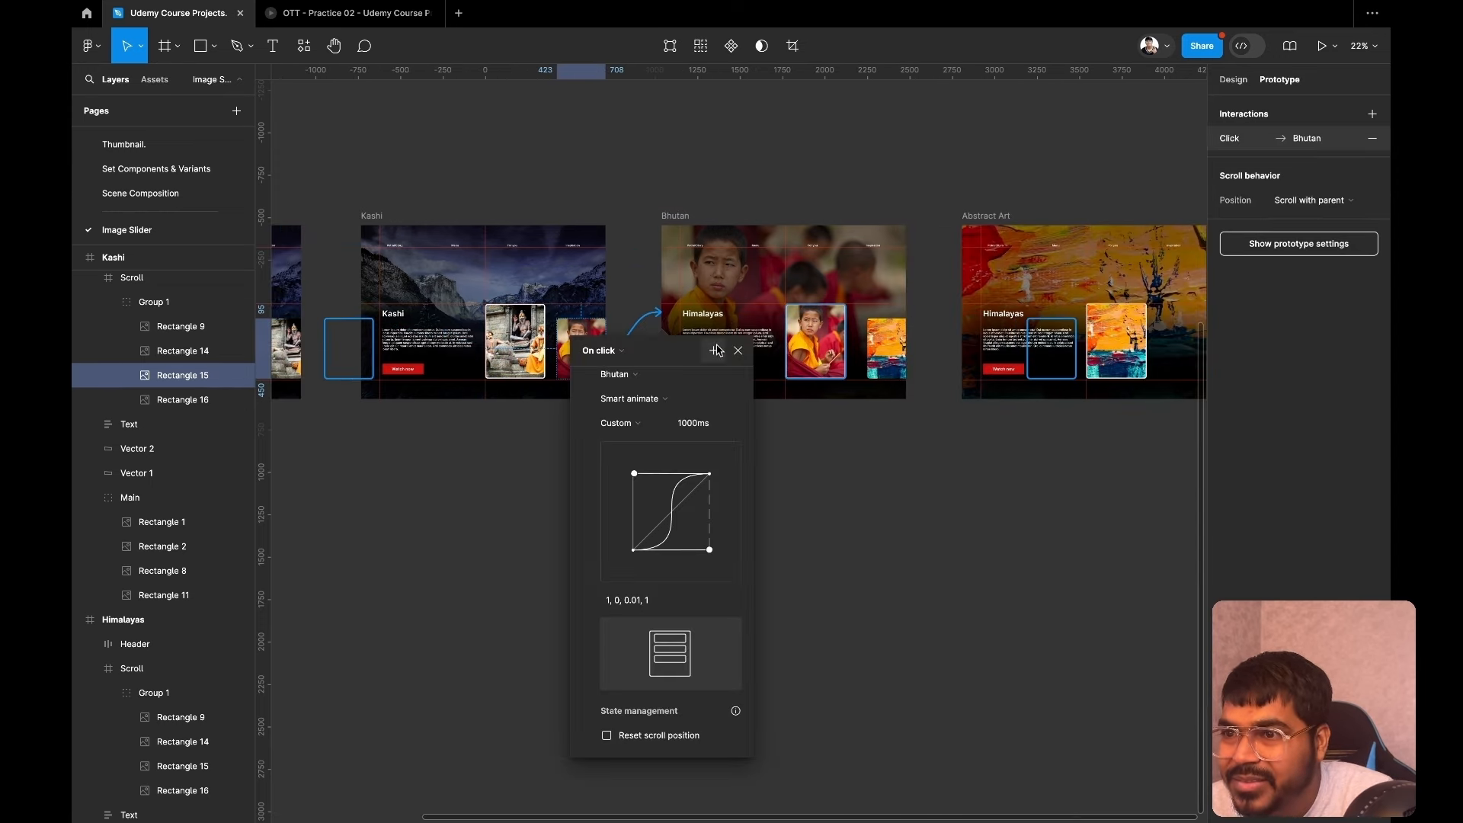
click(623, 351)
click(621, 369)
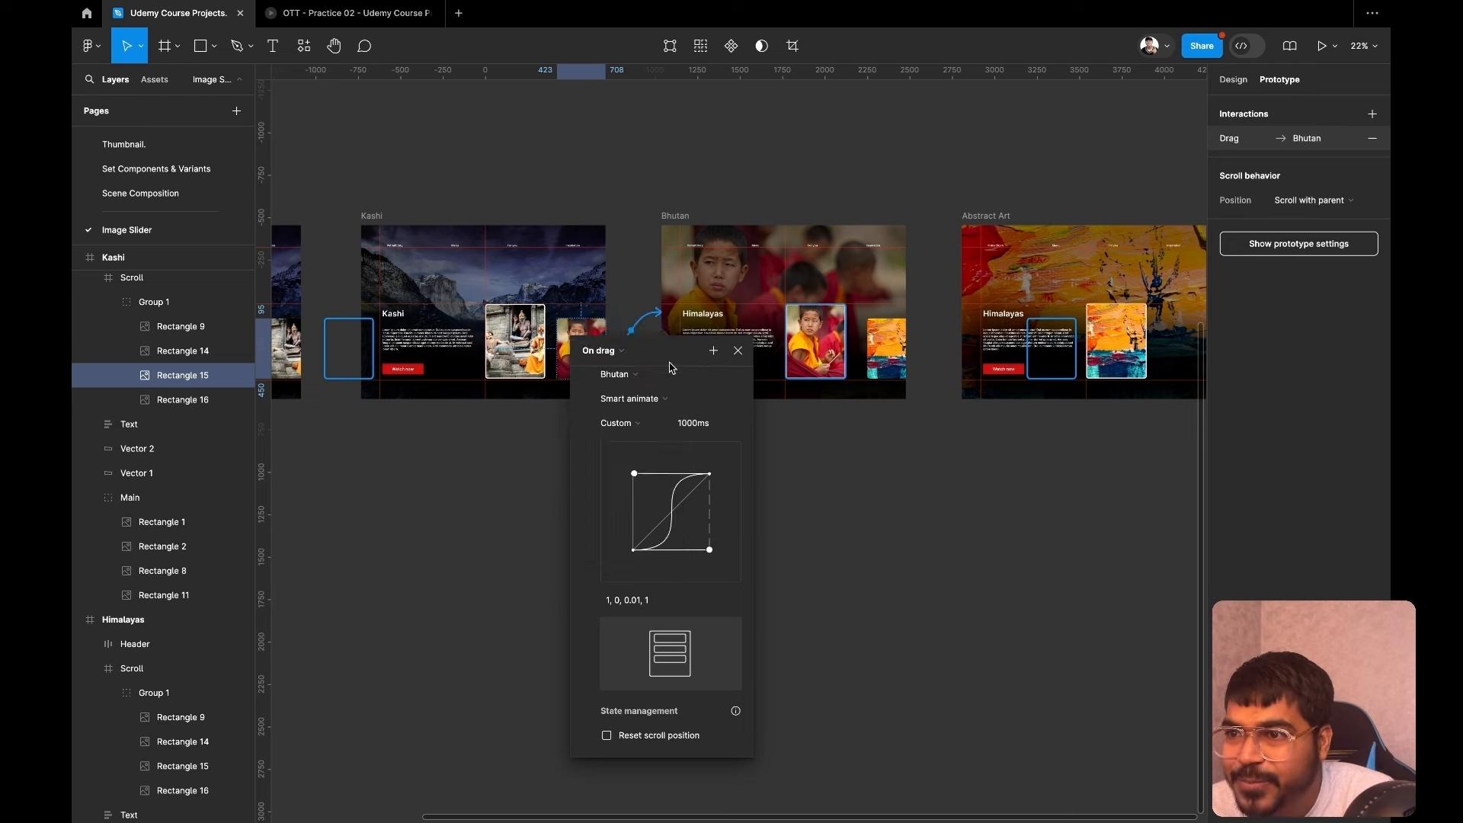
click(737, 355)
Add a prototype connection from the Bhutan frame's monk card, Rectangle 15, back to the Kashi frame.
click(823, 352)
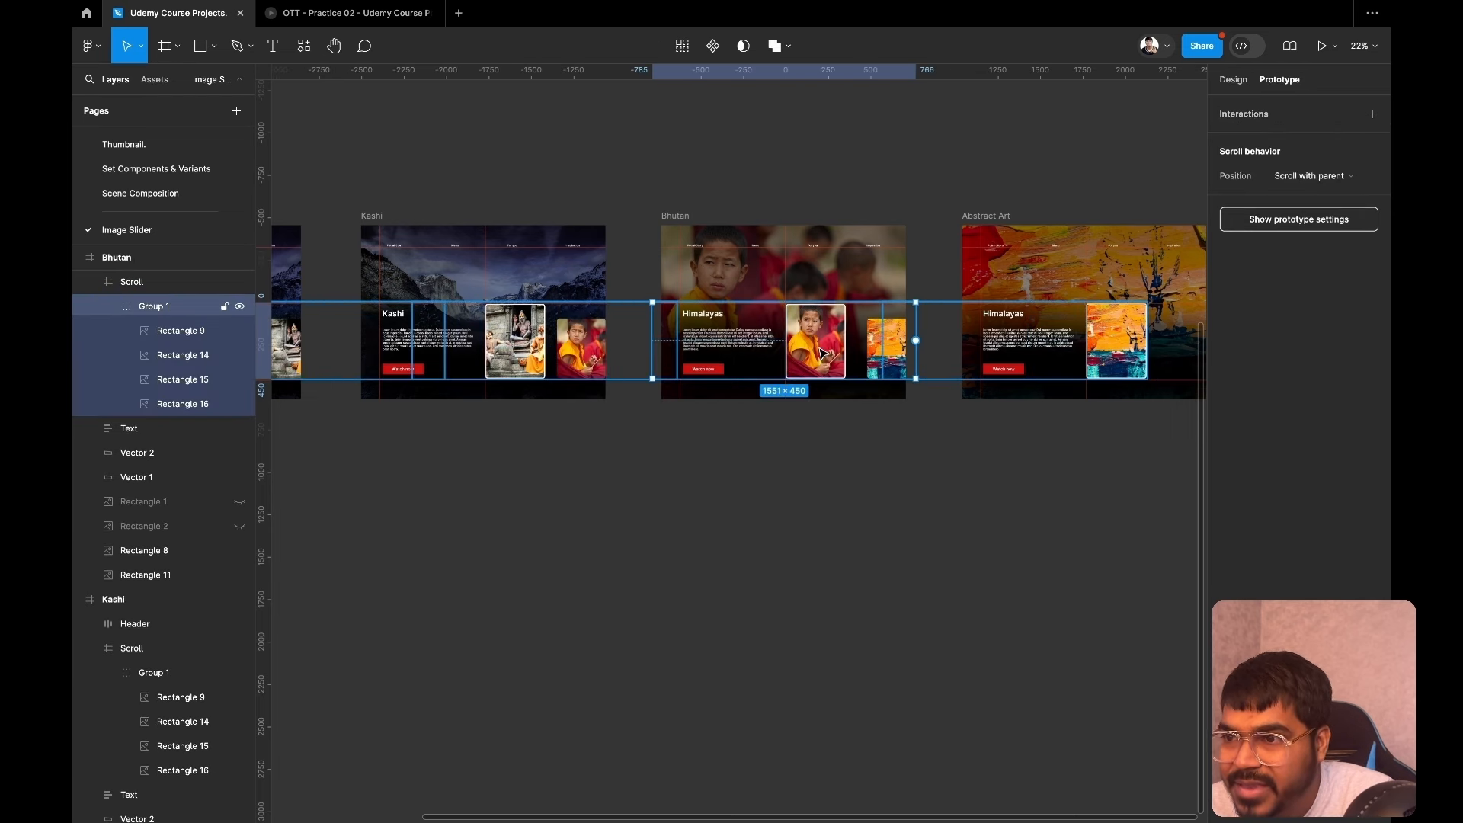
click(821, 352)
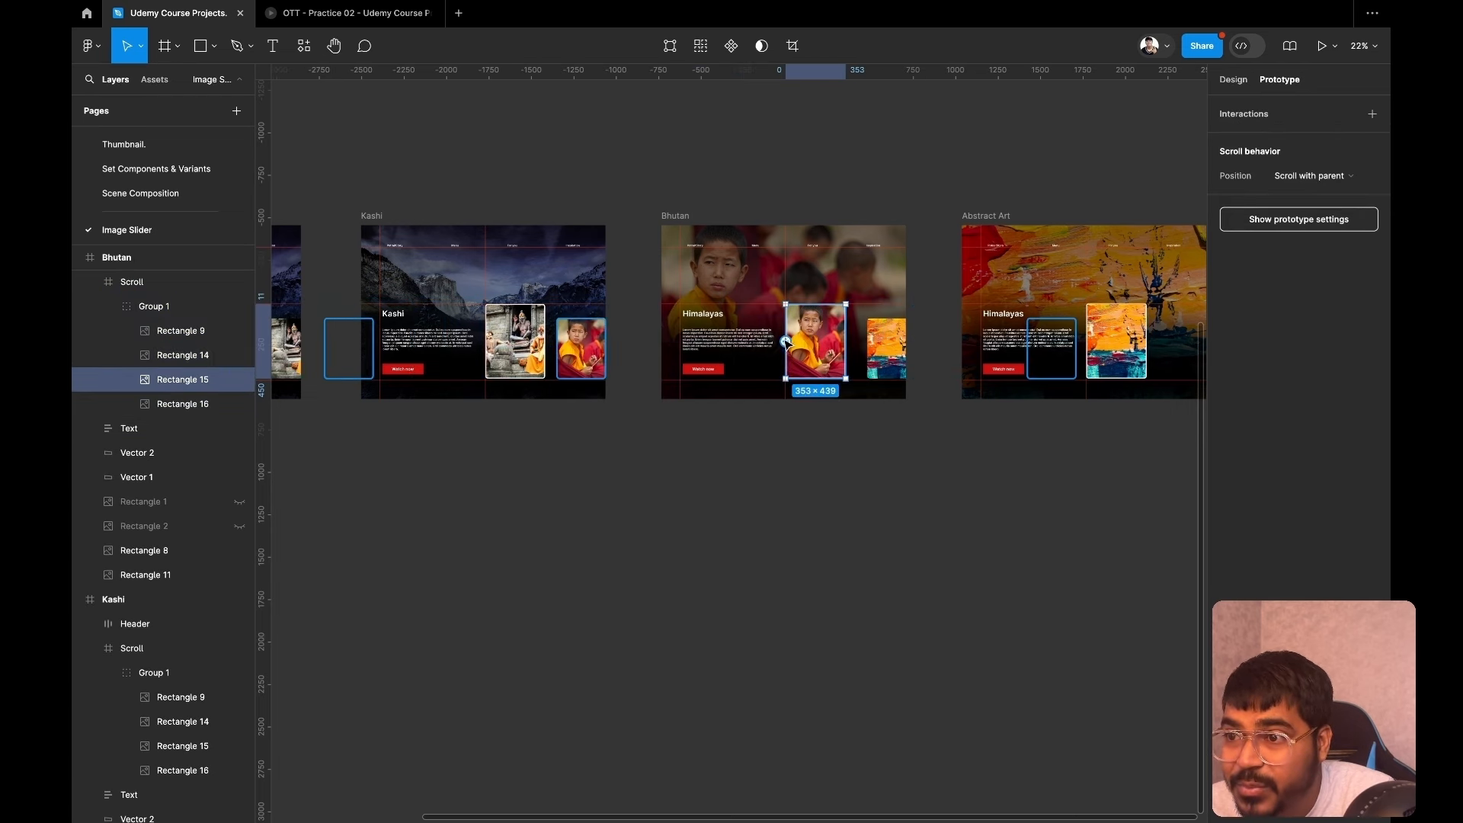
drag(786, 341, 604, 319)
click(681, 352)
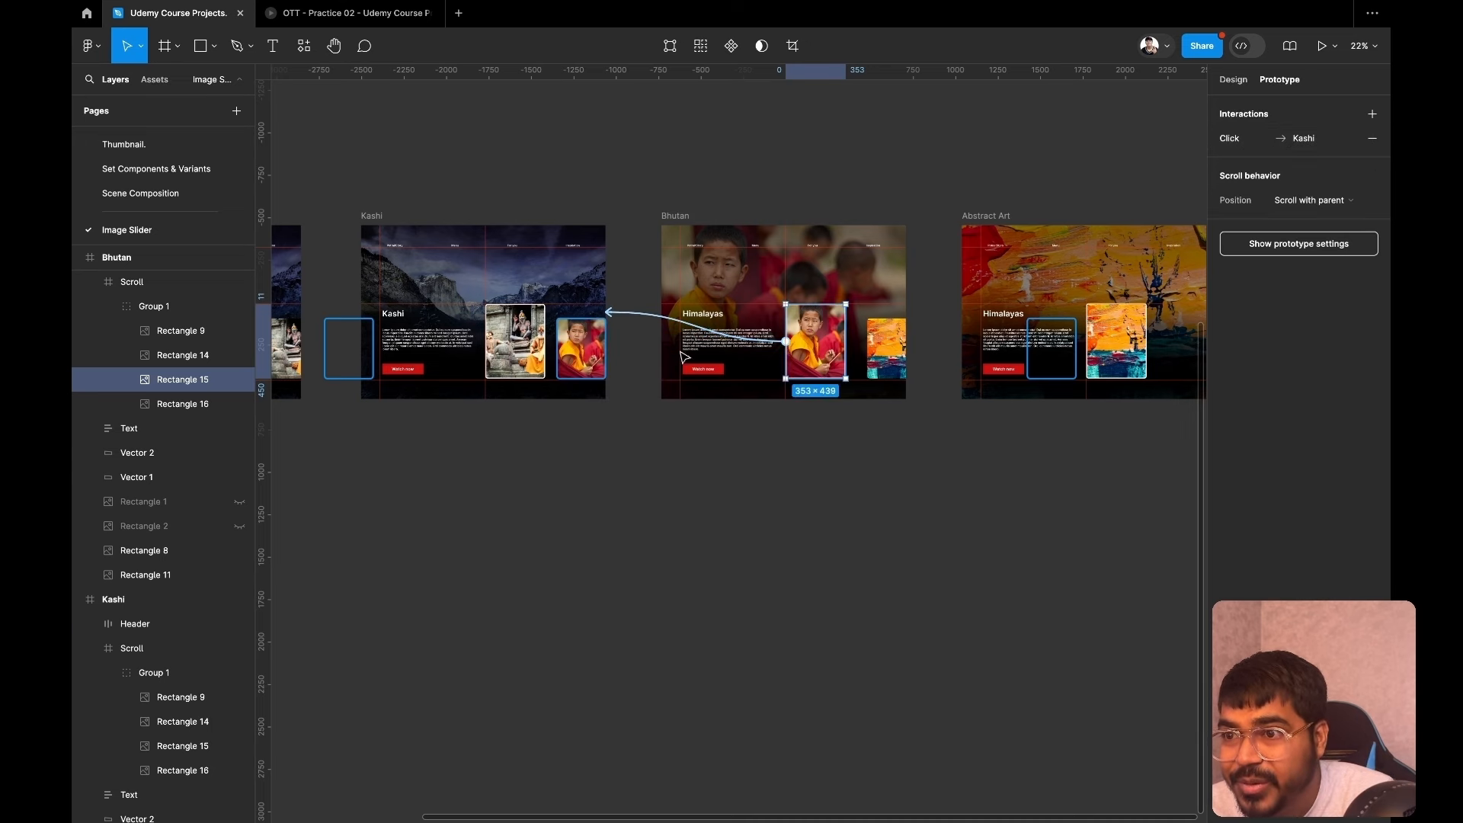
Connect the Bhutan frame's painting card, Rectangle 16, to the Abstract Art frame with an On drag trigger.
scroll(748, 483, right, 4)
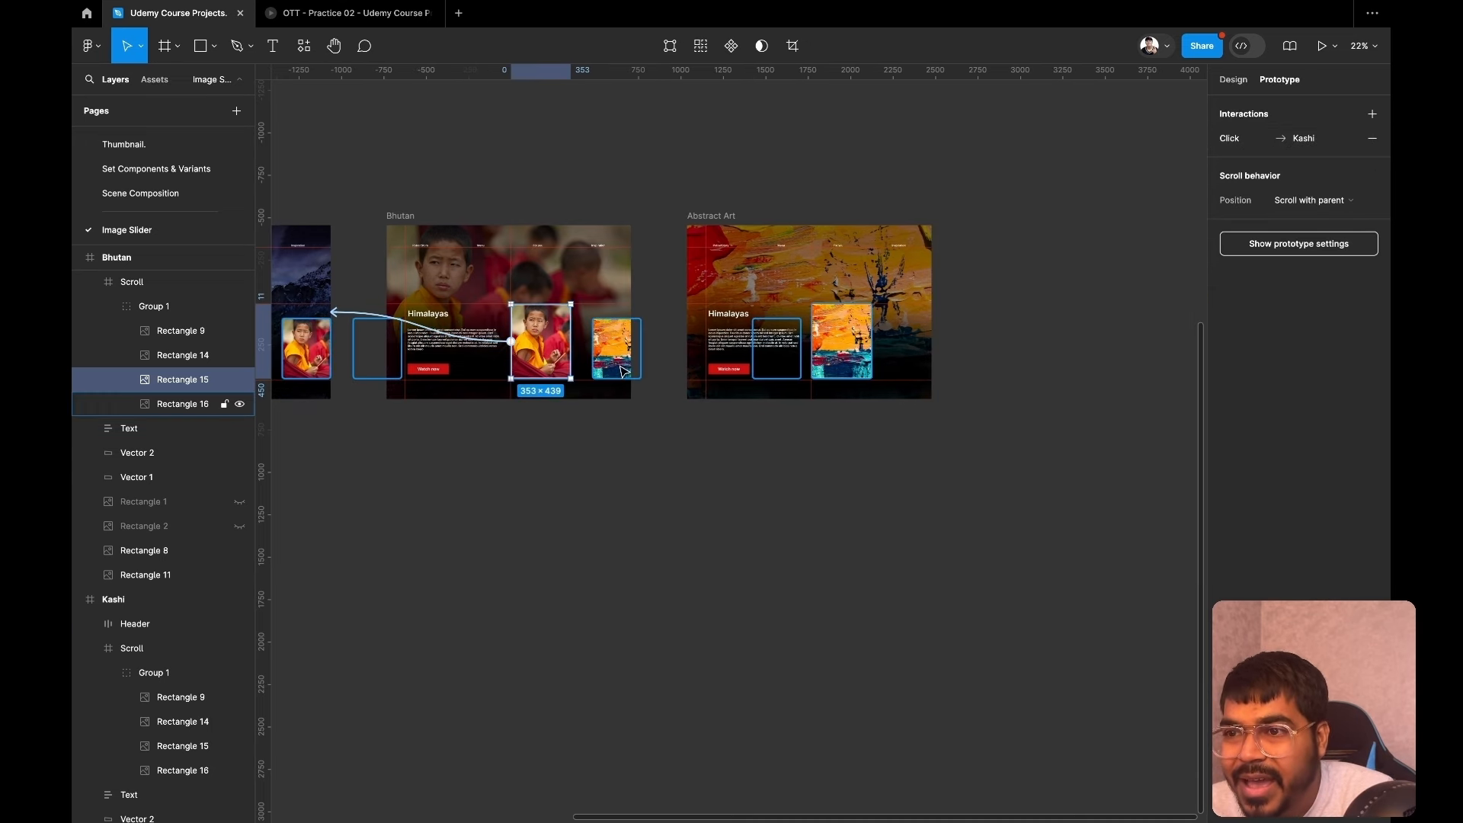
click(623, 371)
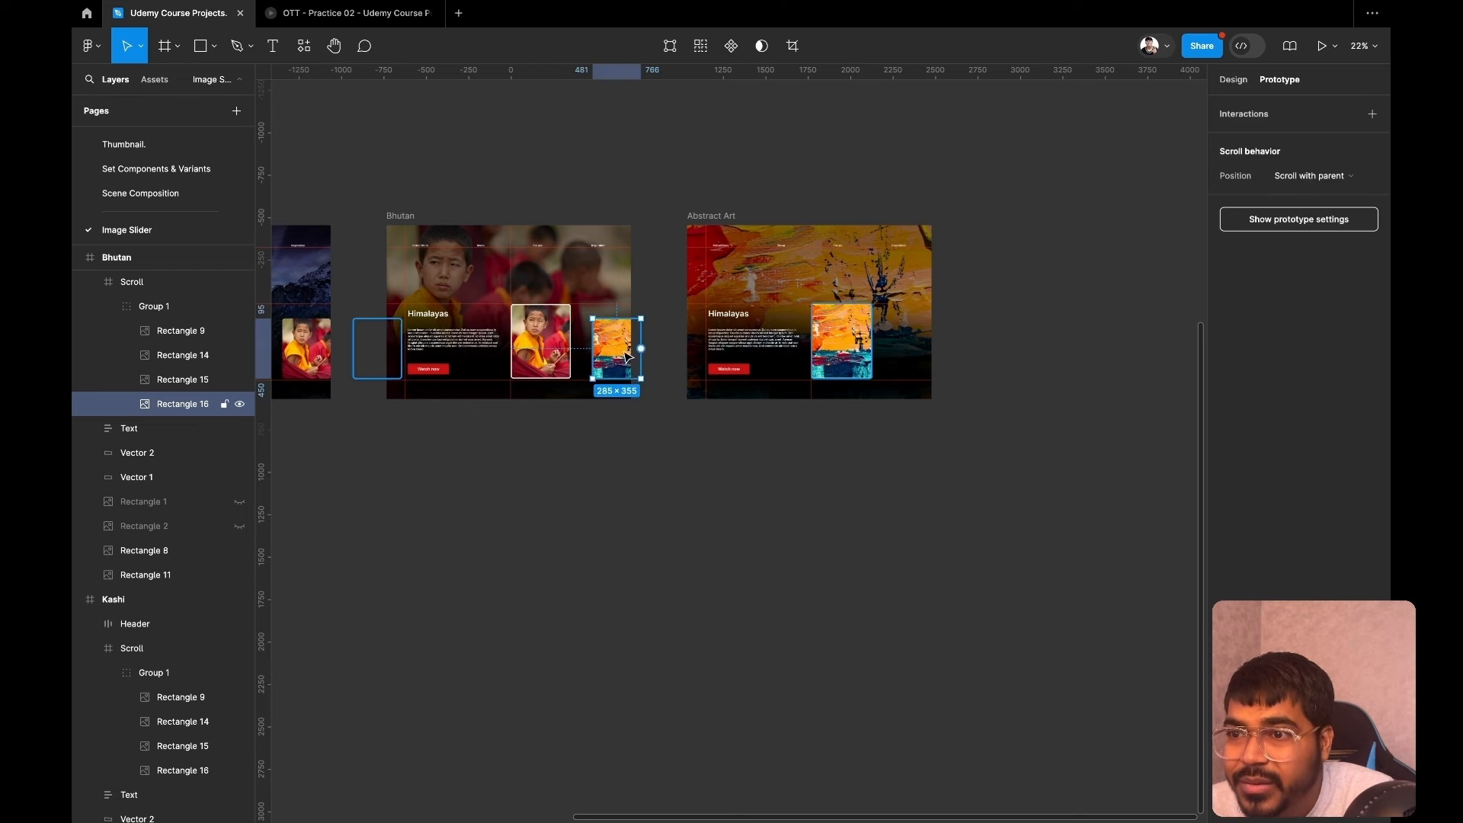
drag(641, 348, 699, 337)
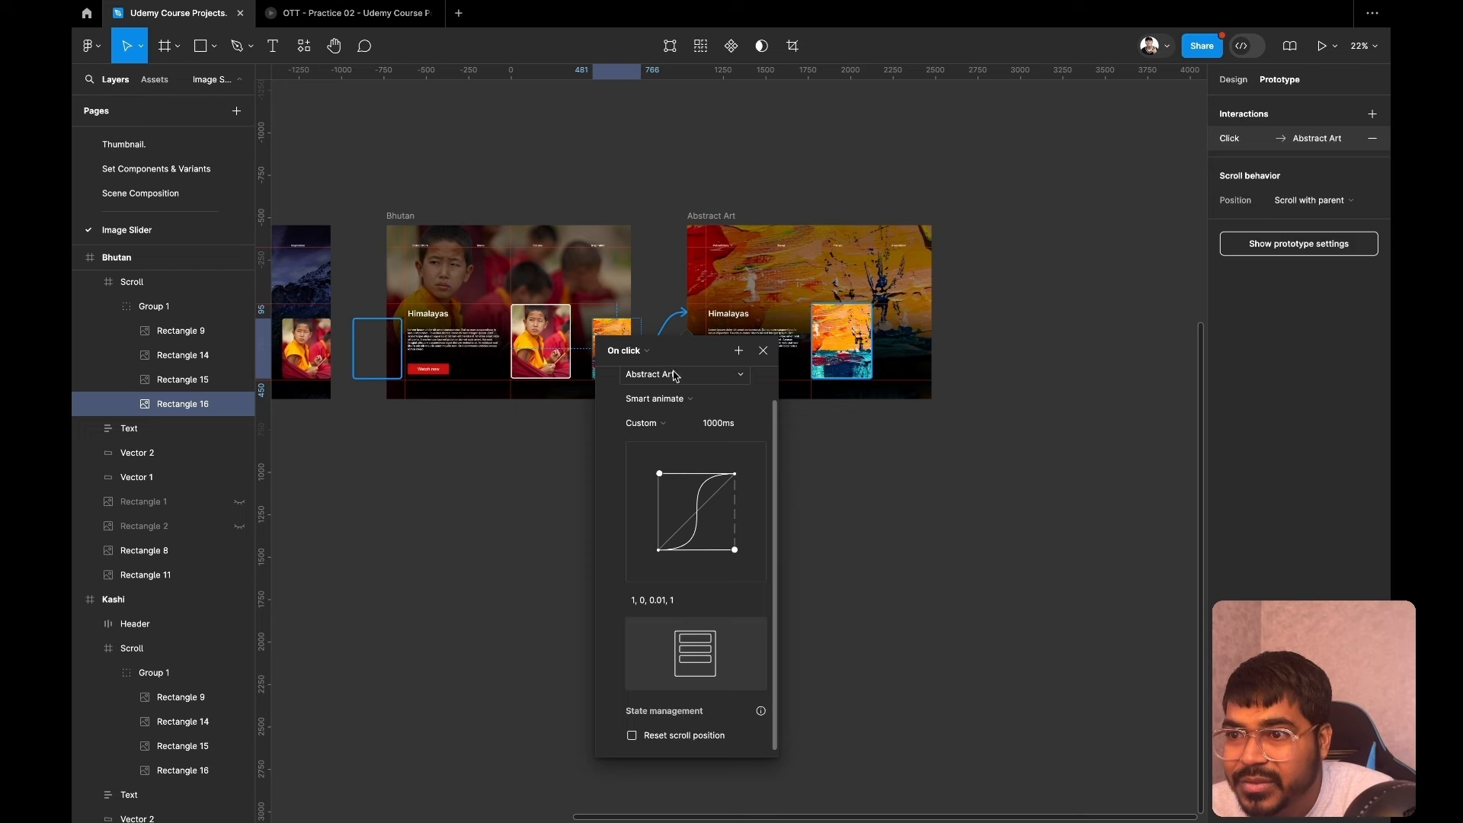
click(653, 354)
click(652, 372)
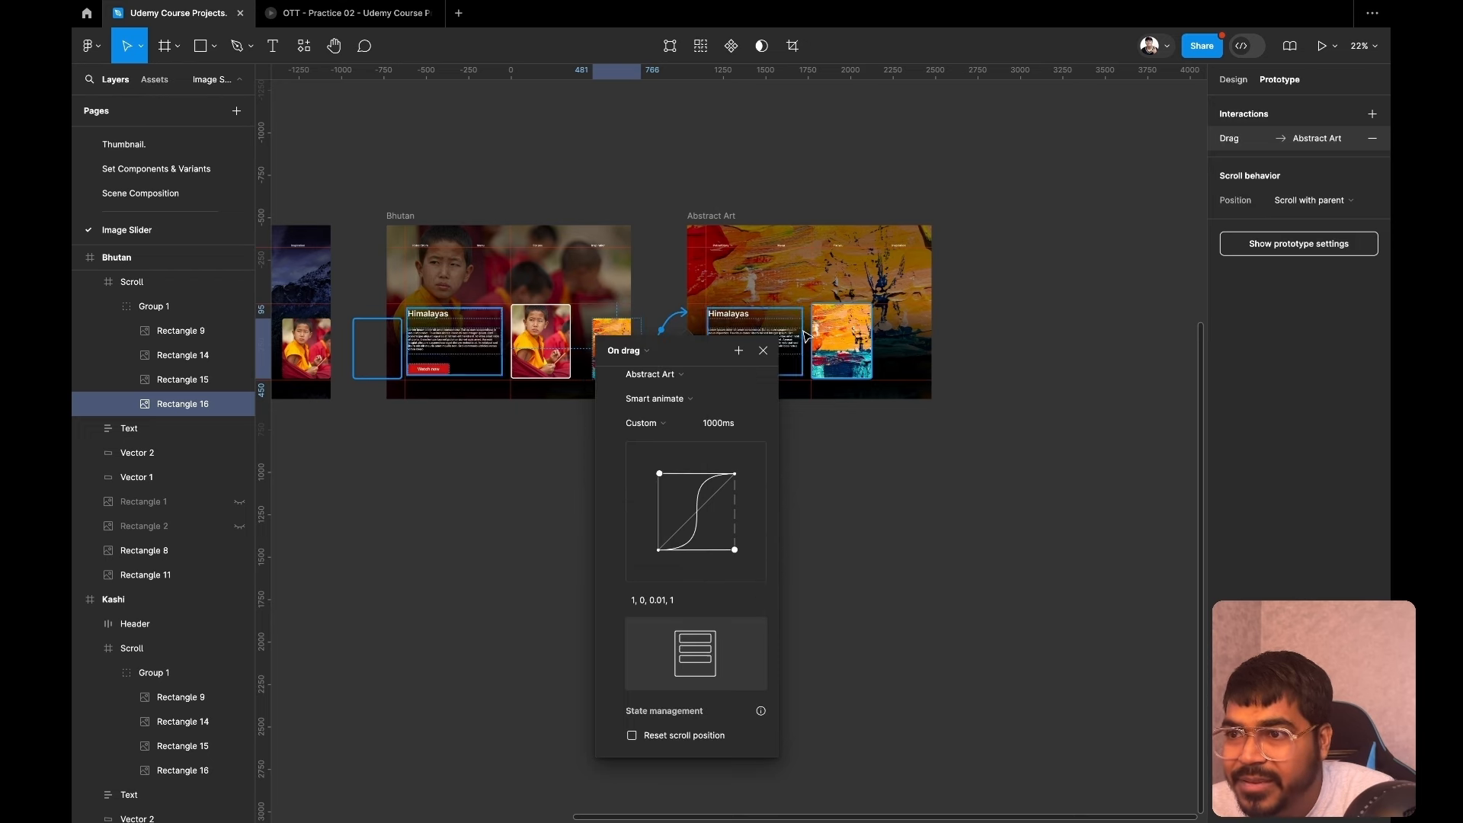
Connect the Abstract Art frame's card group, Group 1, back to the Bhutan frame with an On drag trigger.
click(860, 336)
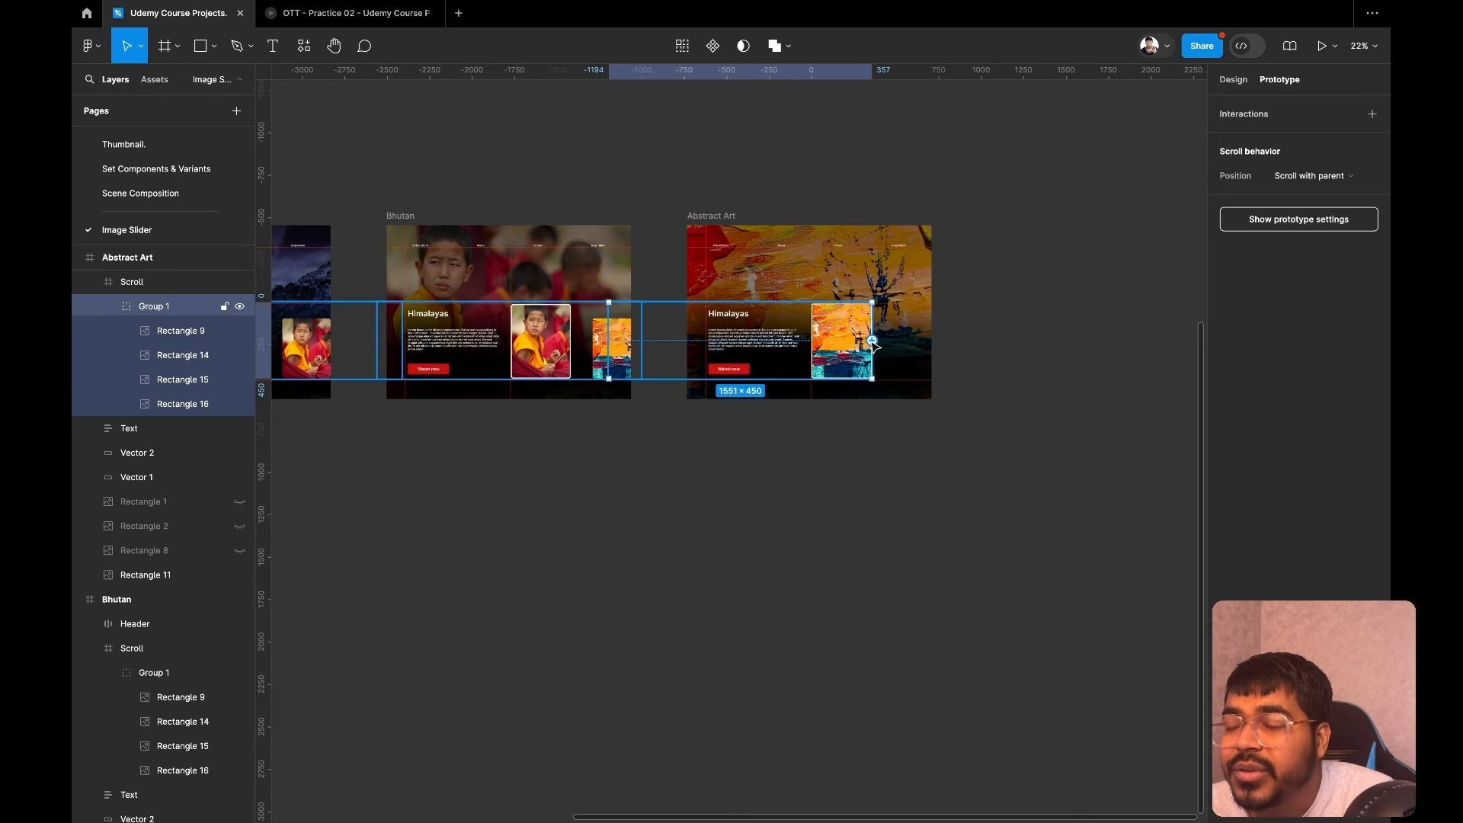
drag(873, 343, 631, 279)
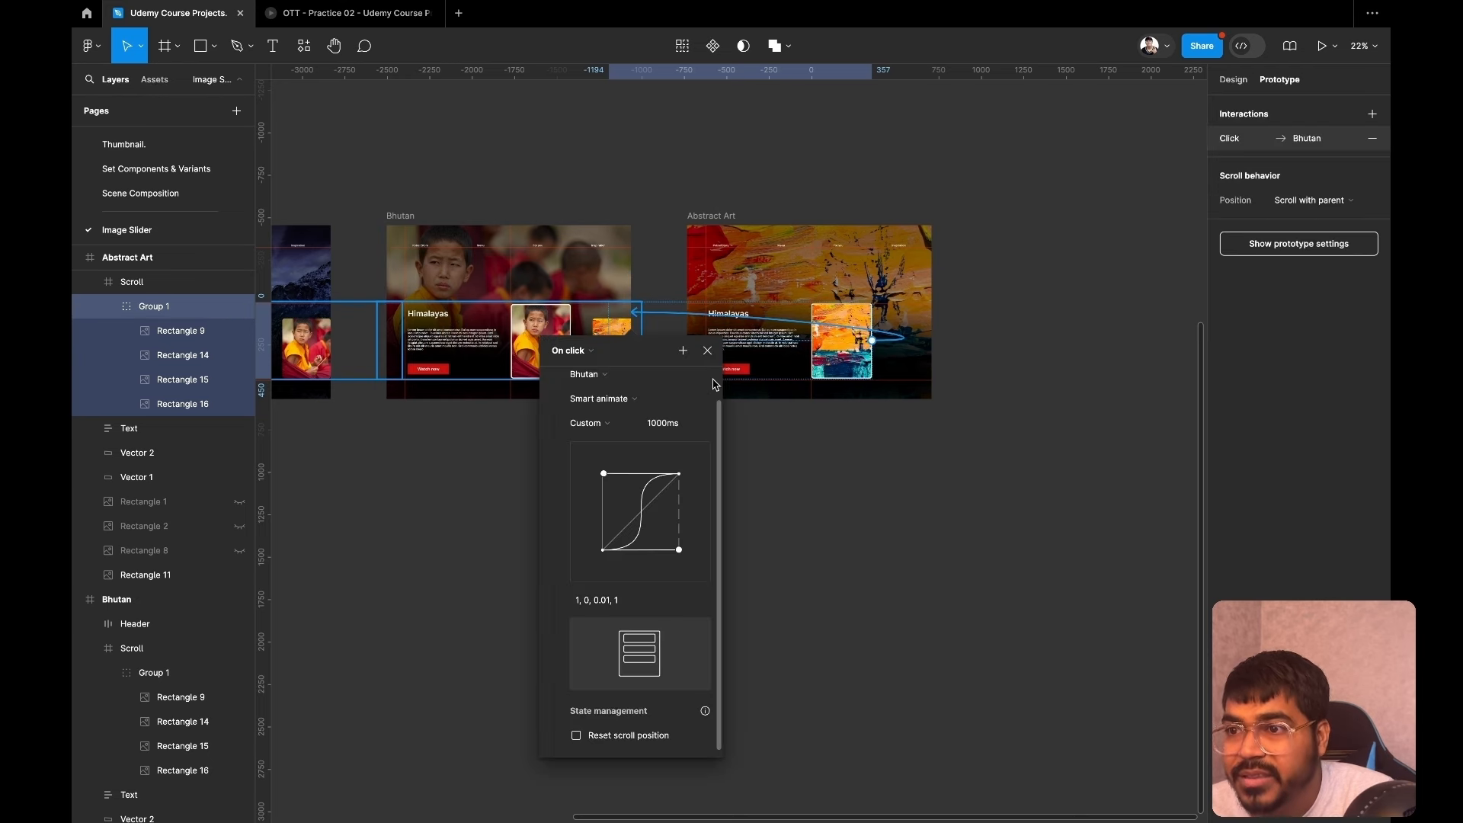
click(592, 352)
click(594, 372)
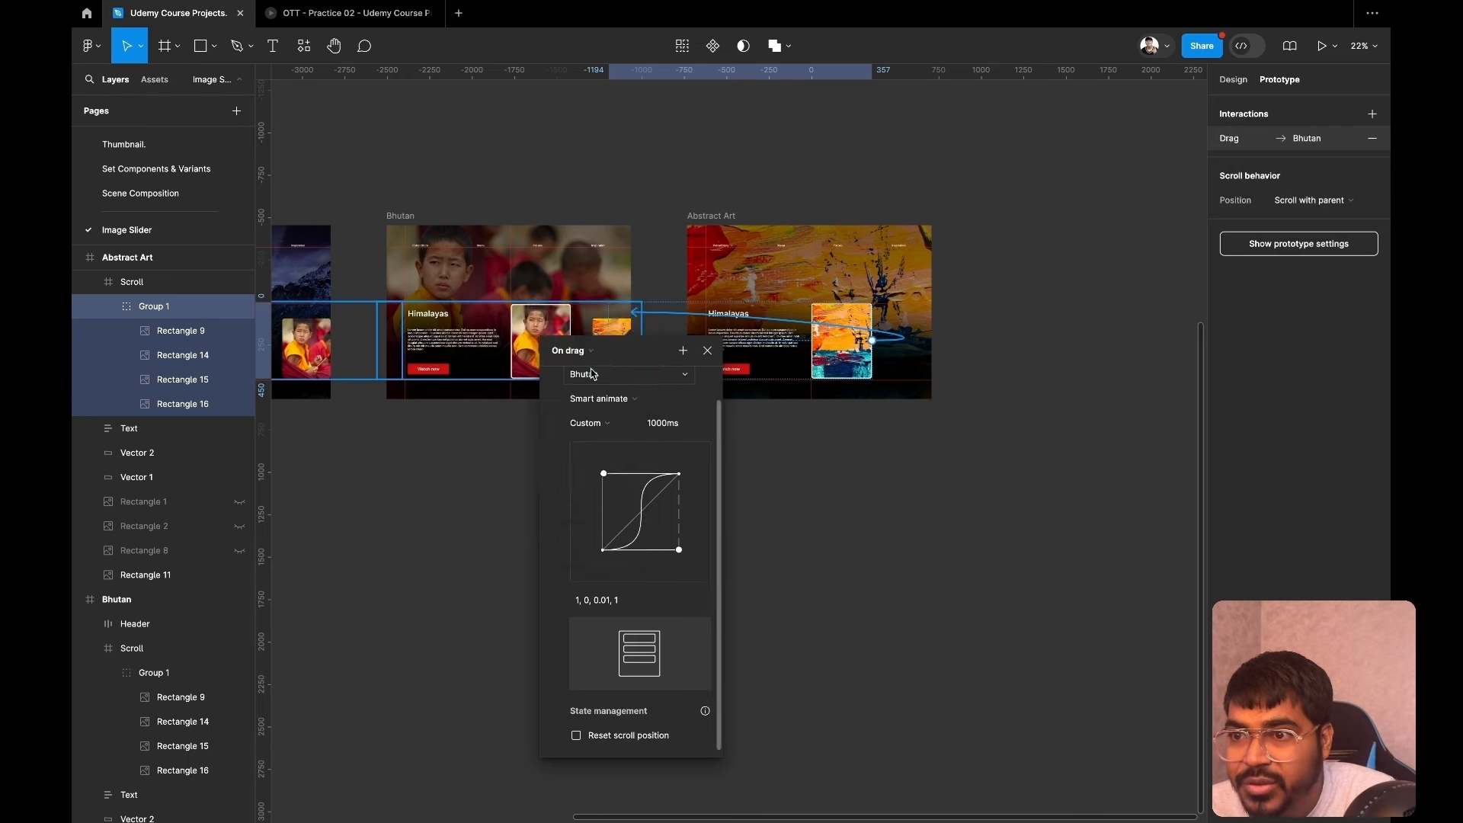
click(707, 349)
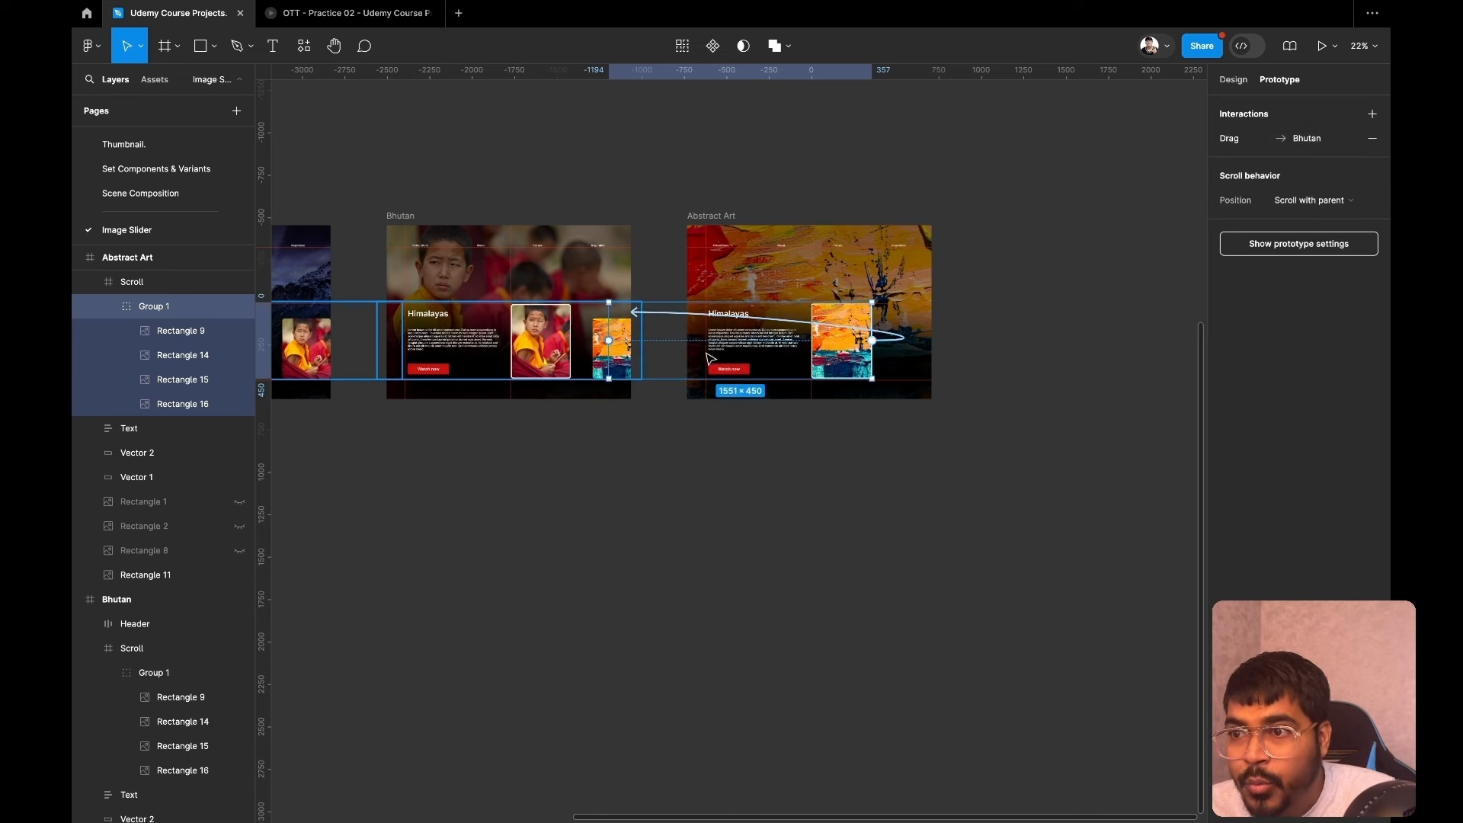
Duplicate the Himalayas frame and place the copy to the right of the Abstract Art frame, in line with the row.
scroll(758, 478, down, 3)
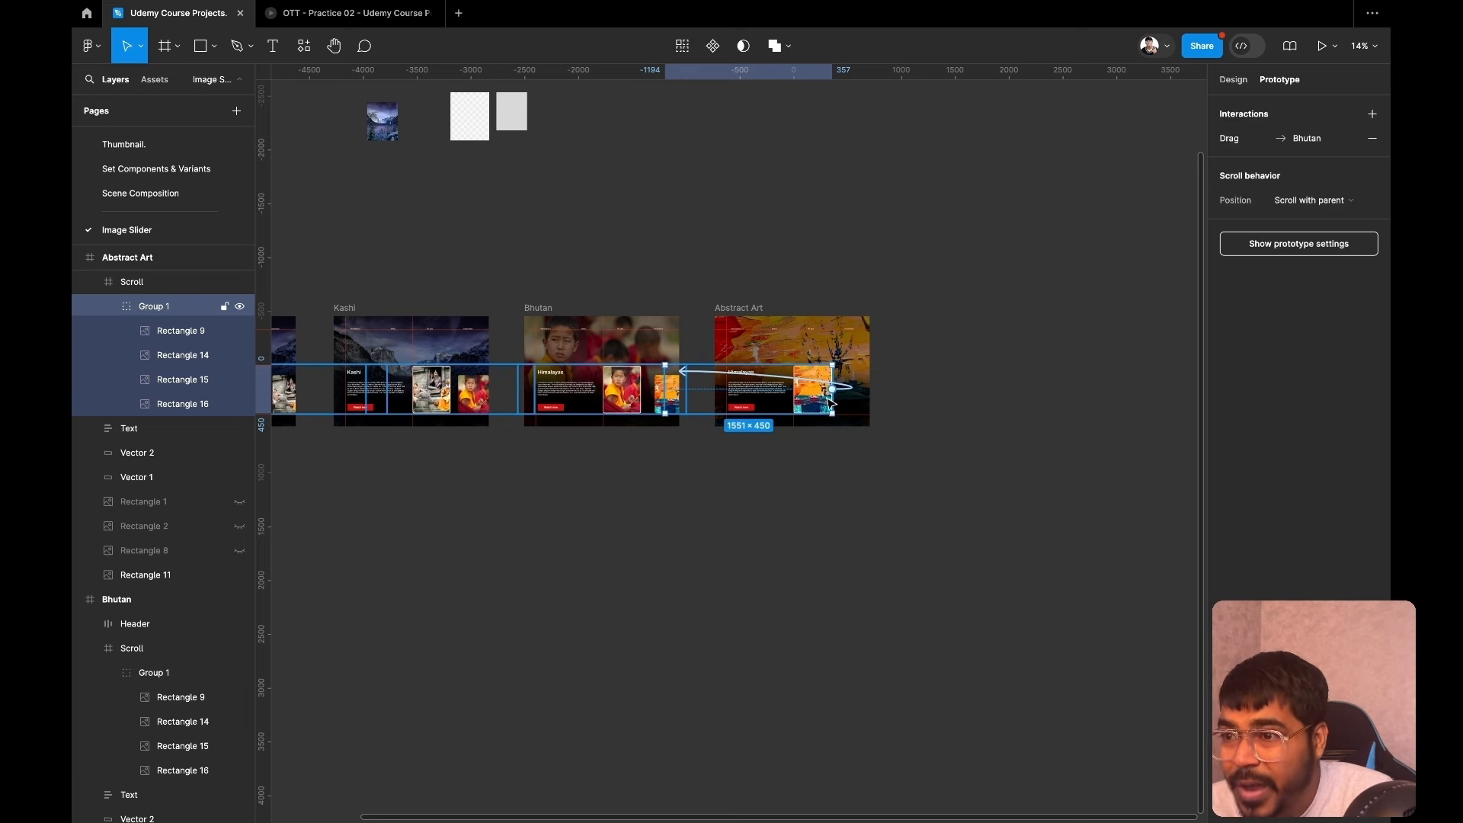
scroll(632, 465, left, 5)
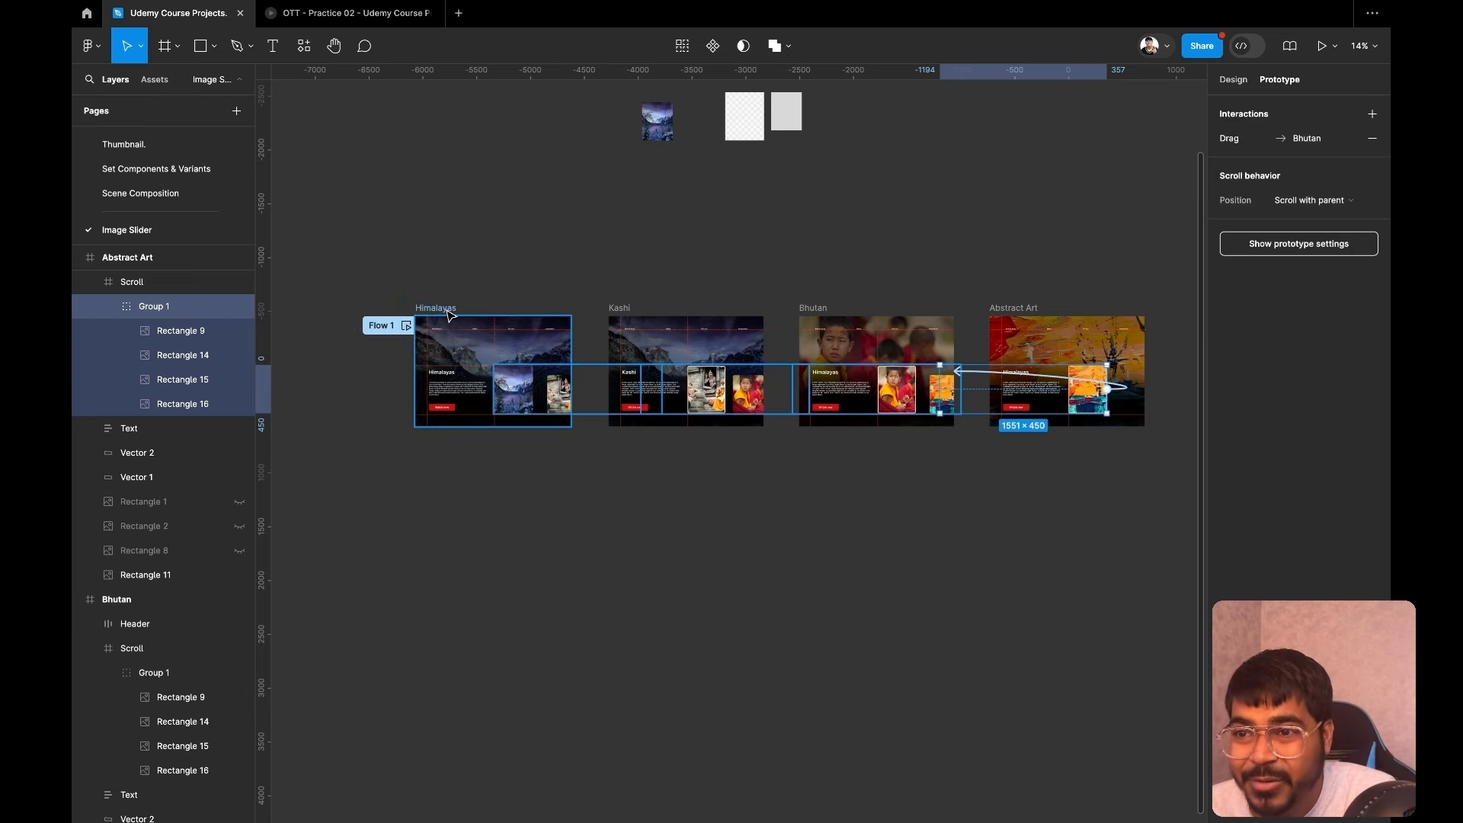
click(450, 319)
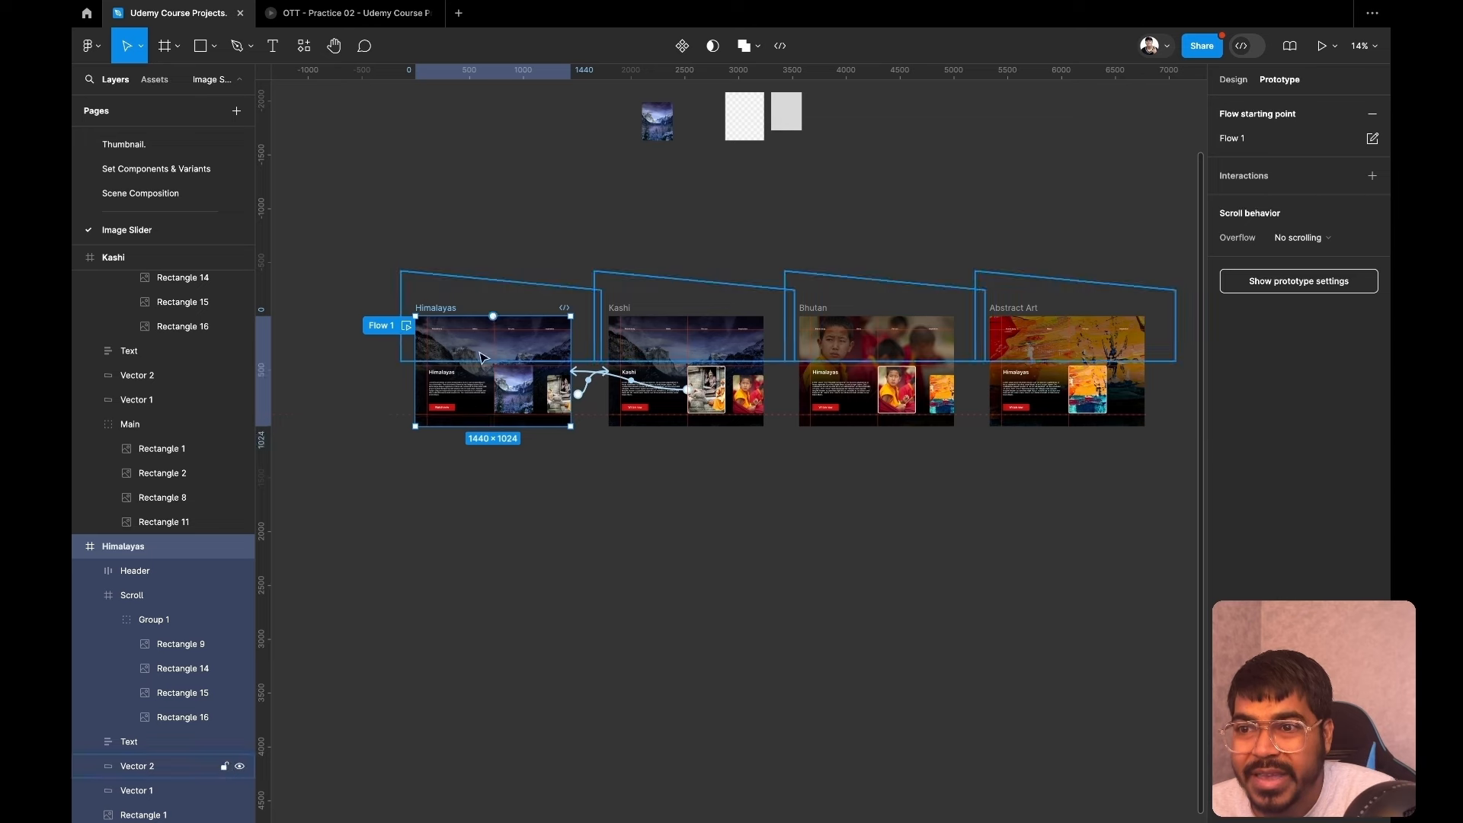
drag(485, 354, 1195, 355)
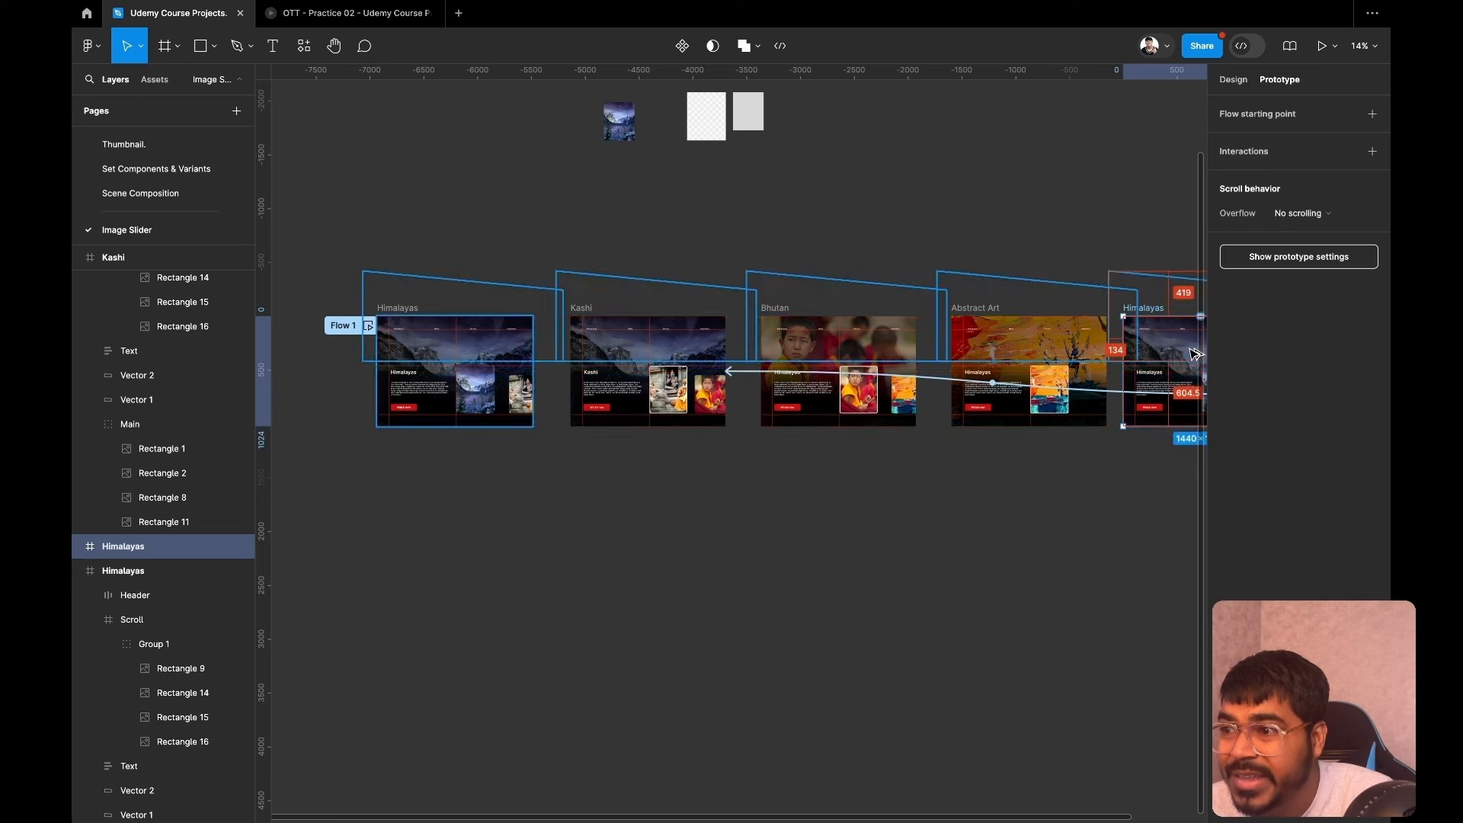
Remove the drag connection to Kashi from the sadhu card in the duplicated Himalayas frame.
scroll(1044, 582, right, 5)
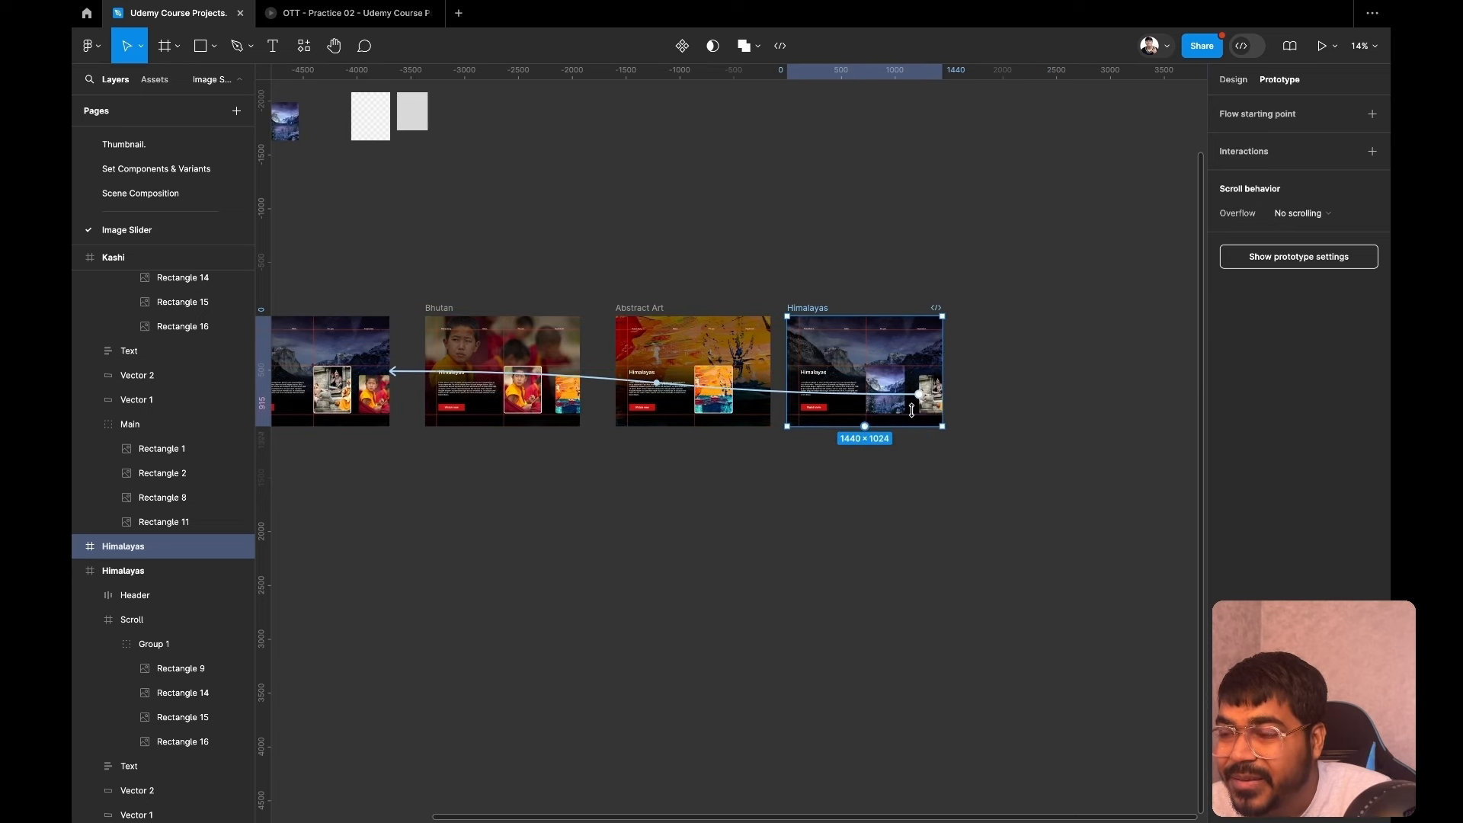
click(909, 399)
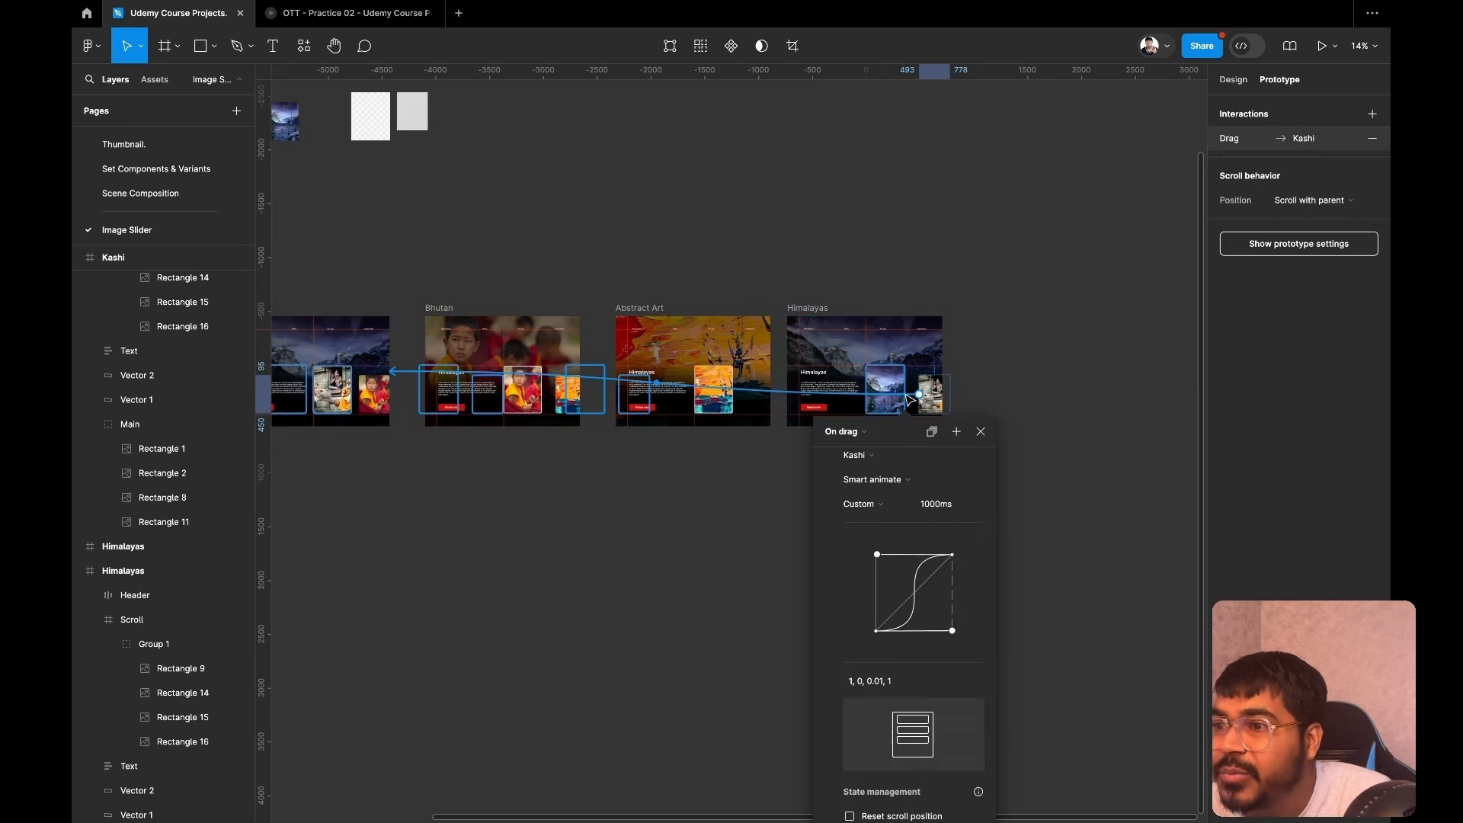
click(1376, 139)
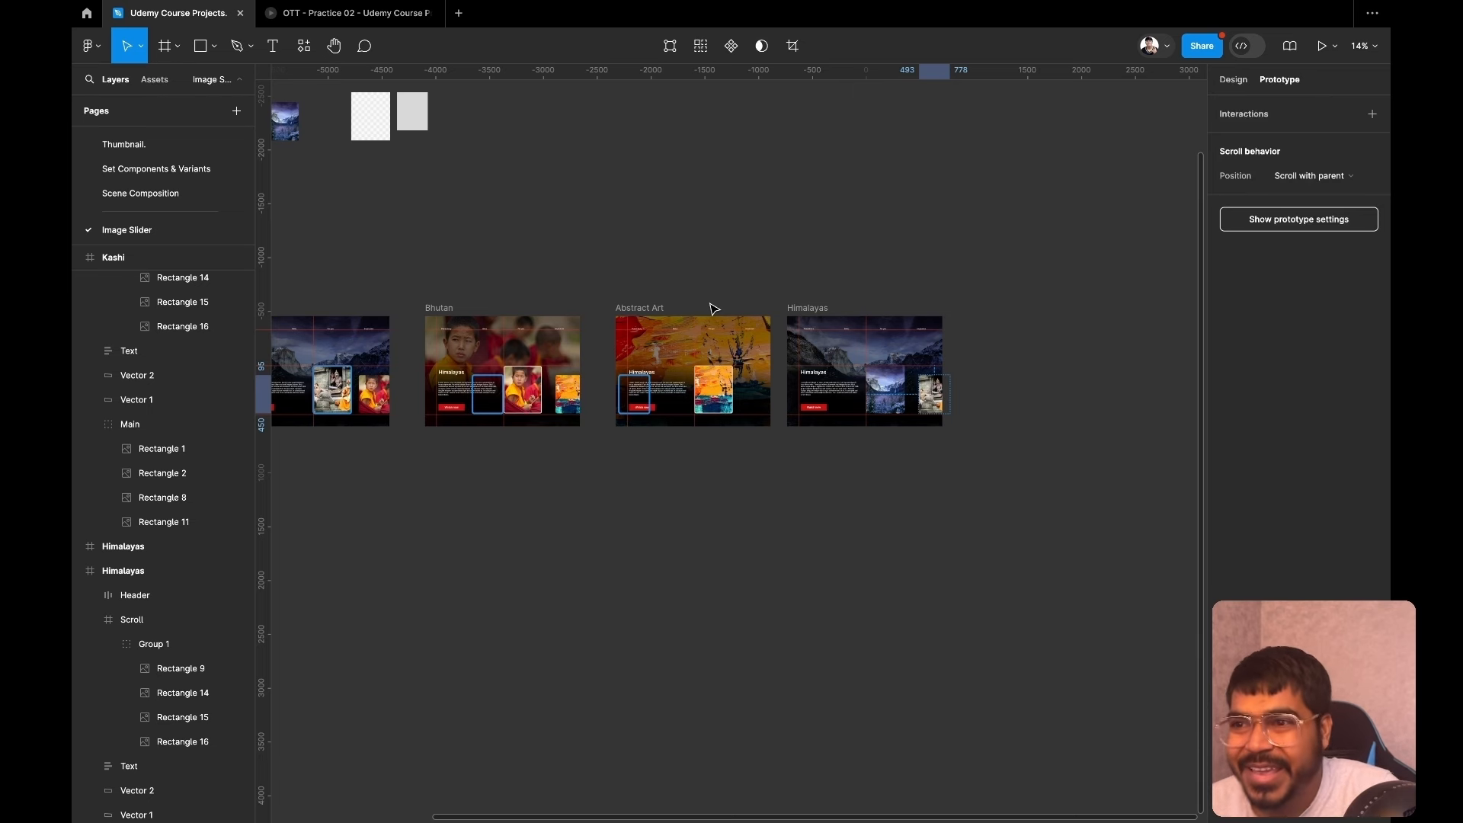
Connect the Abstract Art frame's Scroll frame to the duplicated Himalayas frame with an On drag trigger.
click(642, 308)
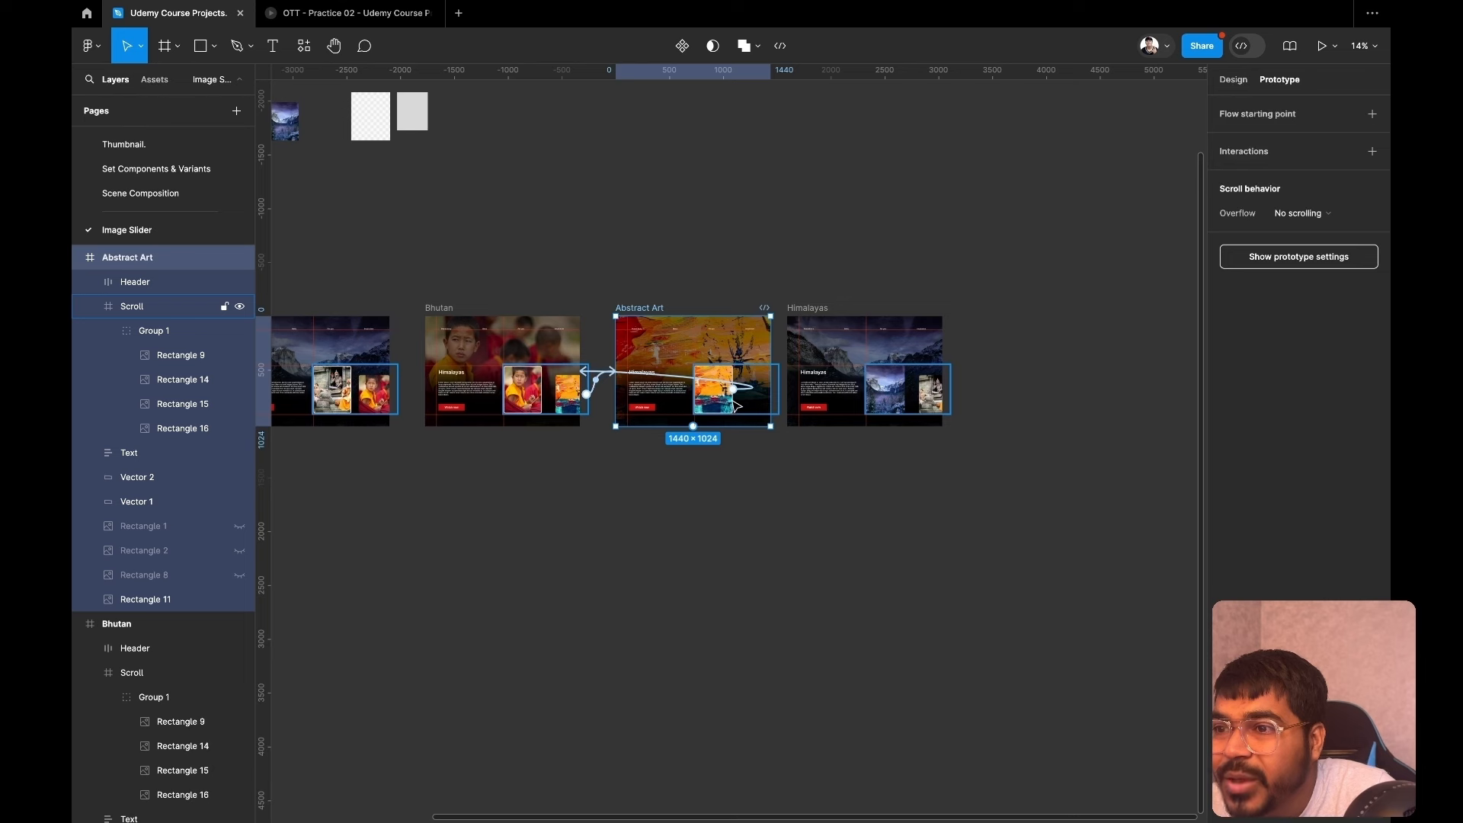
click(715, 401)
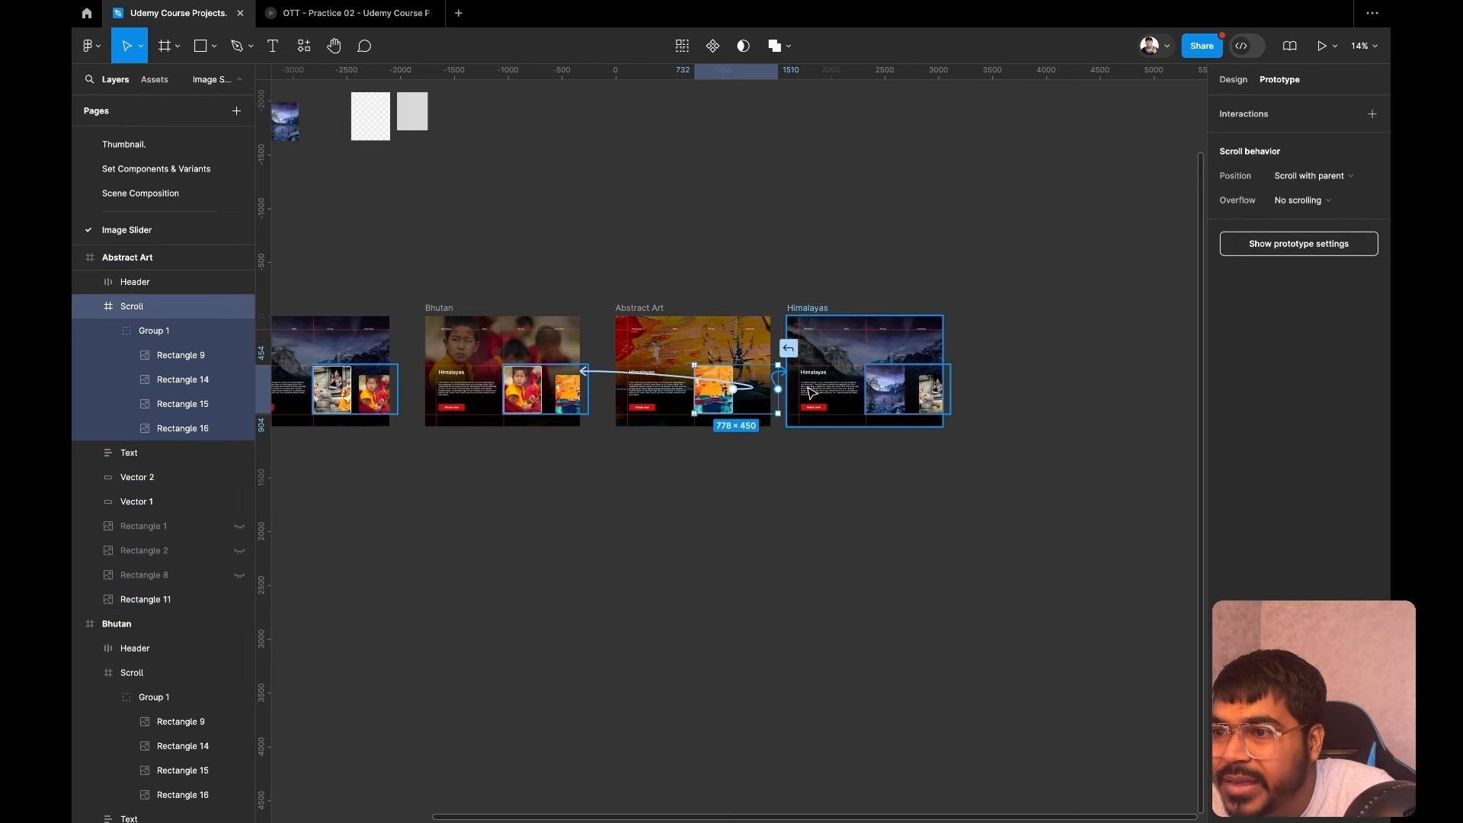
drag(815, 390, 814, 390)
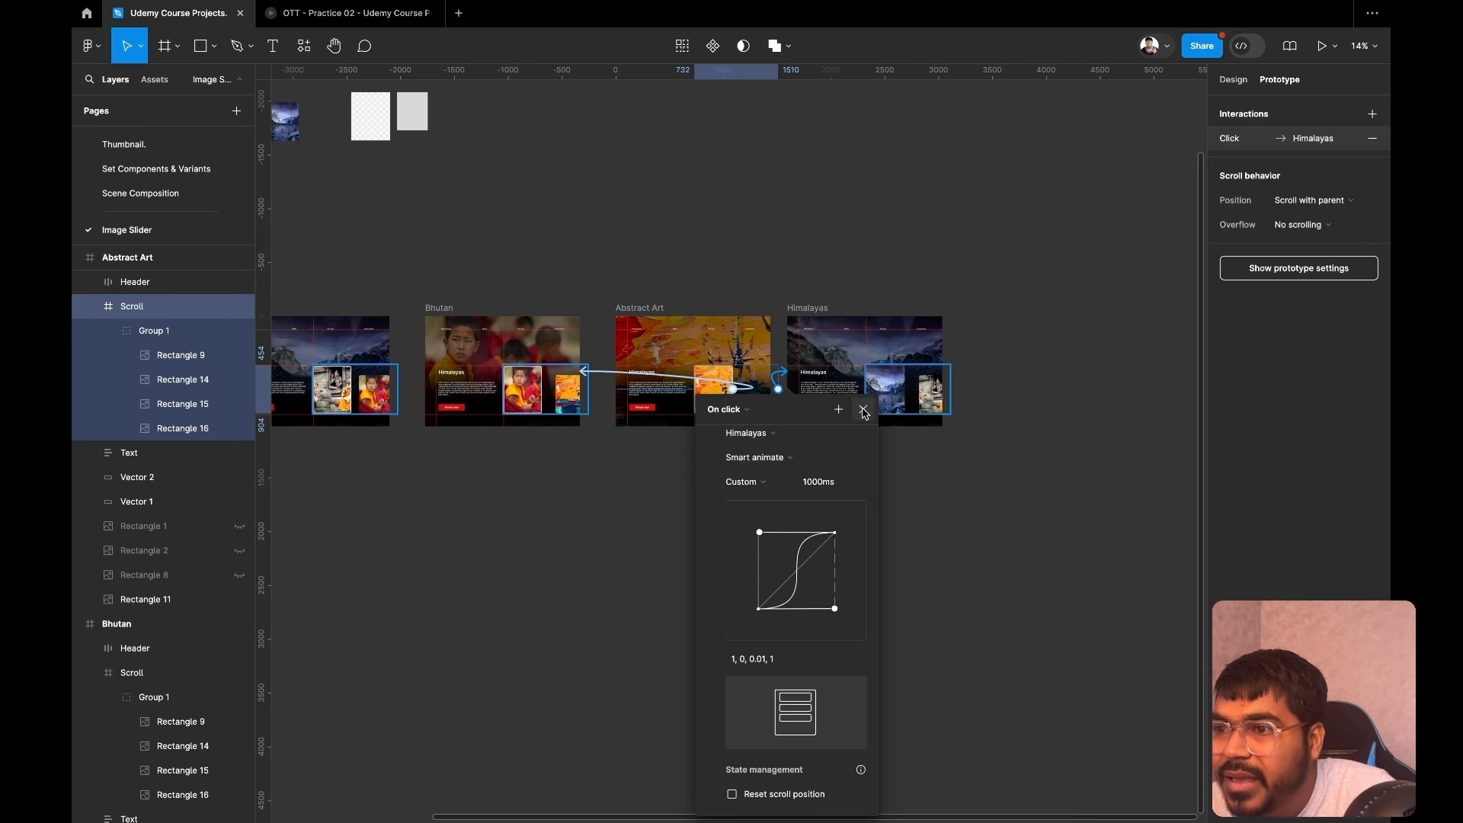
click(725, 409)
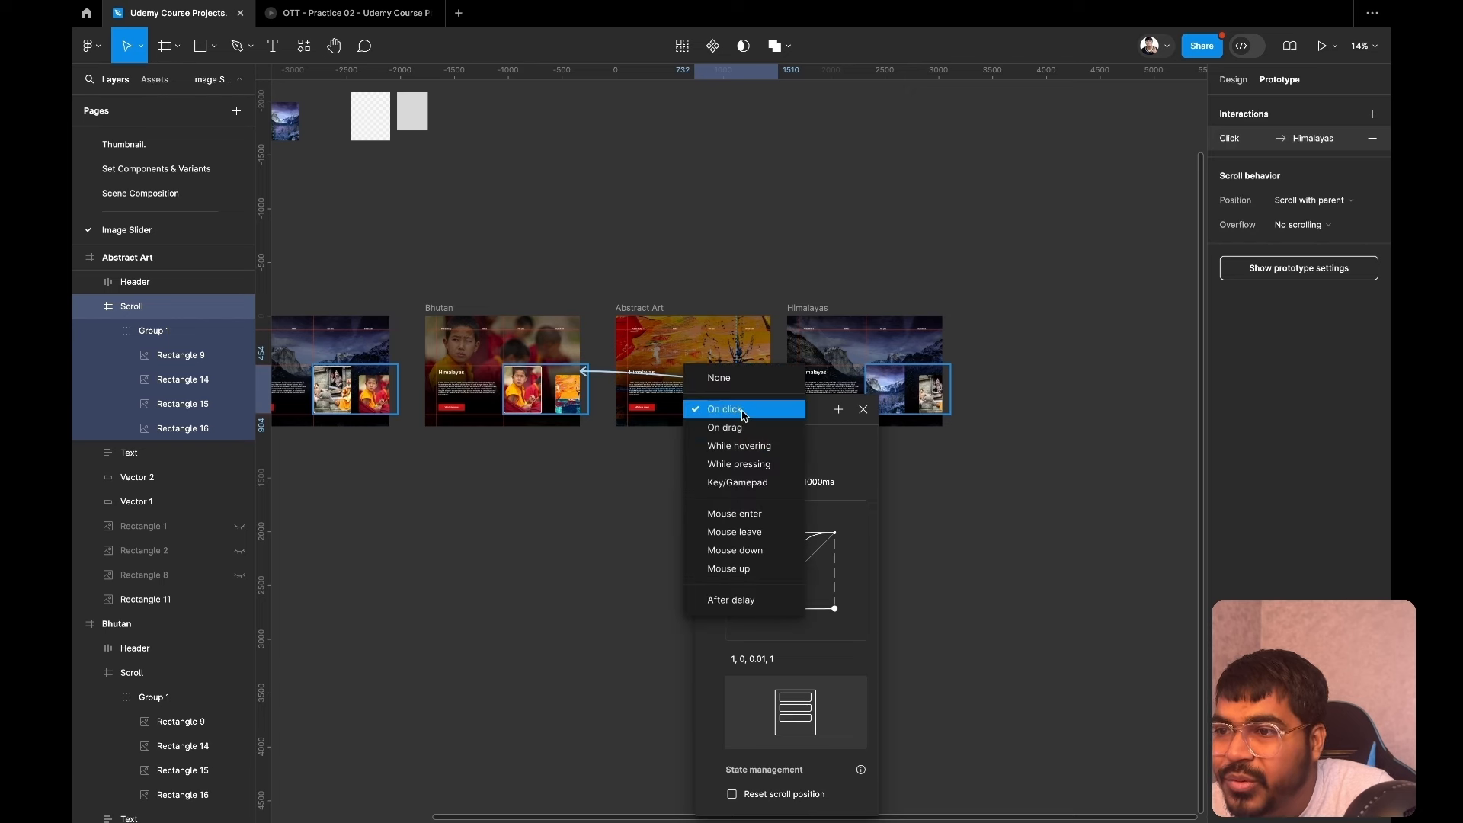
click(739, 428)
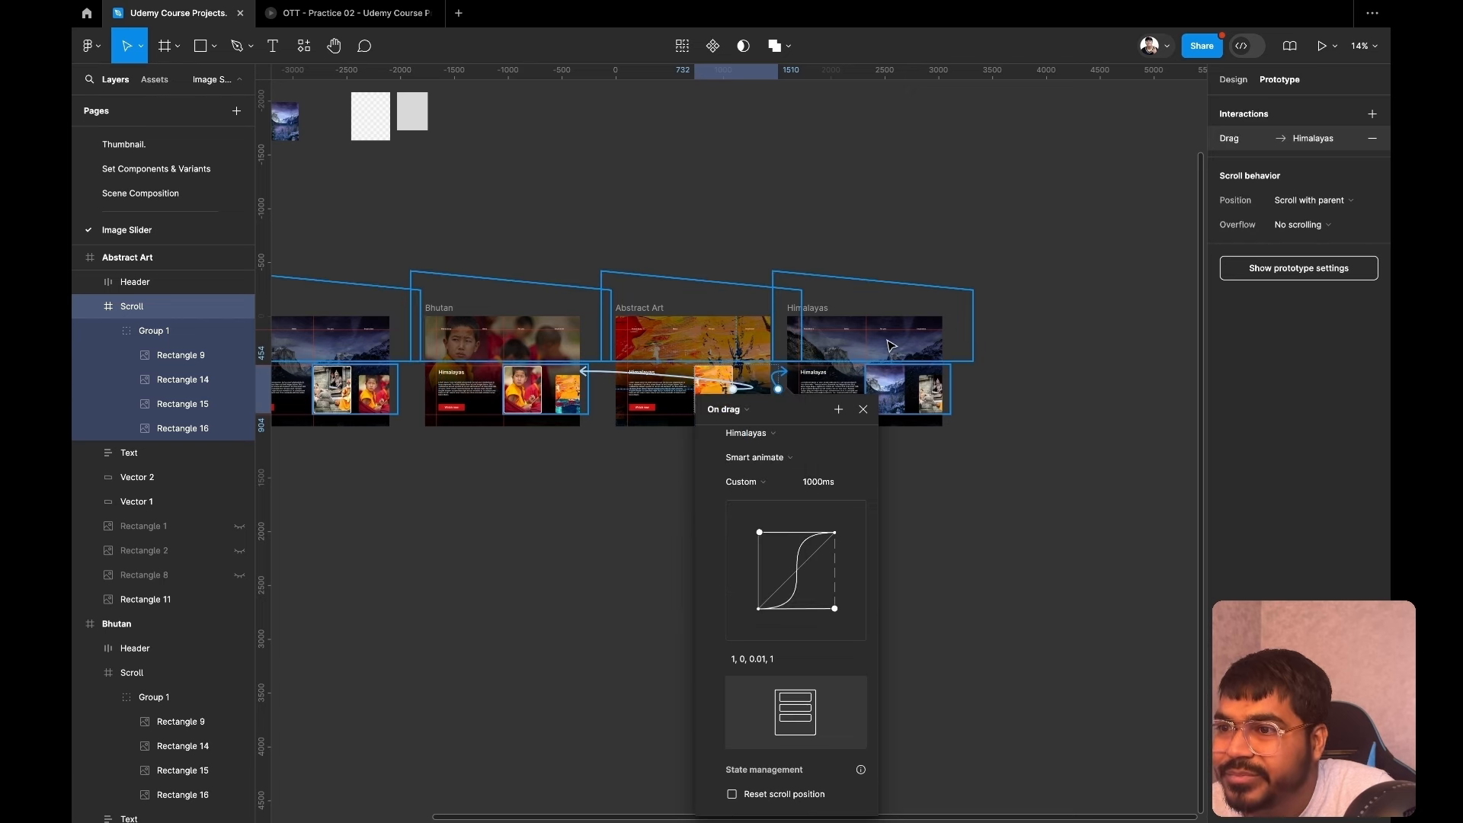
scroll(883, 343, left, 3)
click(945, 267)
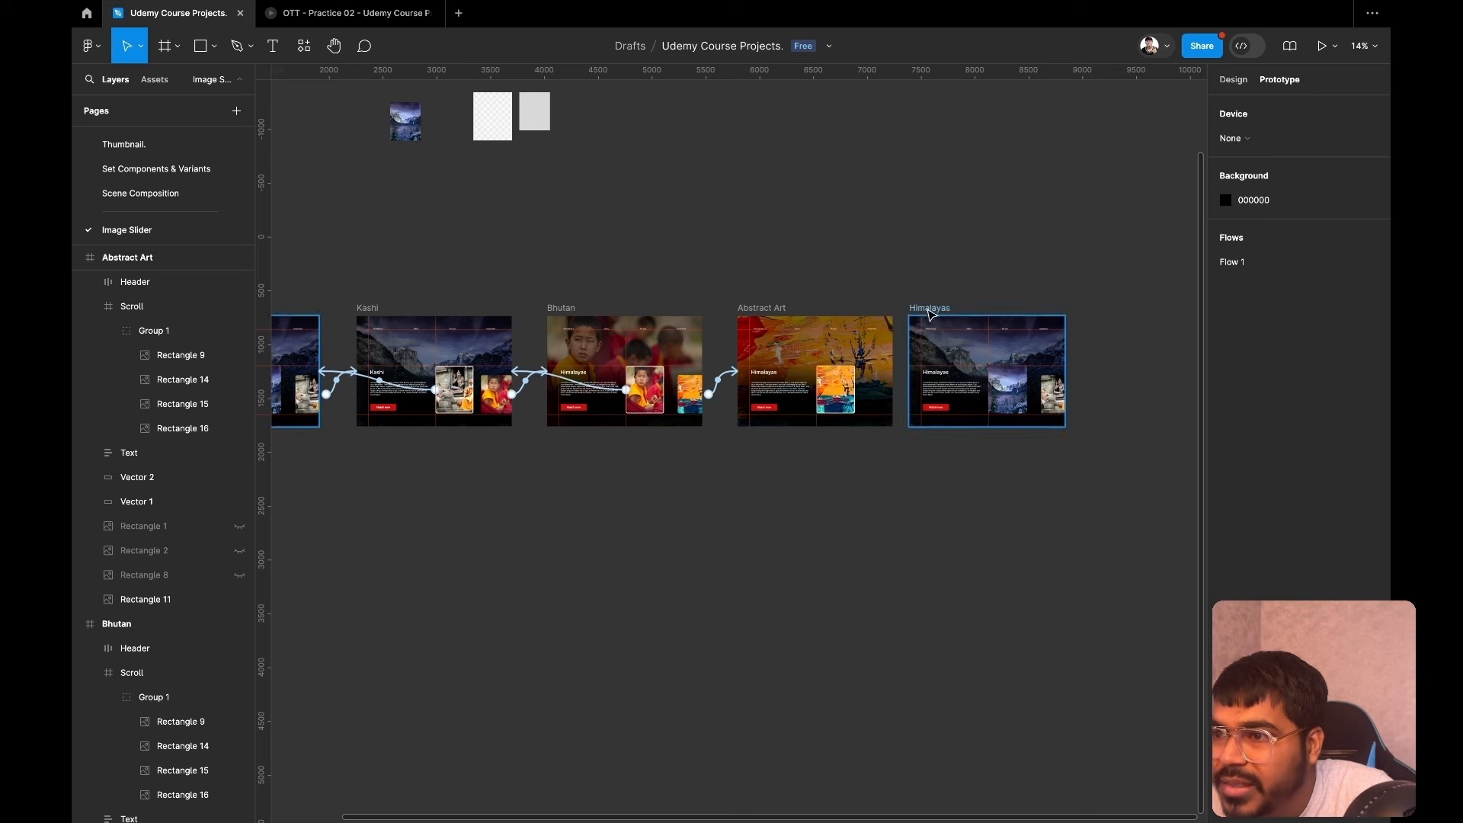
Shift the duplicated Himalayas frame slightly right and connect it to the original Himalayas frame with an After delay trigger.
drag(930, 319, 944, 319)
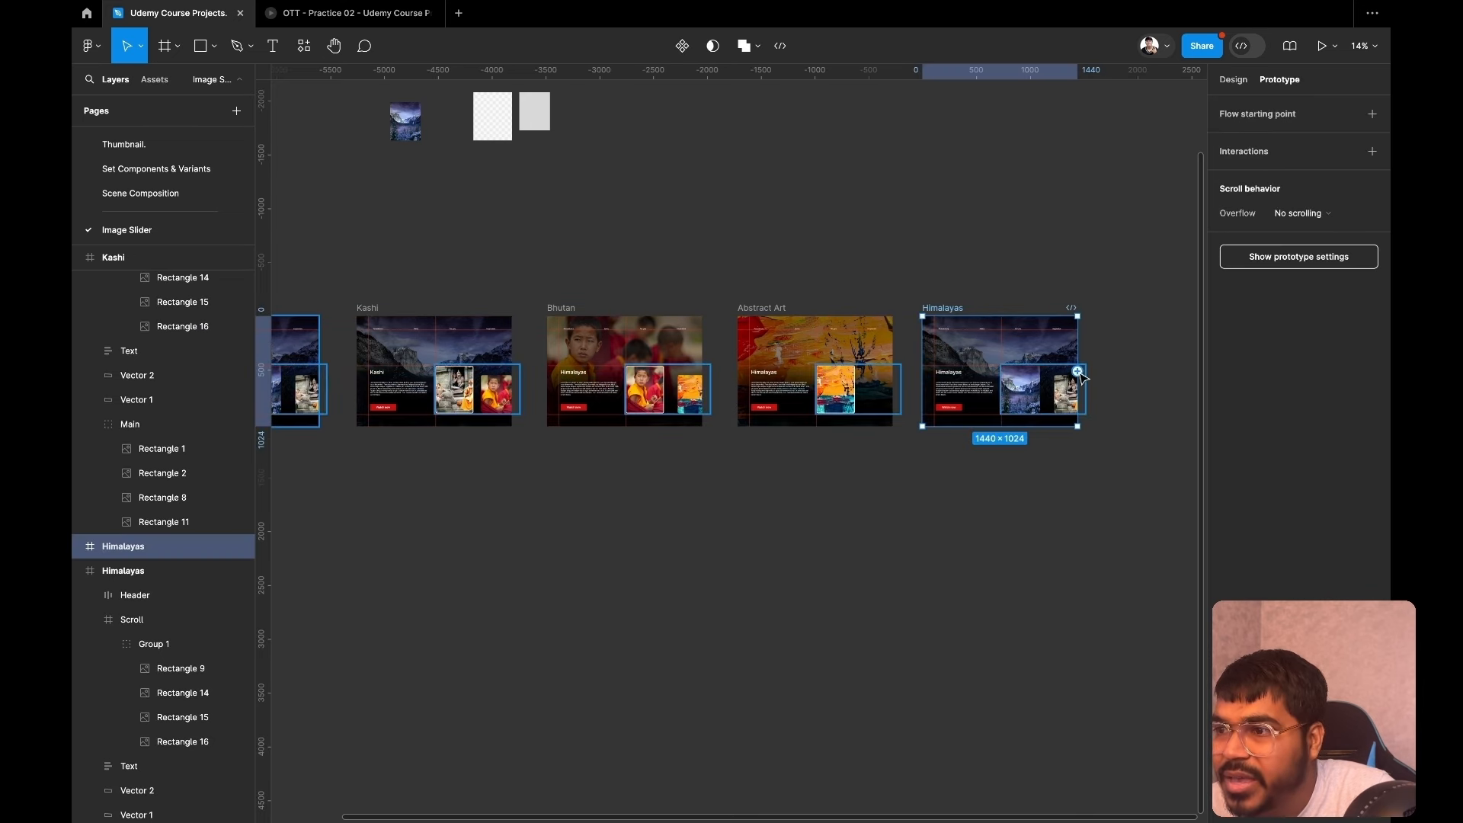
drag(1082, 388, 653, 481)
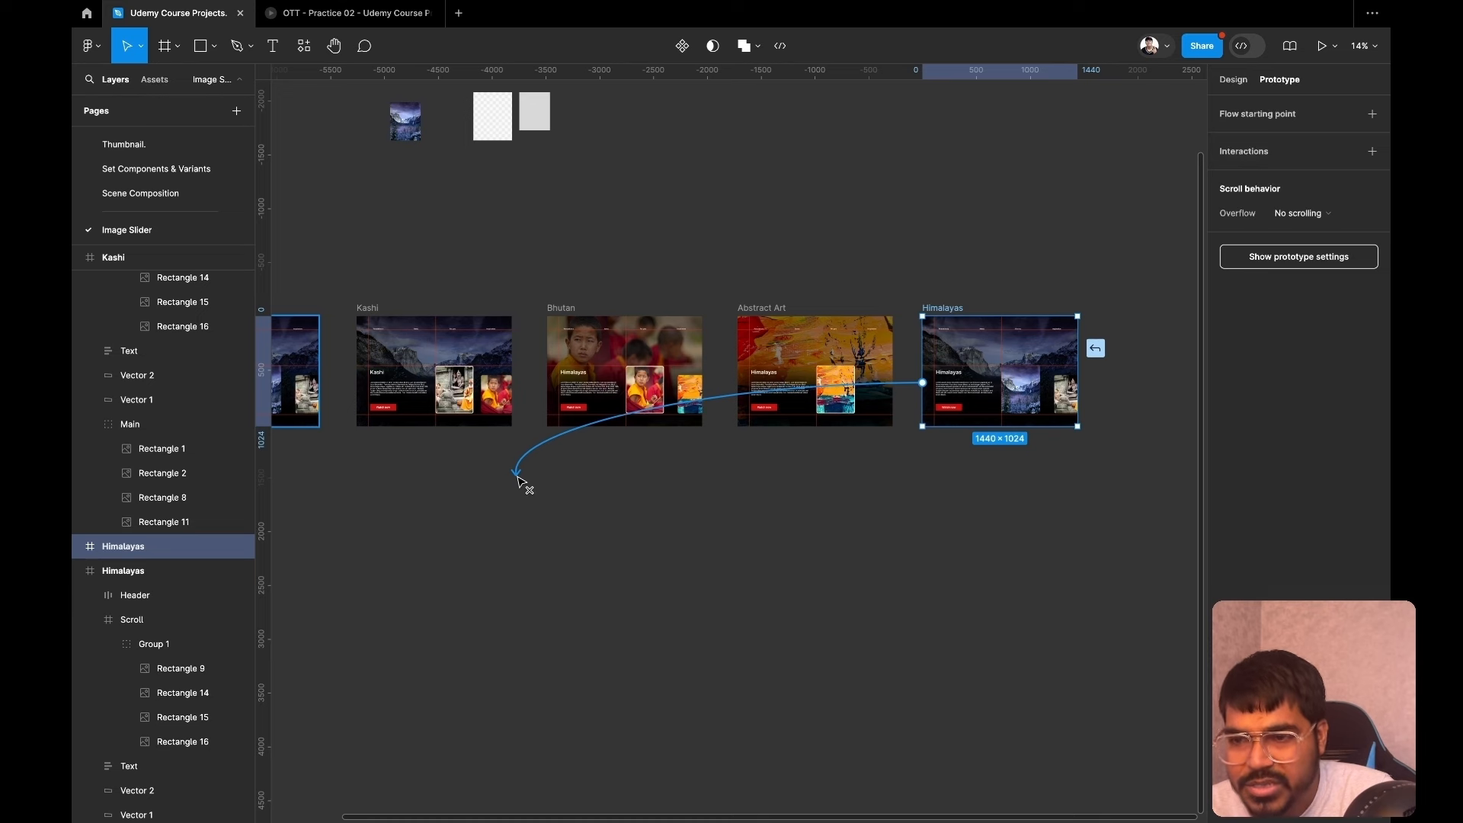
scroll(523, 483, left, 5)
drag(518, 480, 559, 394)
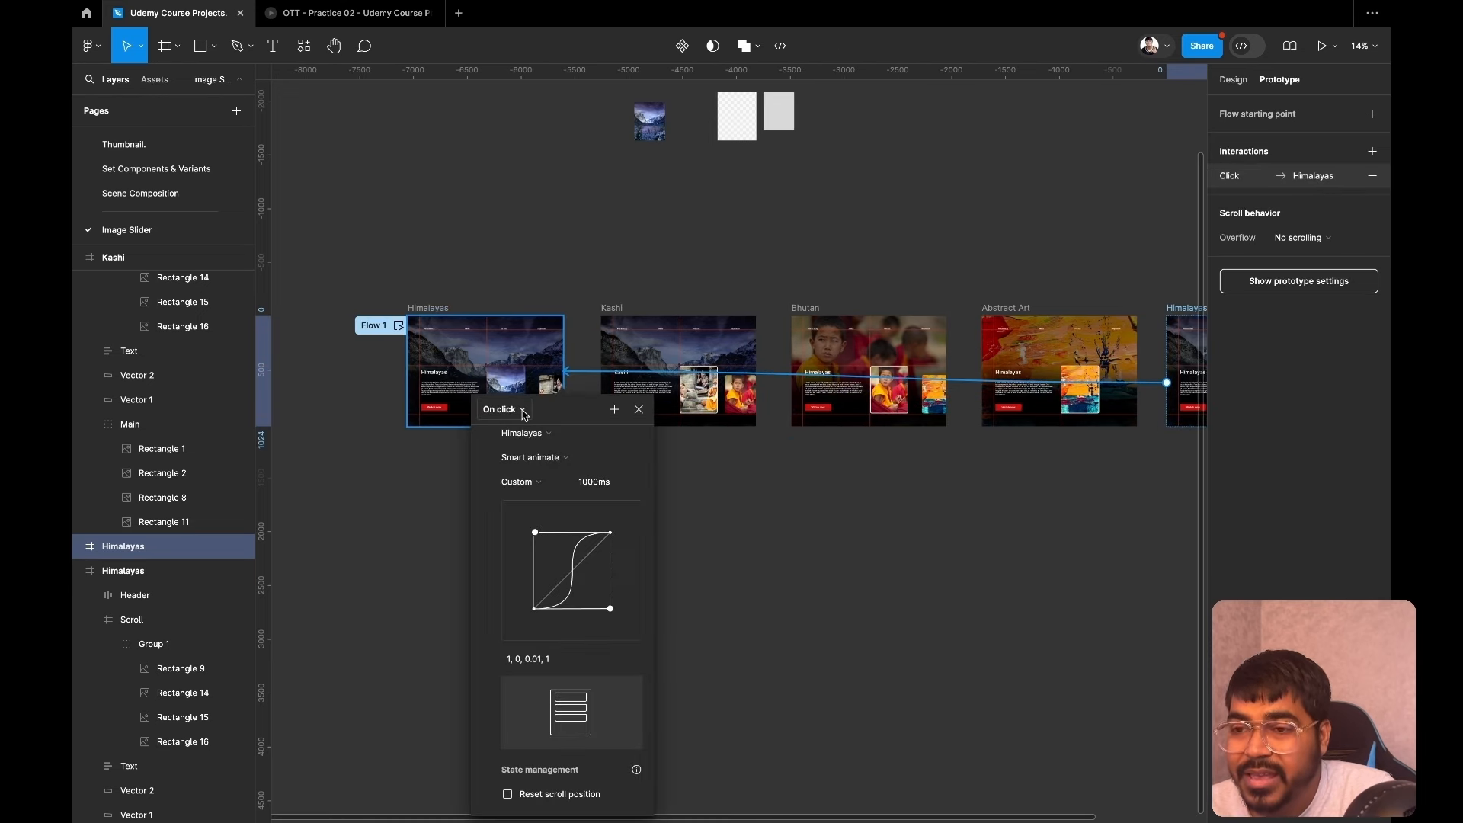
click(524, 411)
click(517, 601)
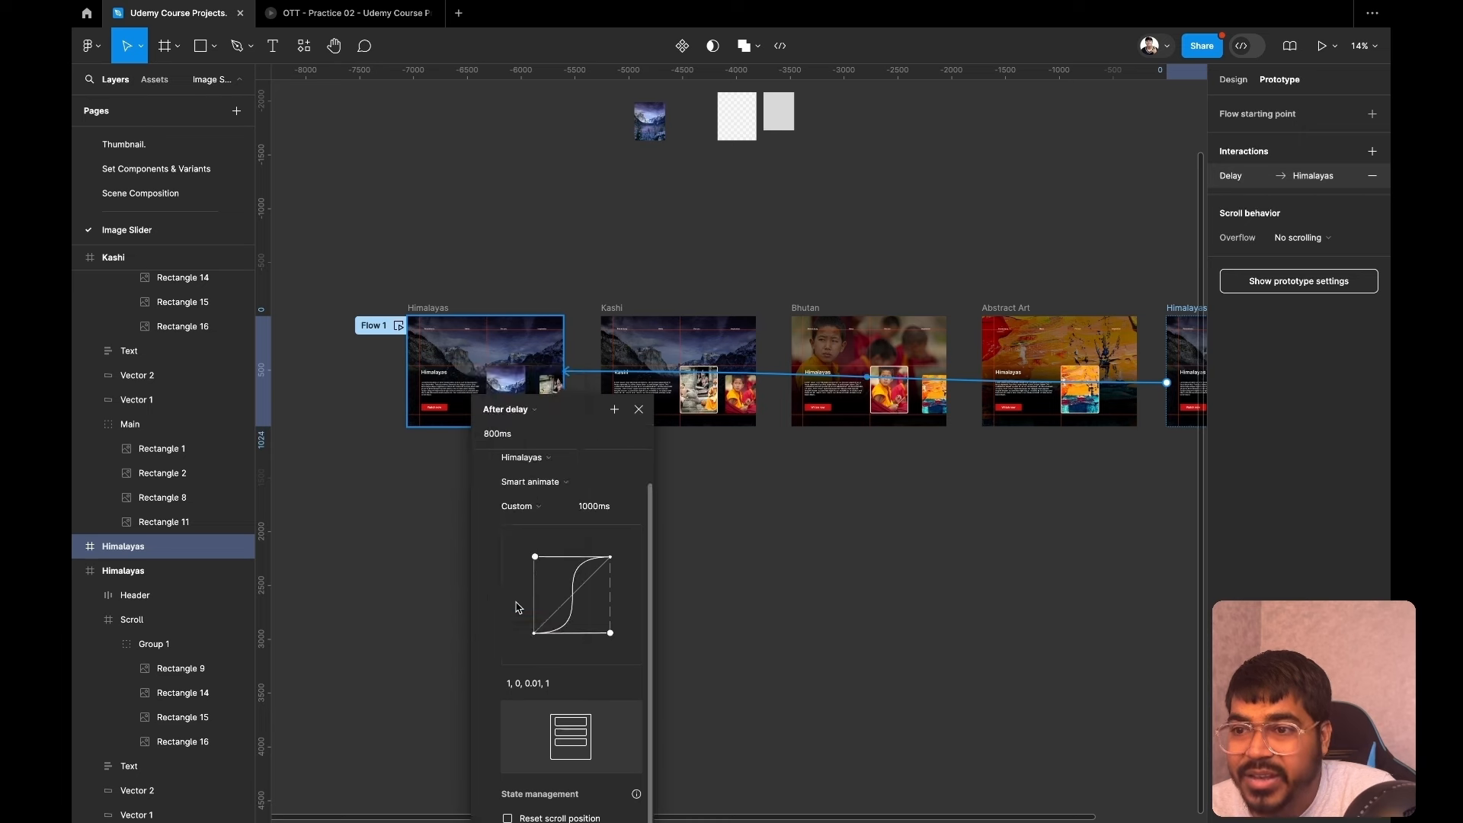
Set the Smart animate duration of the delayed connection between the two Himalayas frames to 300 ms.
click(604, 507)
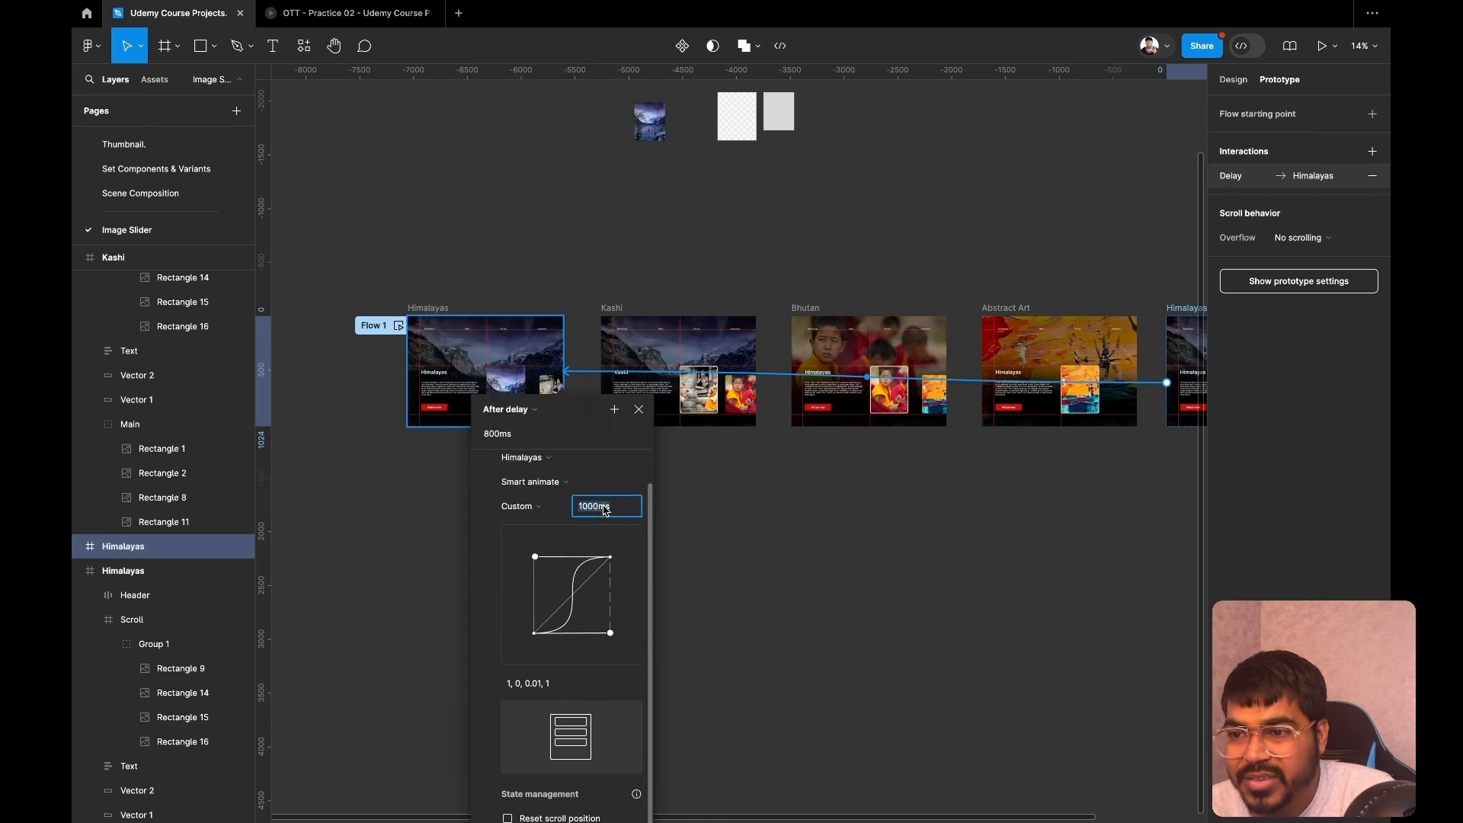
text(3)
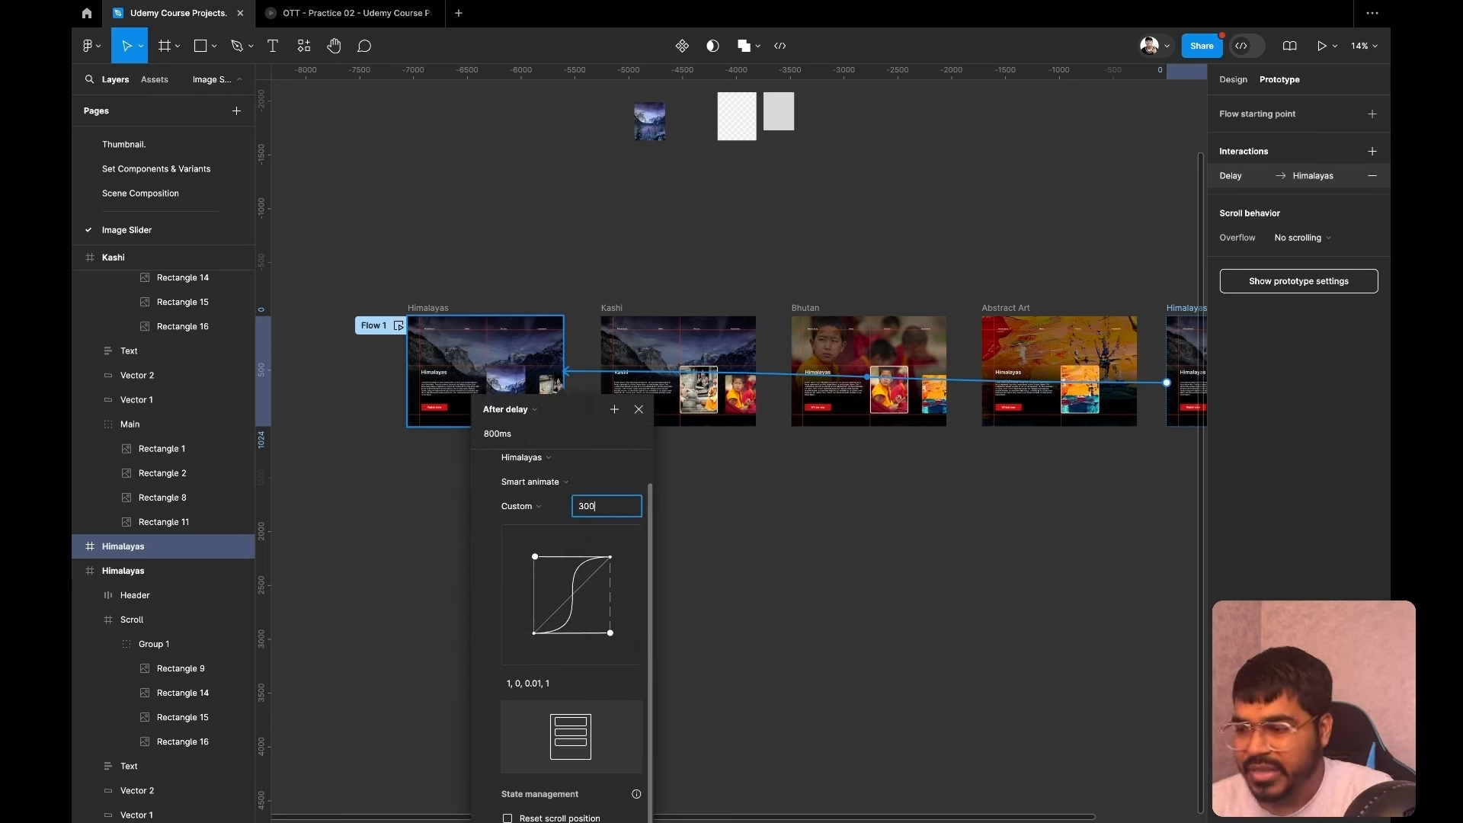
click(638, 410)
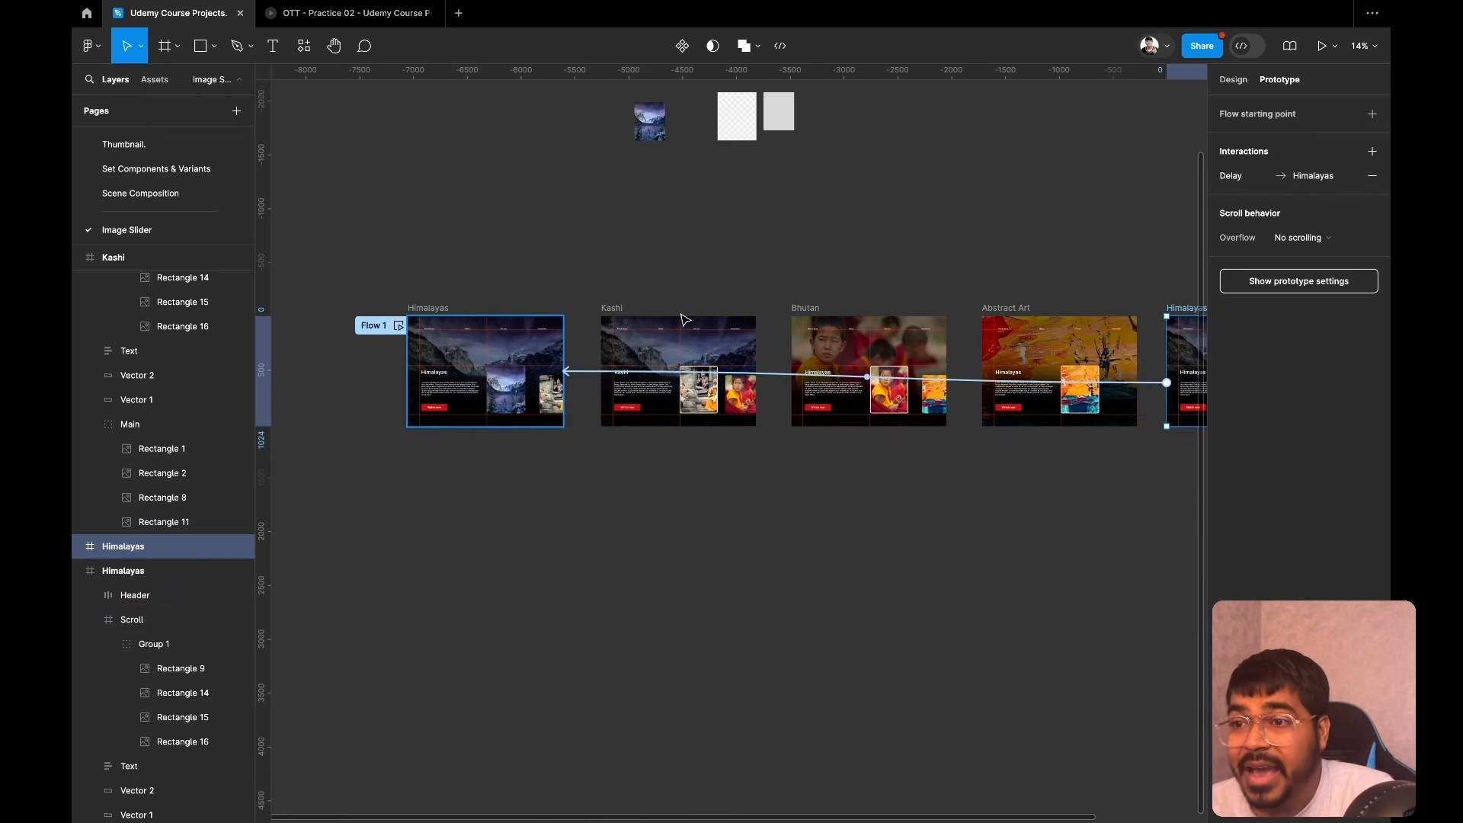
Toggle the visibility of Rectangle 9 in the Bhutan frame's card group off and back on.
click(804, 308)
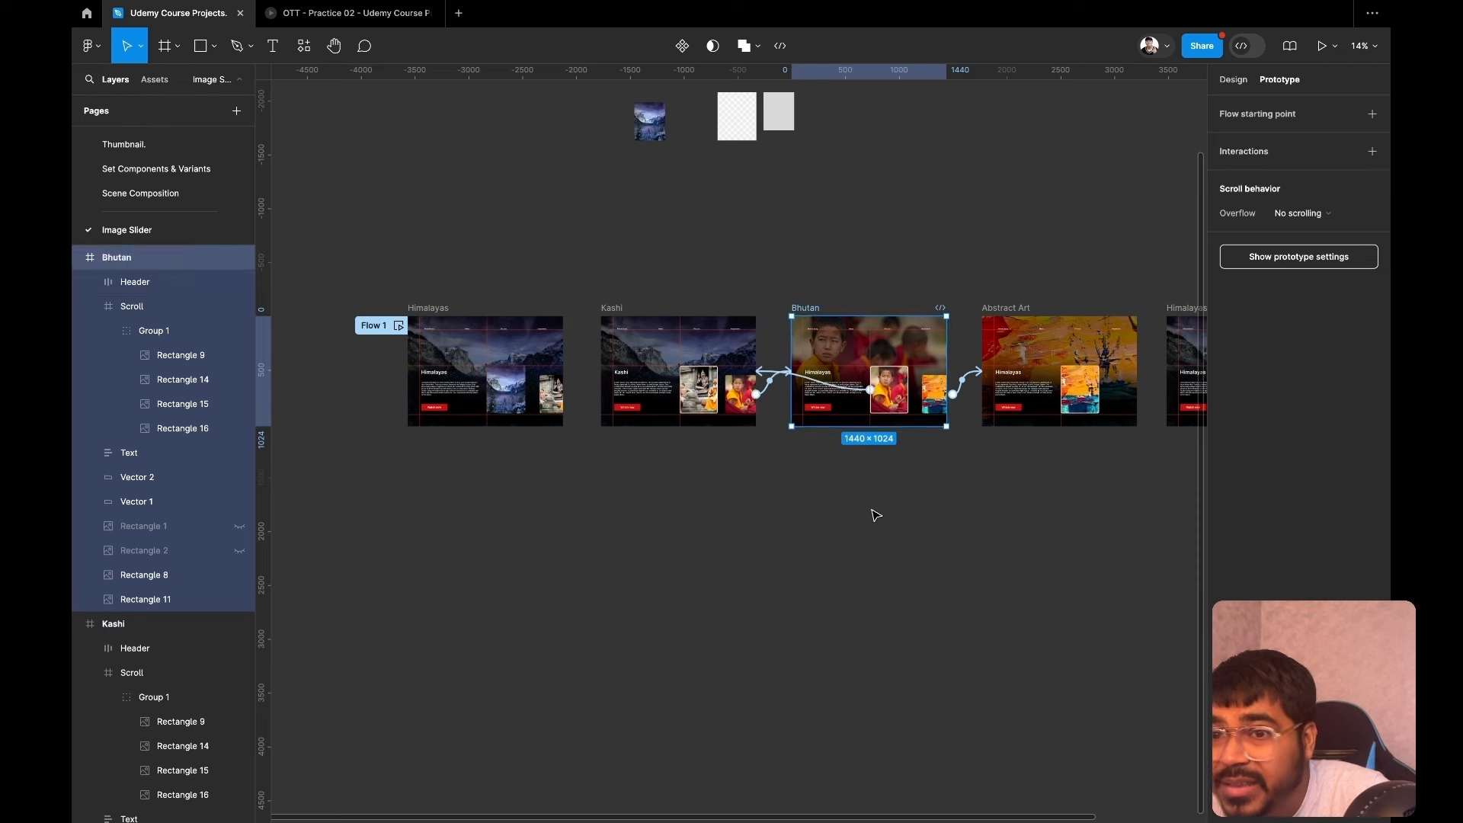
scroll(875, 515, right, 5)
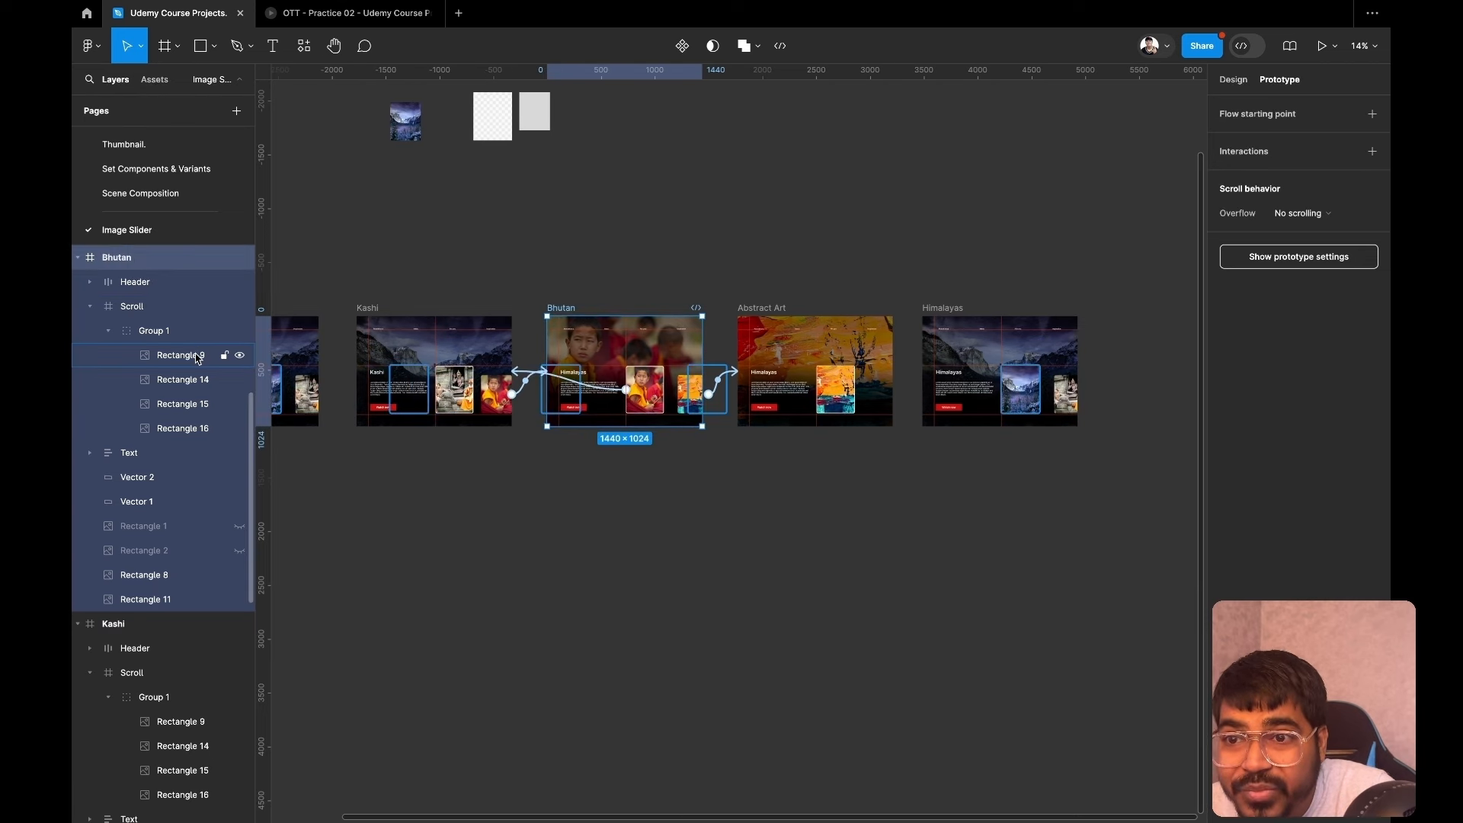
click(239, 357)
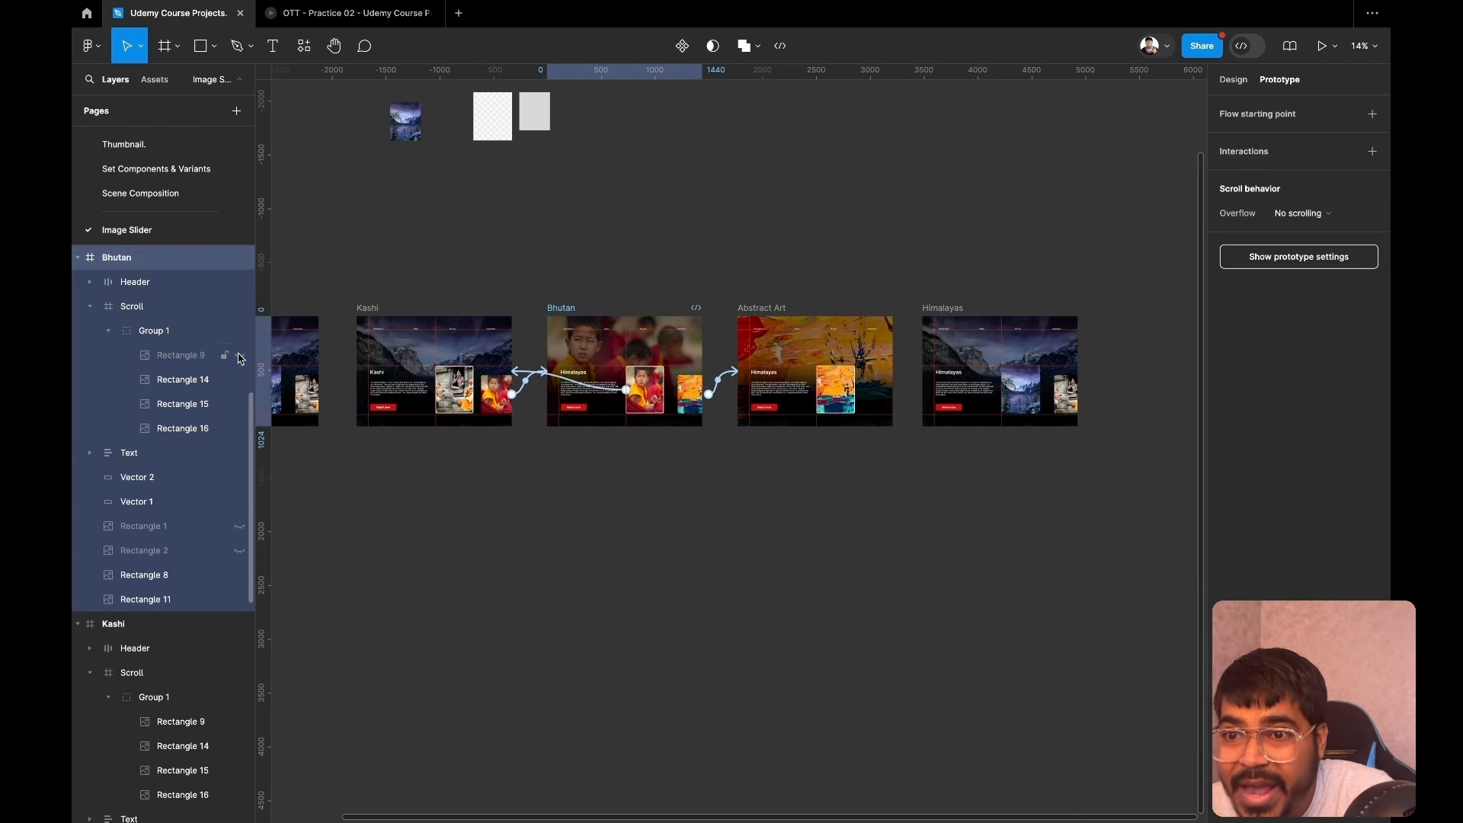
click(202, 381)
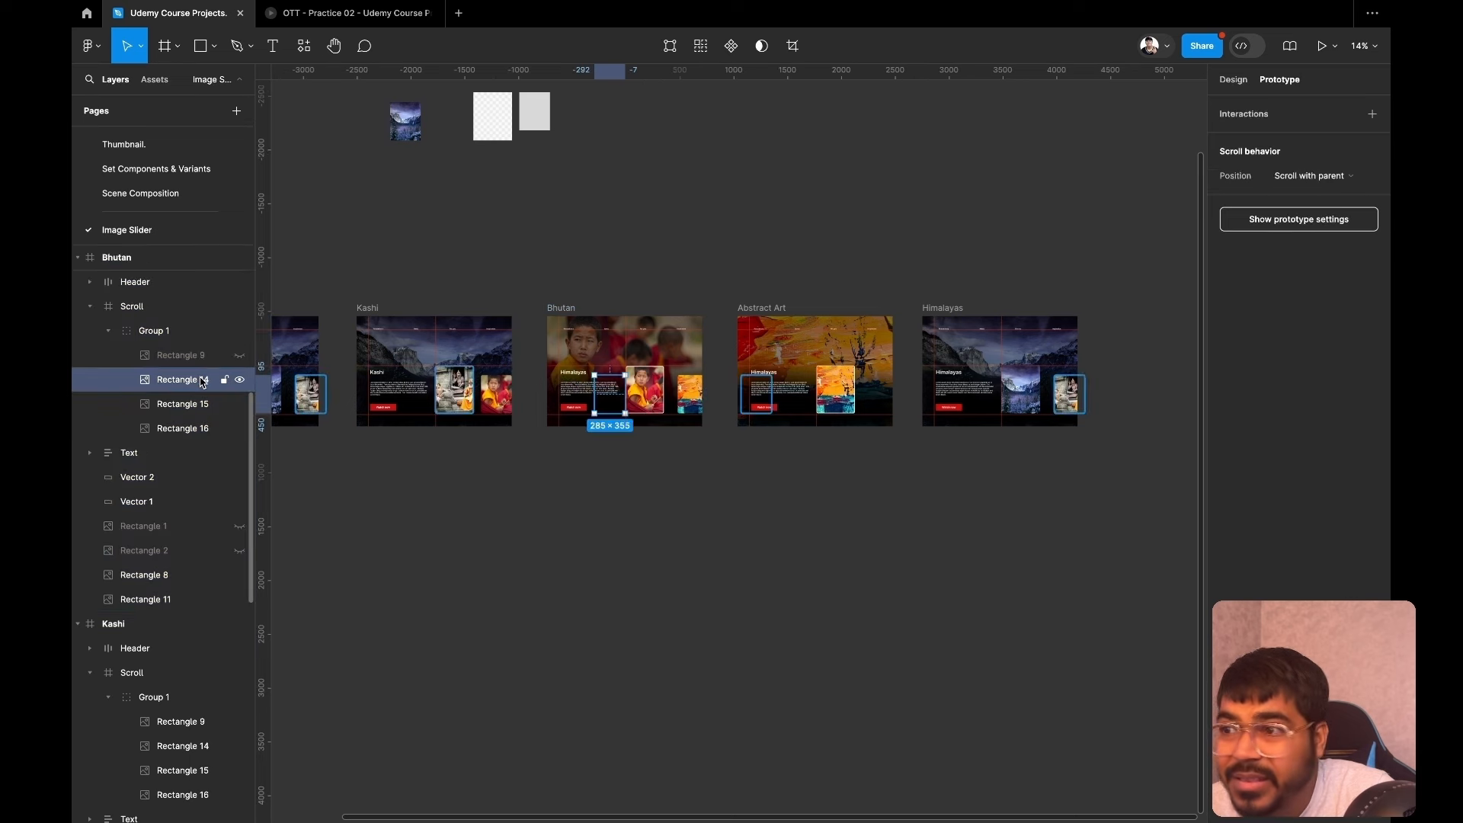
click(240, 358)
click(239, 358)
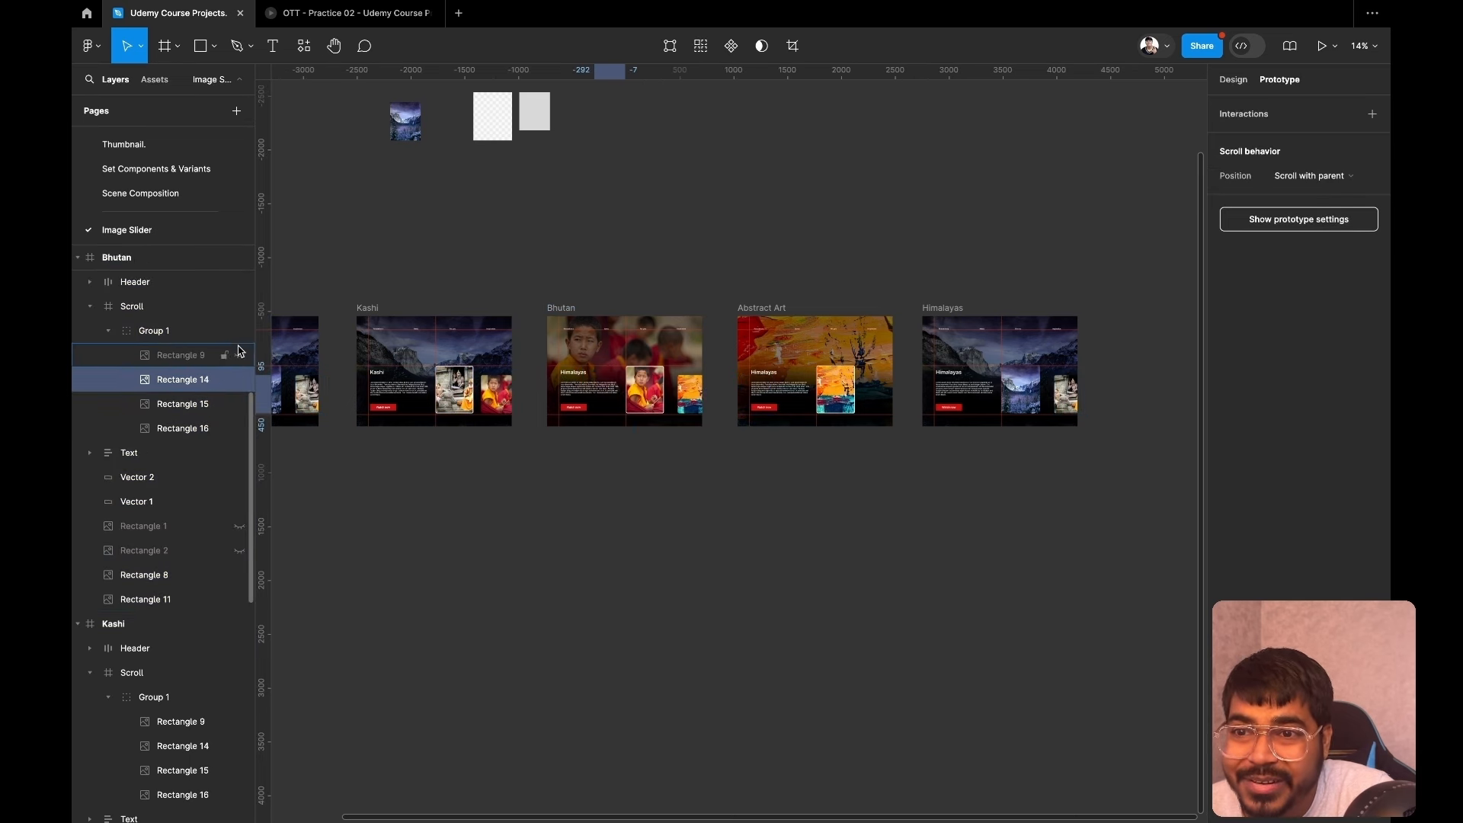
click(240, 358)
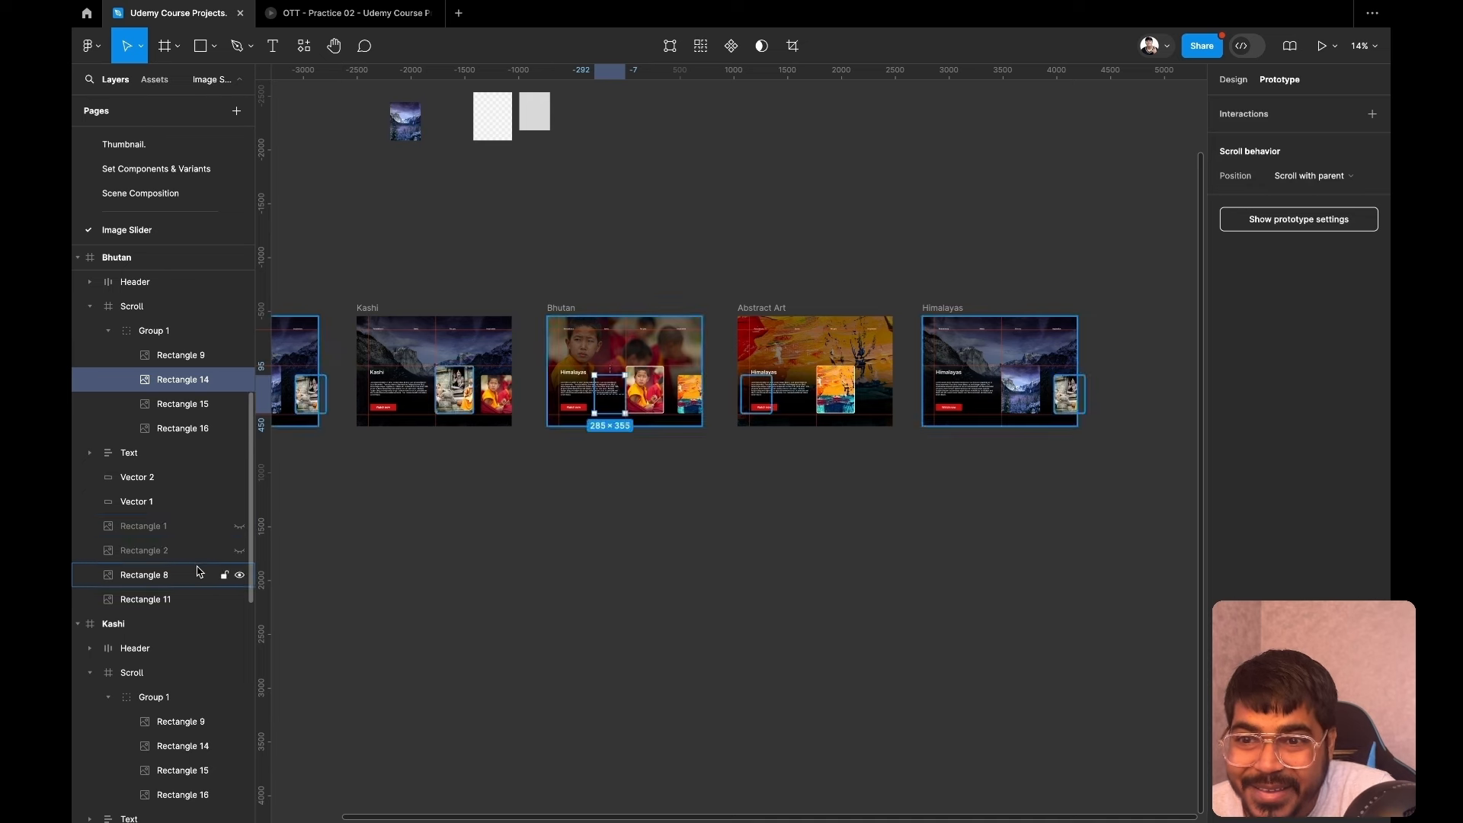
Make the hidden Rectangle 2 background visible in the Bhutan frame, leaving Rectangle 1 hidden.
click(239, 526)
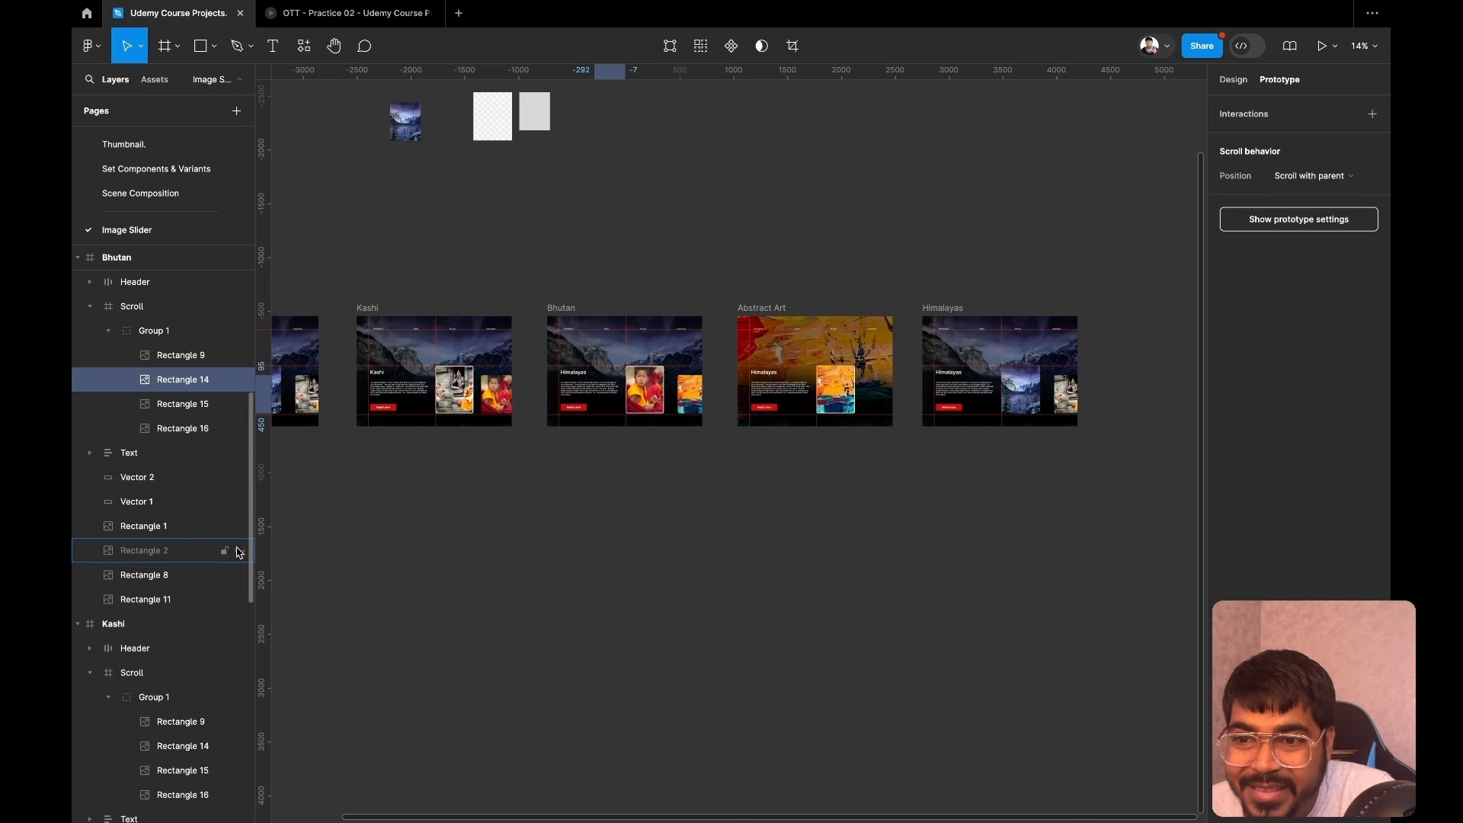
click(239, 550)
click(238, 529)
Try a 0% image fill opacity on the Bhutan frame's Rectangle 2 background and undo it.
click(204, 551)
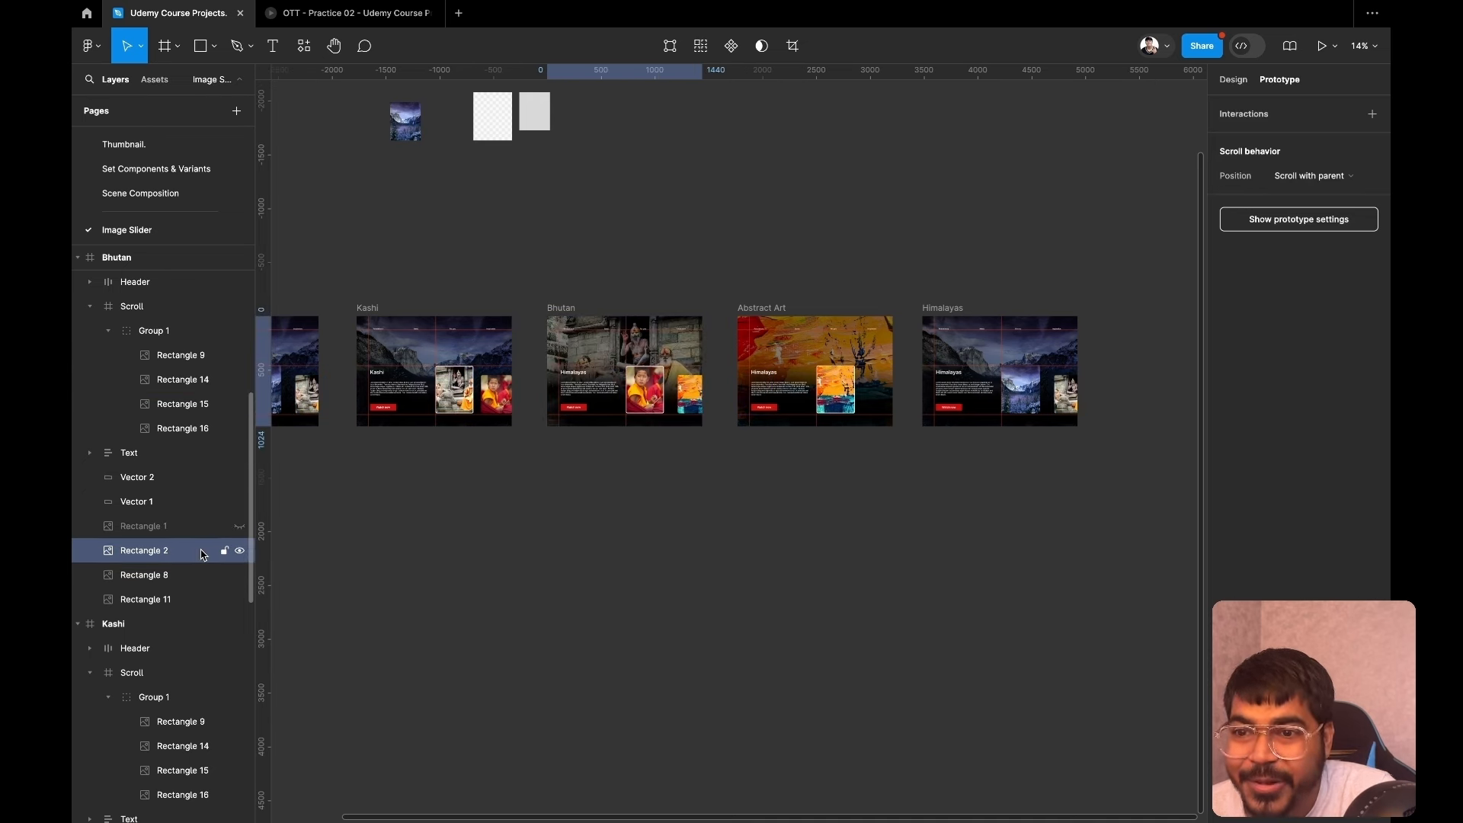
click(1233, 79)
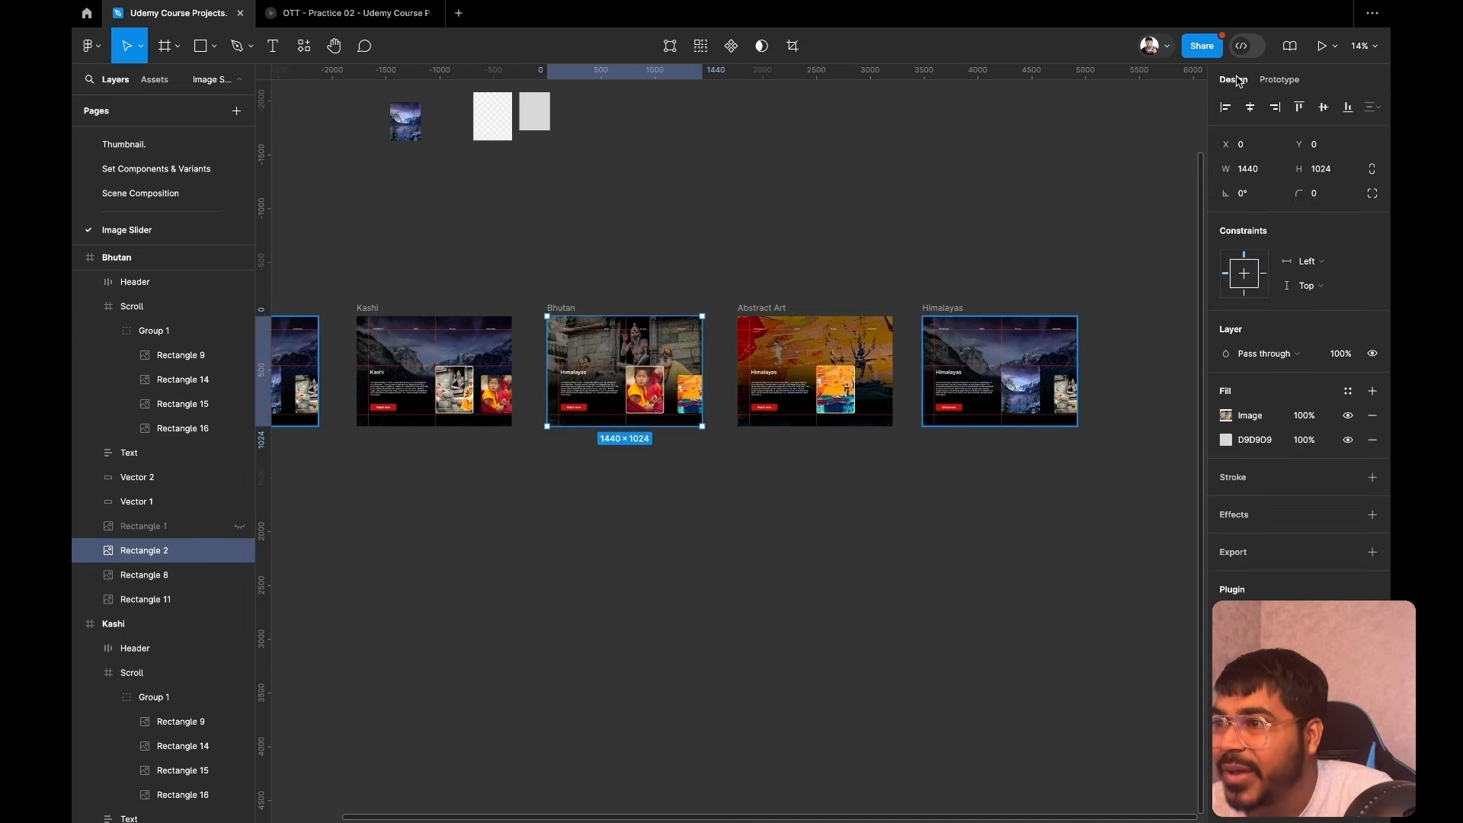
click(1308, 417)
text(0)
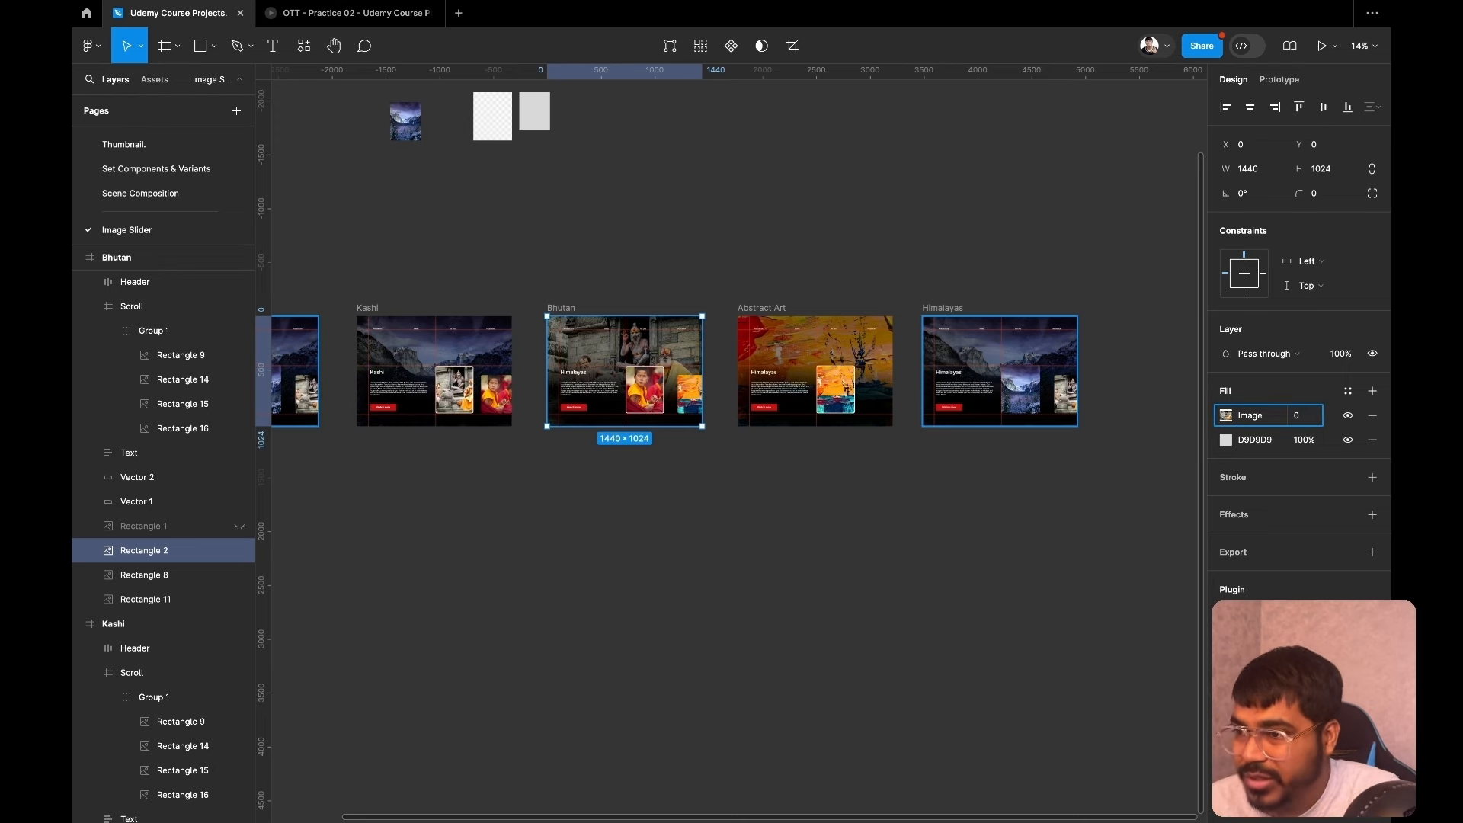
key(Return)
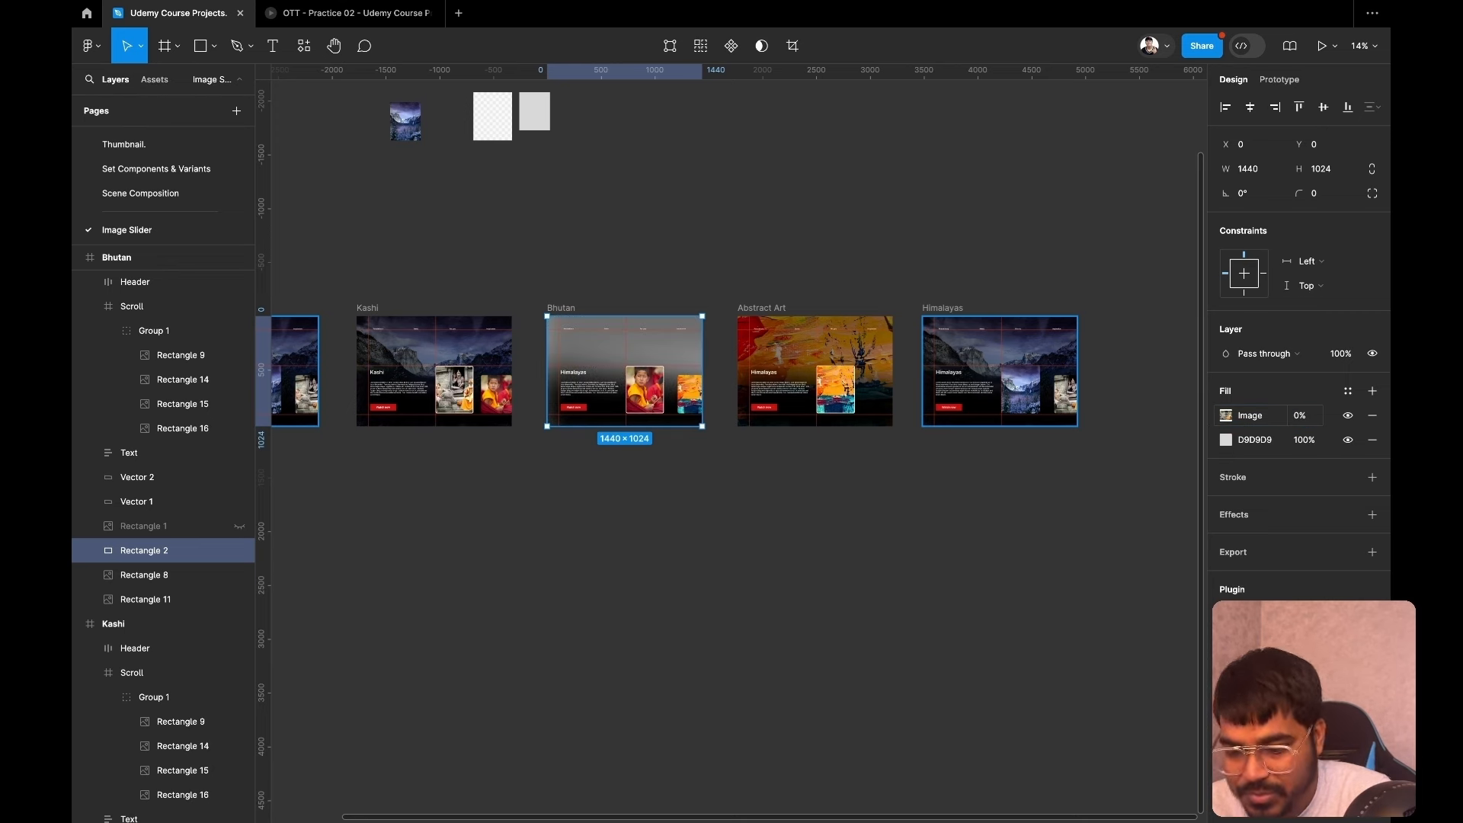
key(ctrl+z)
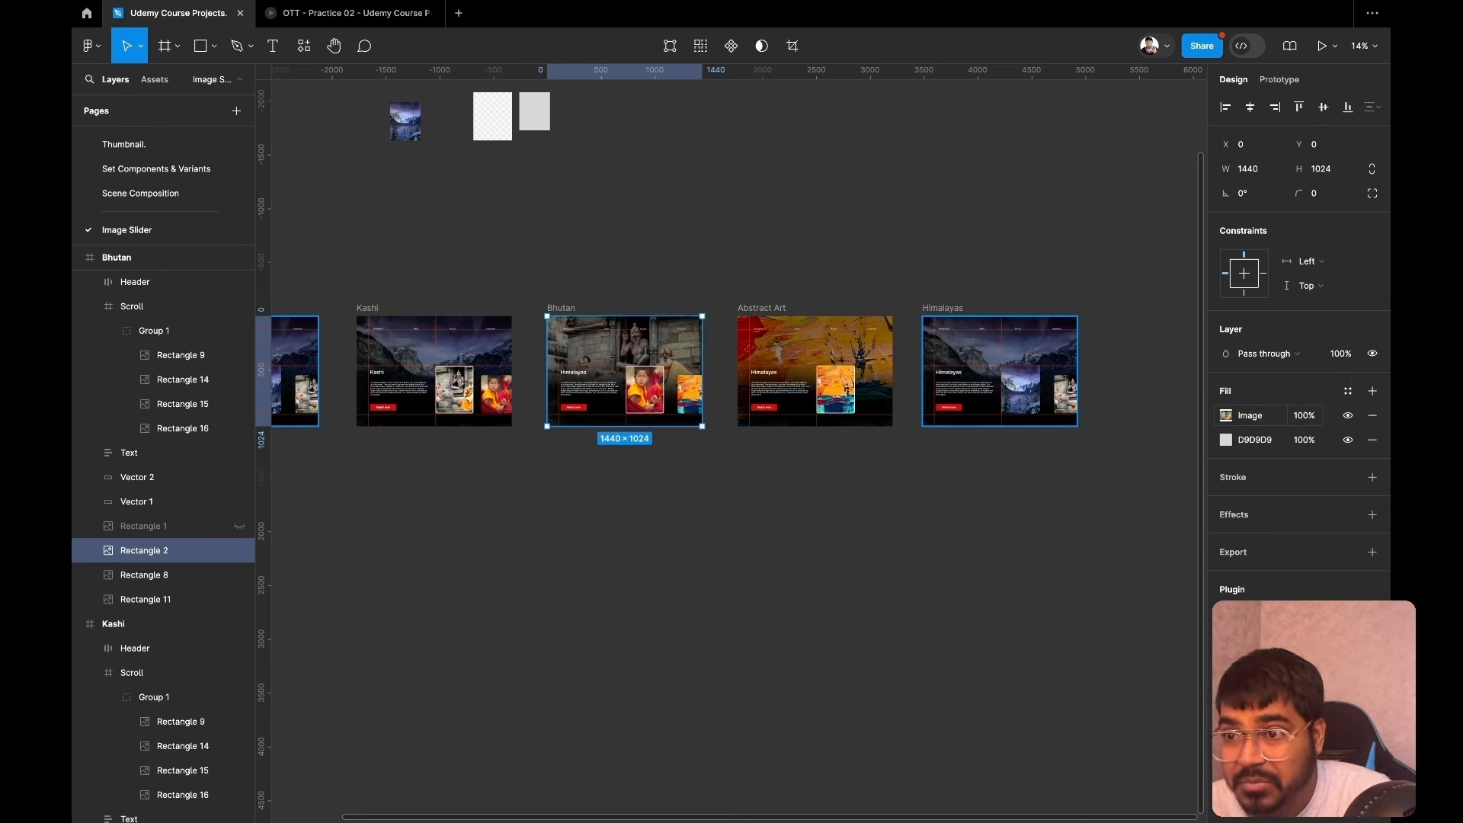
click(239, 527)
click(240, 528)
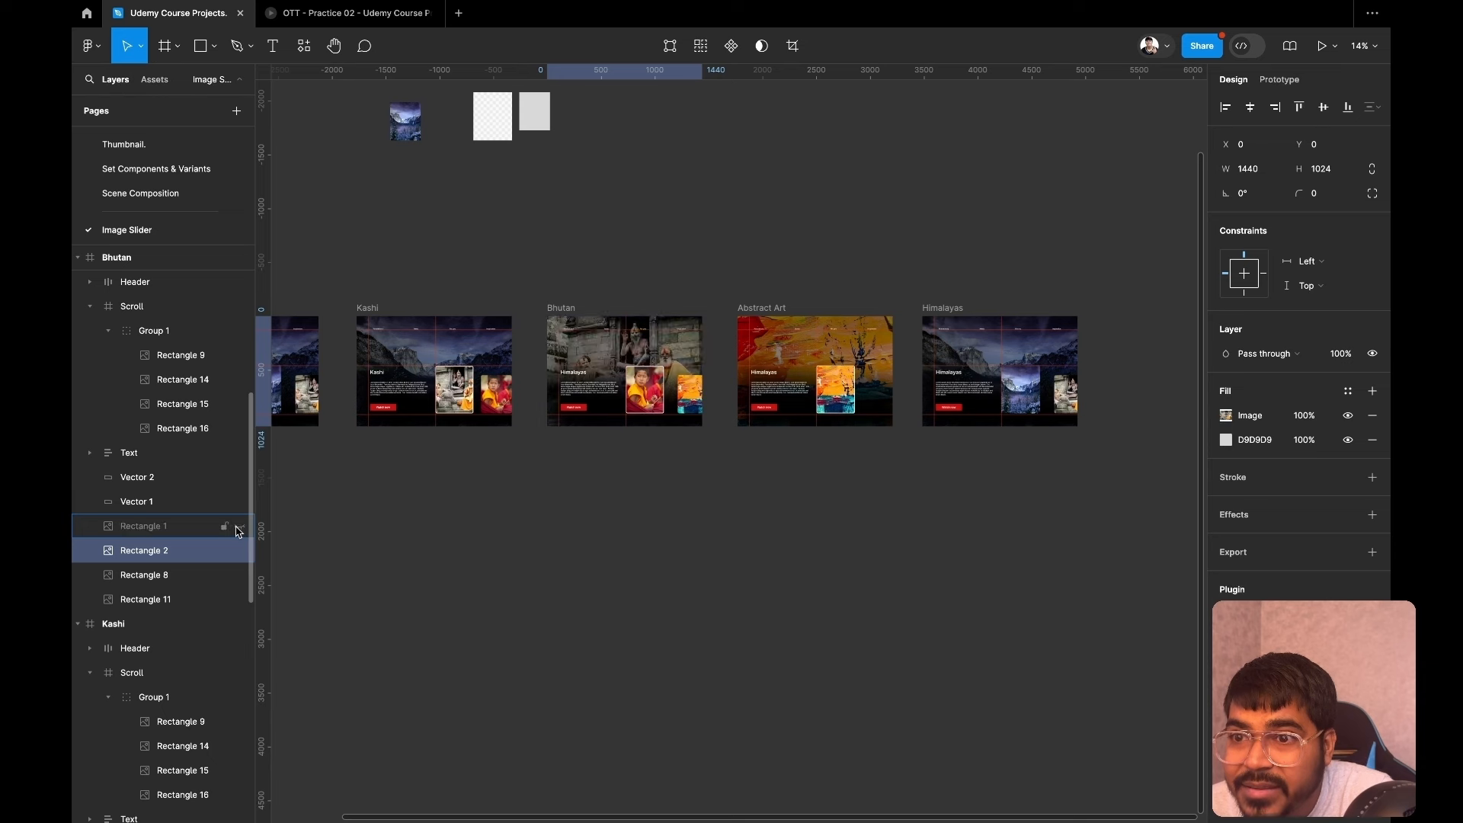
Toggle the visibility of the Rectangle 1 background in the Kashi frame's Main group off and back on.
scroll(488, 506, left, 5)
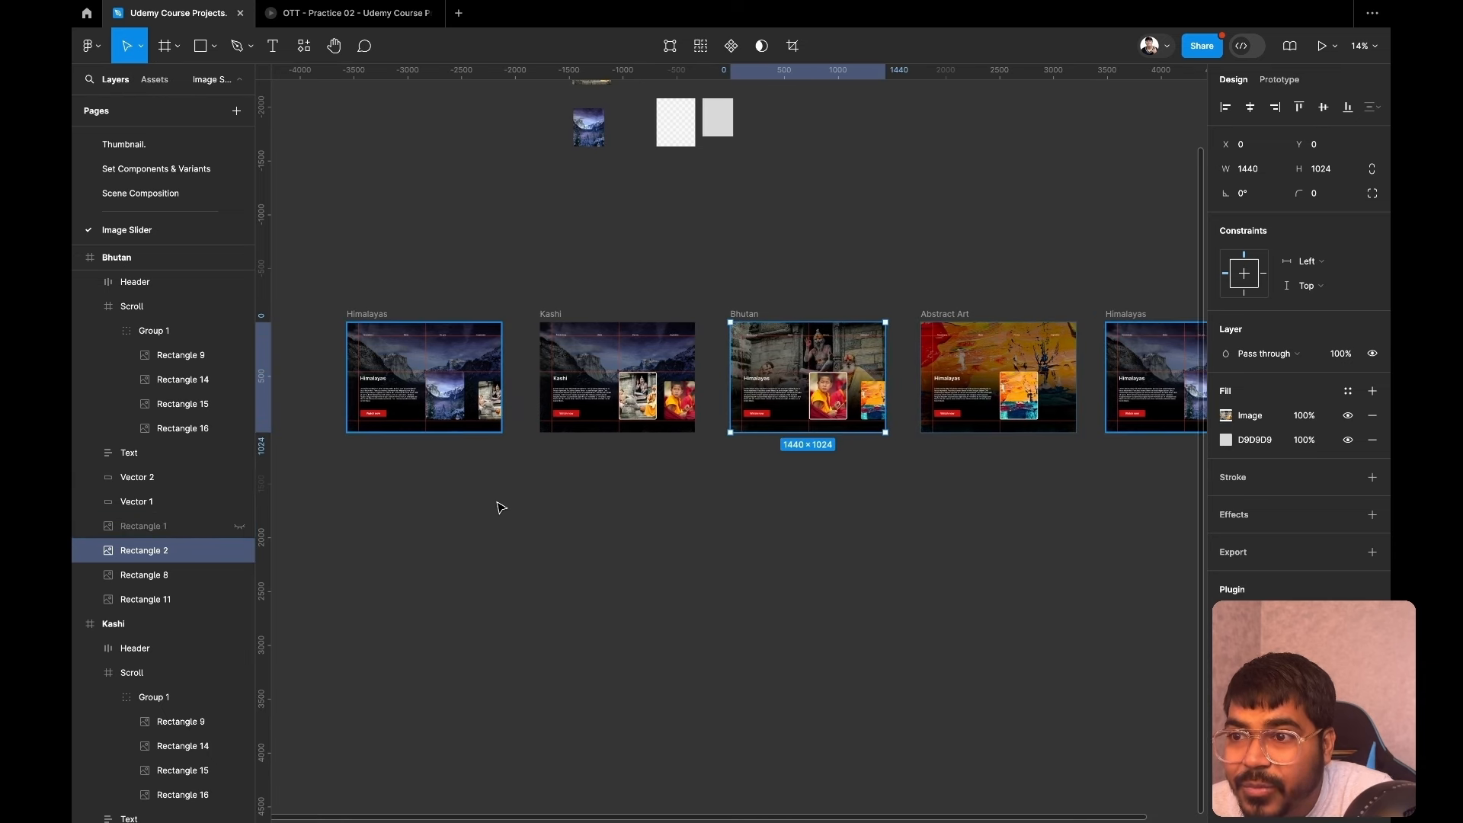
scroll(500, 508, right, 2)
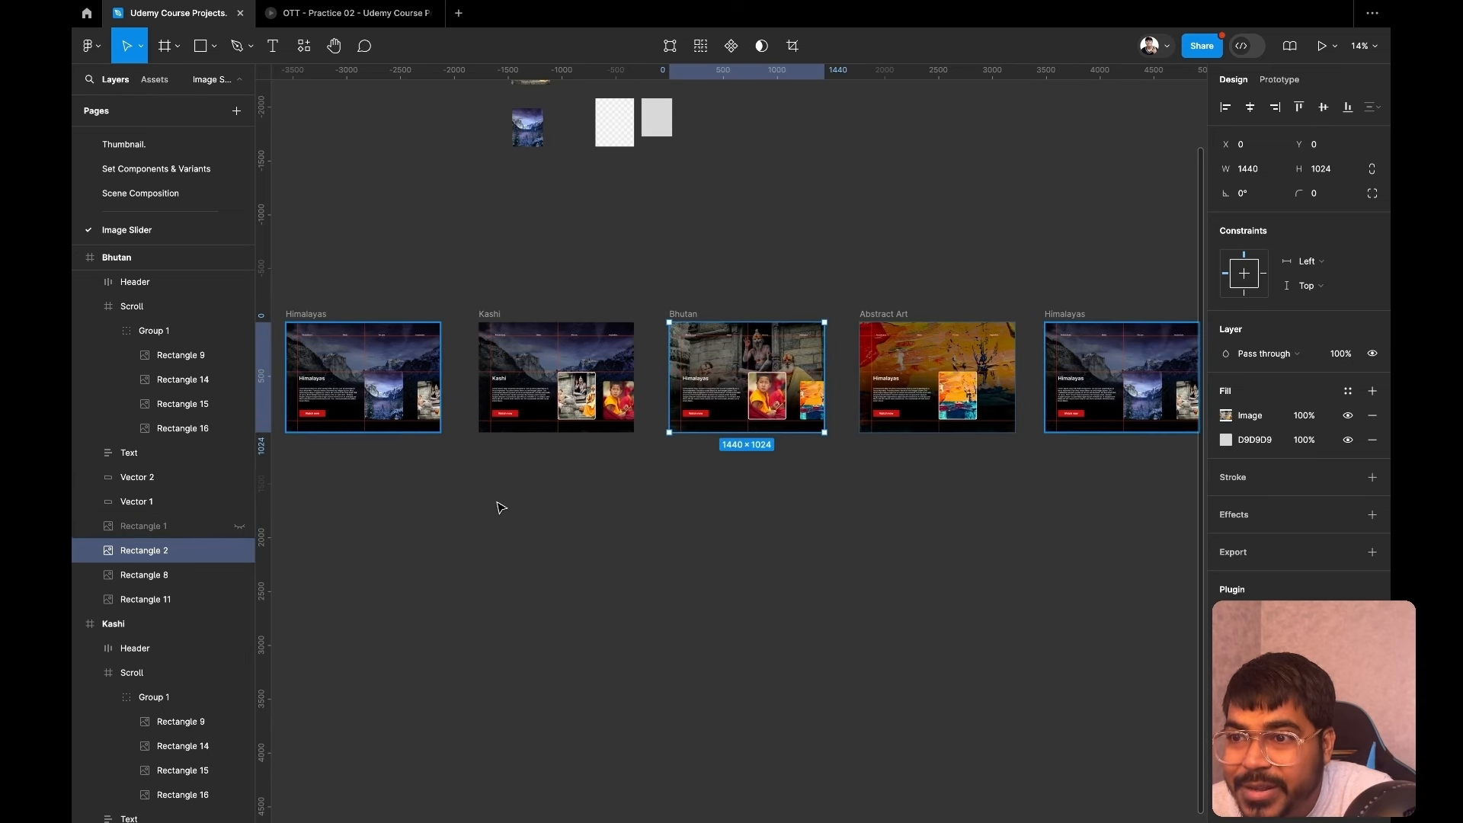
click(491, 318)
scroll(220, 690, down, 3)
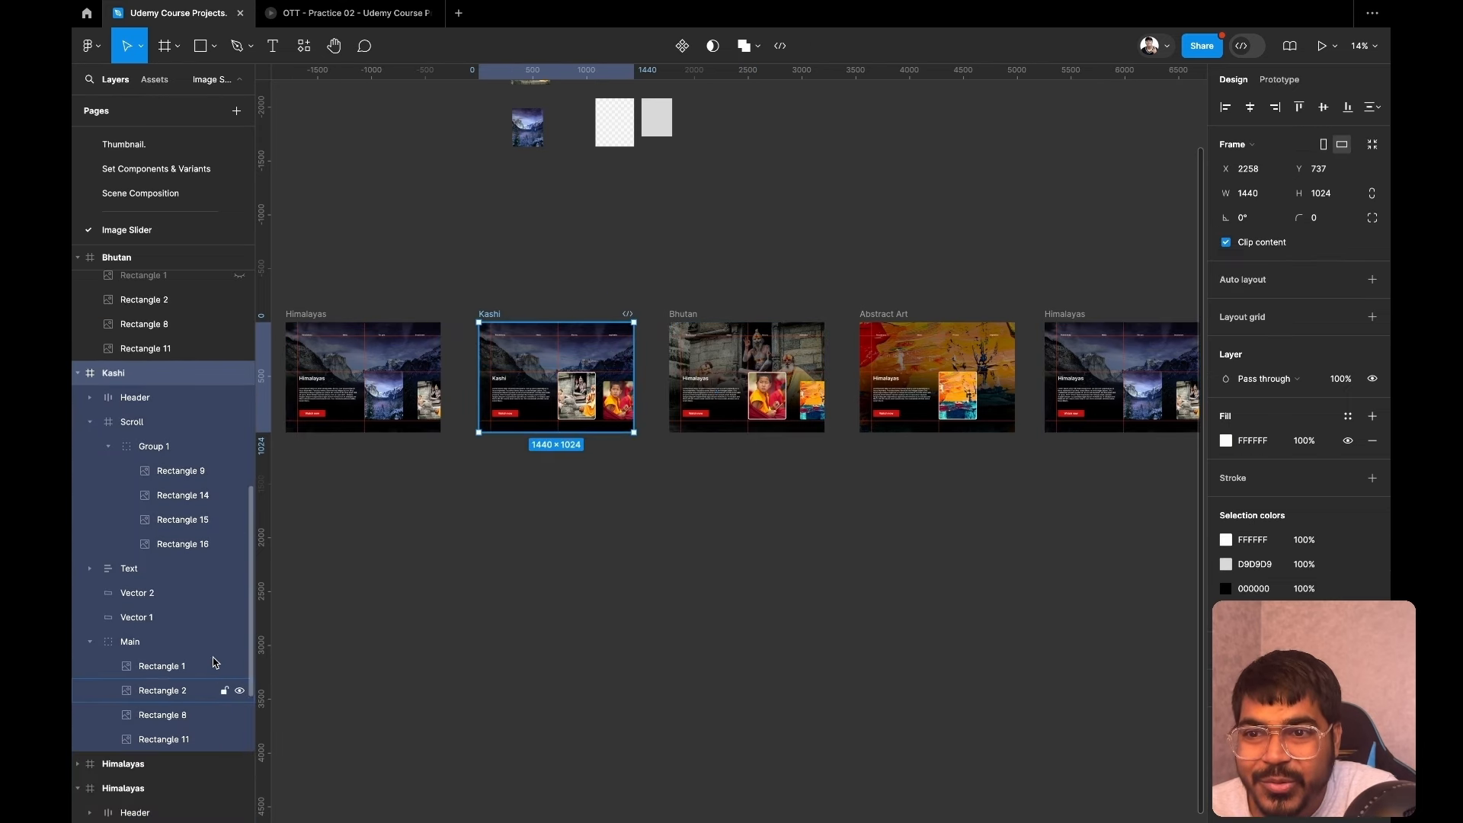
click(200, 473)
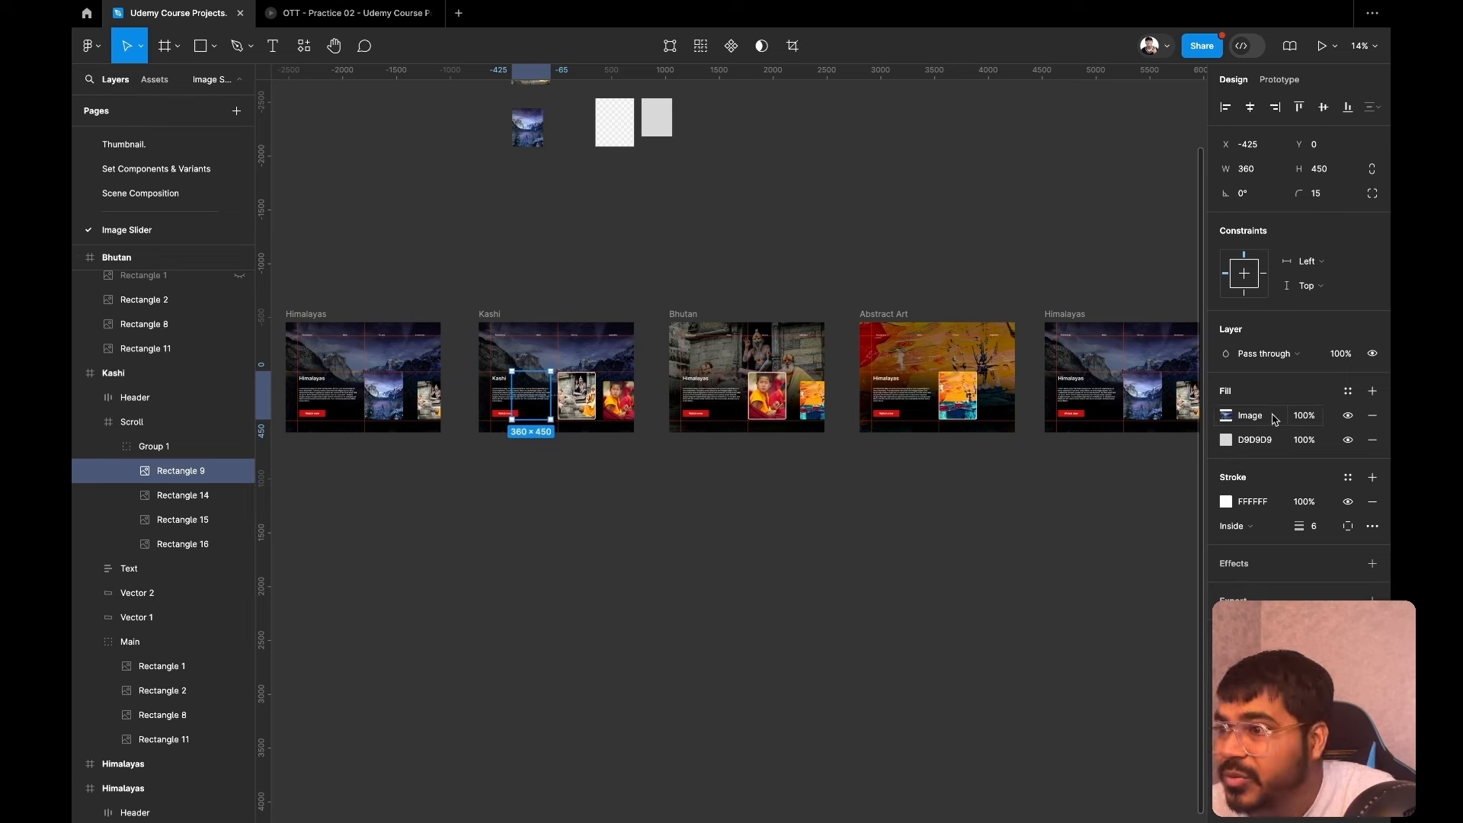
scroll(171, 648, down, 4)
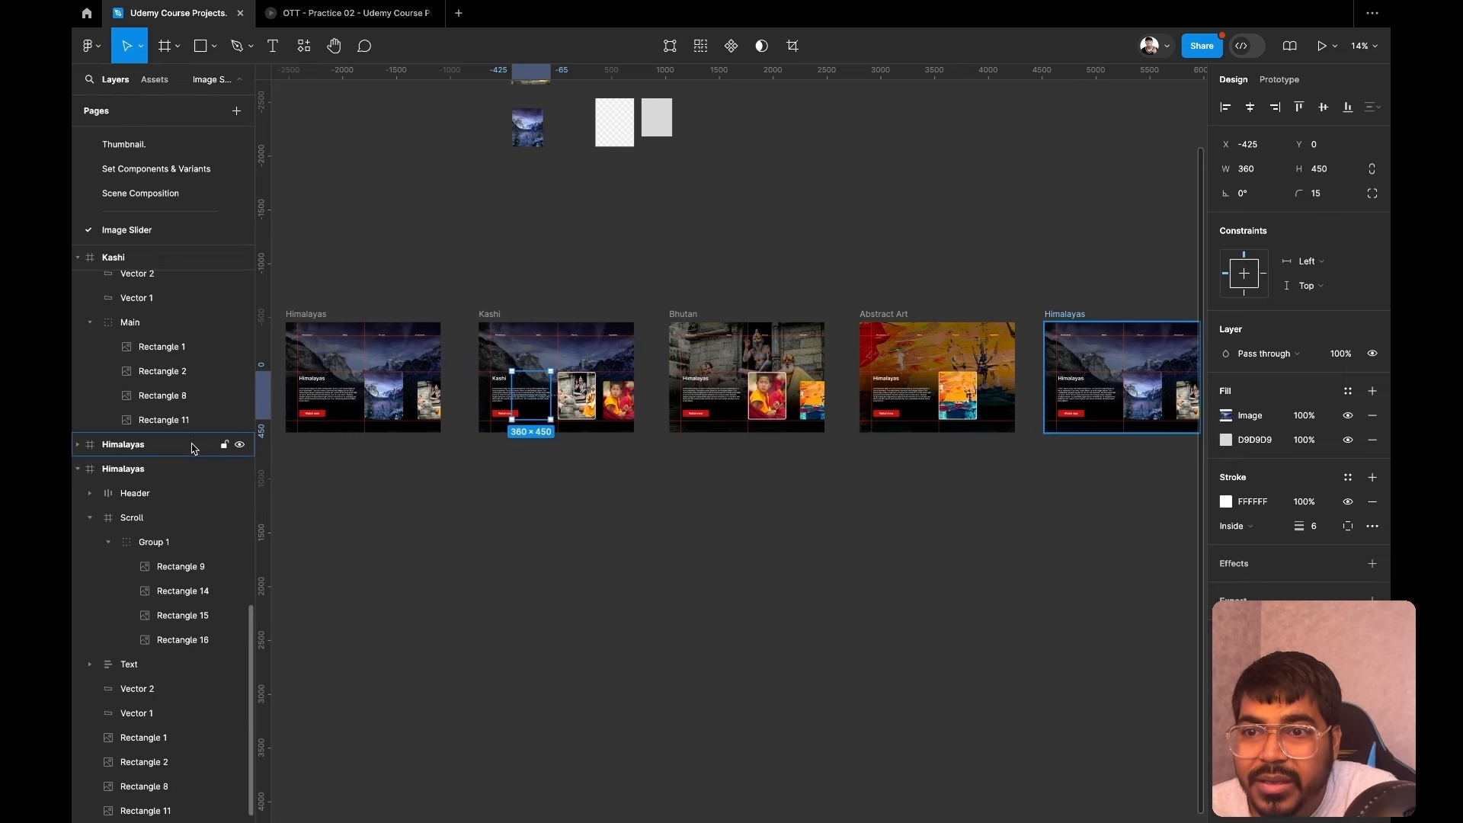
scroll(169, 625, up, 3)
click(169, 568)
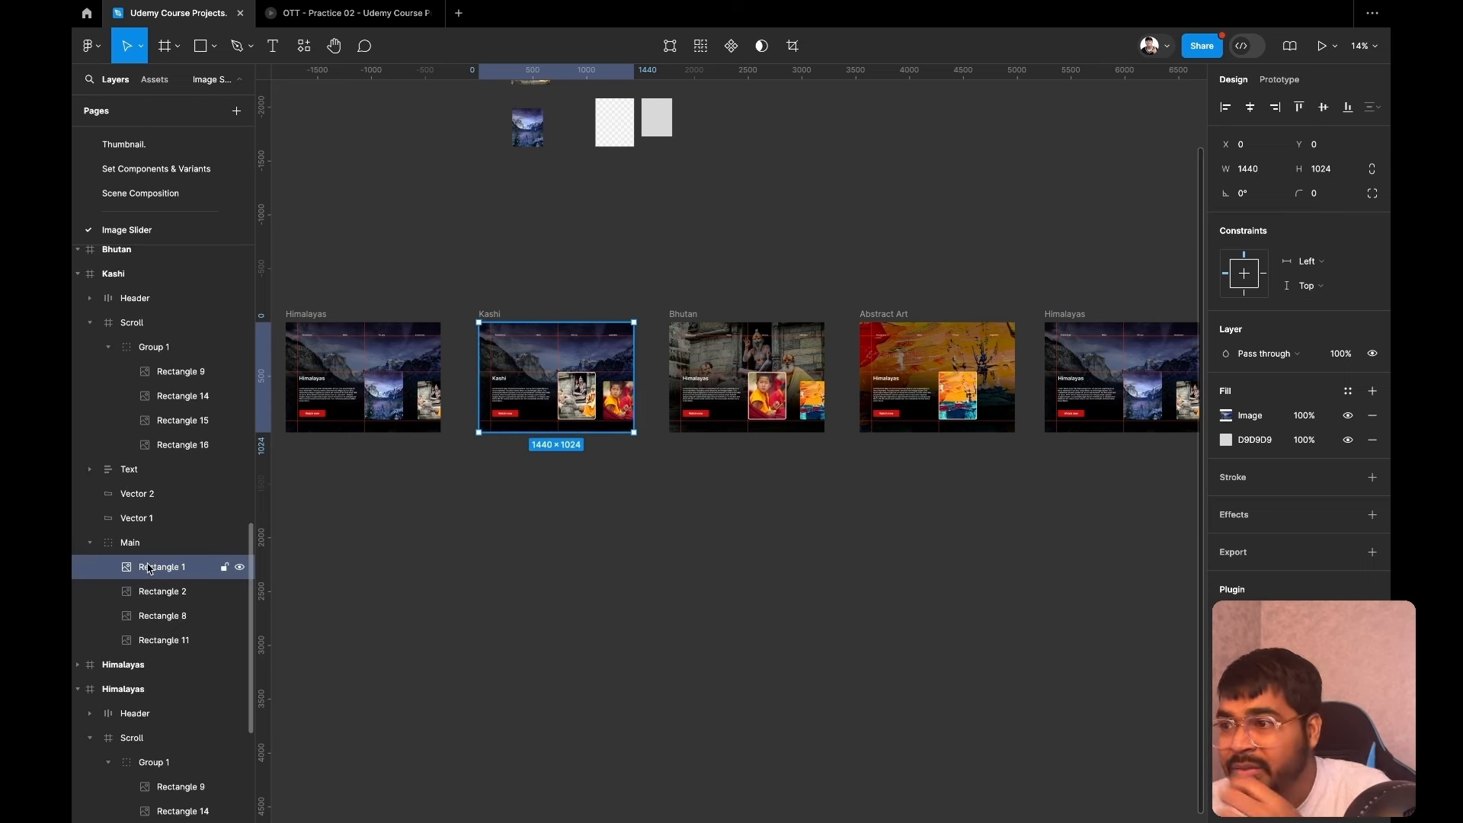
click(239, 568)
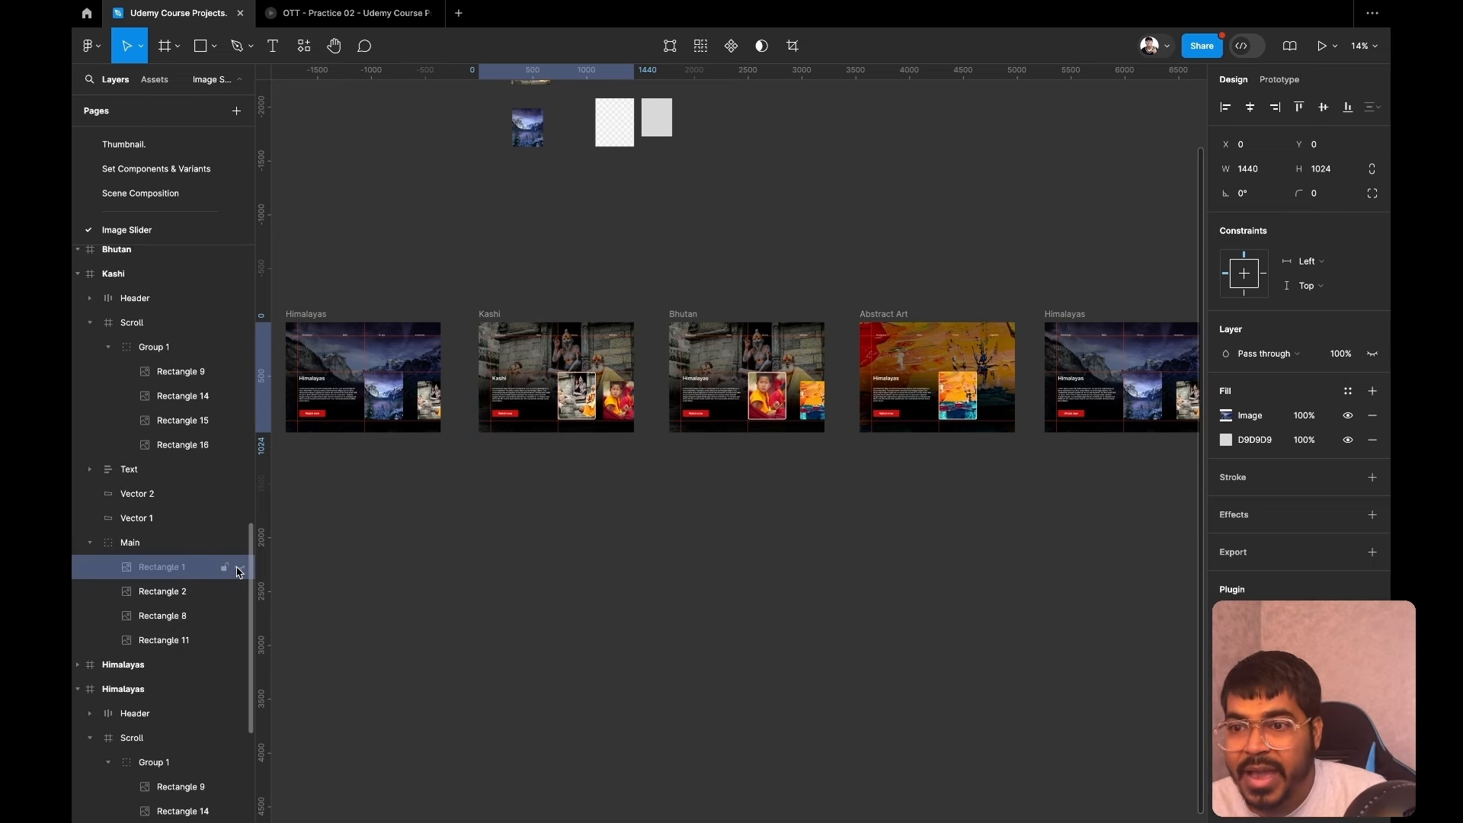
click(239, 568)
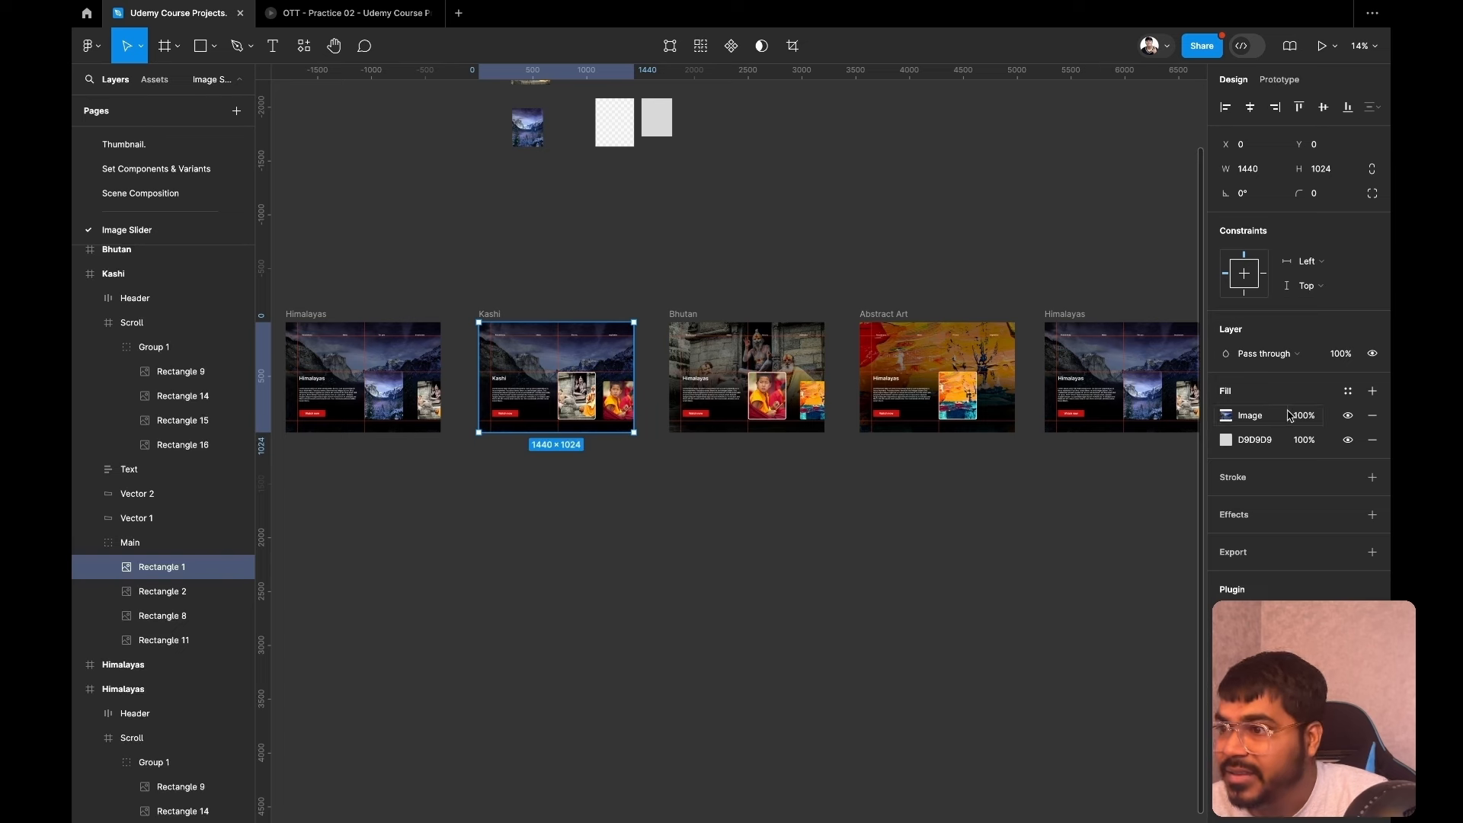
Try a 0% image fill opacity on the Kashi frame's Rectangle 1 background and restore it to 100%.
click(1312, 423)
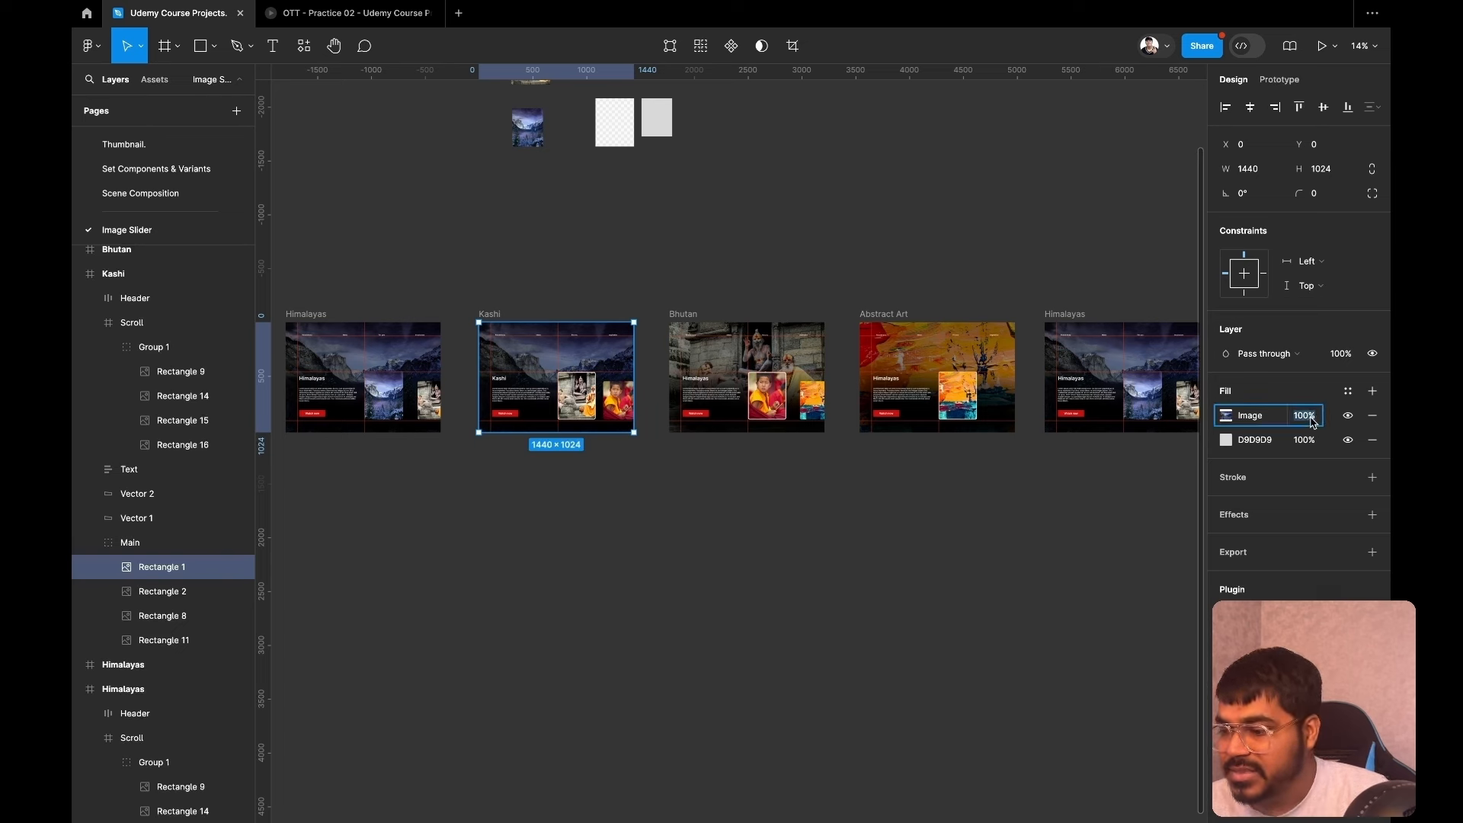
key(BackSpace)
key(Return)
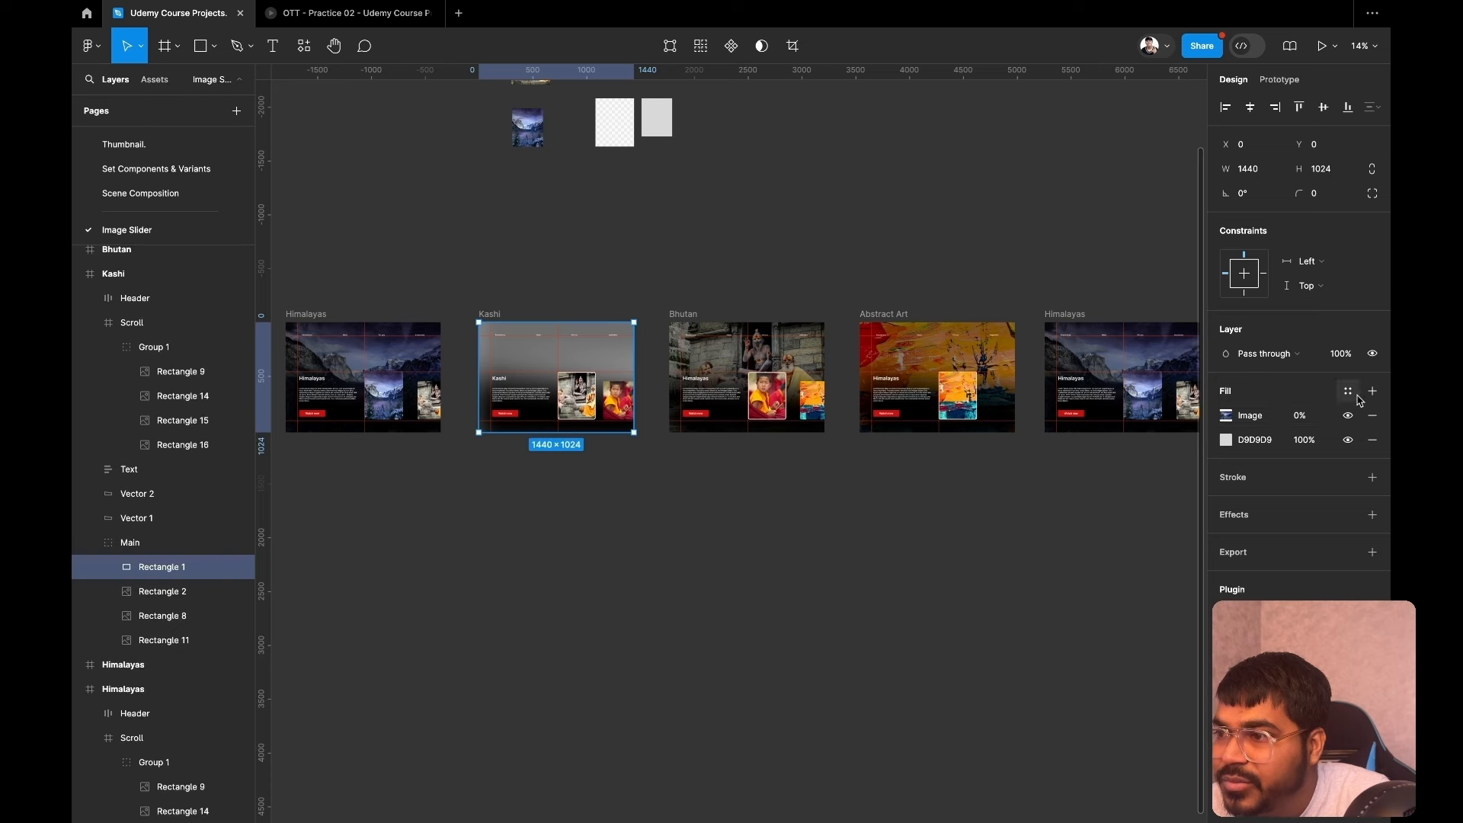
click(1303, 417)
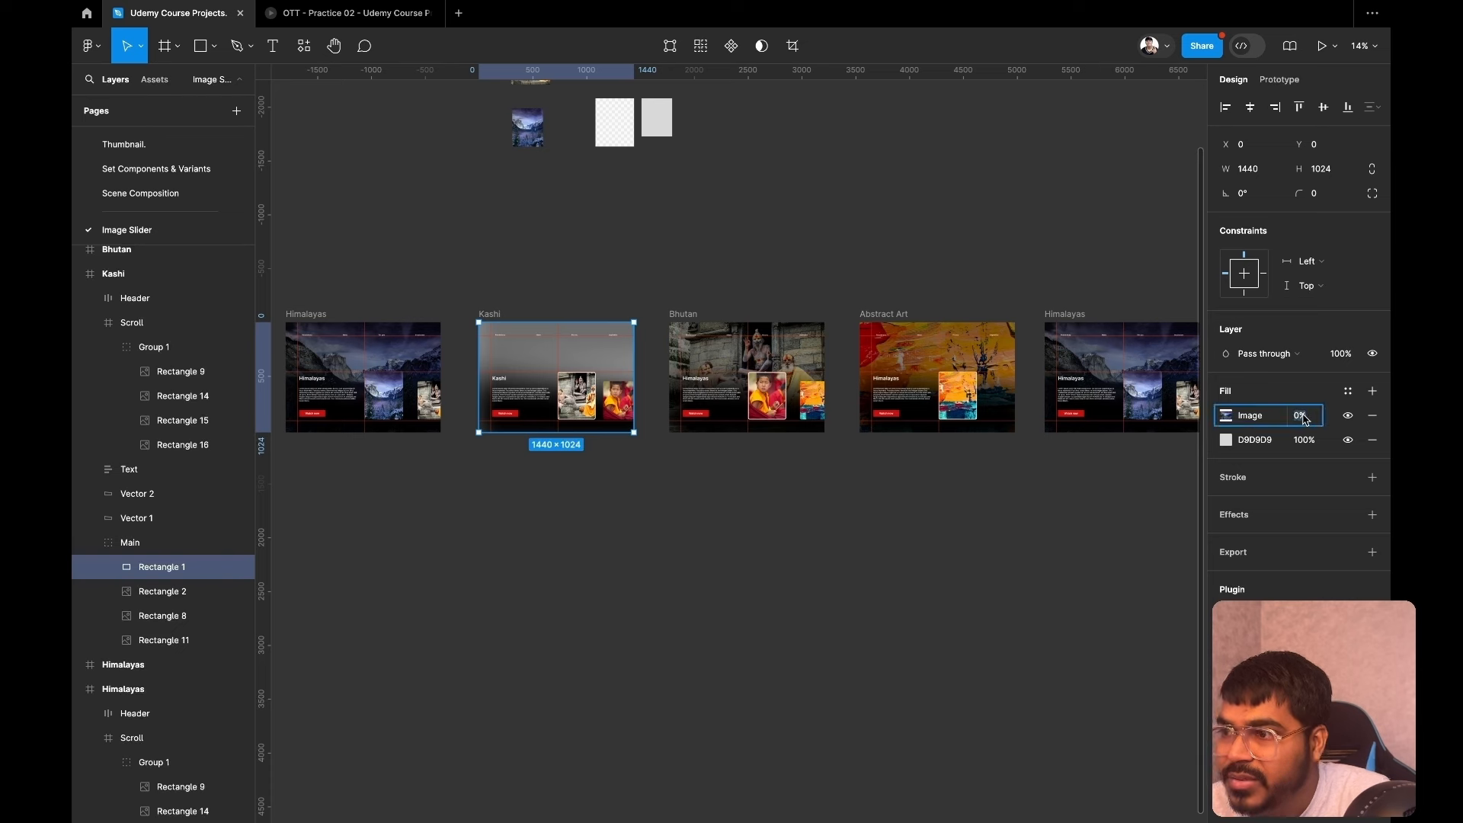
text(1)
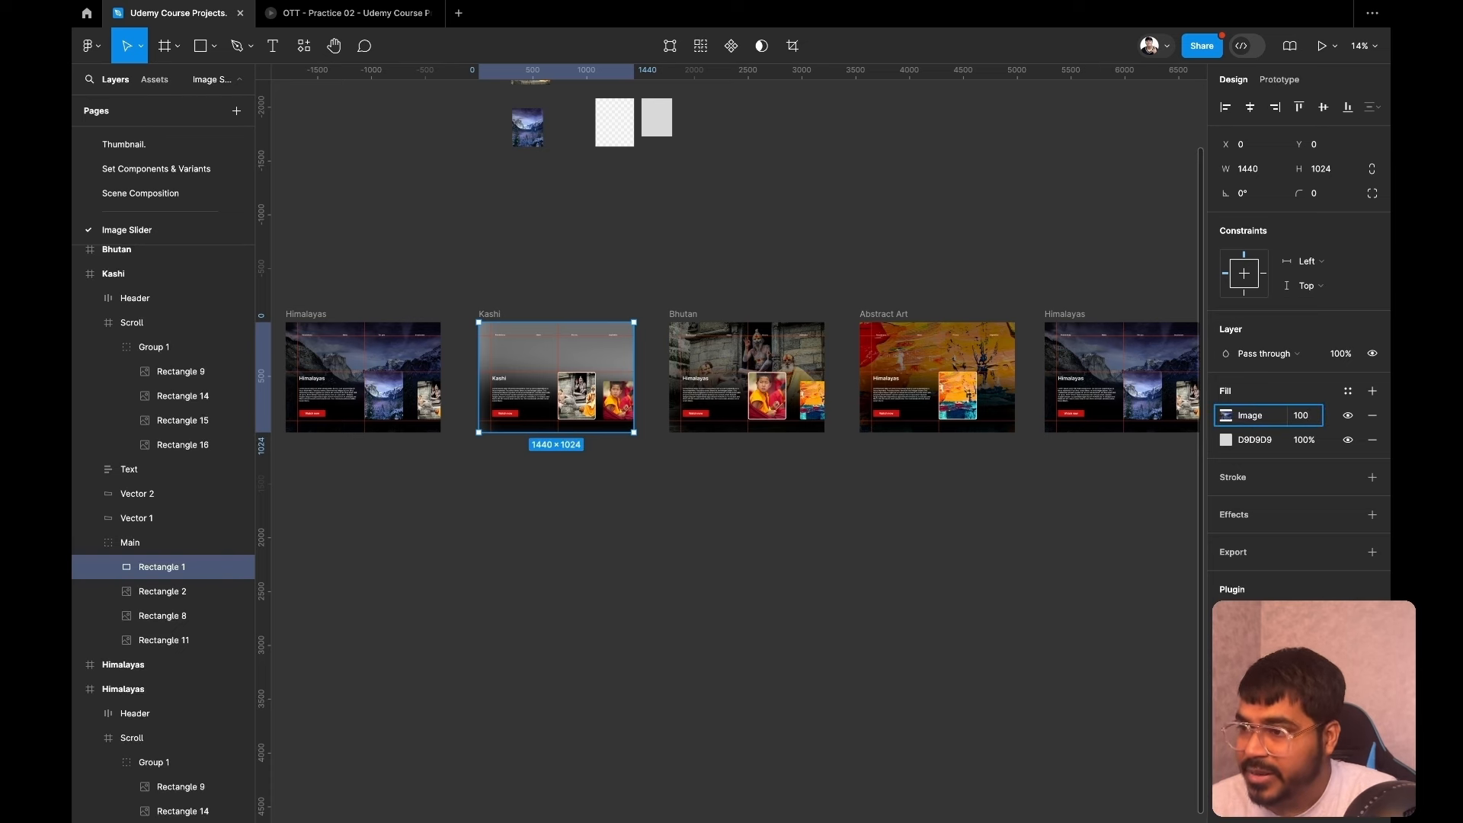
text(00)
key(Return)
Set the layer opacity of the Kashi frame's Rectangle 1 background to 0%.
click(1337, 358)
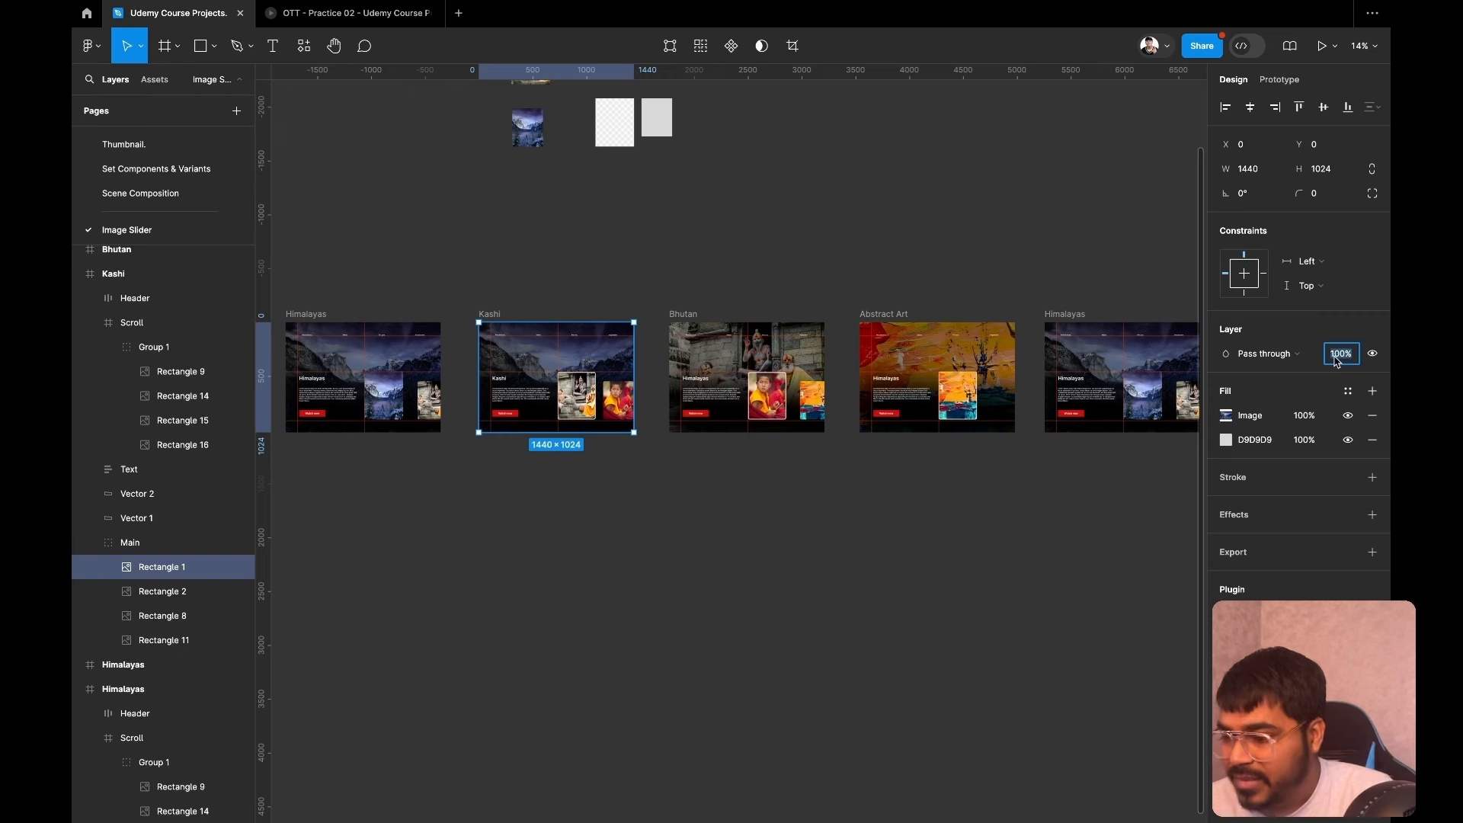
key(BackSpace)
key(Return)
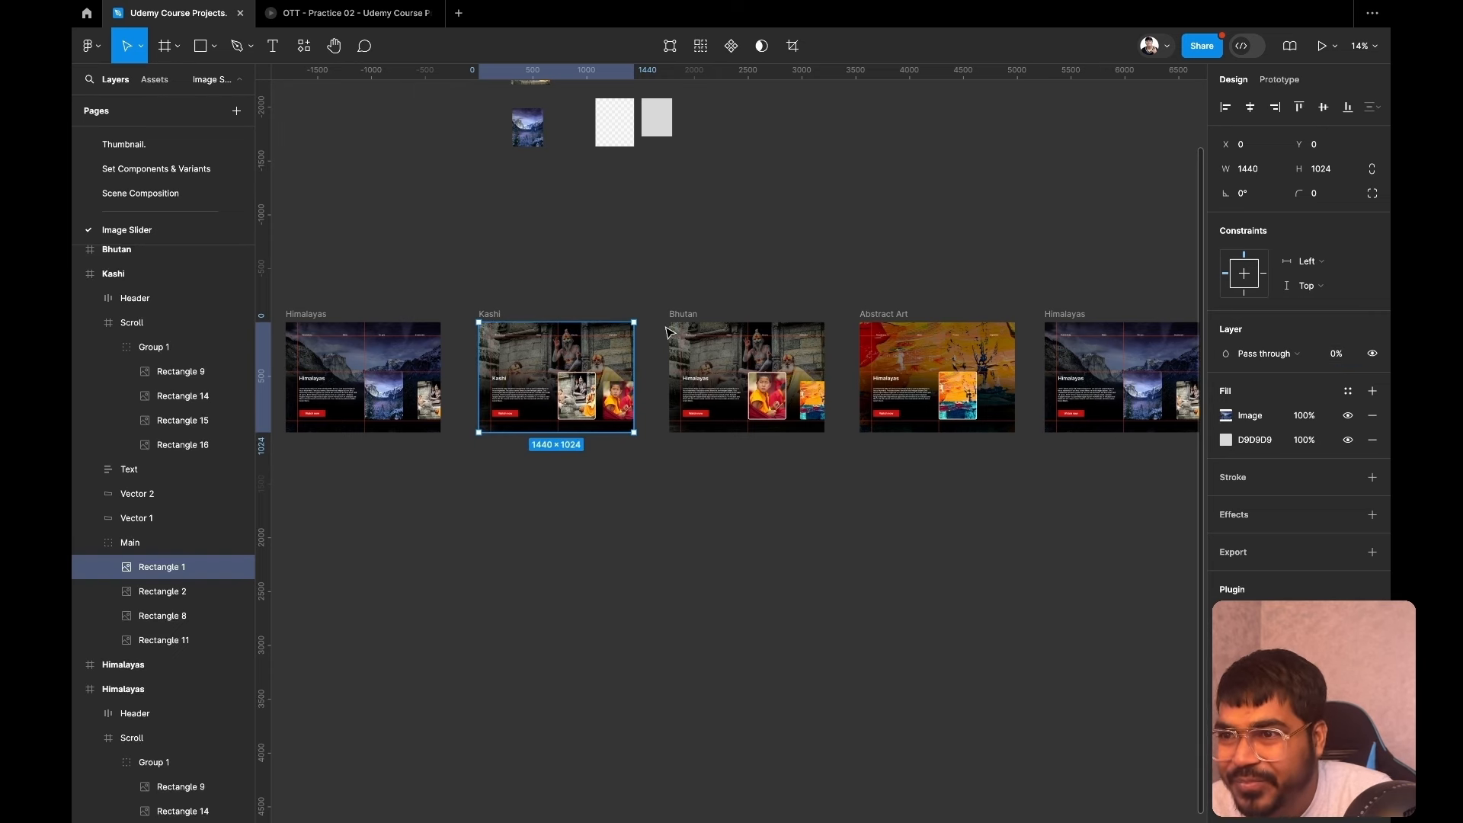
Make the Bhutan frame's hidden Rectangle 1 background visible and hide it again.
click(690, 326)
click(684, 315)
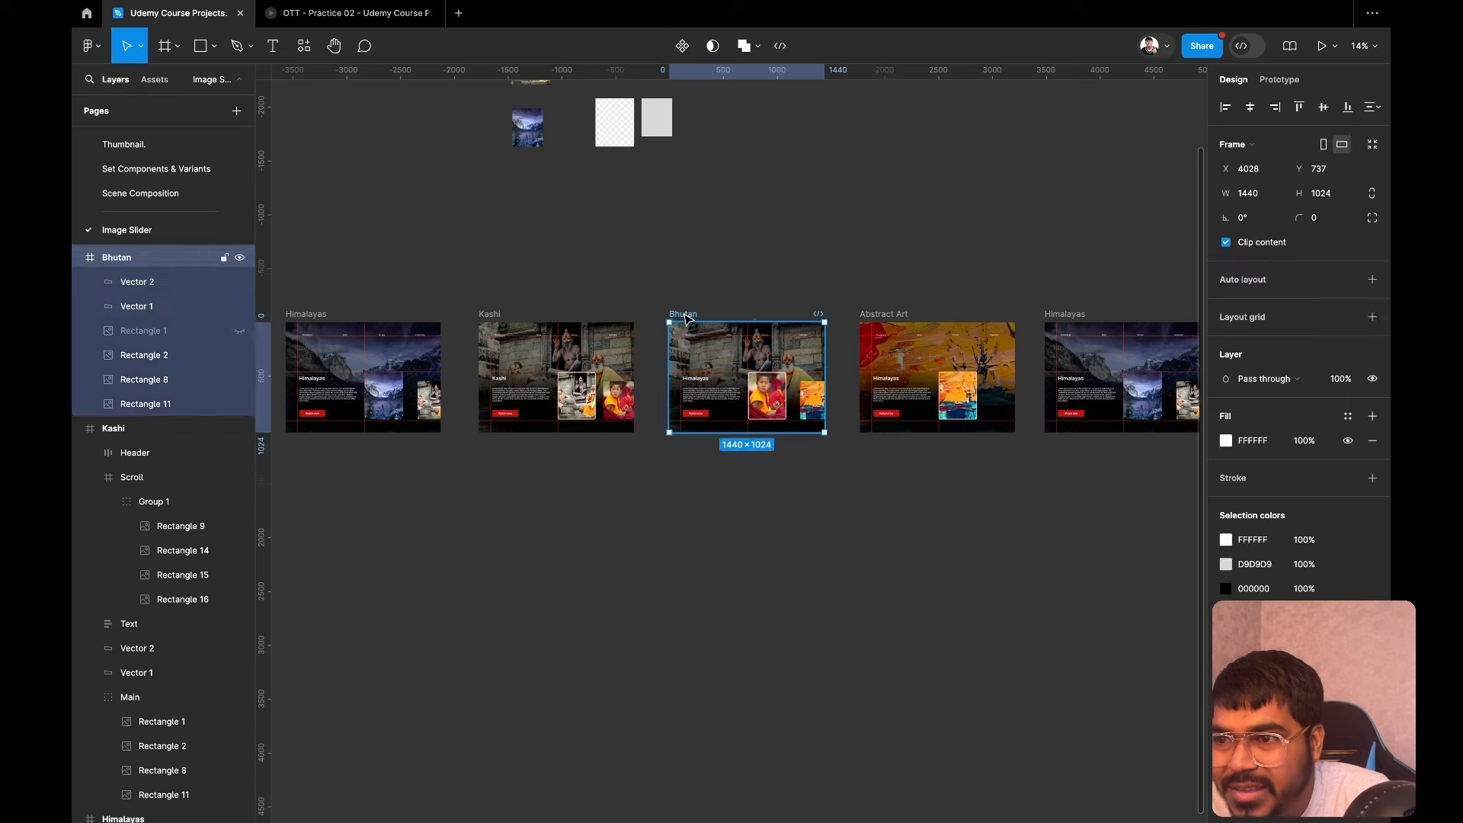
click(233, 336)
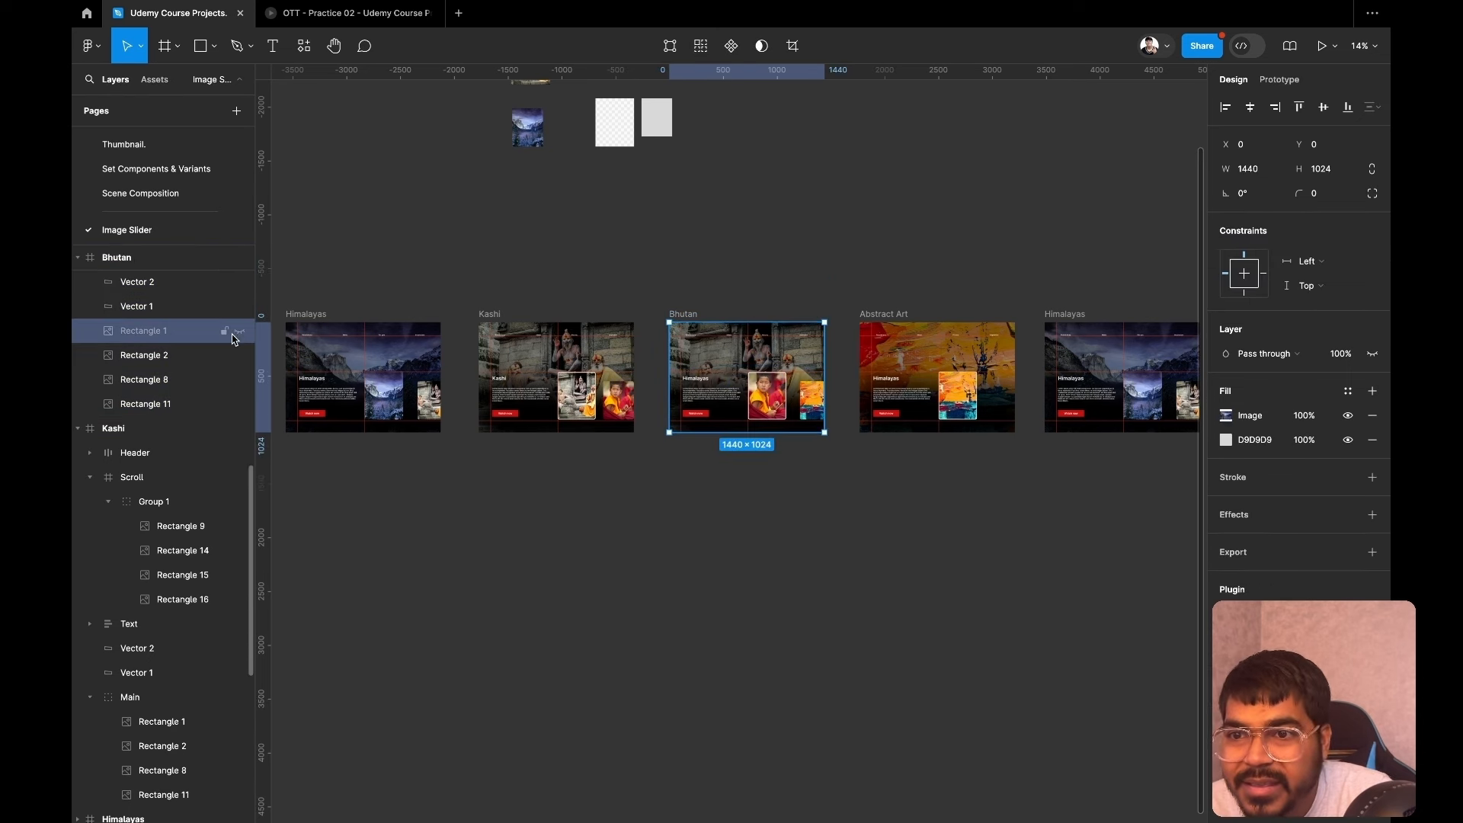
click(239, 334)
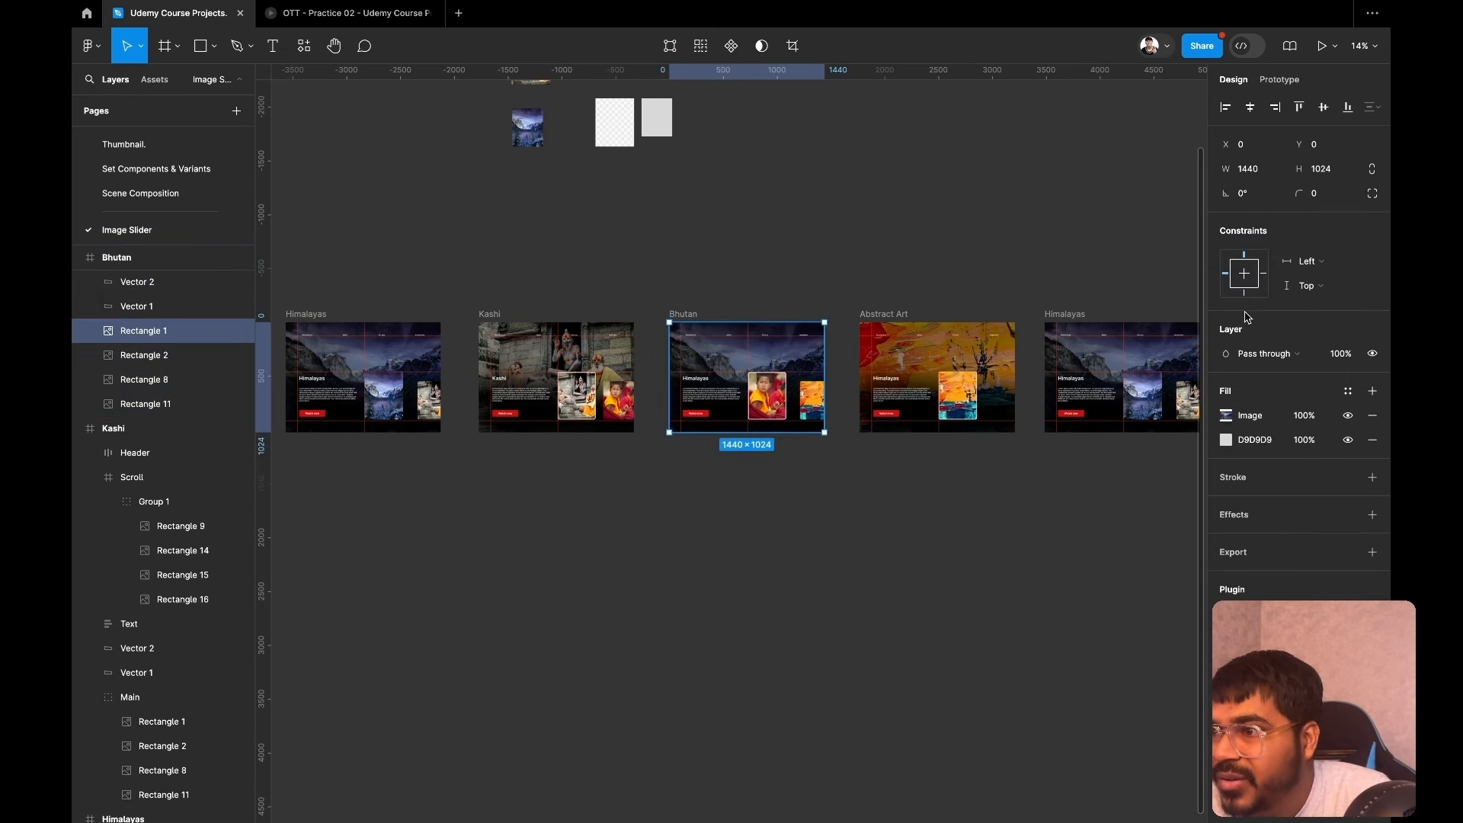
click(1339, 355)
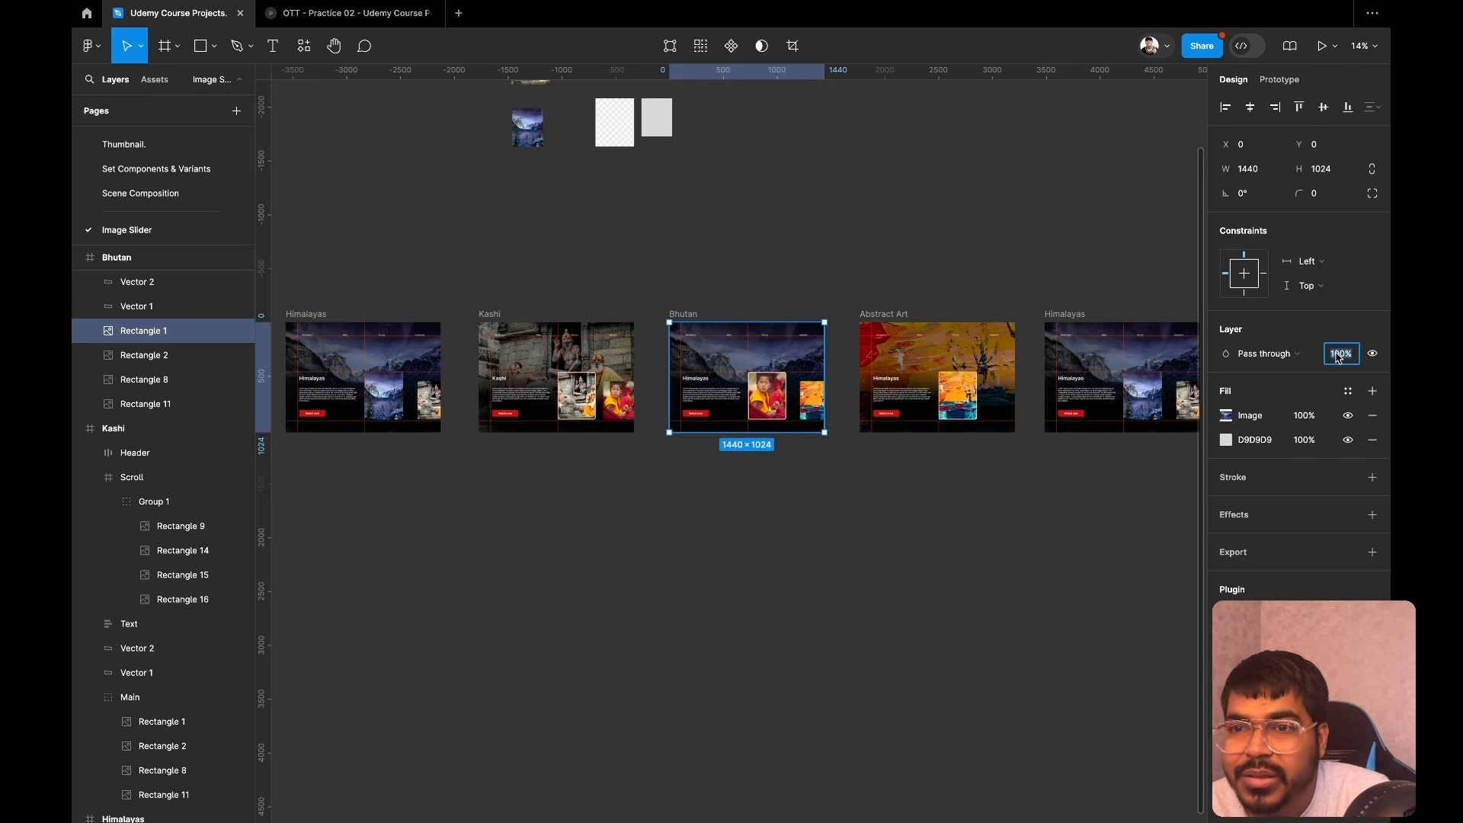
click(240, 334)
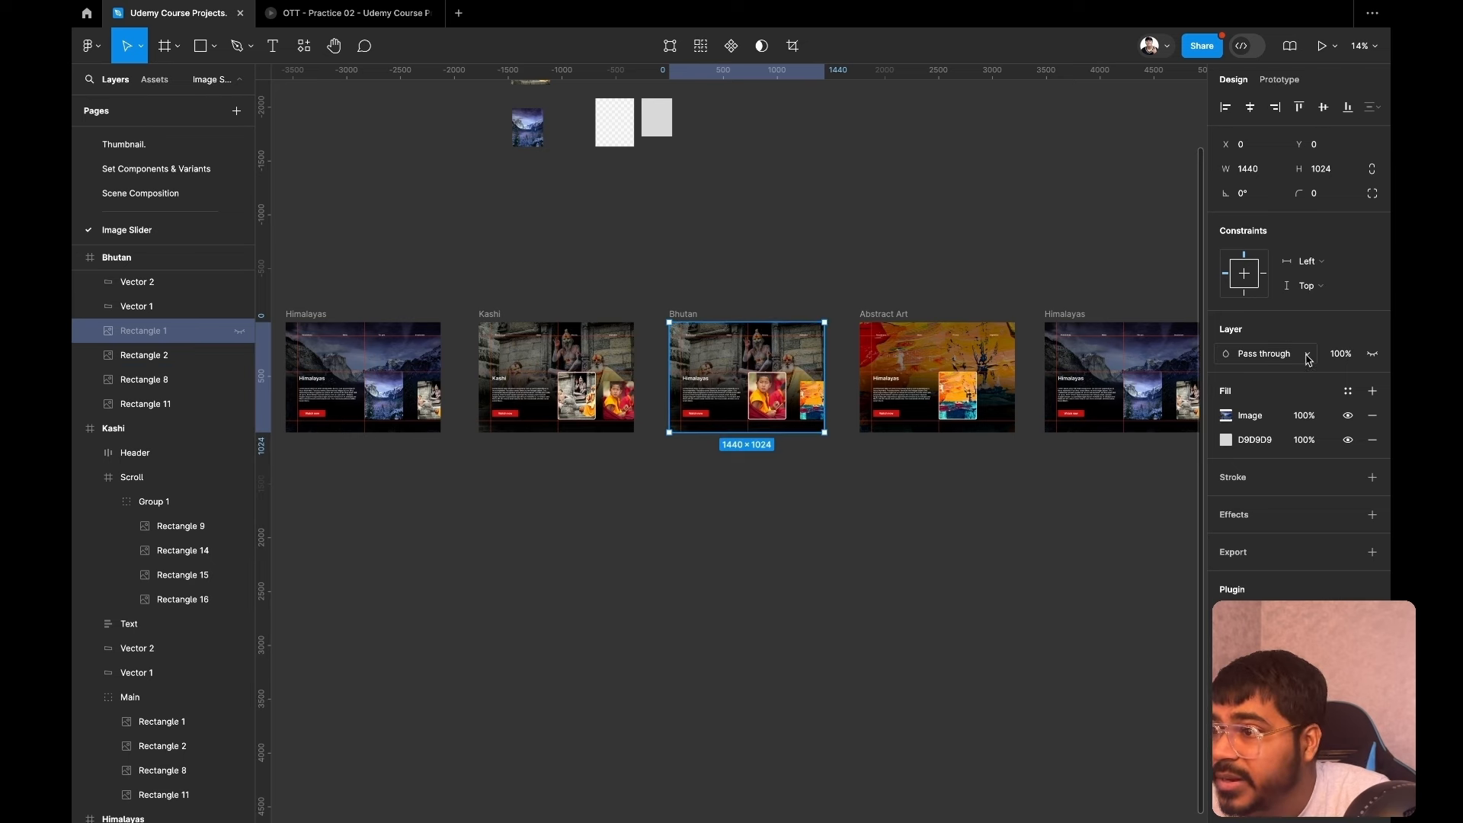
Set the layer opacity of the Bhutan frame's Rectangle 2 background to 0%.
click(196, 360)
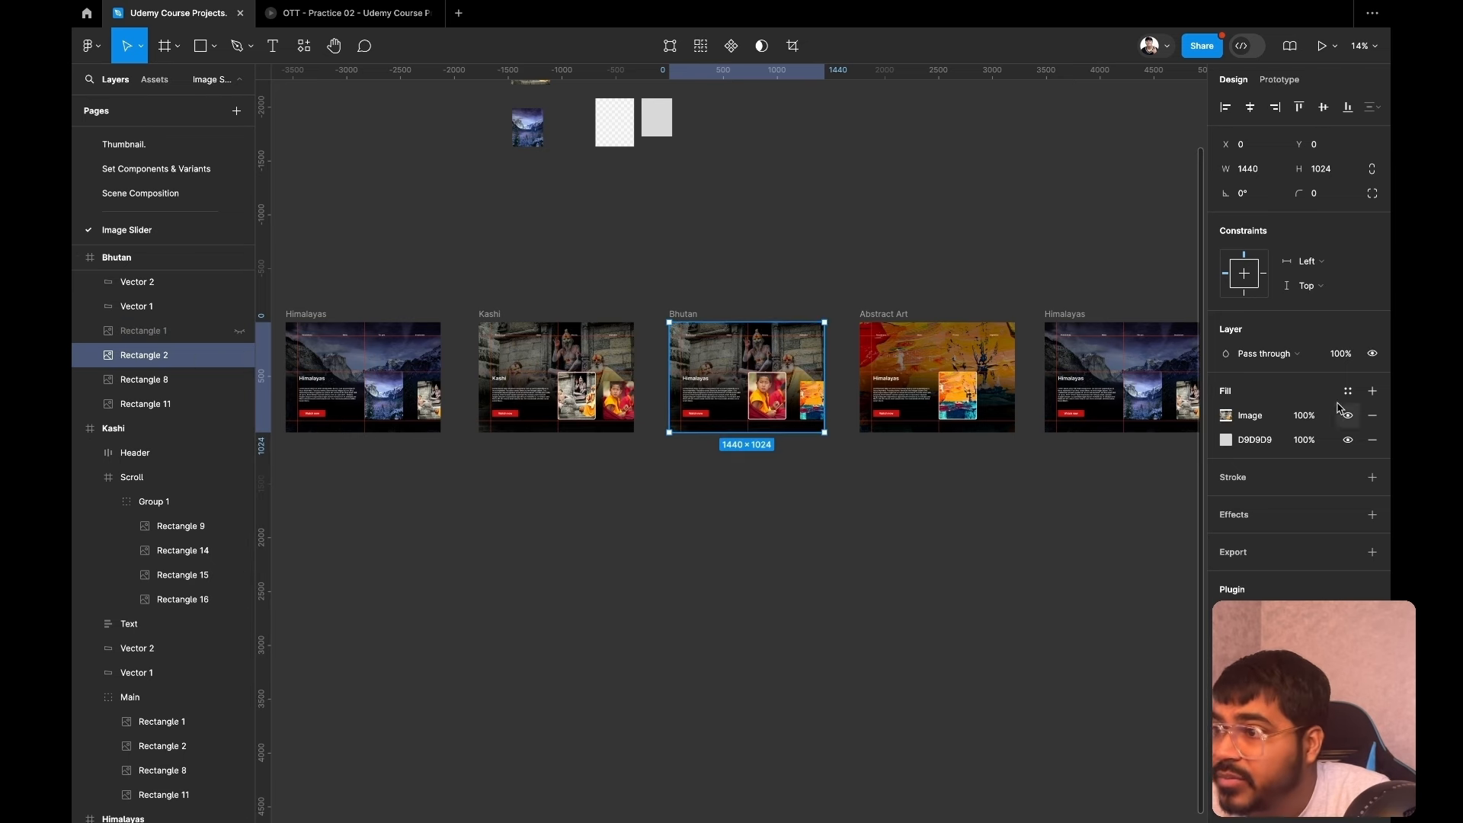
click(1340, 355)
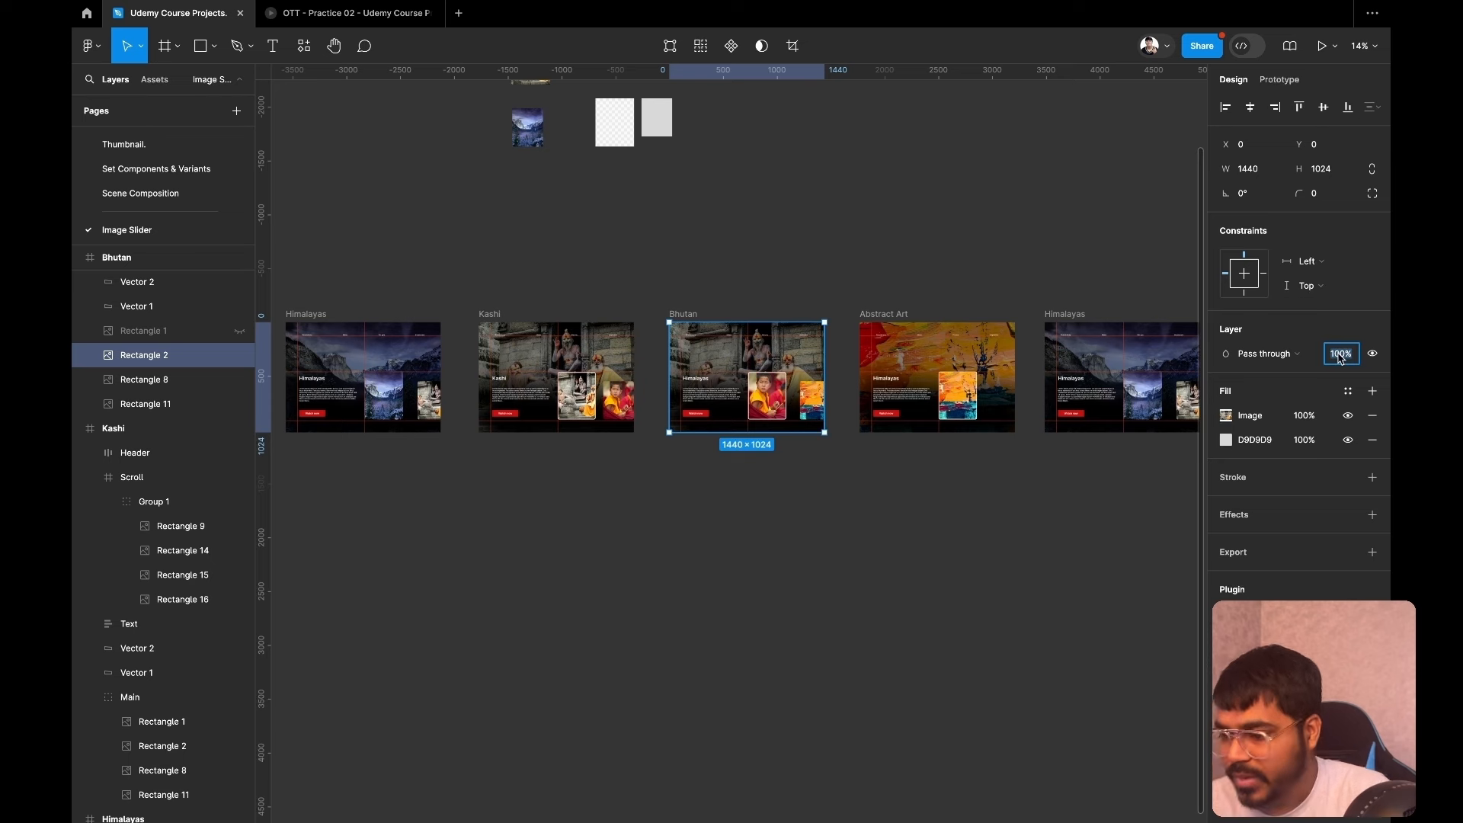
text(0)
key(Return)
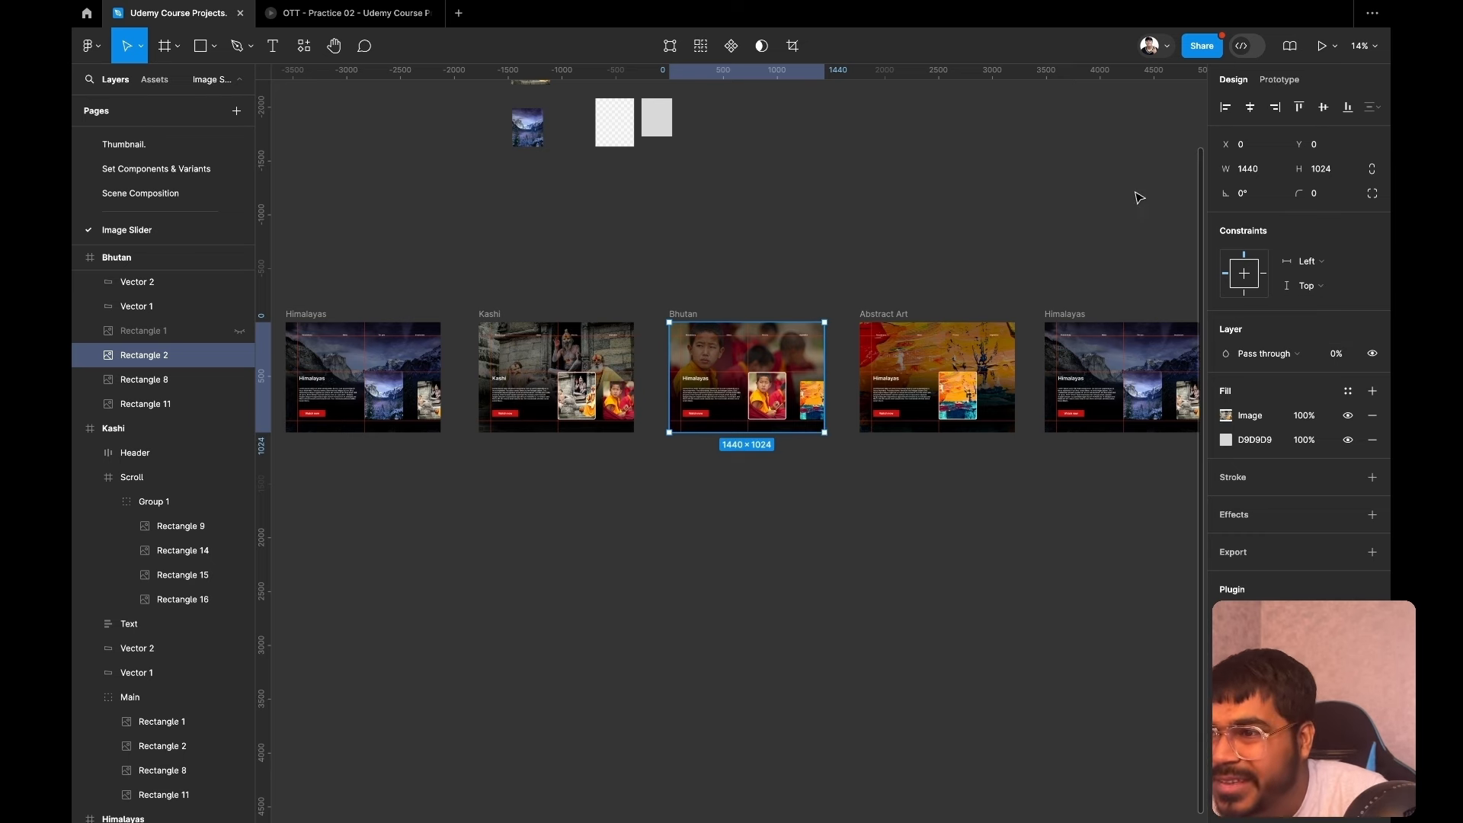
Try hiding Rectangle 9 and Rectangle 14 in the Abstract Art frame's card group and setting Rectangle 15's layer opacity to 0%.
click(883, 326)
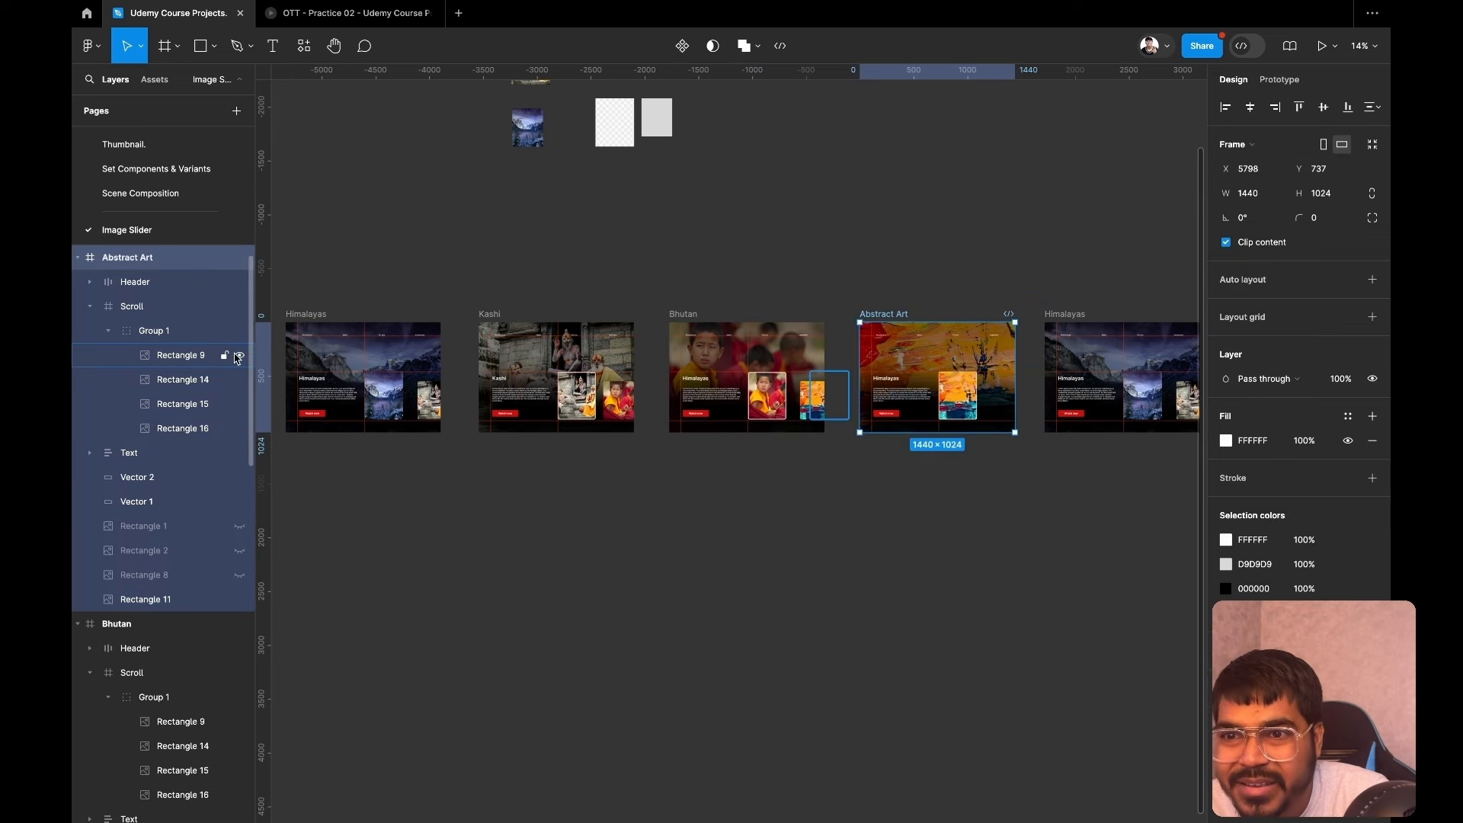
click(239, 355)
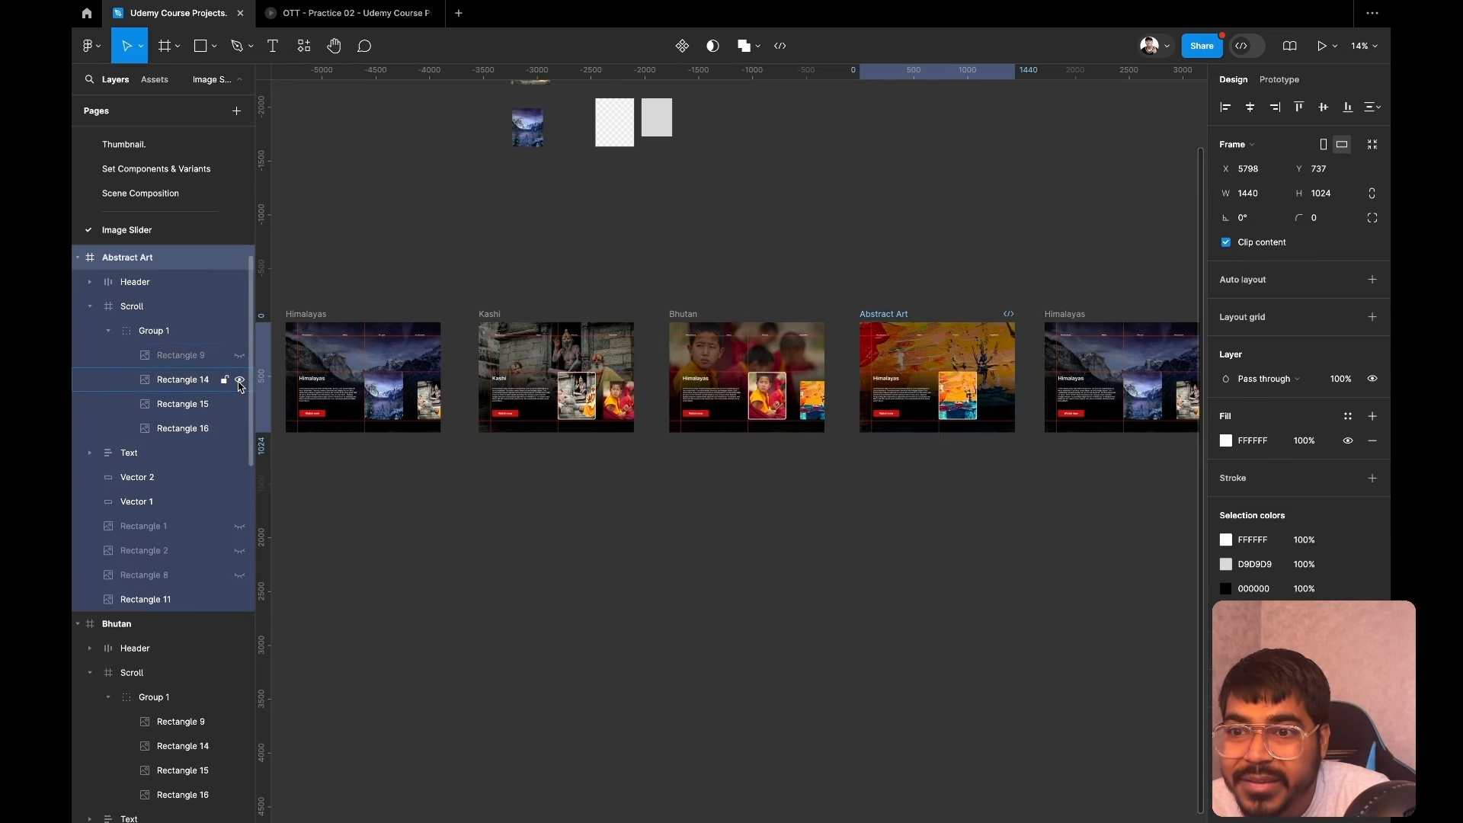
click(240, 379)
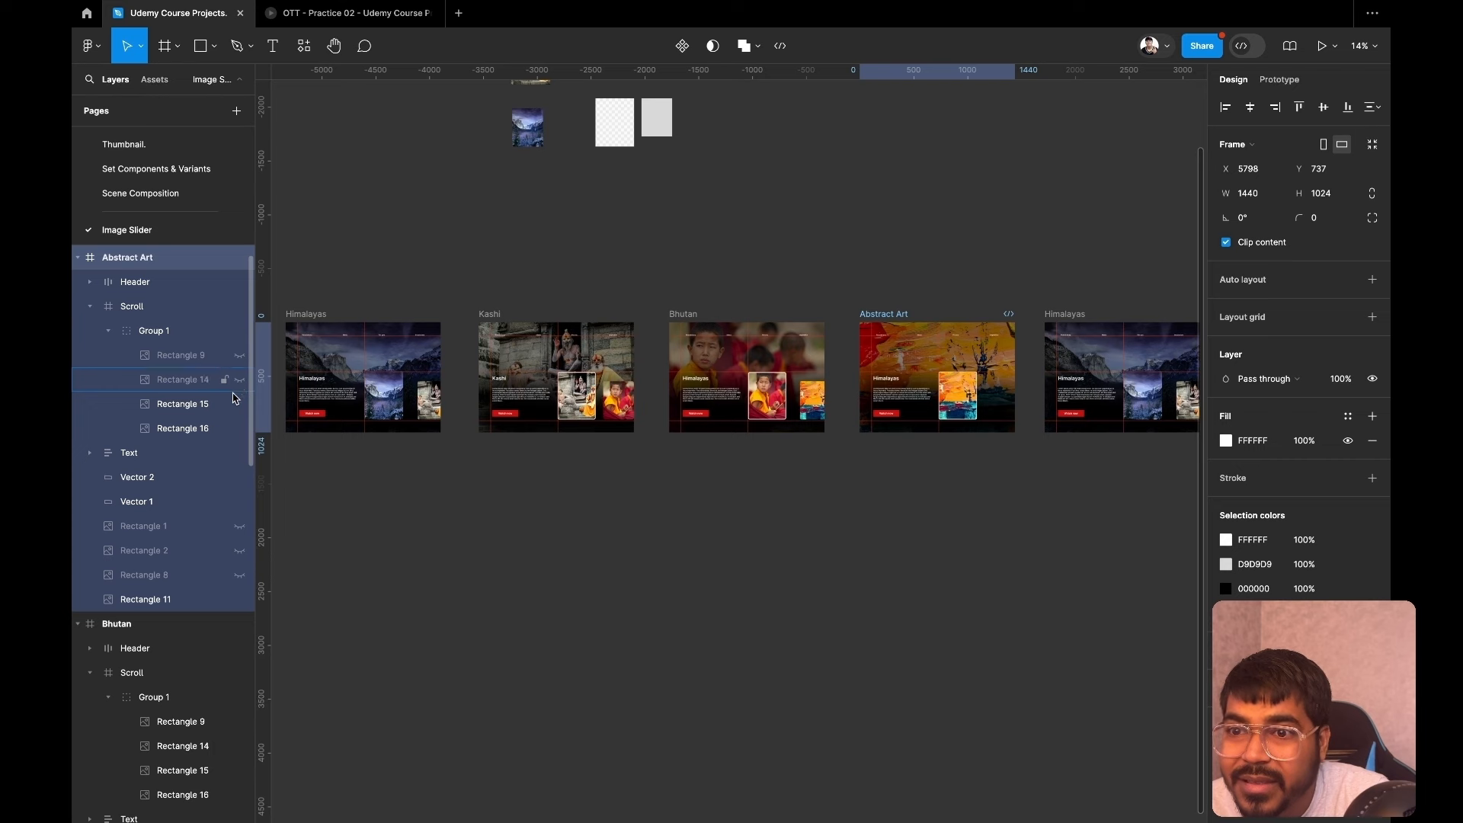
click(203, 405)
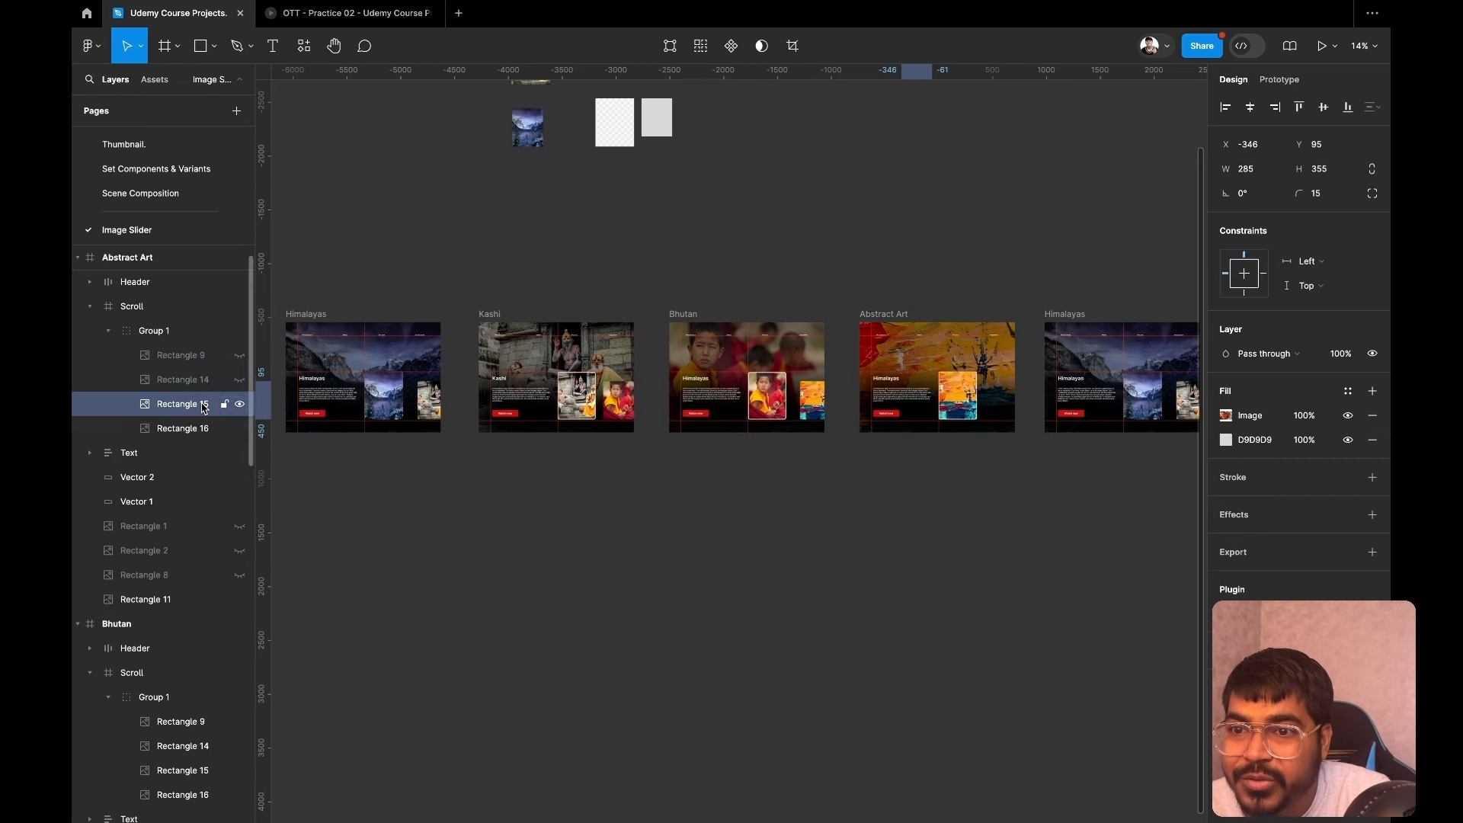
click(1342, 356)
text(0)
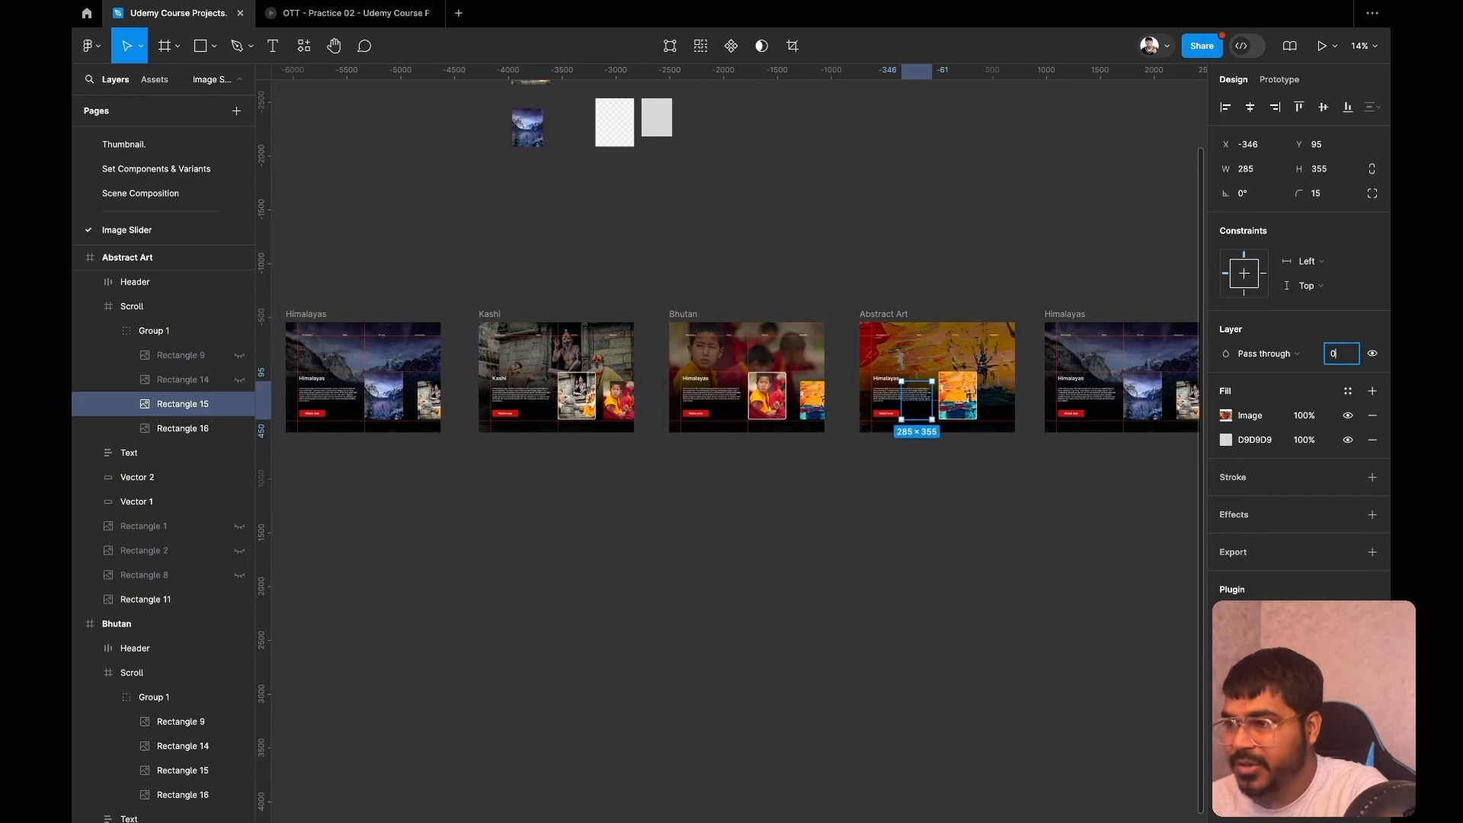
key(Return)
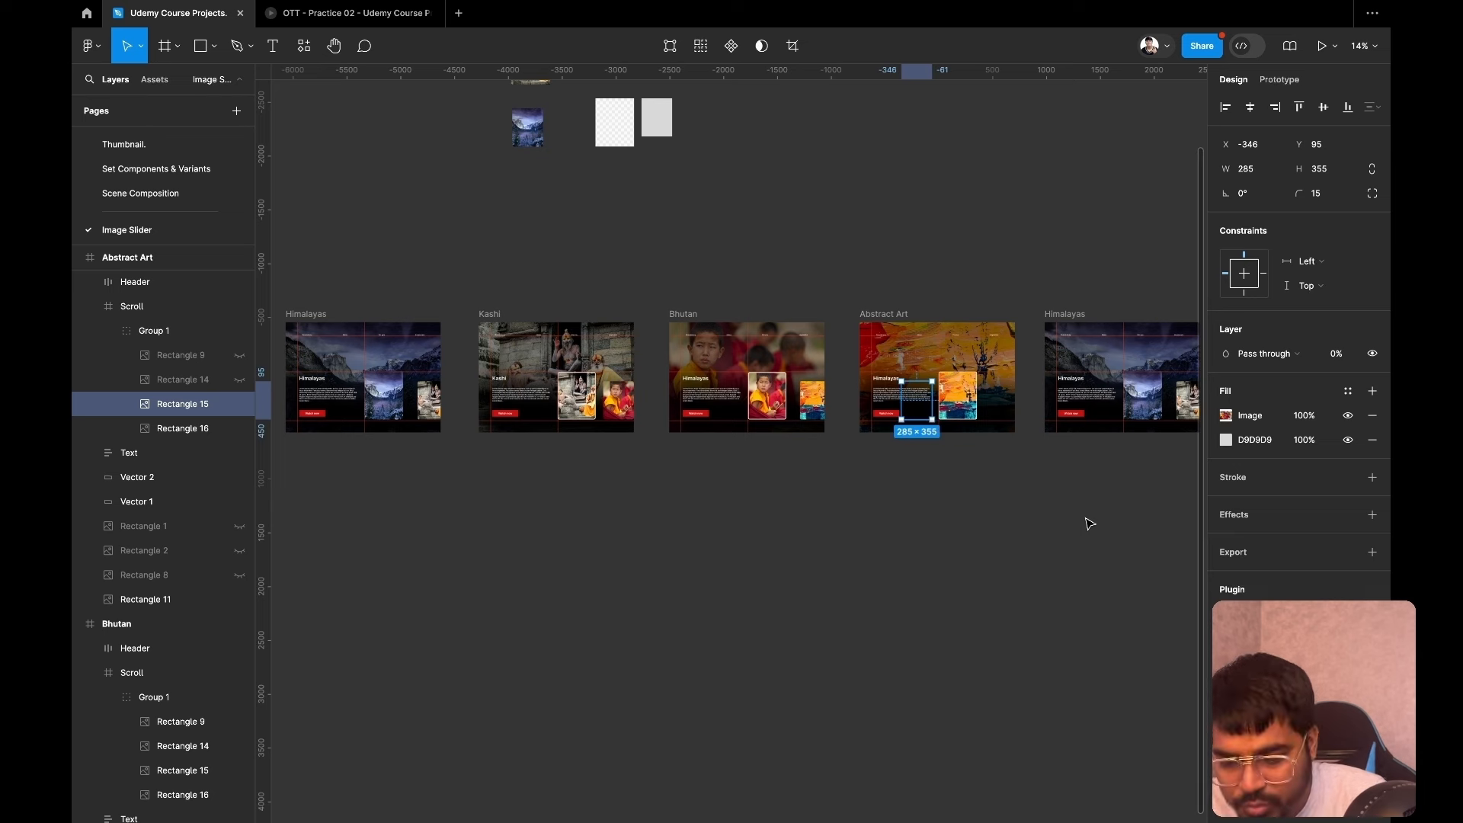
Toggle Rectangle 15's visibility off and on and make the hidden Rectangle 14 and Rectangle 9 cards in the Abstract Art frame visible again.
click(239, 404)
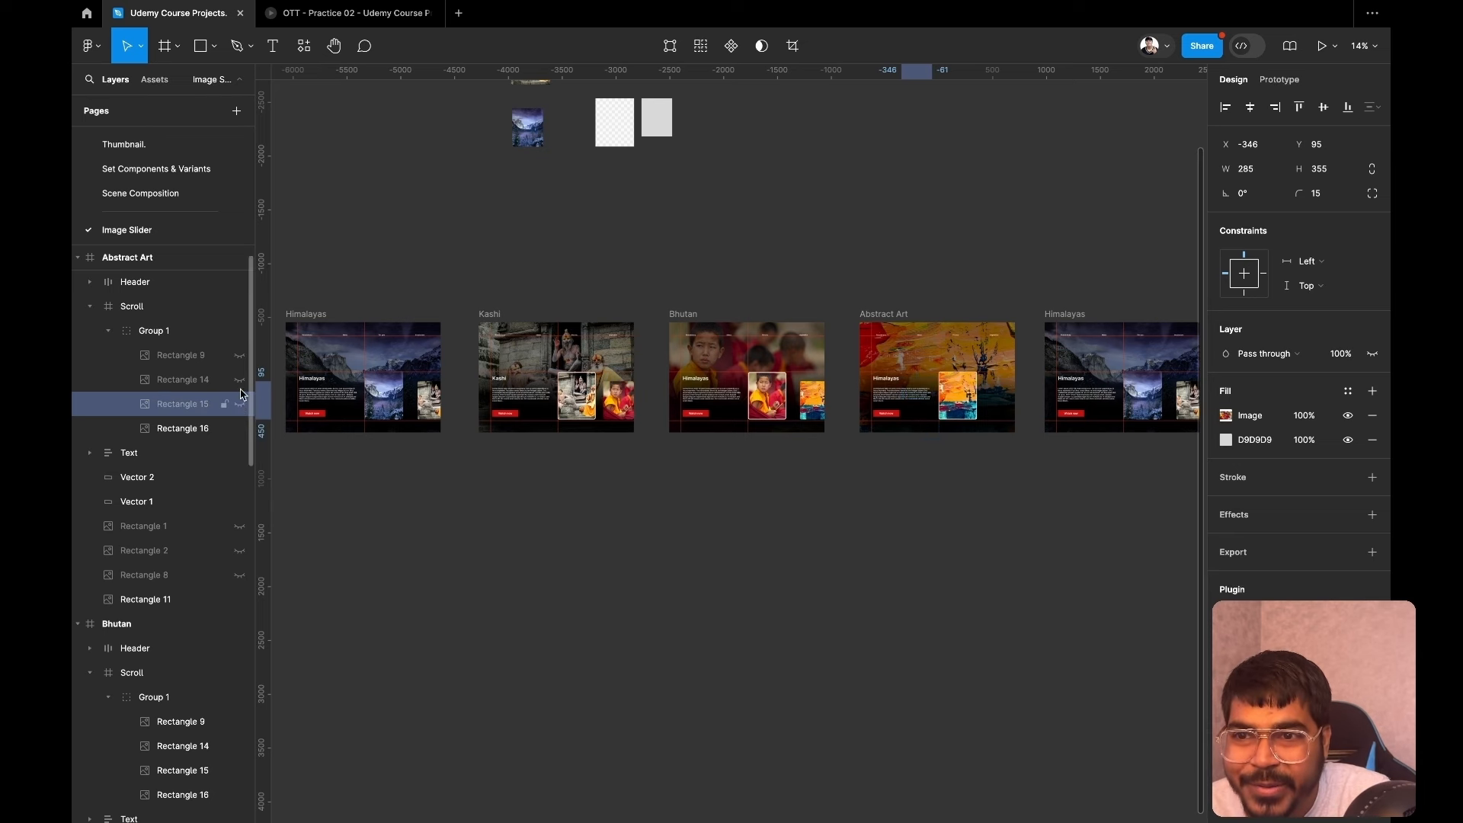
click(239, 404)
click(239, 380)
click(239, 355)
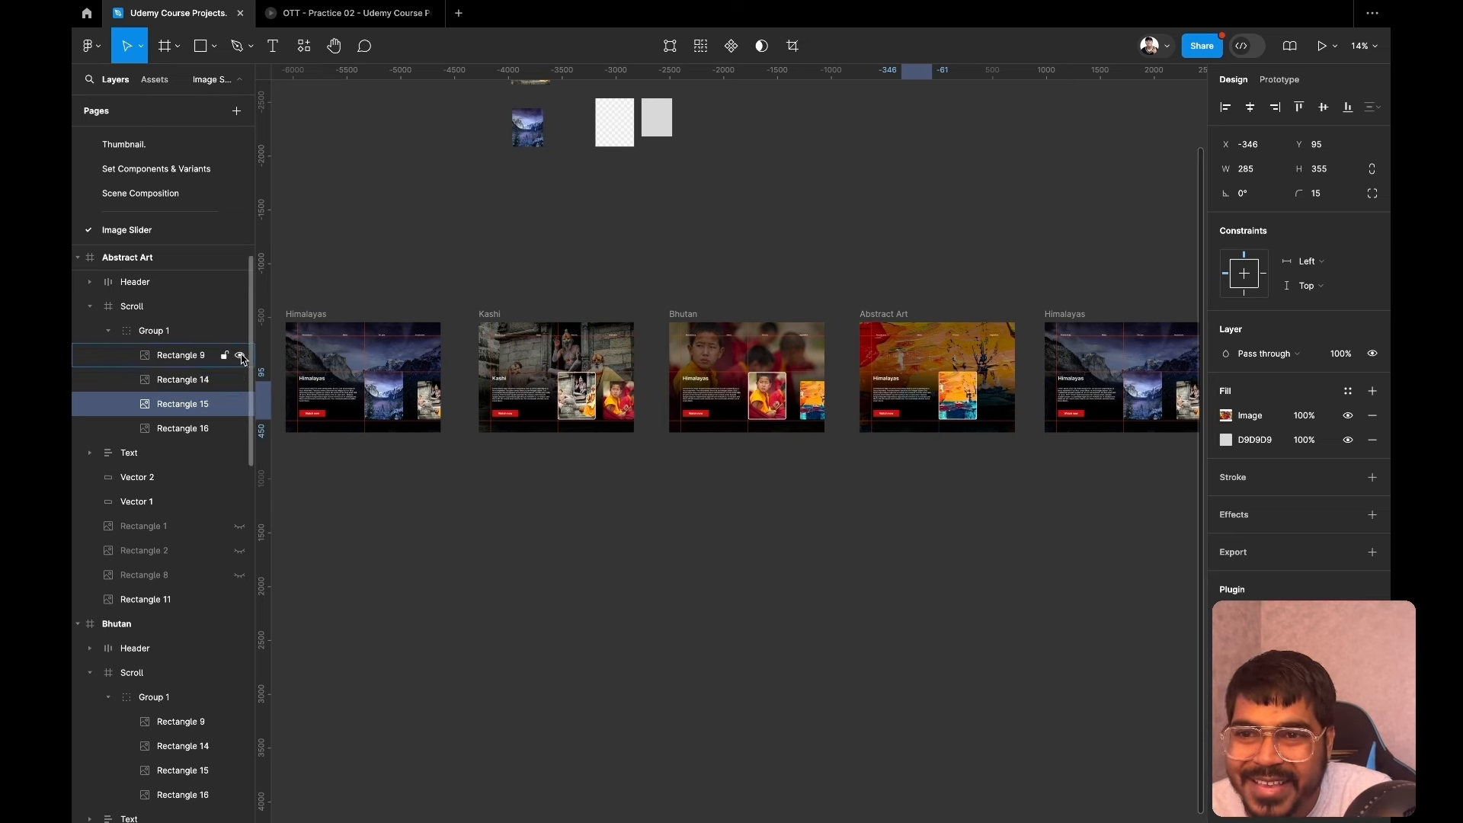
Make the Abstract Art frame's hidden Rectangle 8 and Rectangle 2 backgrounds visible, and set its Rectangle 15 card's layer opacity to 0%.
scroll(187, 375, down, 1)
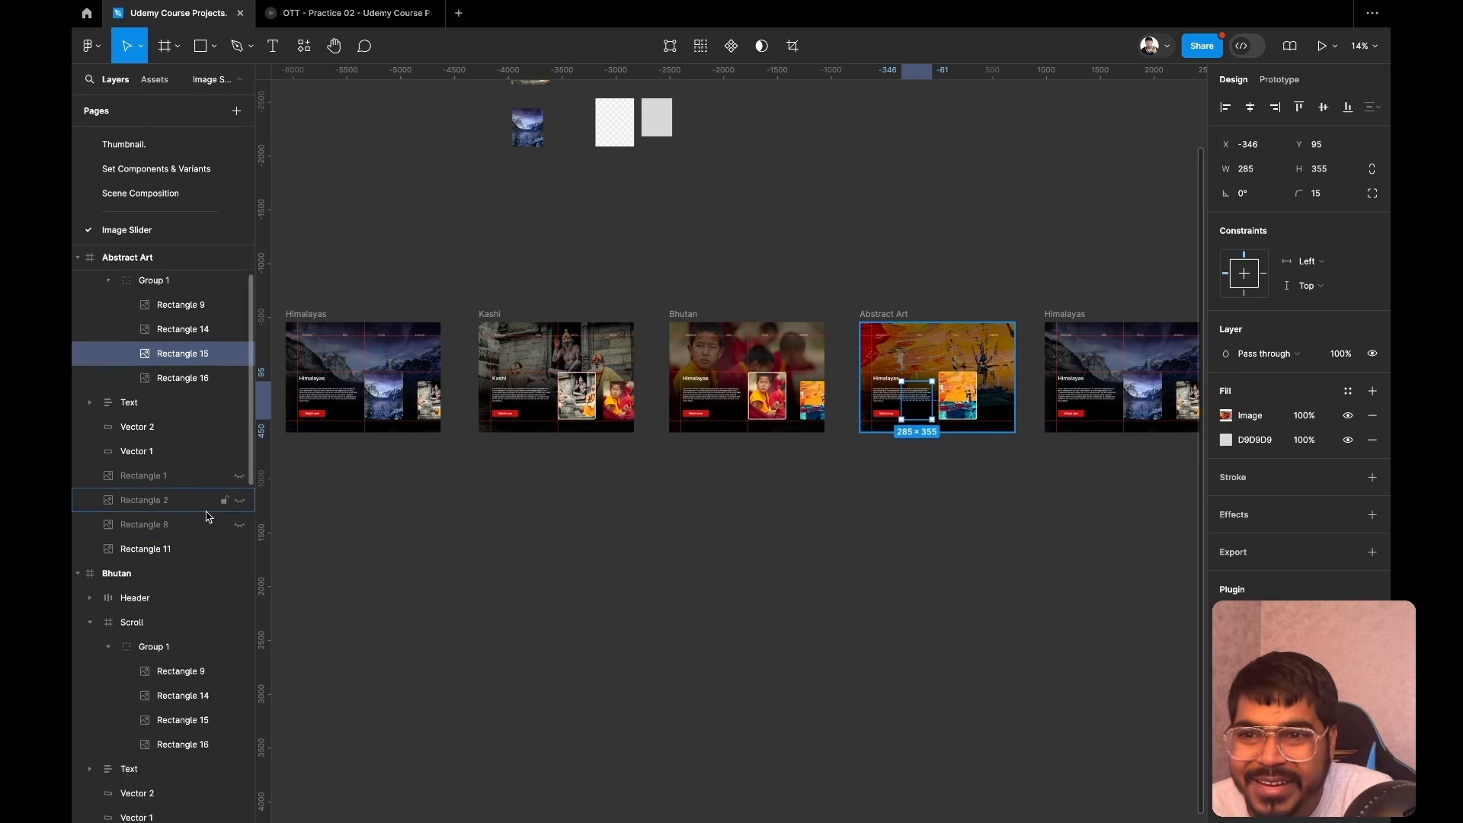
click(239, 526)
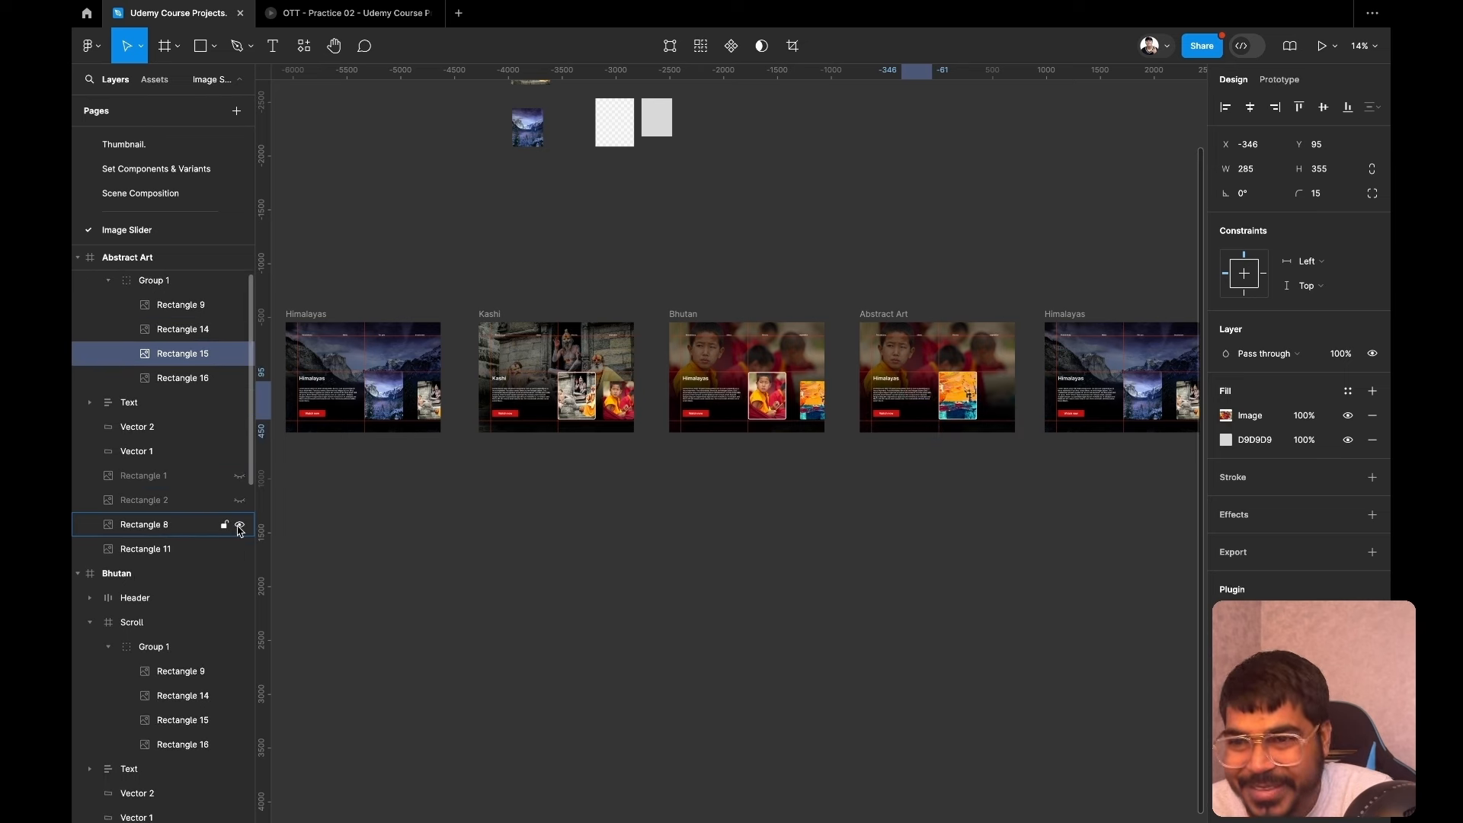
click(1341, 358)
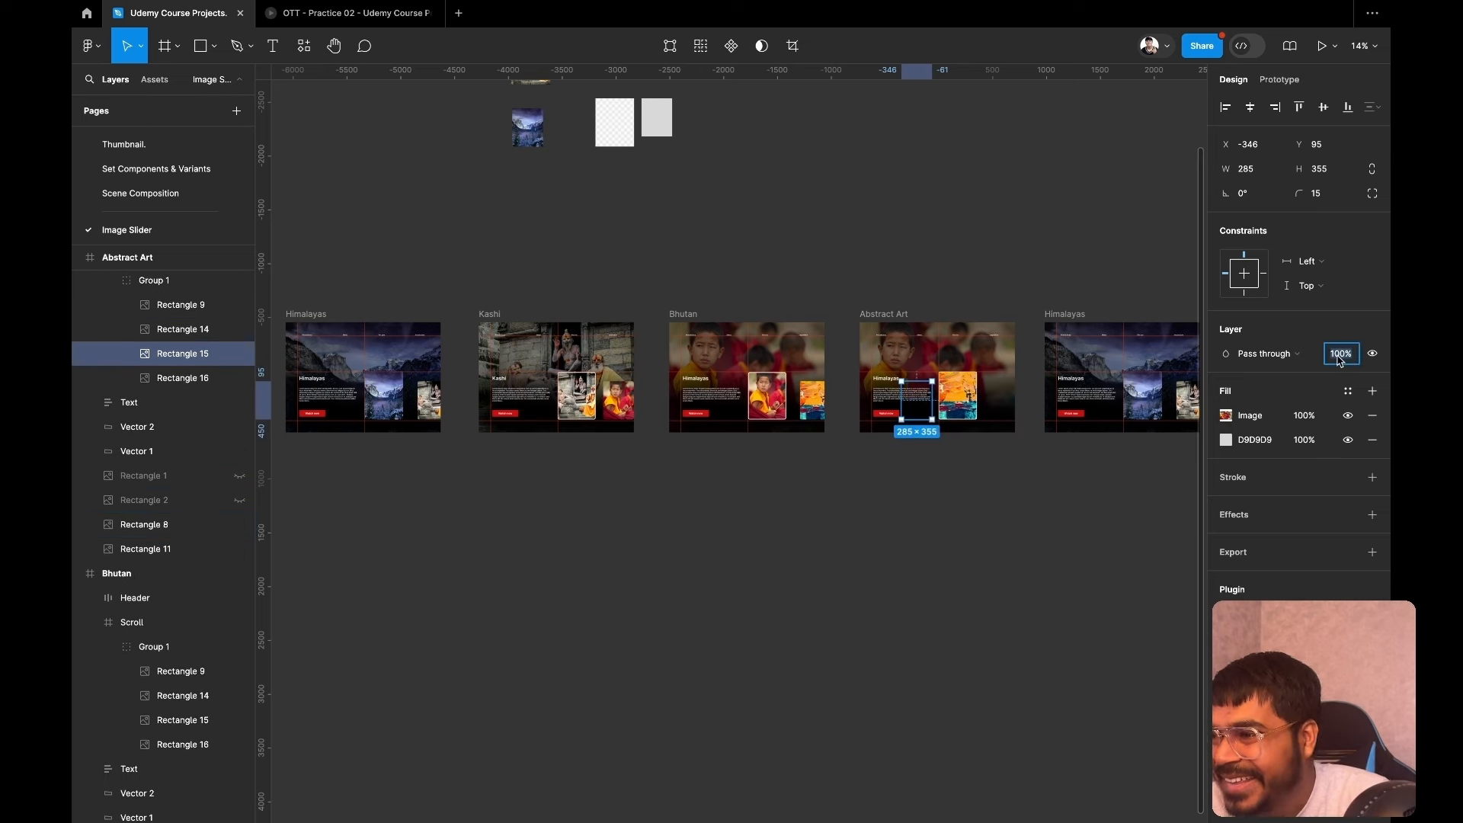
text(0)
key(Return)
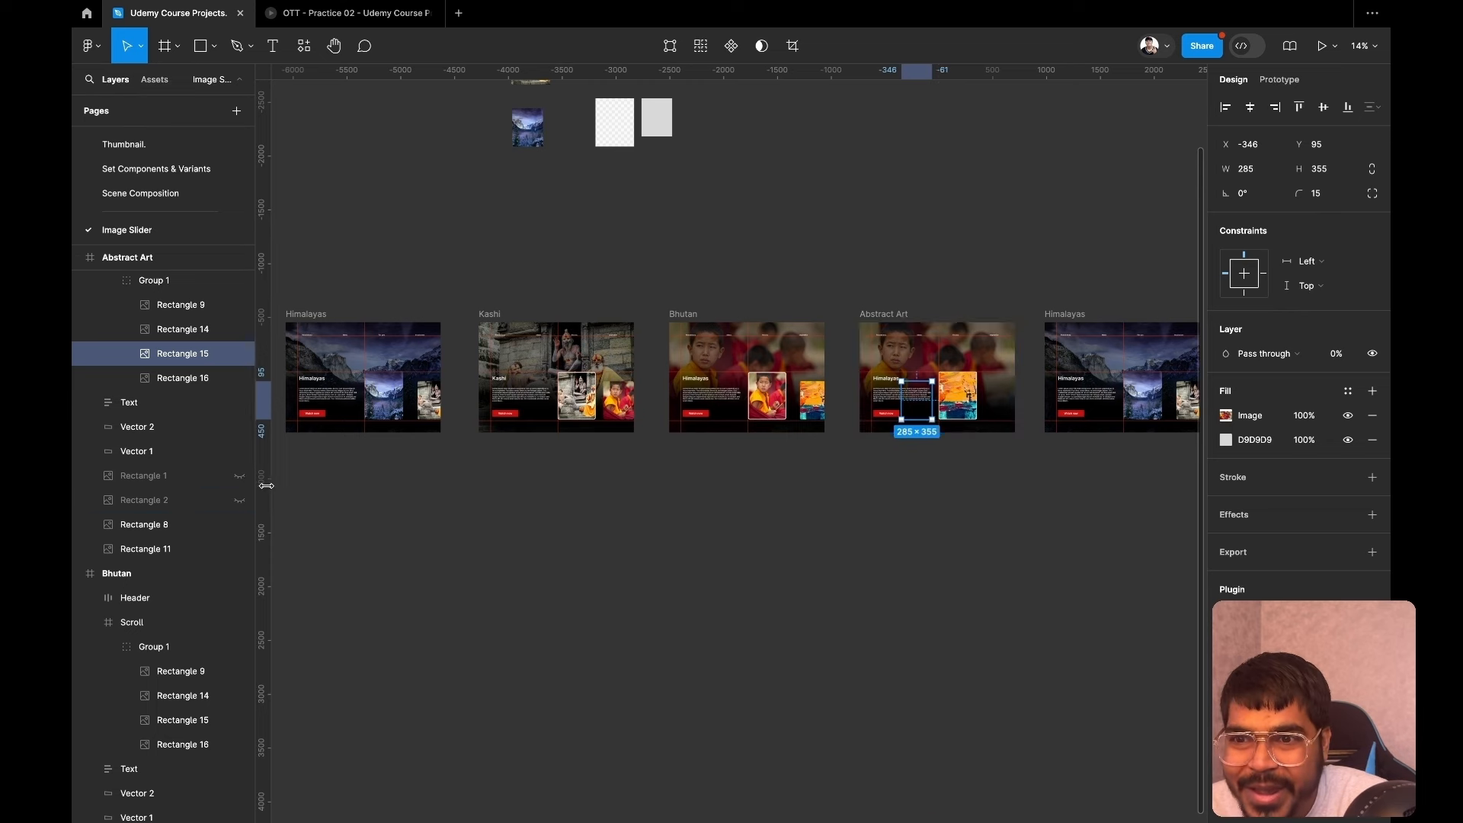
click(239, 499)
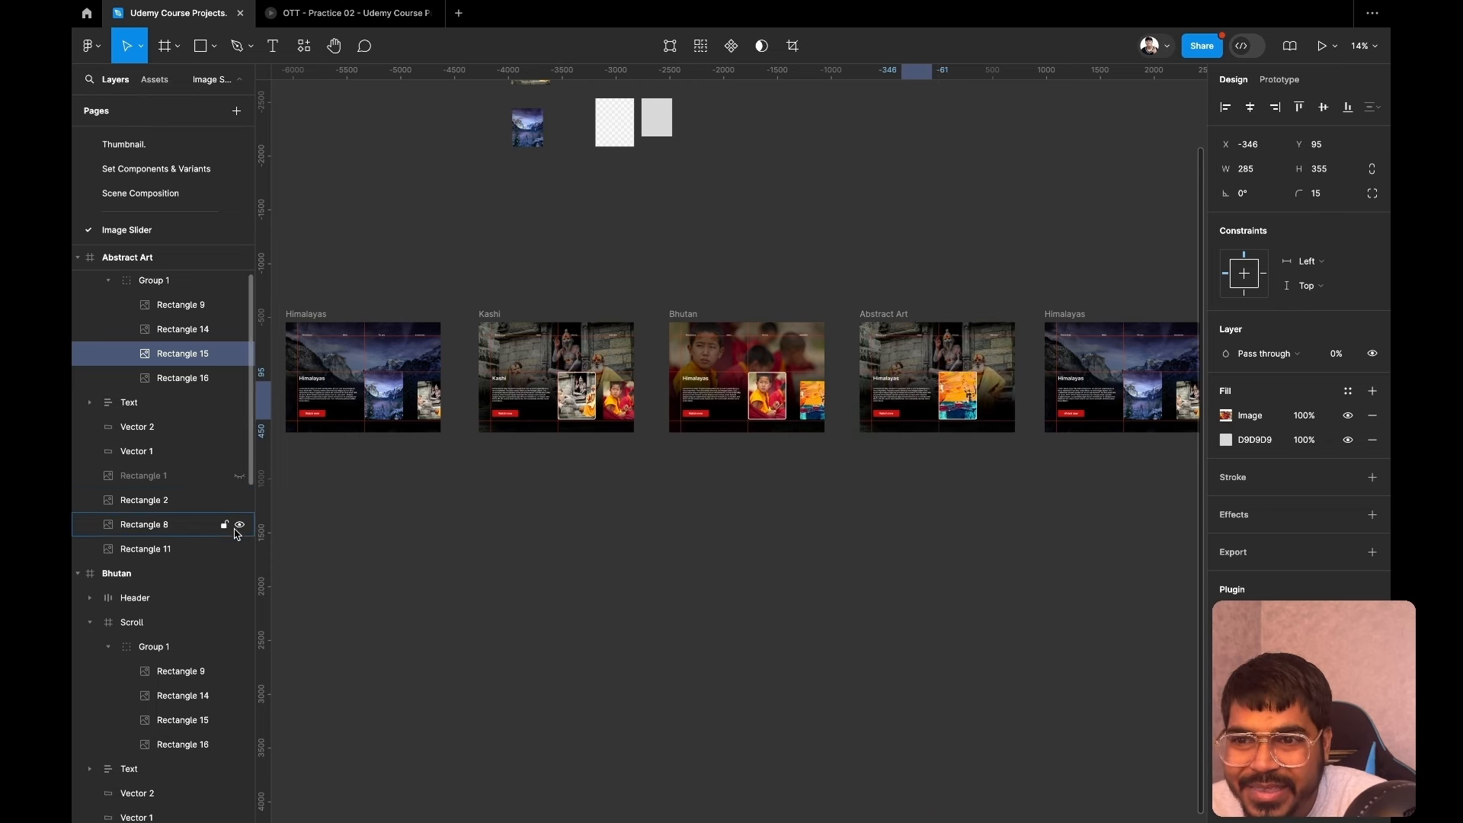
Hide the Abstract Art frame's Rectangle 2 background and set its Rectangle 8 background's layer opacity to 0%.
click(239, 500)
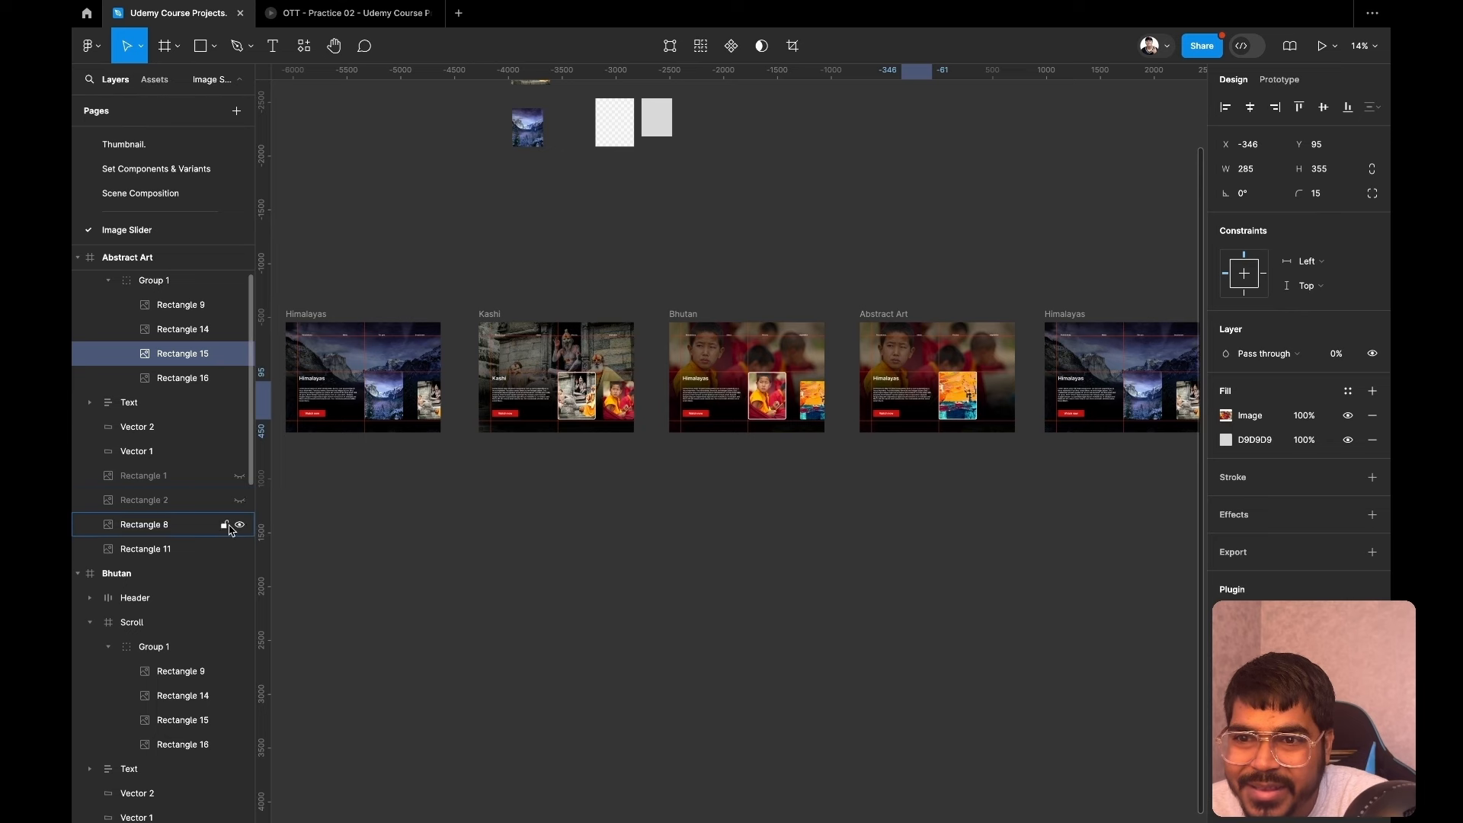
click(205, 531)
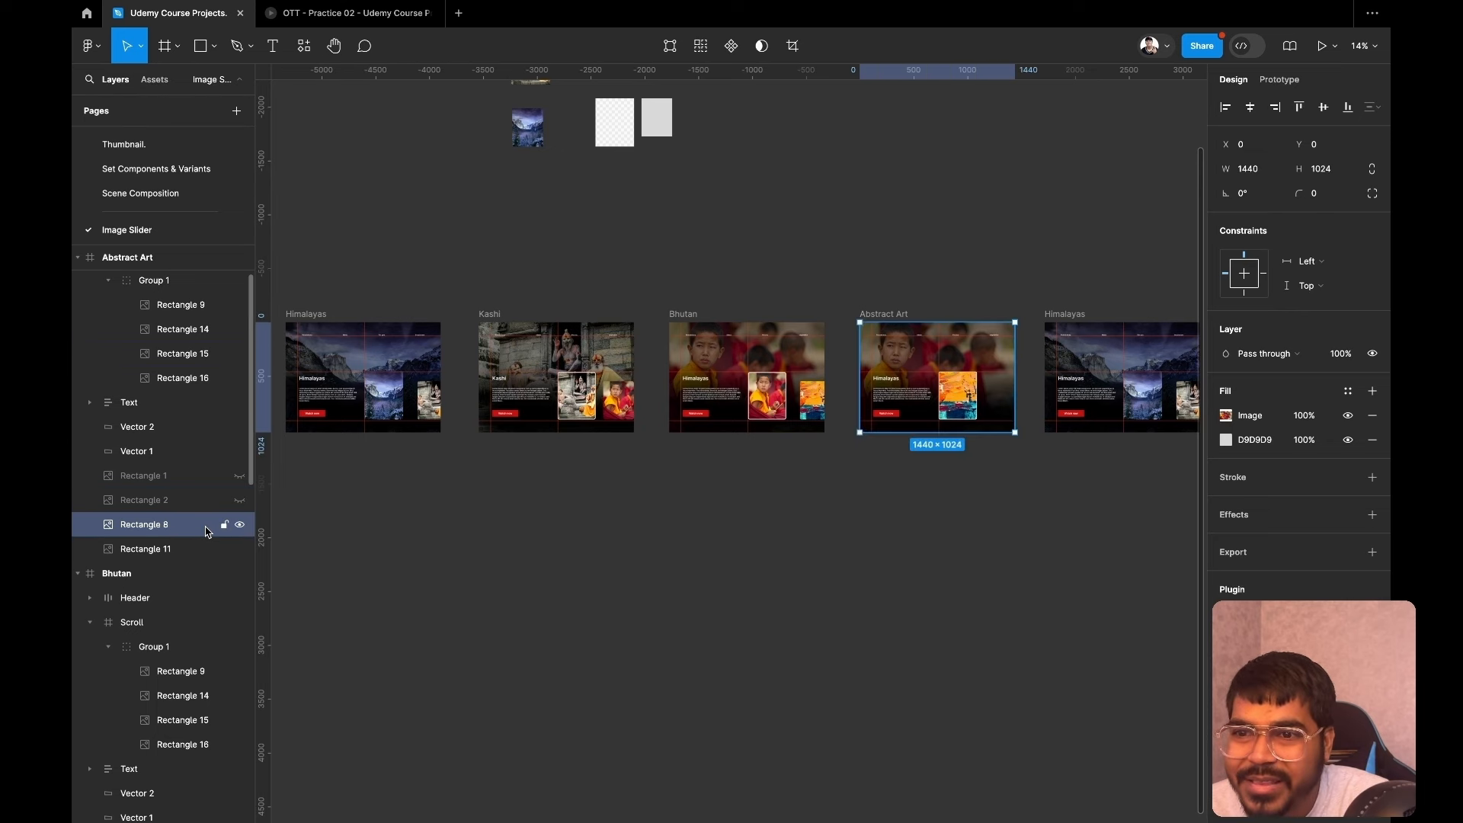
click(213, 506)
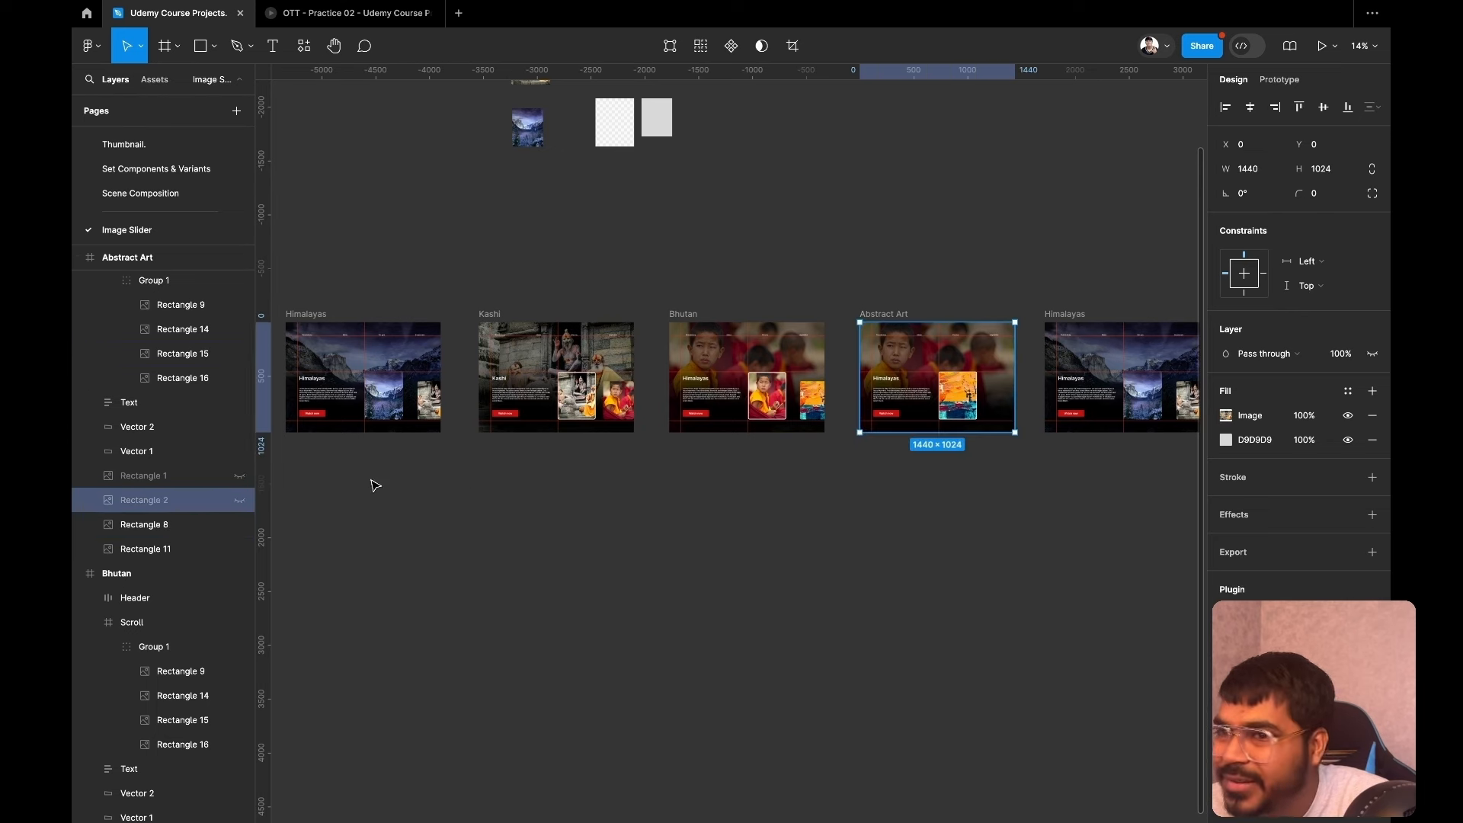
click(180, 478)
click(174, 499)
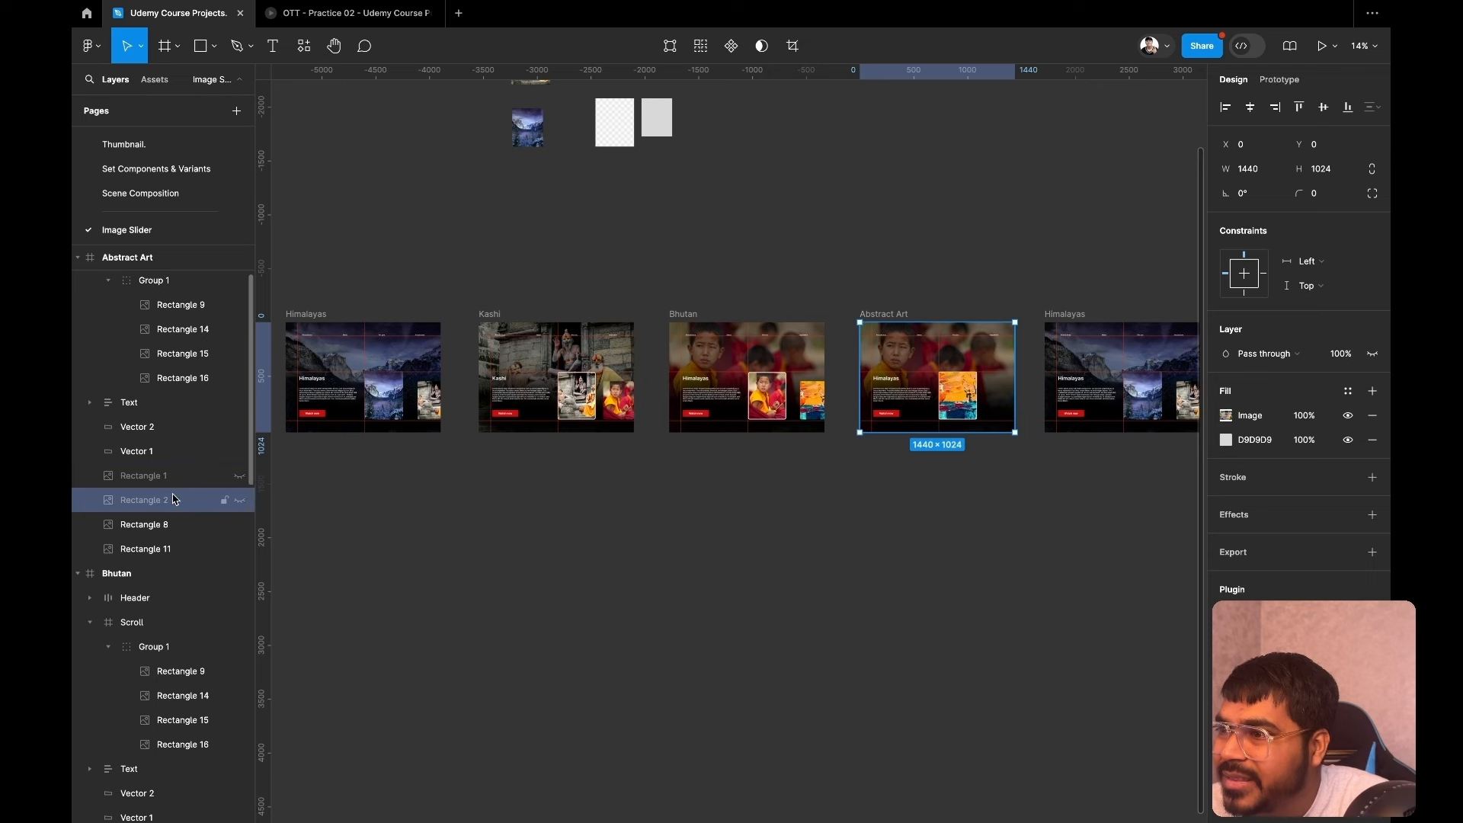
click(181, 525)
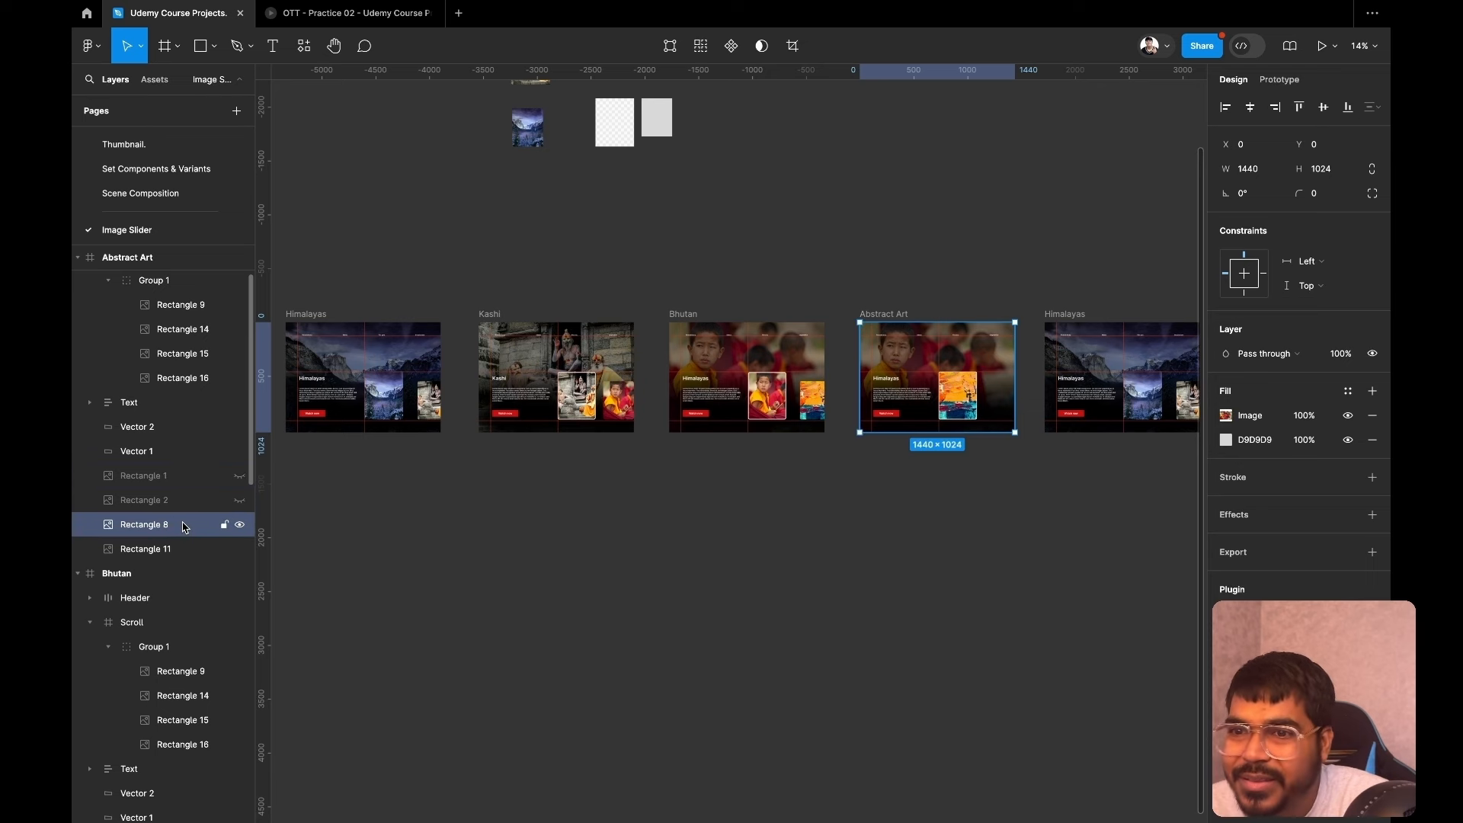
click(1339, 358)
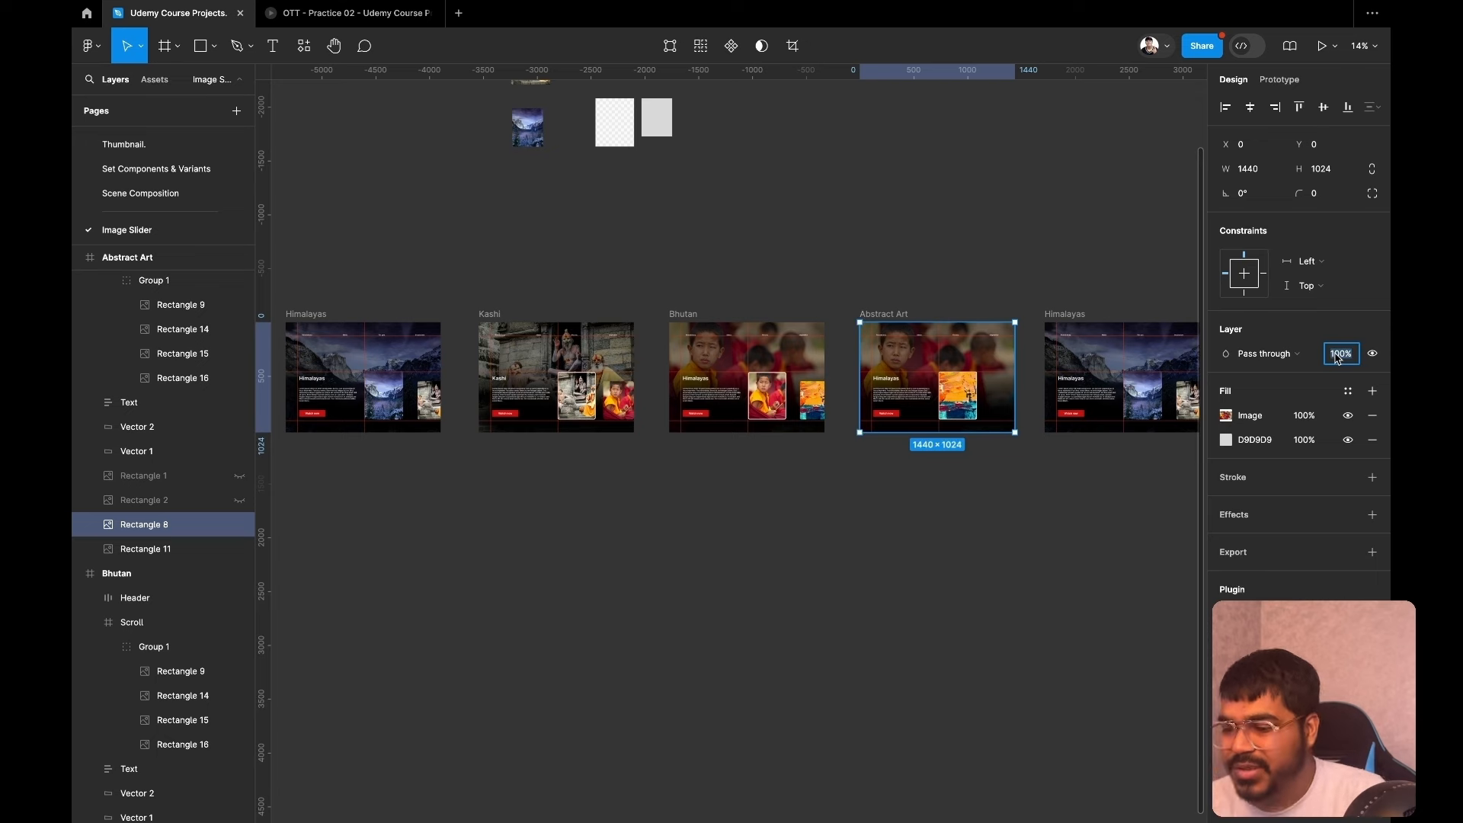
text(0)
key(Return)
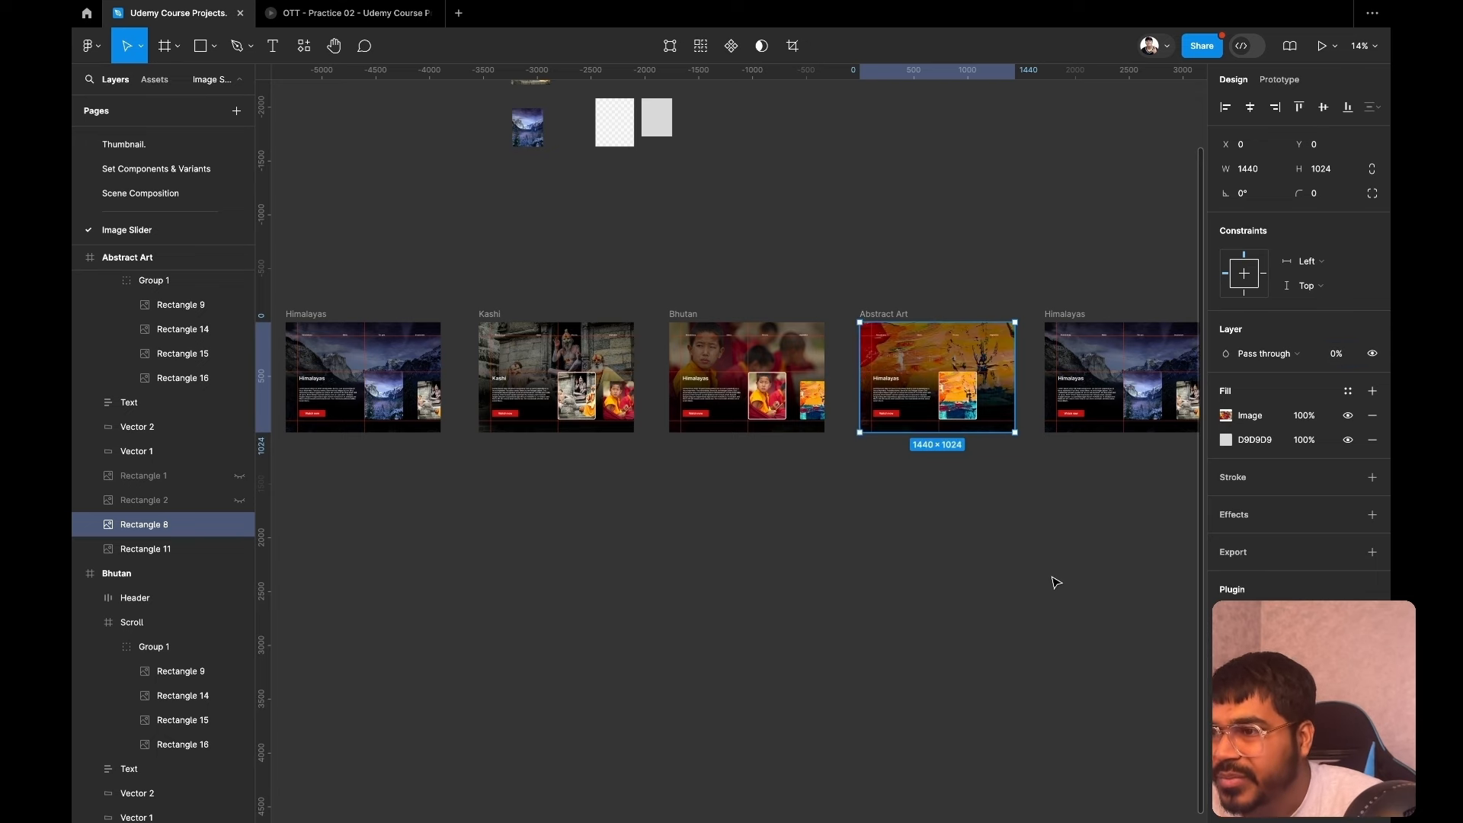
Preview the prototype from the first Himalayas frame, advance through all the slider screens, and close the preview.
scroll(1055, 582, right, 3)
scroll(1055, 582, left, 6)
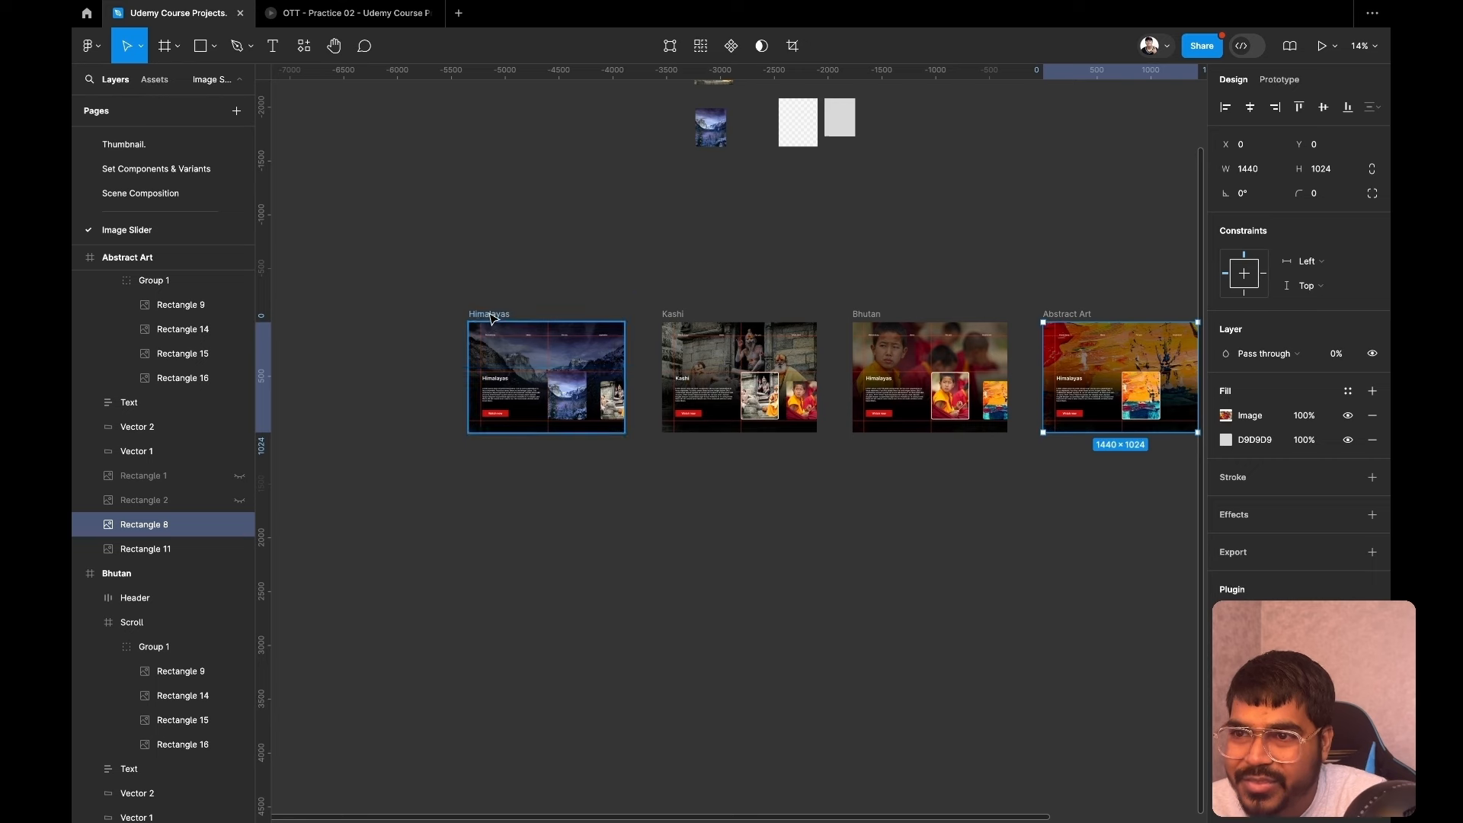
click(473, 328)
click(1322, 46)
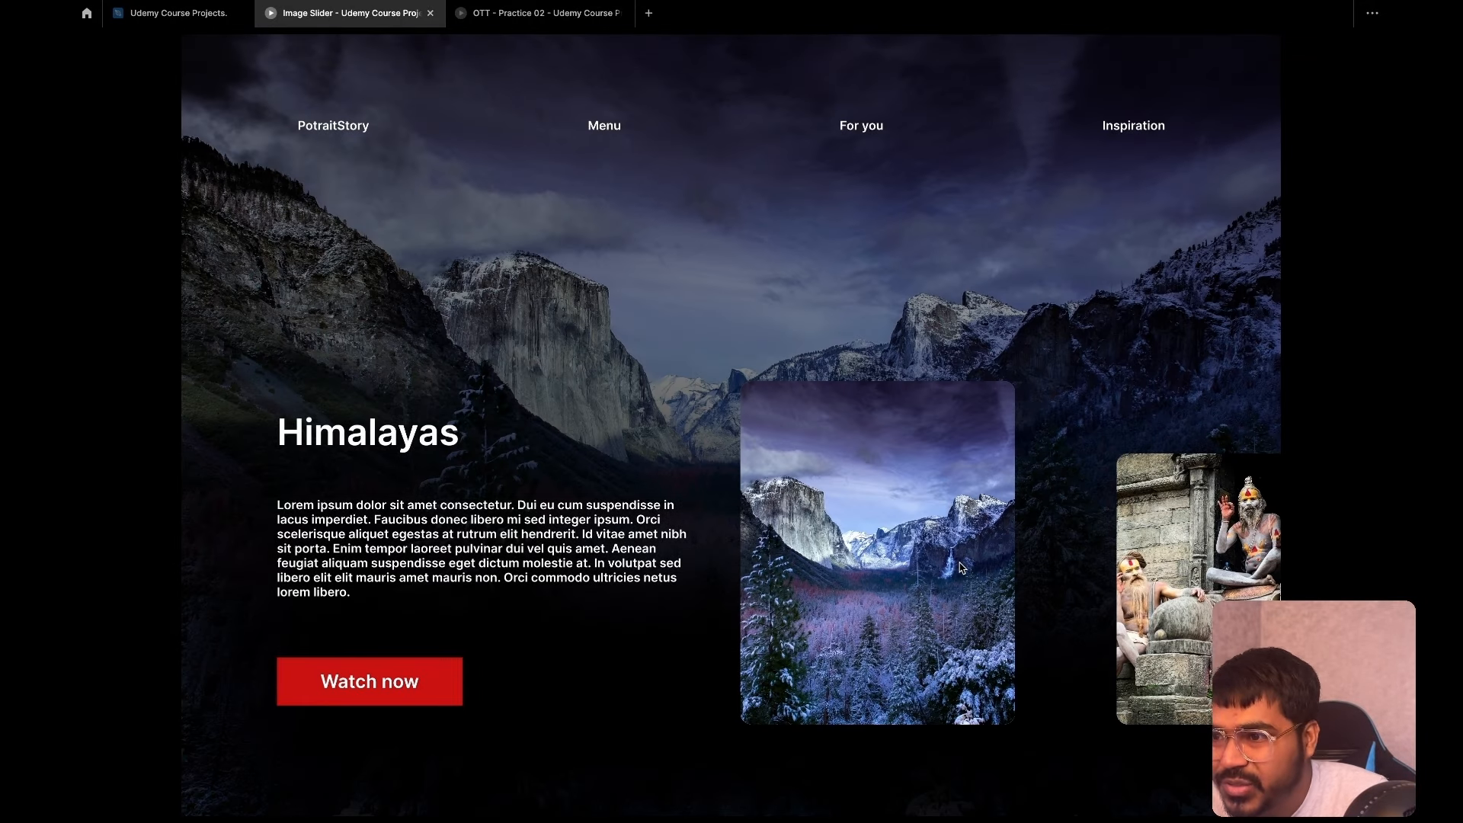
click(951, 586)
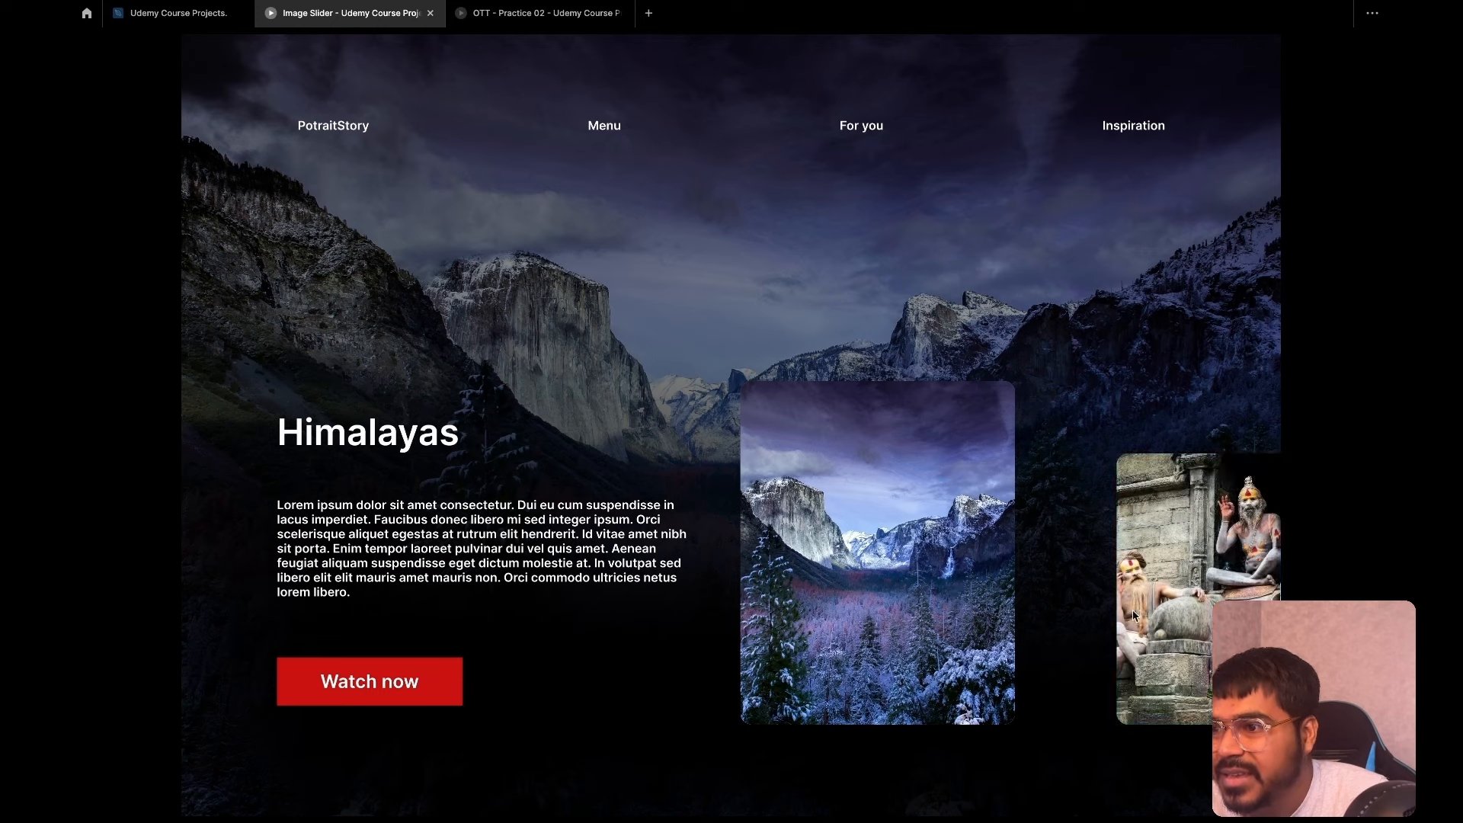
click(1186, 599)
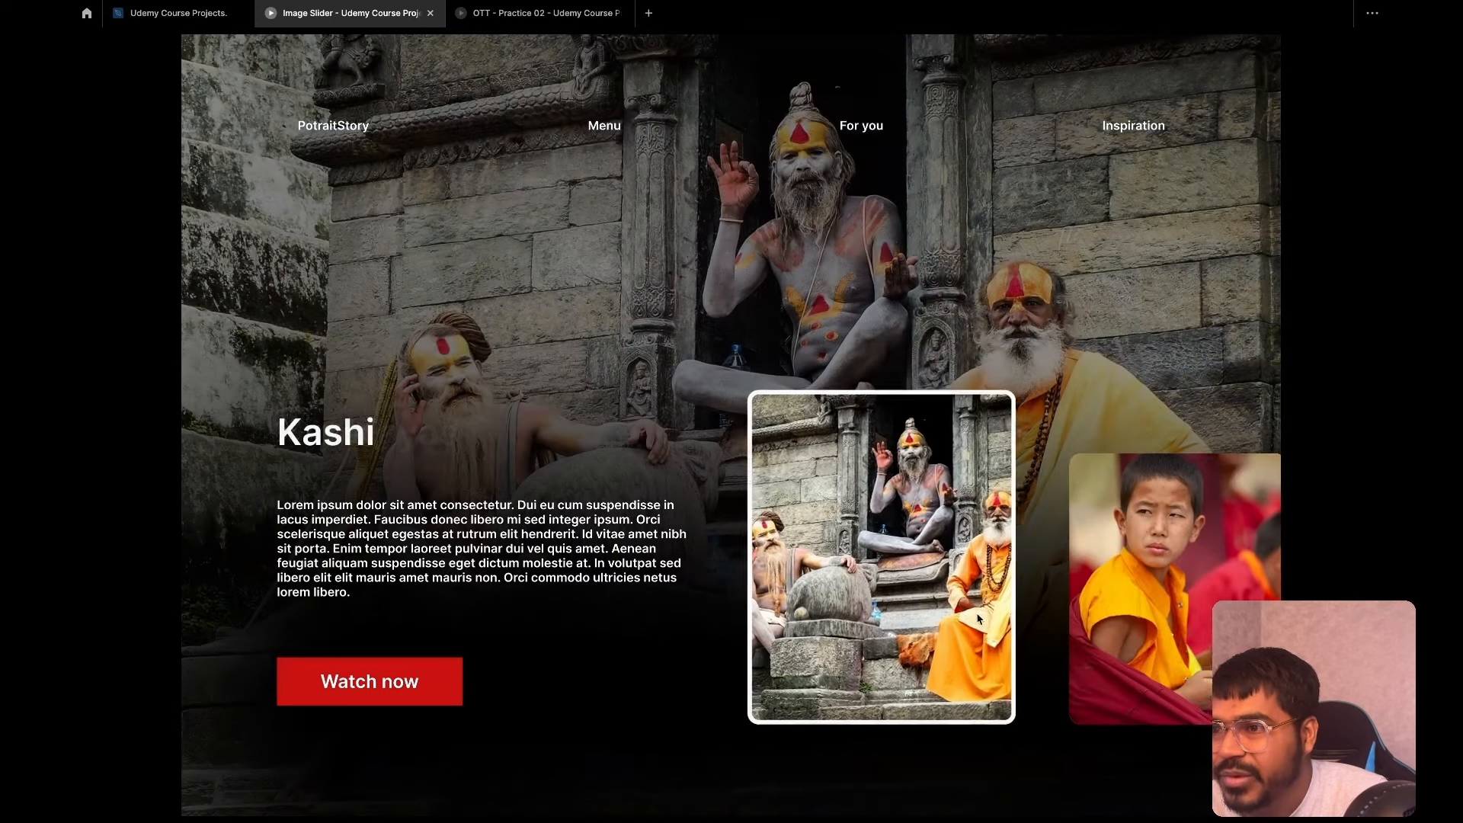
click(1155, 616)
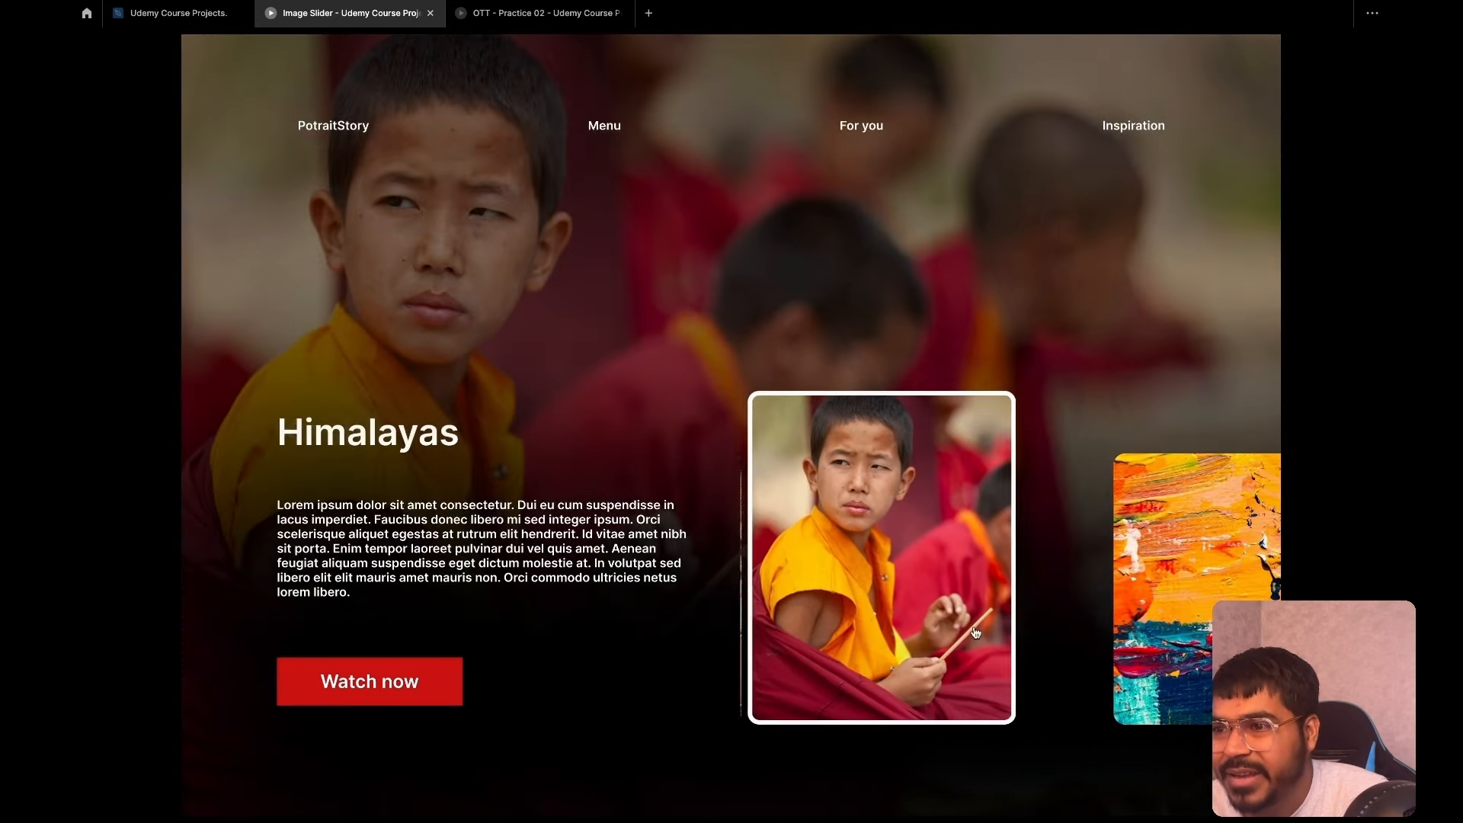
click(1119, 627)
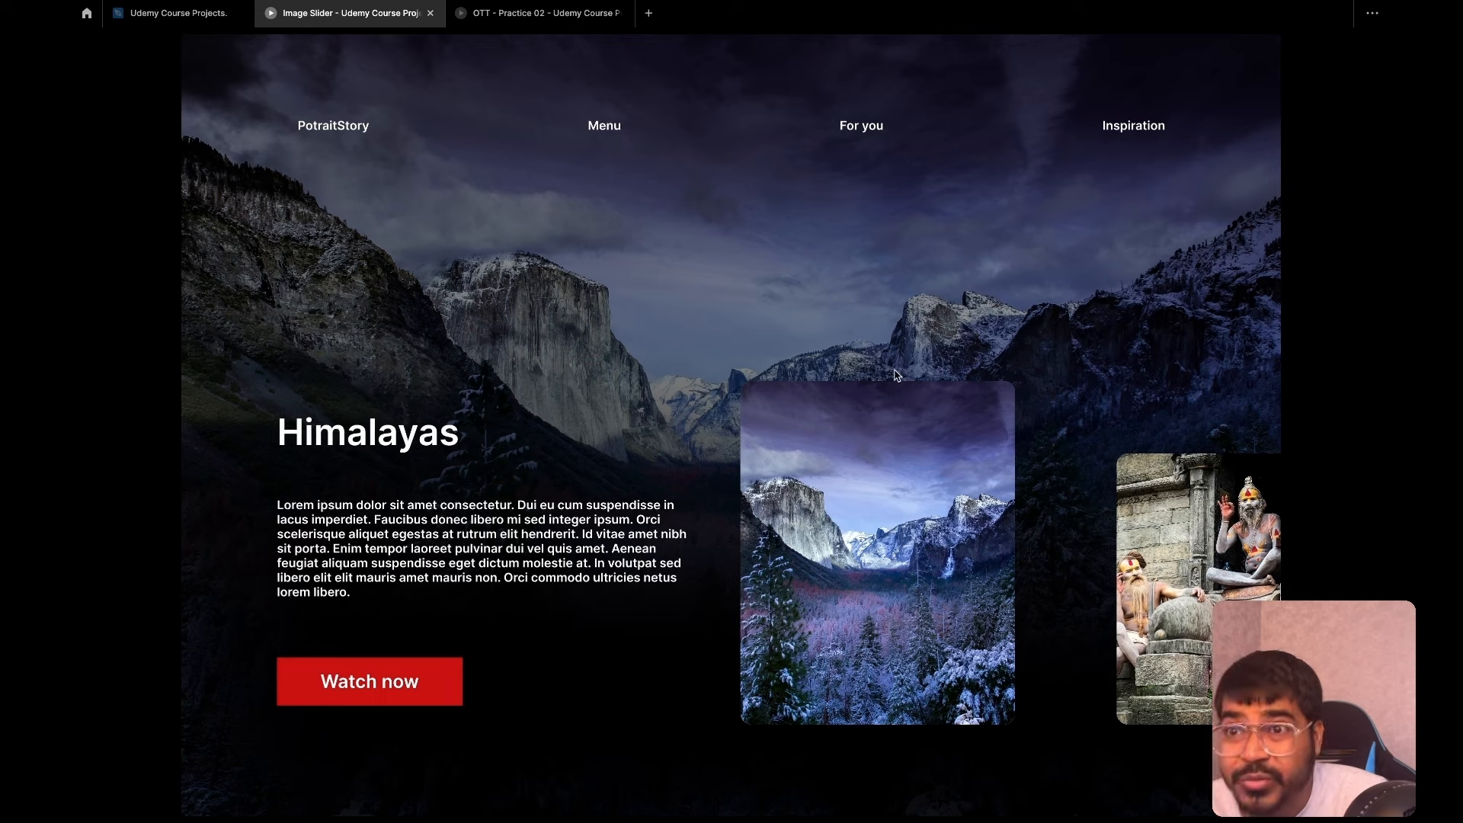
click(430, 13)
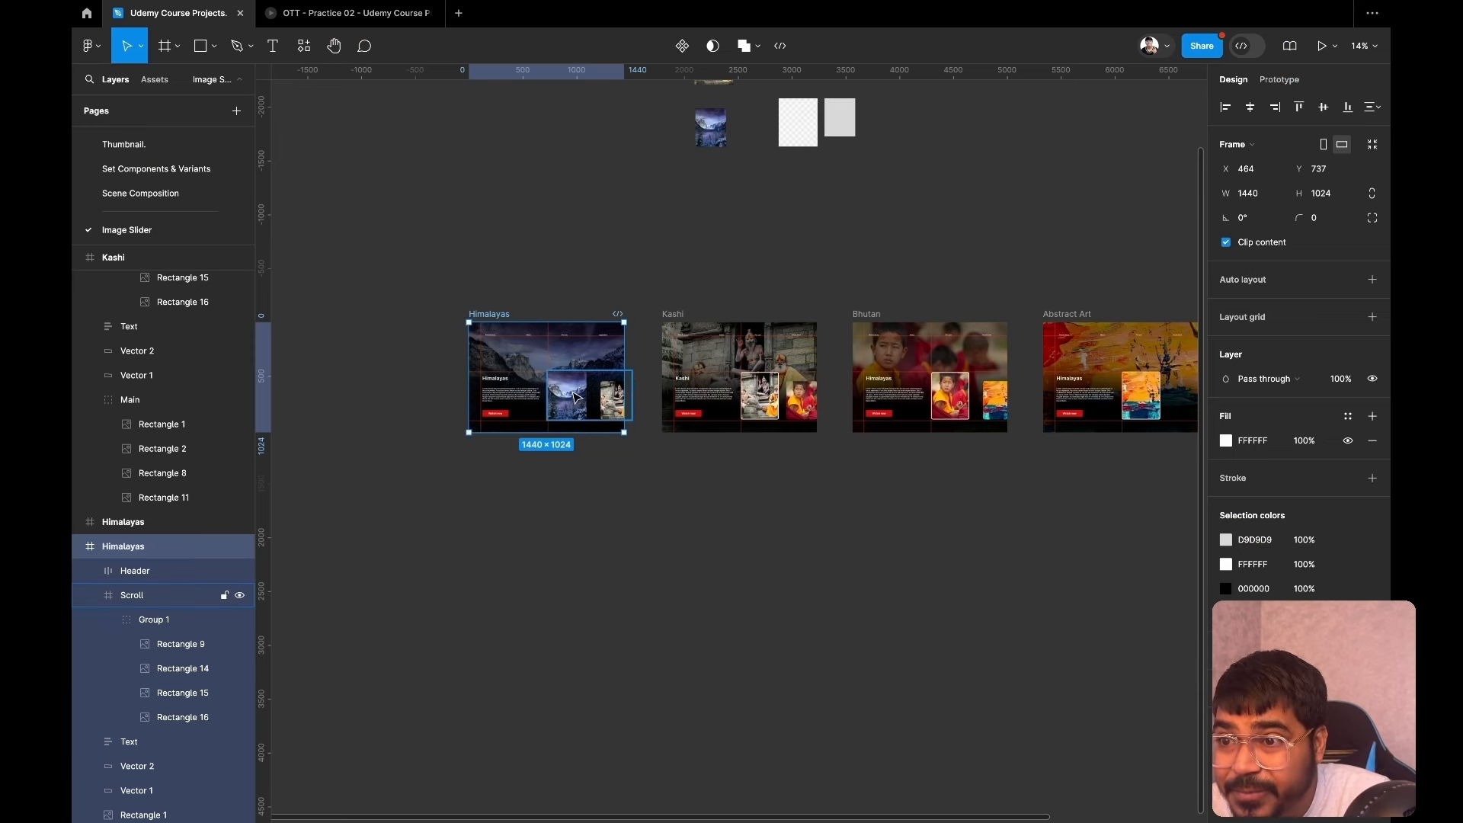
Set the white stroke's opacity to 100% on the Rectangle 9 card in the first Himalayas frame.
double_click(573, 397)
double_click(573, 396)
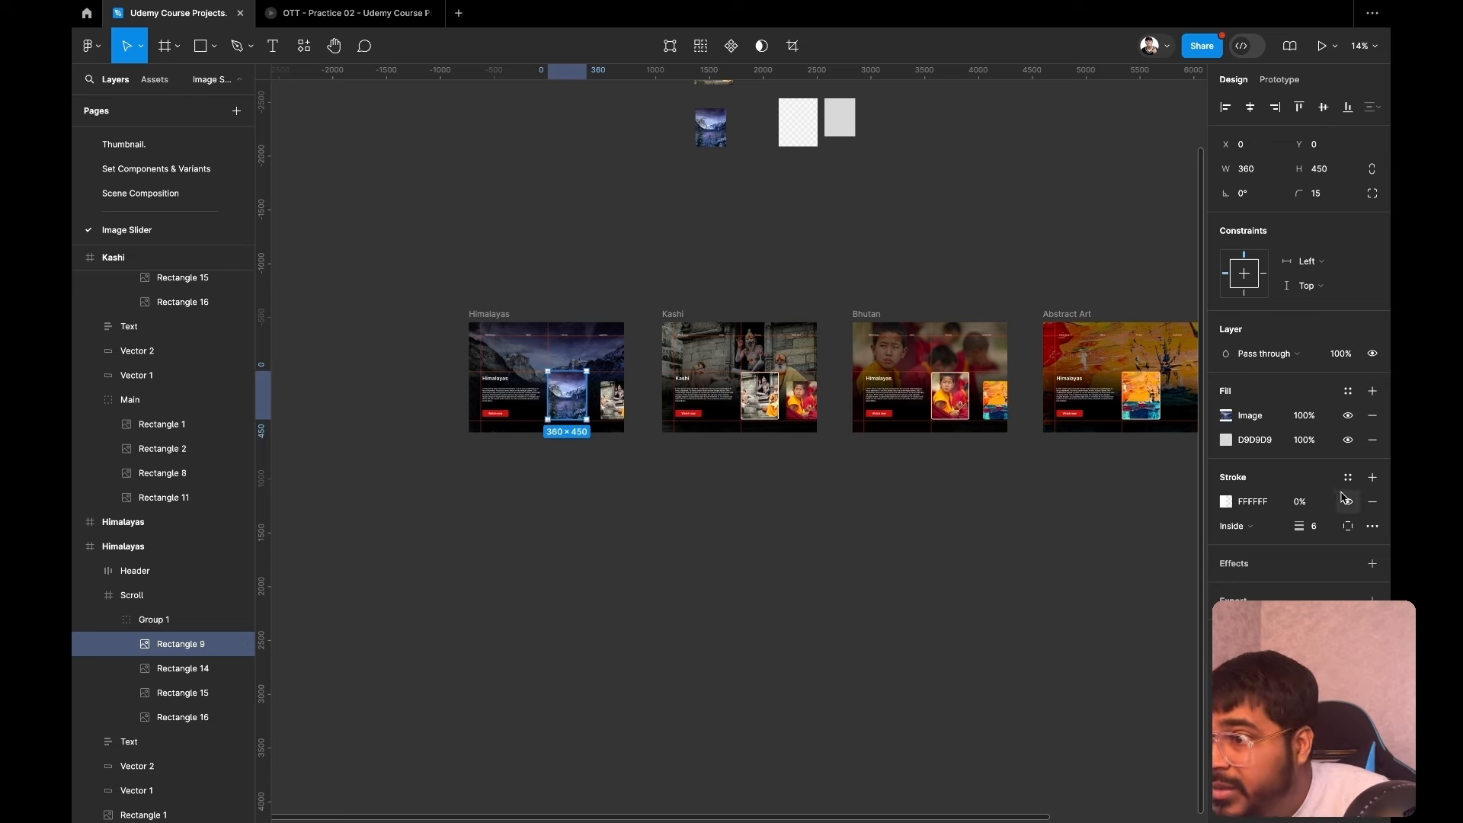
click(1303, 502)
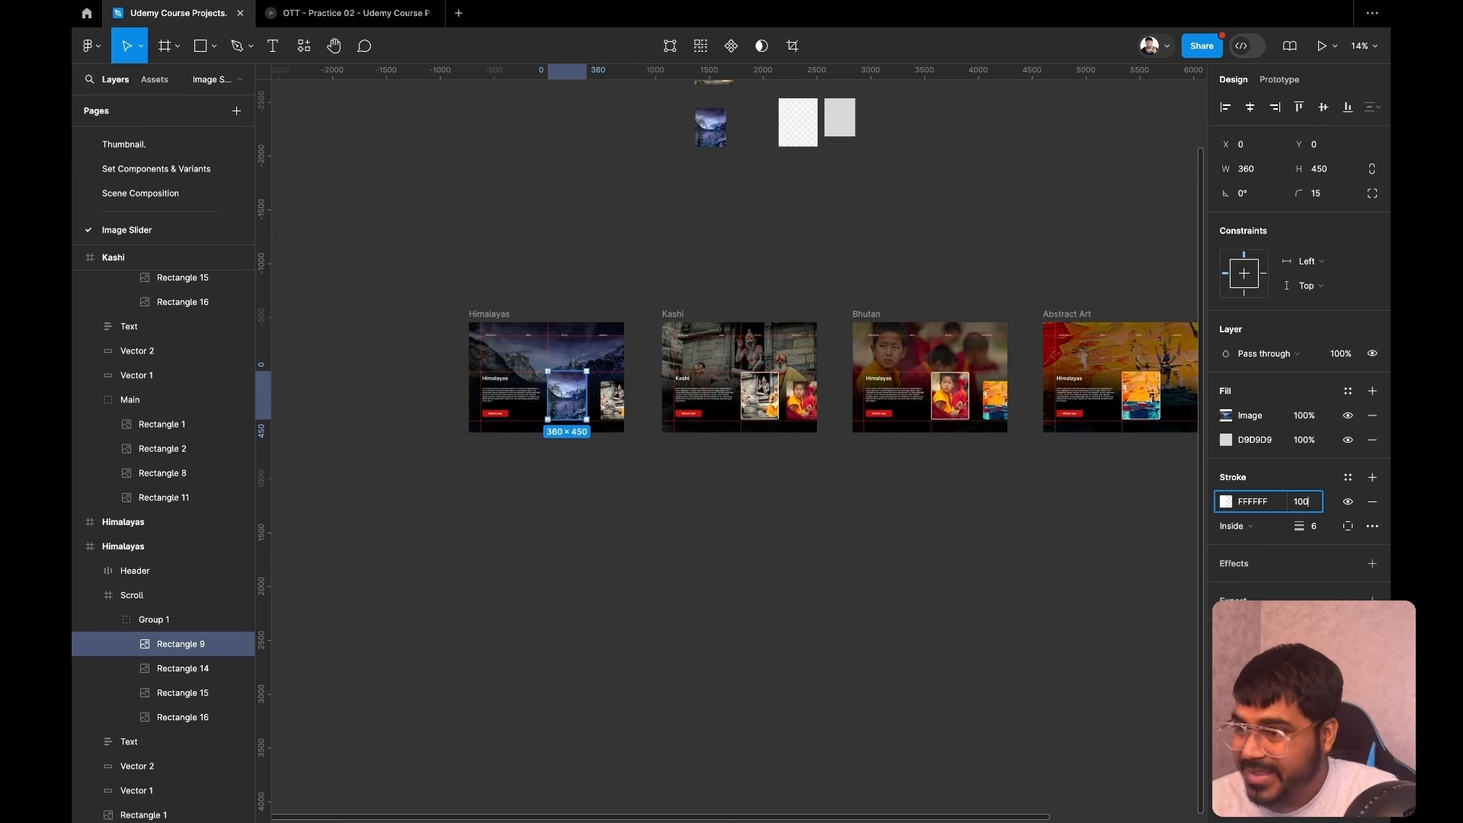
key(Return)
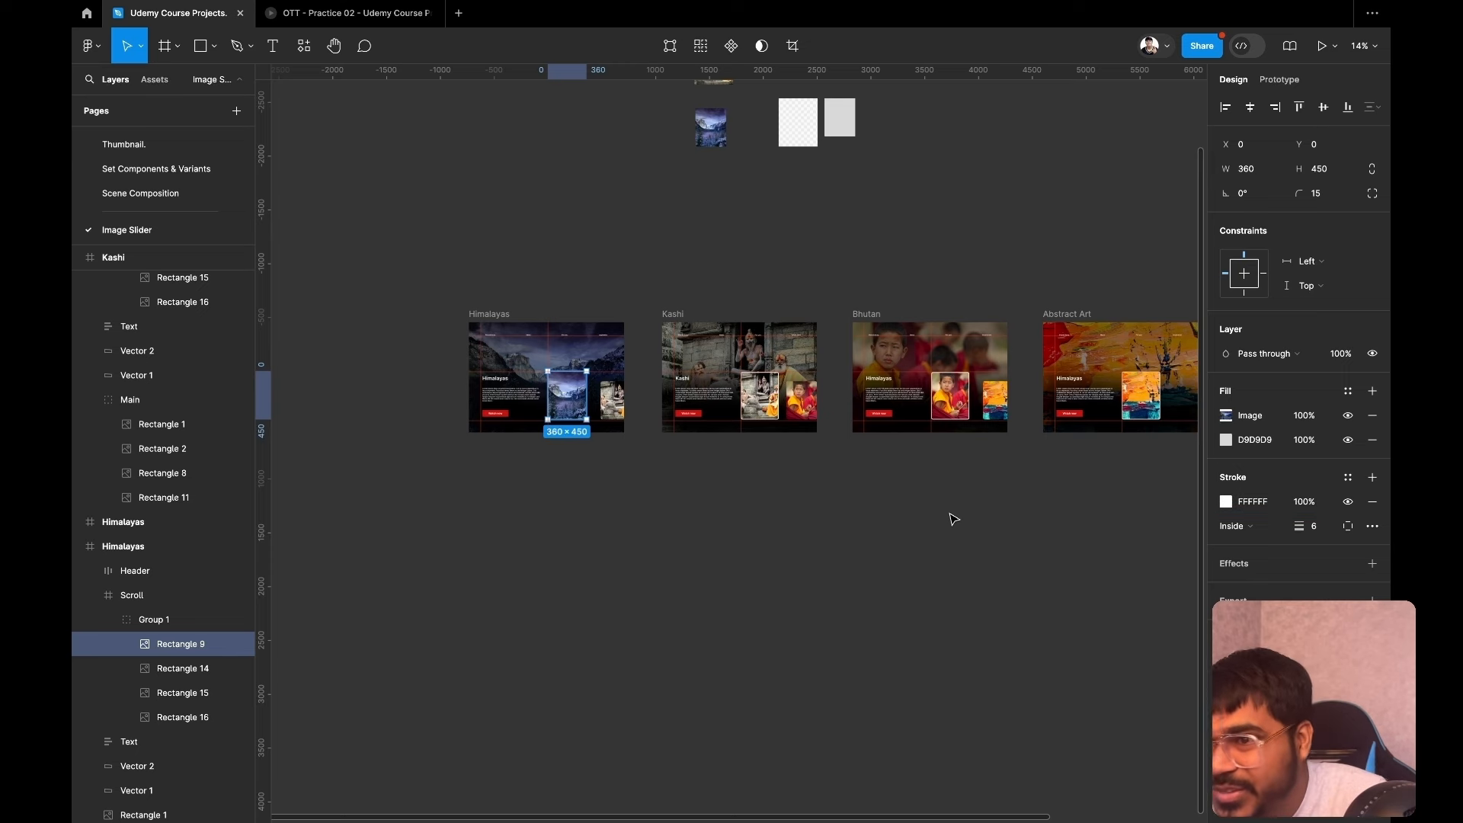
click(954, 519)
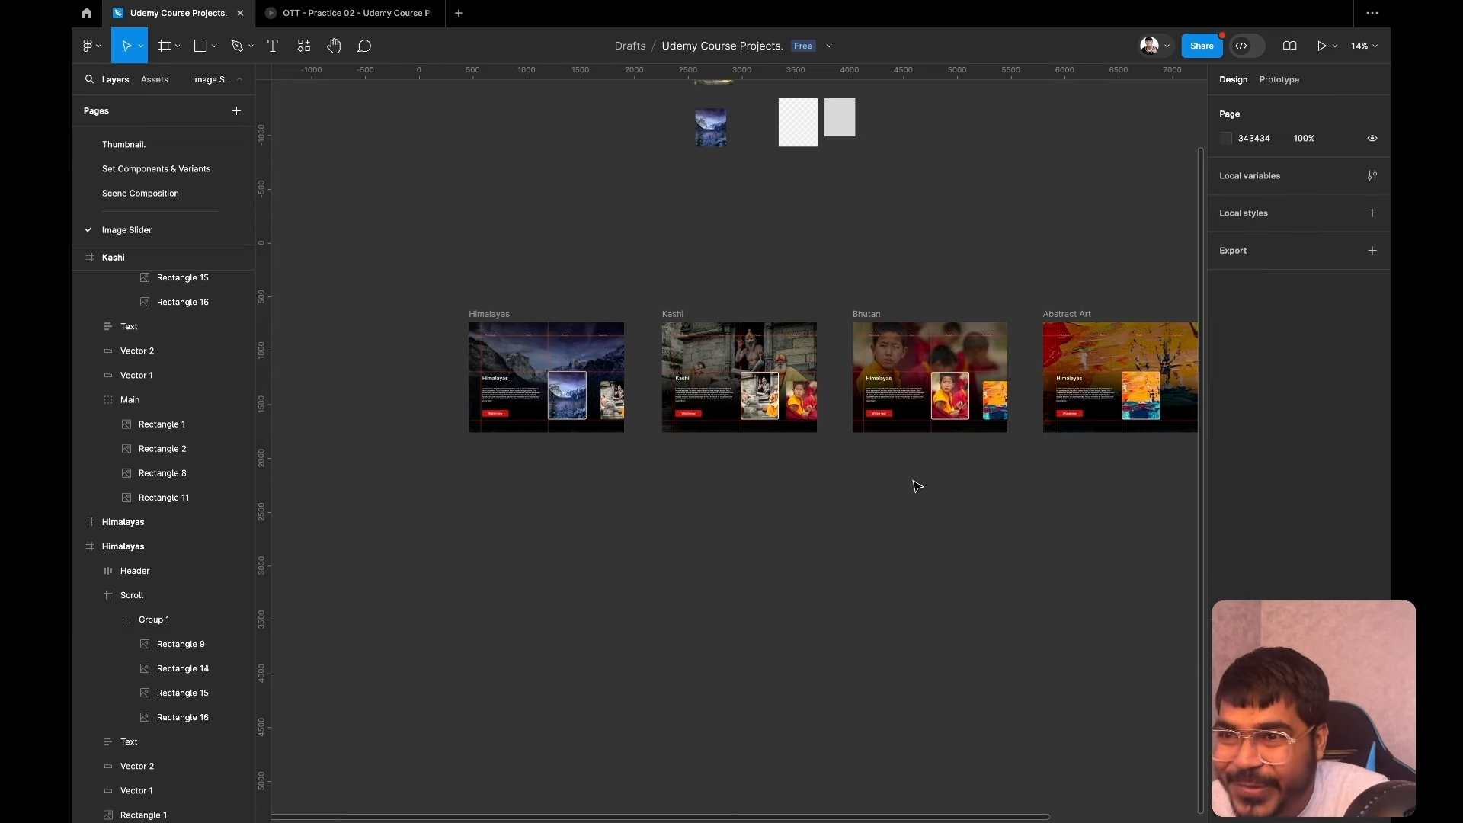
Preview the slider from Himalayas through a full loop, test moving back from Abstract Art to Bhutan, and return to the design file.
click(501, 320)
click(1322, 49)
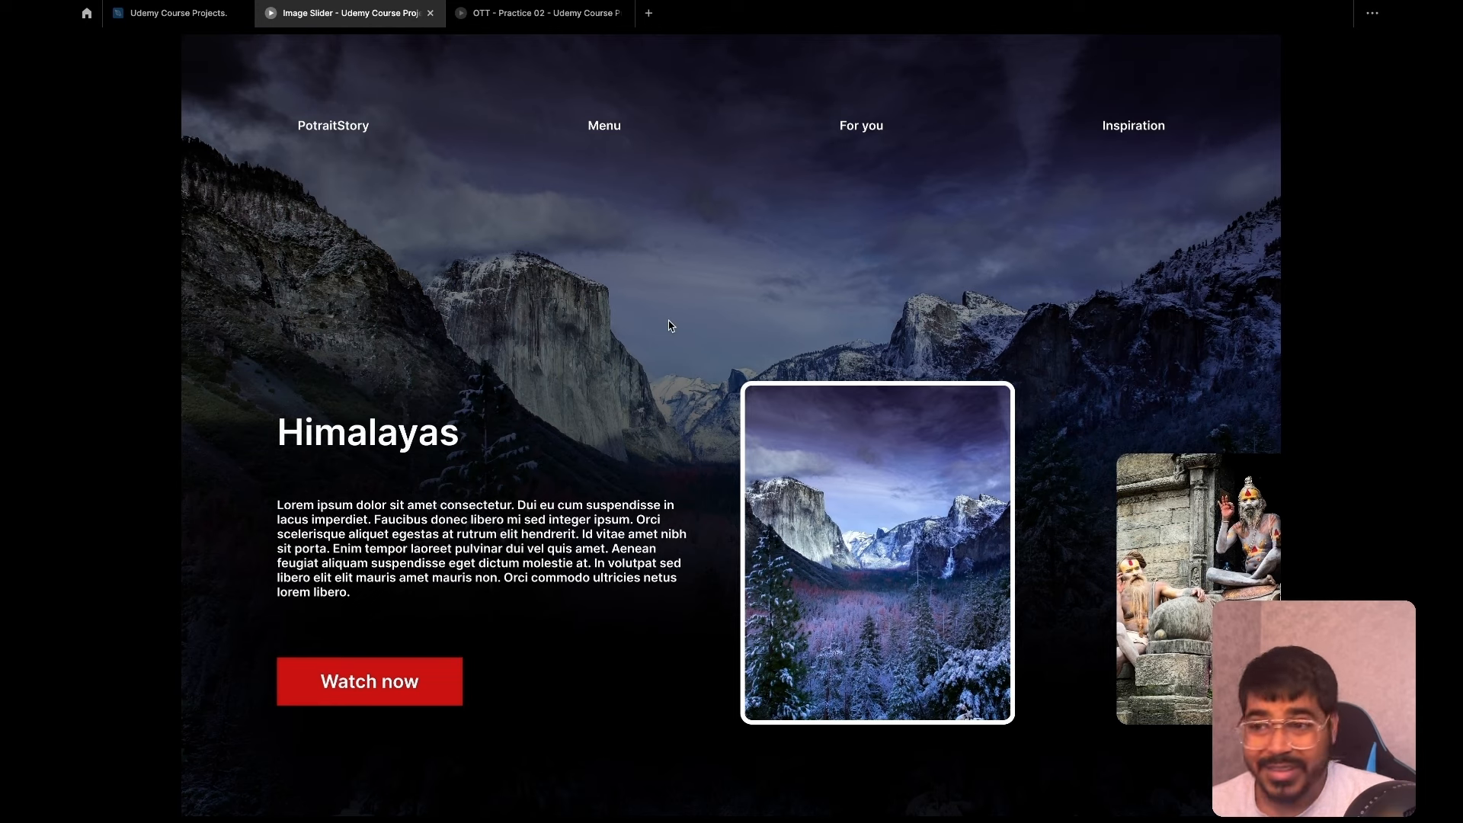
click(1207, 583)
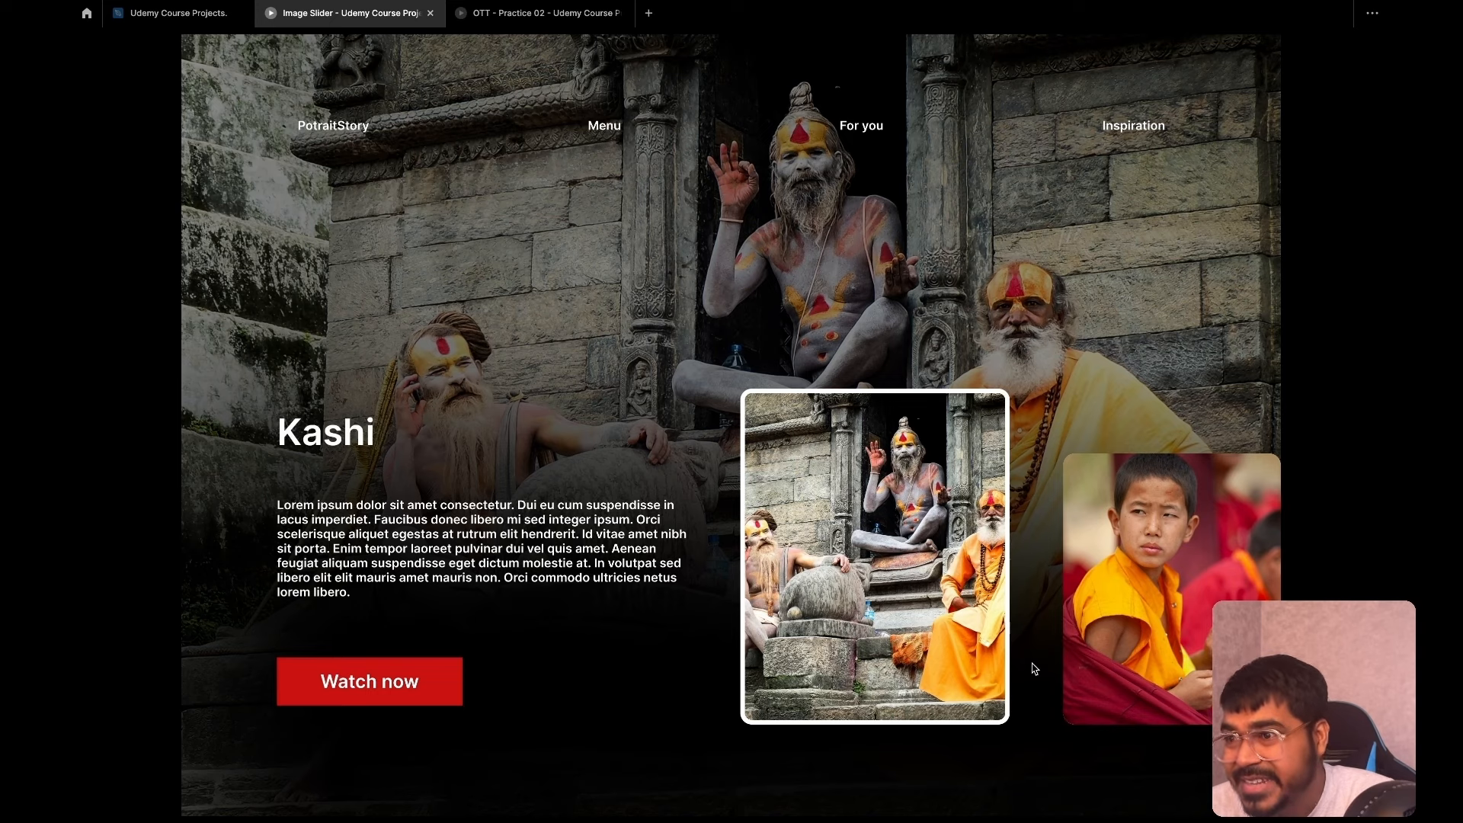
click(1201, 652)
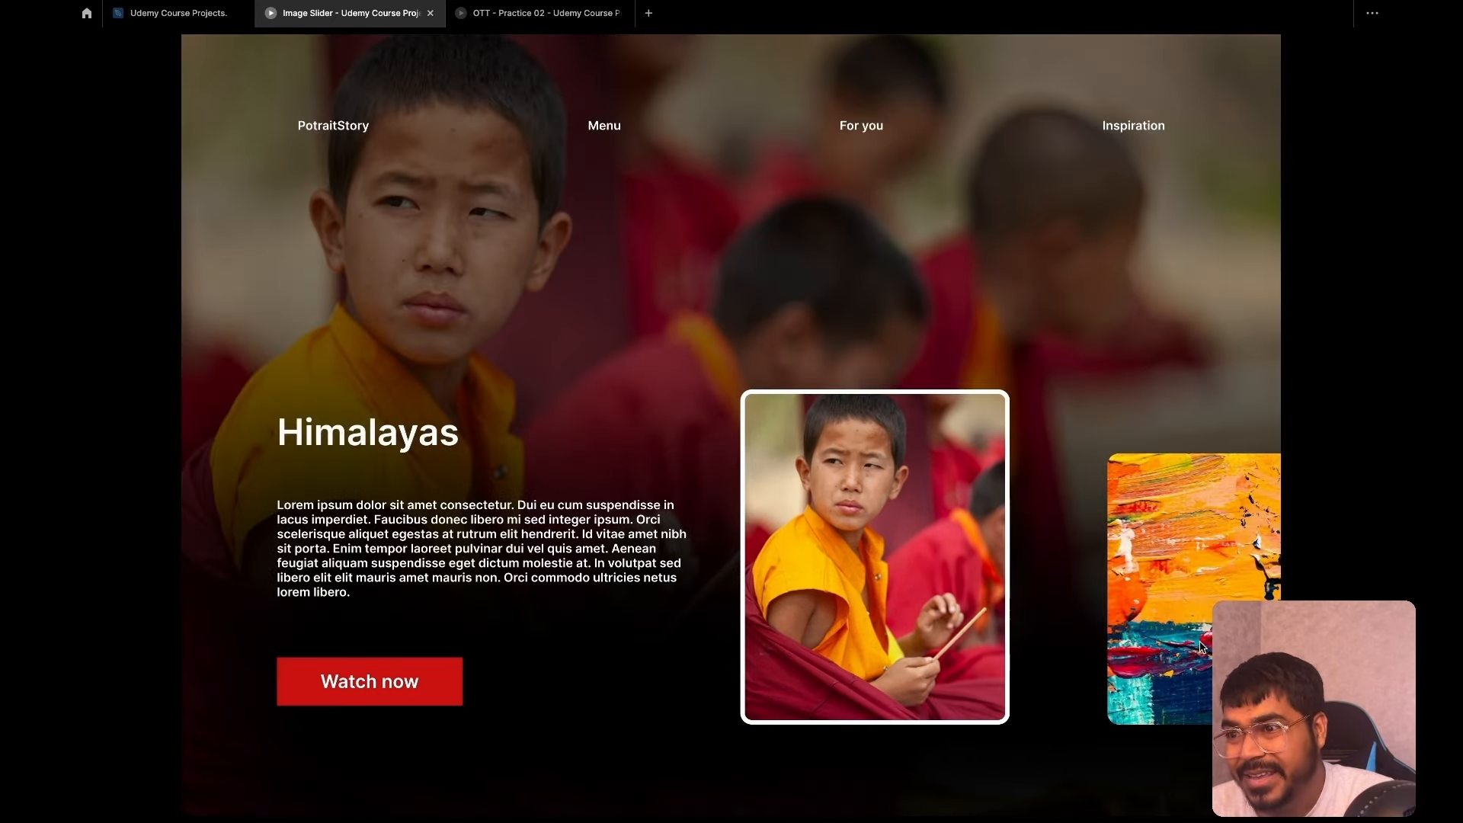
click(1201, 648)
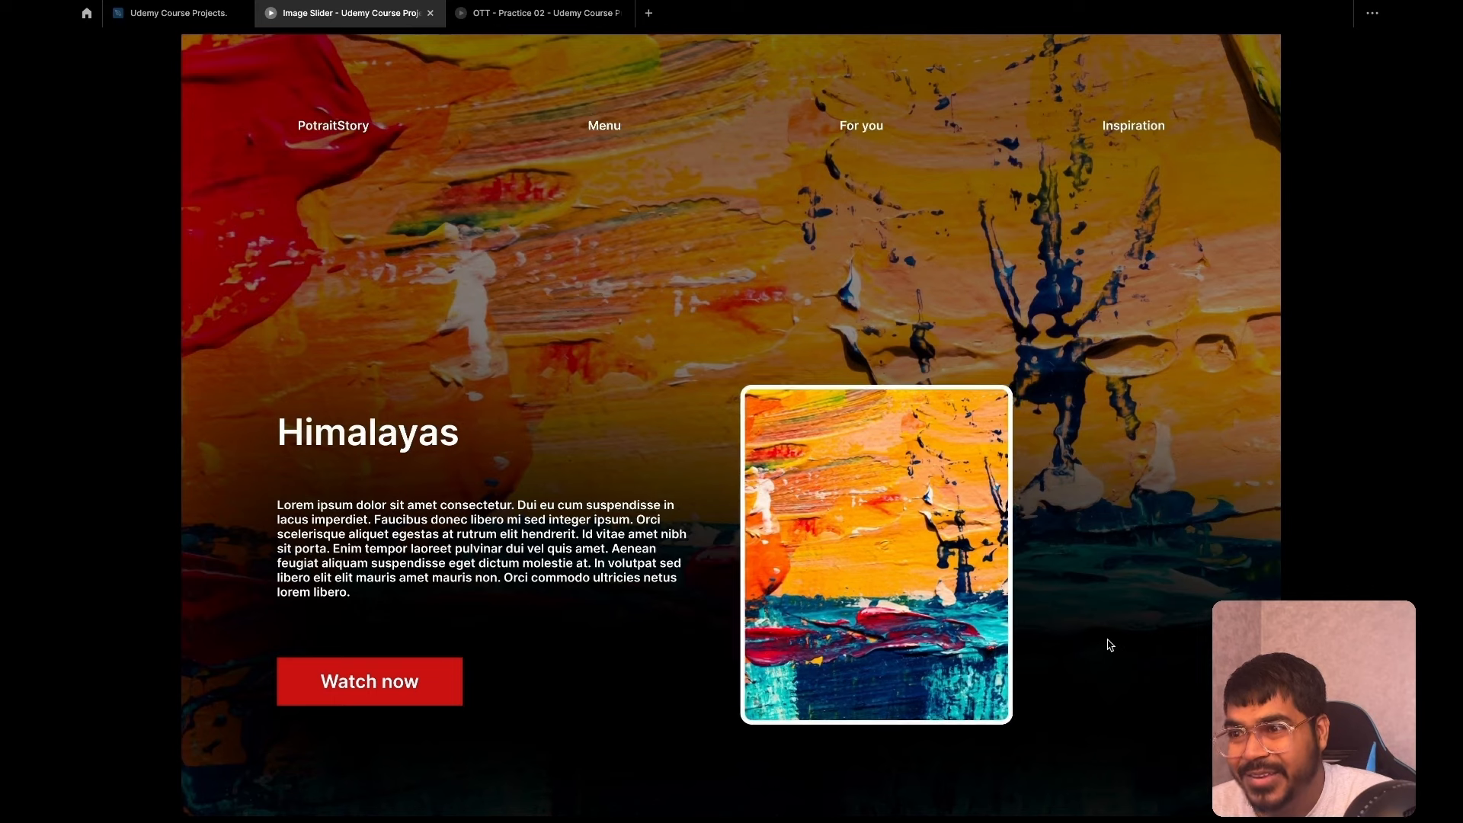
click(973, 611)
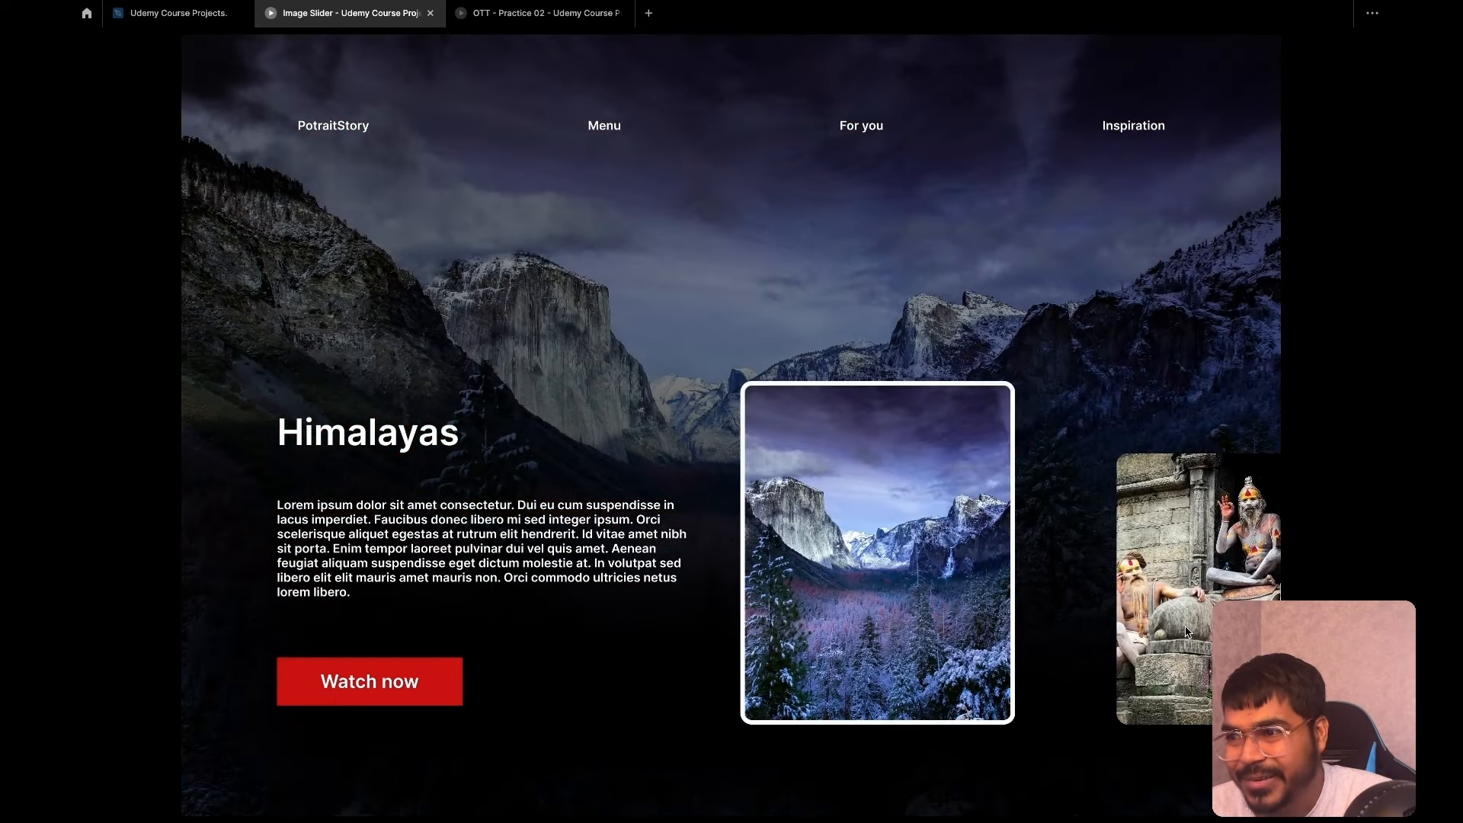
click(1143, 602)
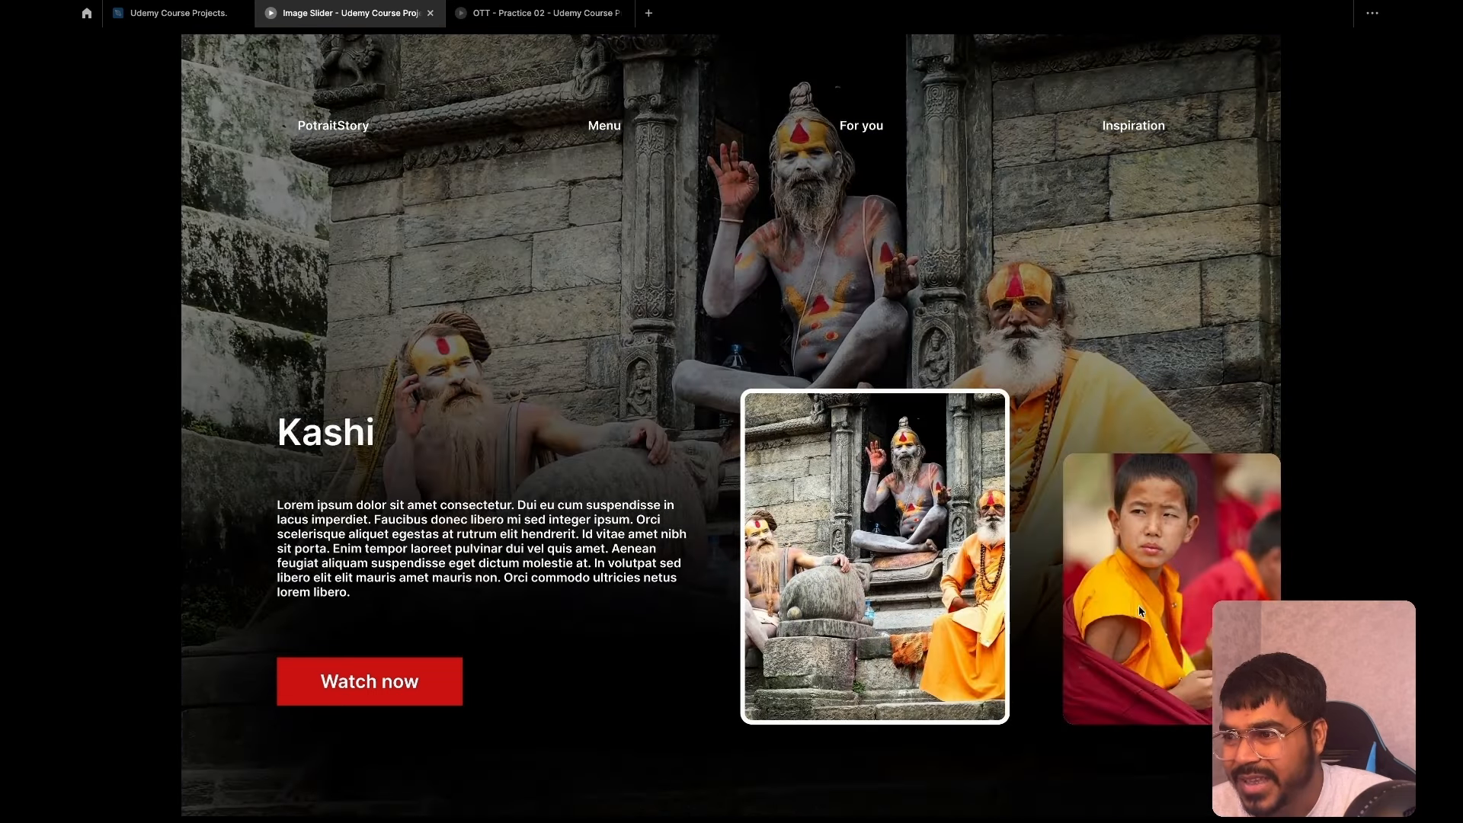
click(1192, 604)
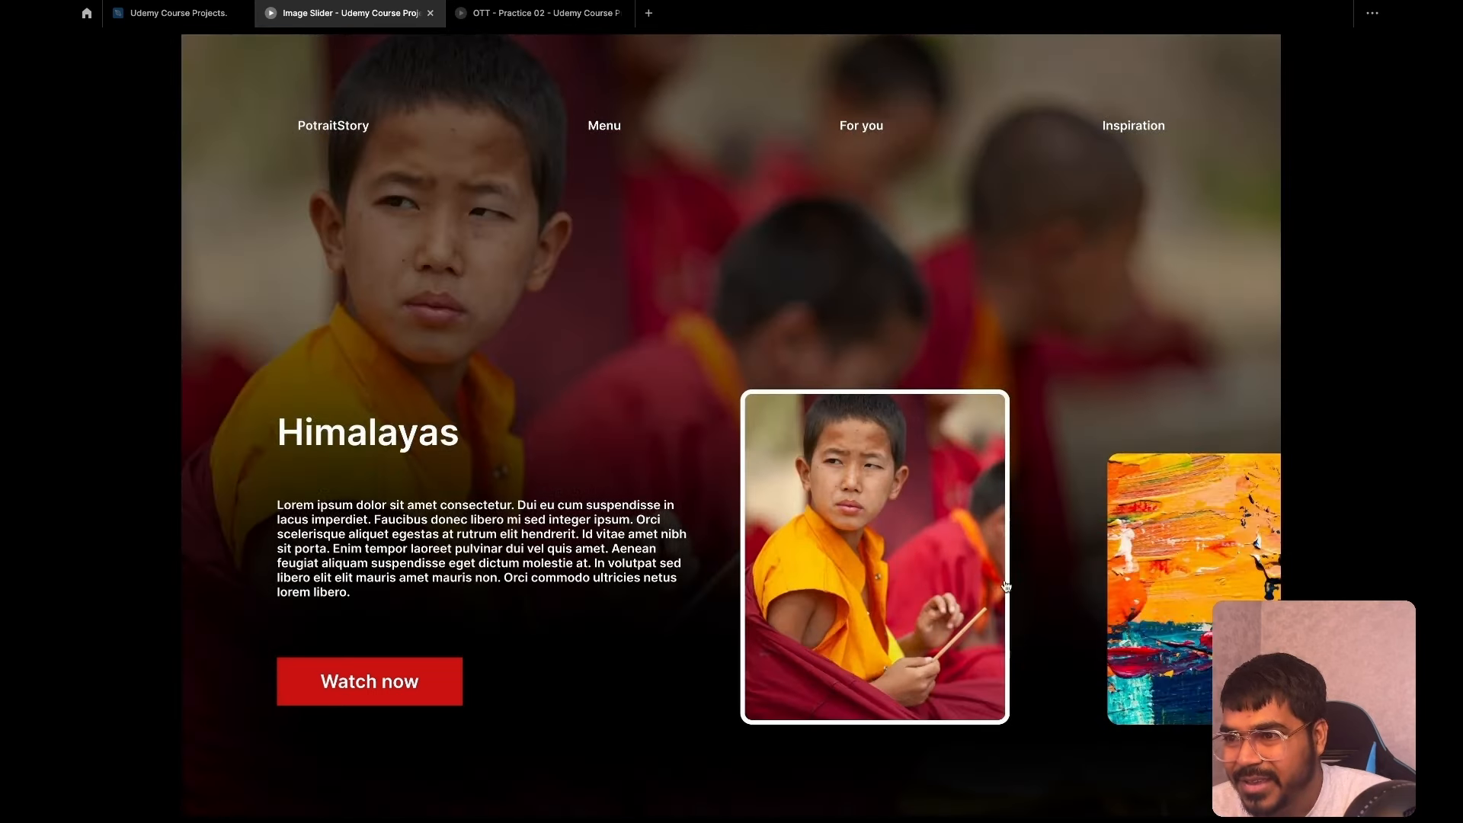
click(1116, 574)
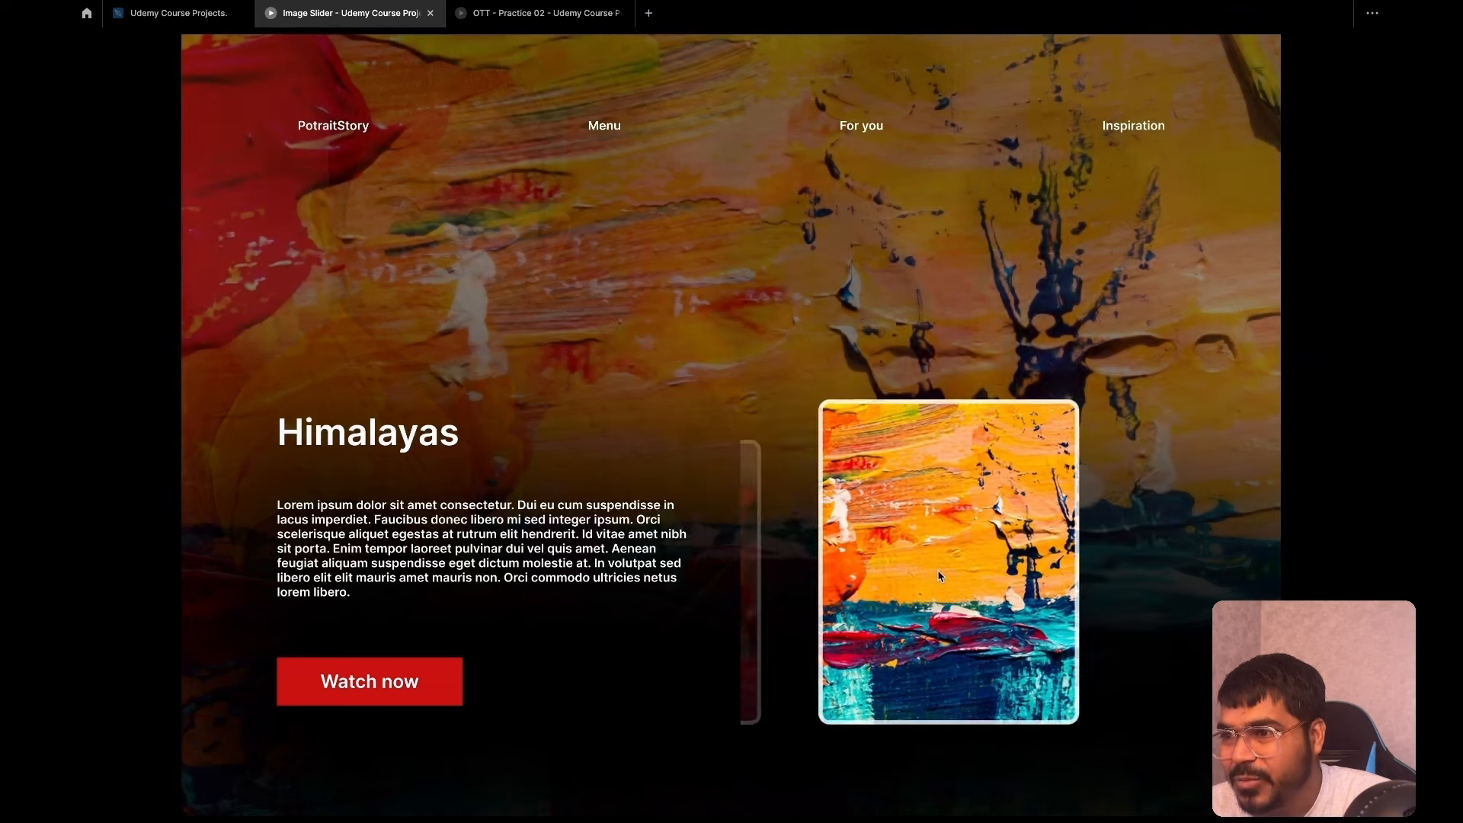
click(940, 576)
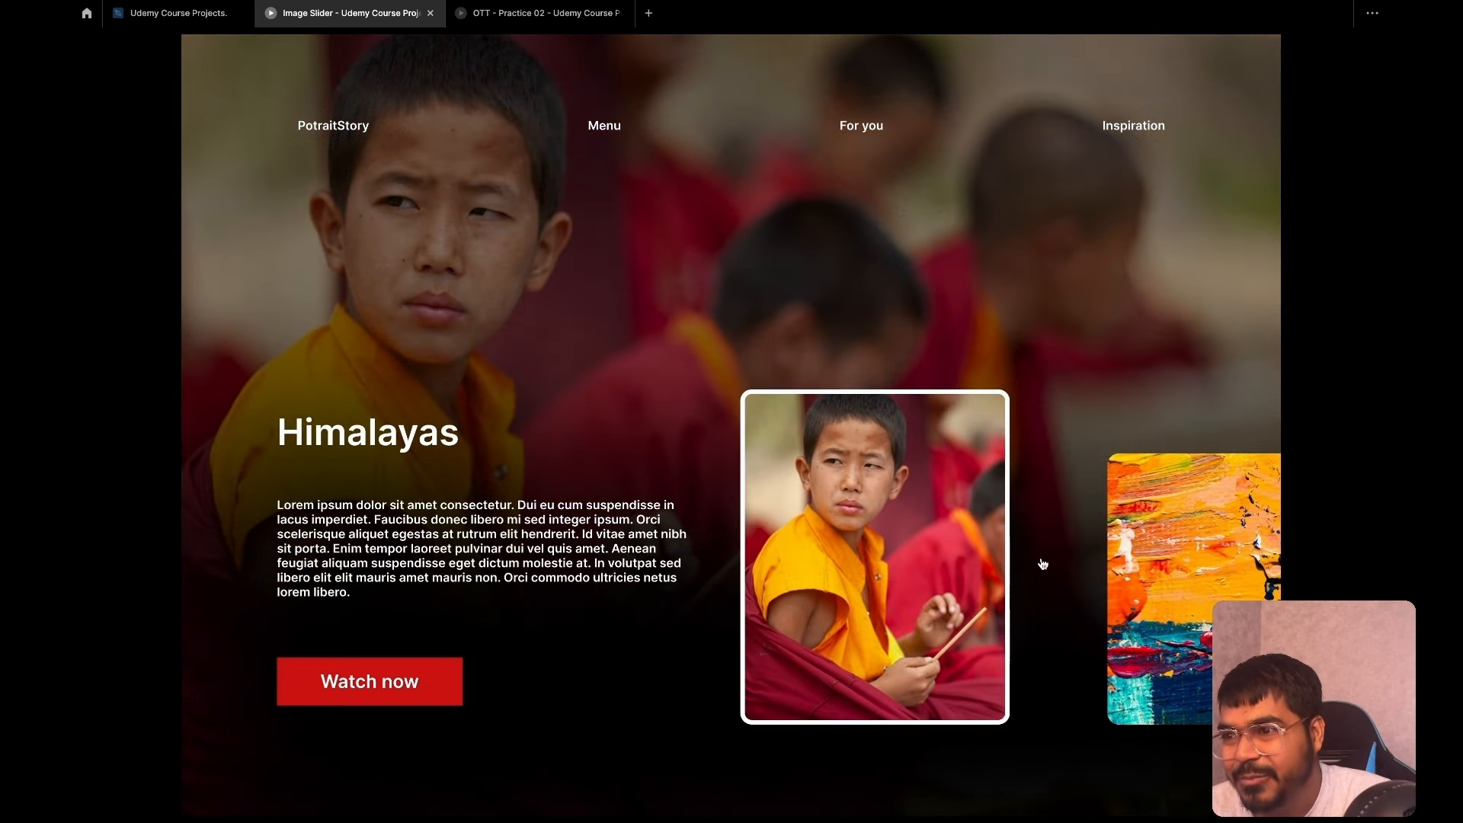
click(215, 14)
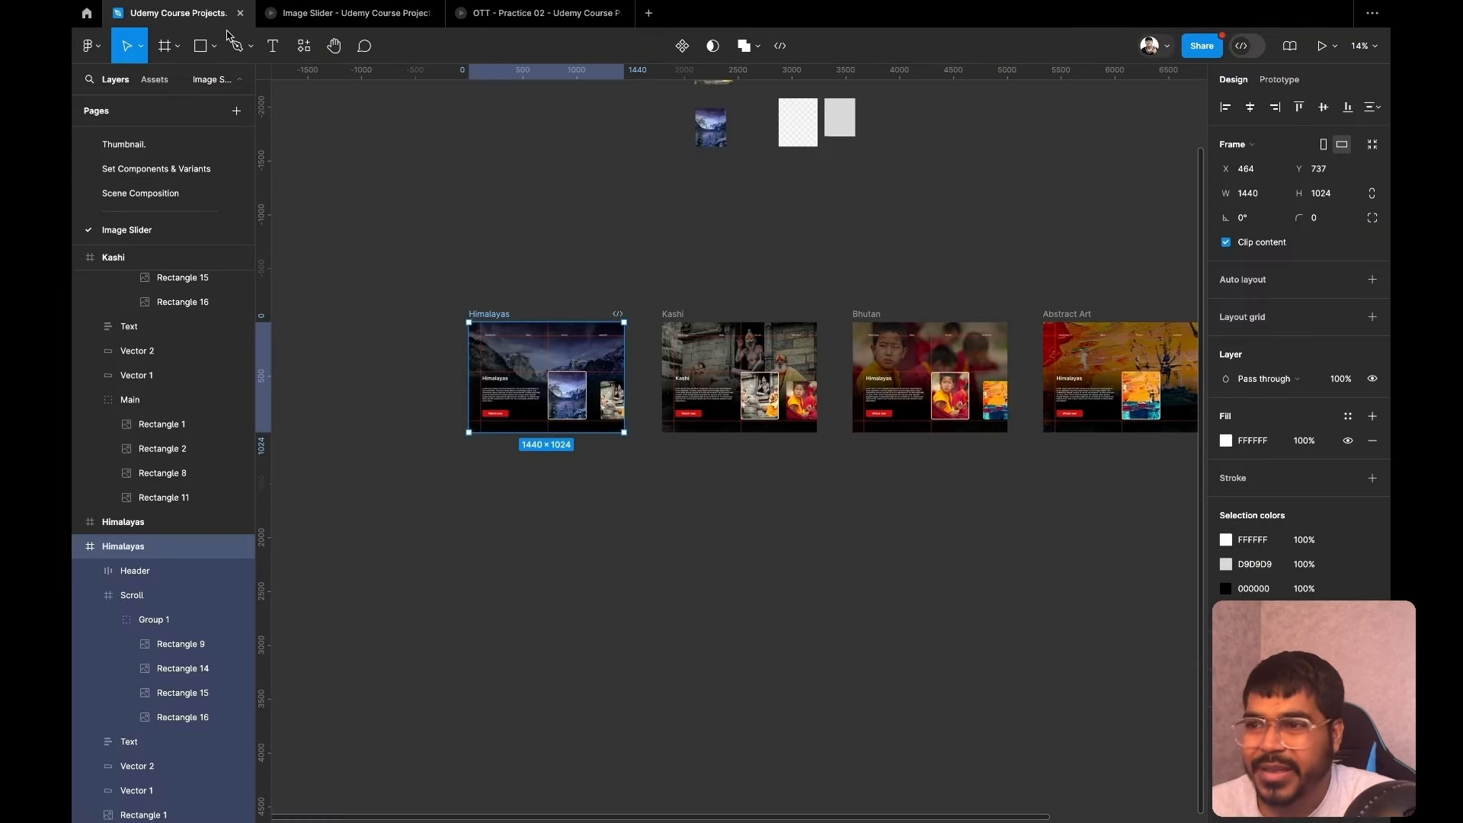
Change the trigger of the Bhutan frame's Rectangle 15 card interaction leading to Kashi to On drag.
ctrl+click(952, 404)
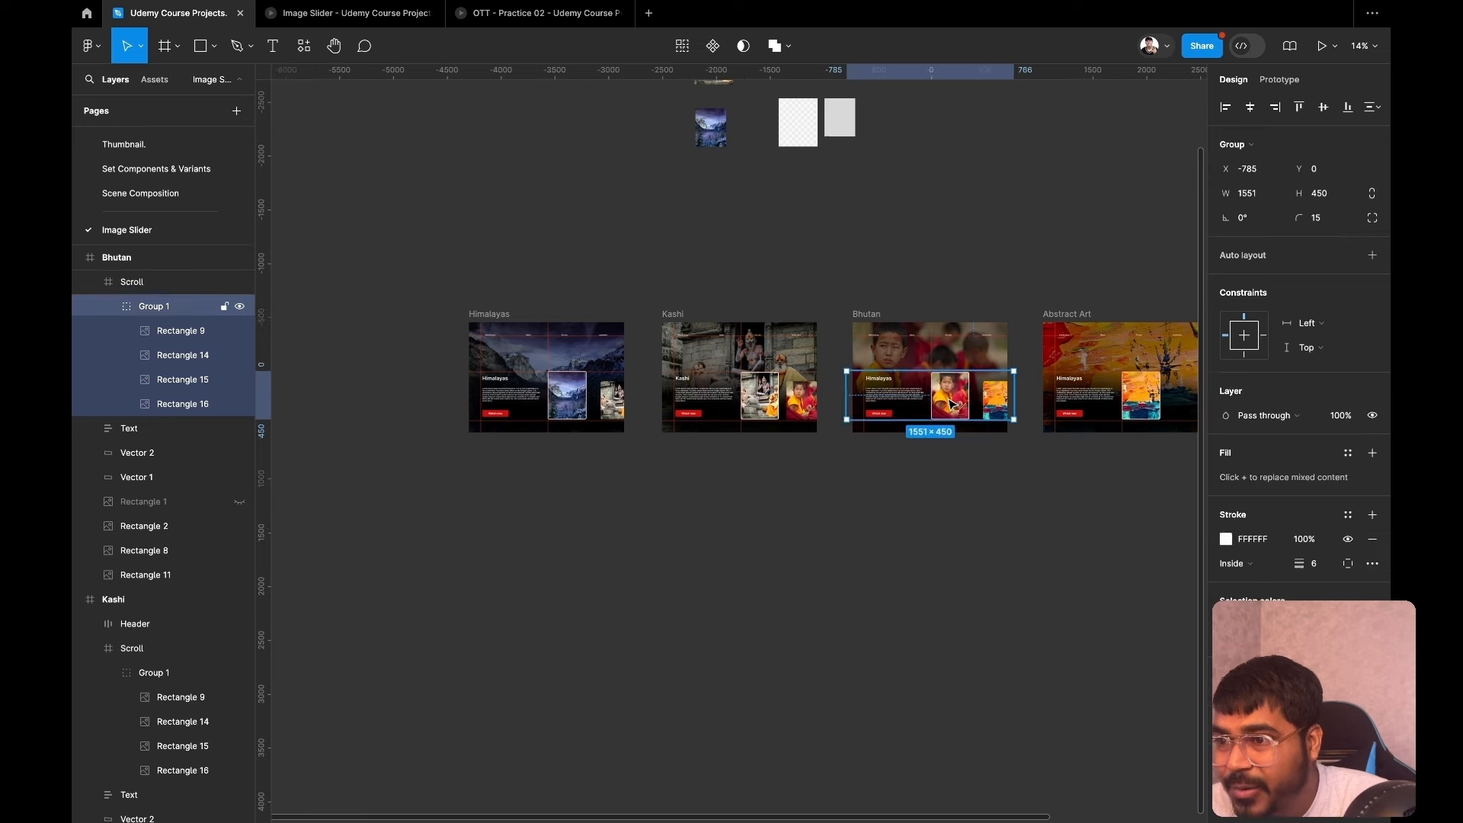
double_click(952, 403)
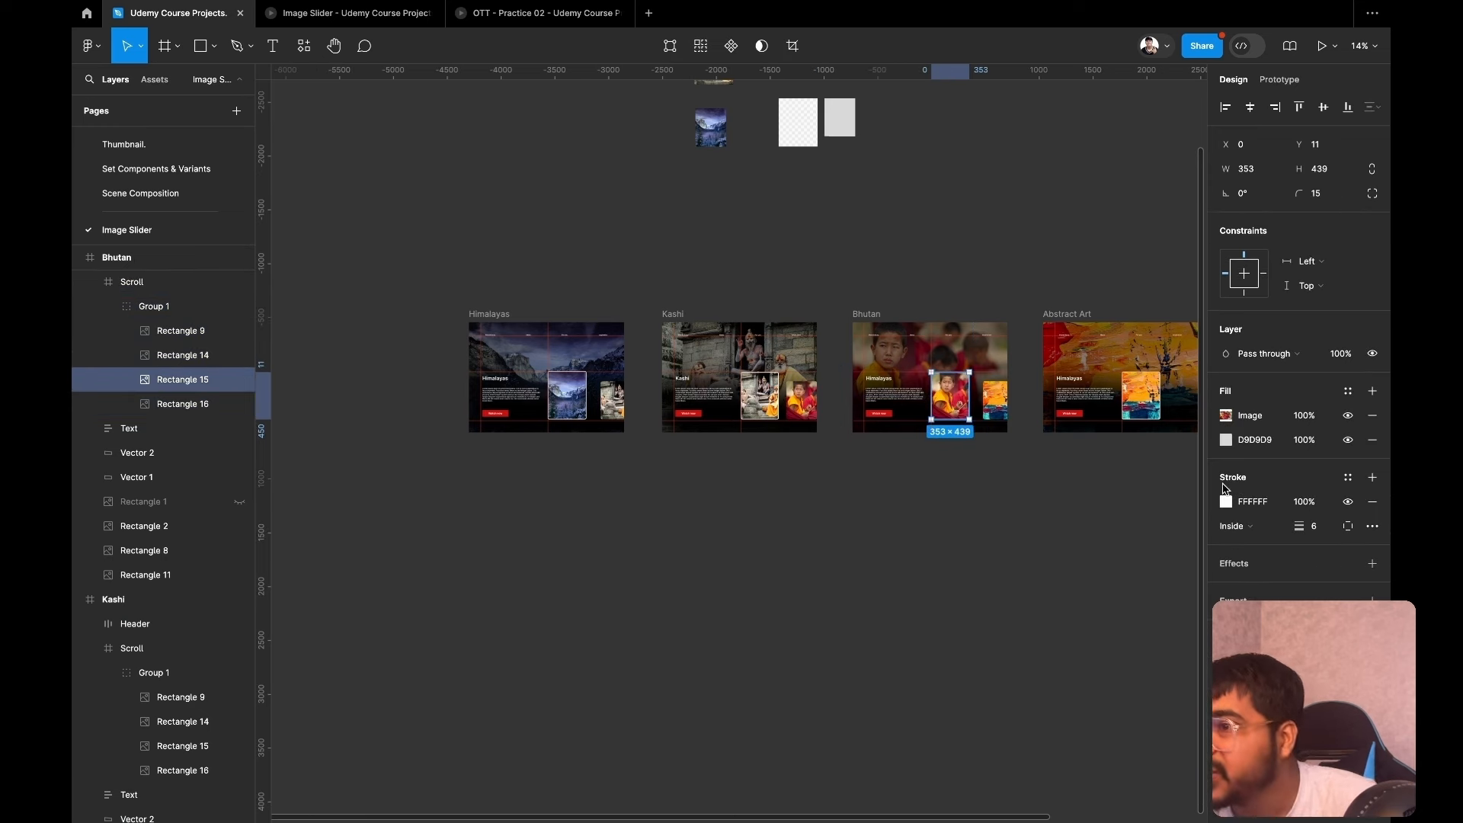
click(1279, 79)
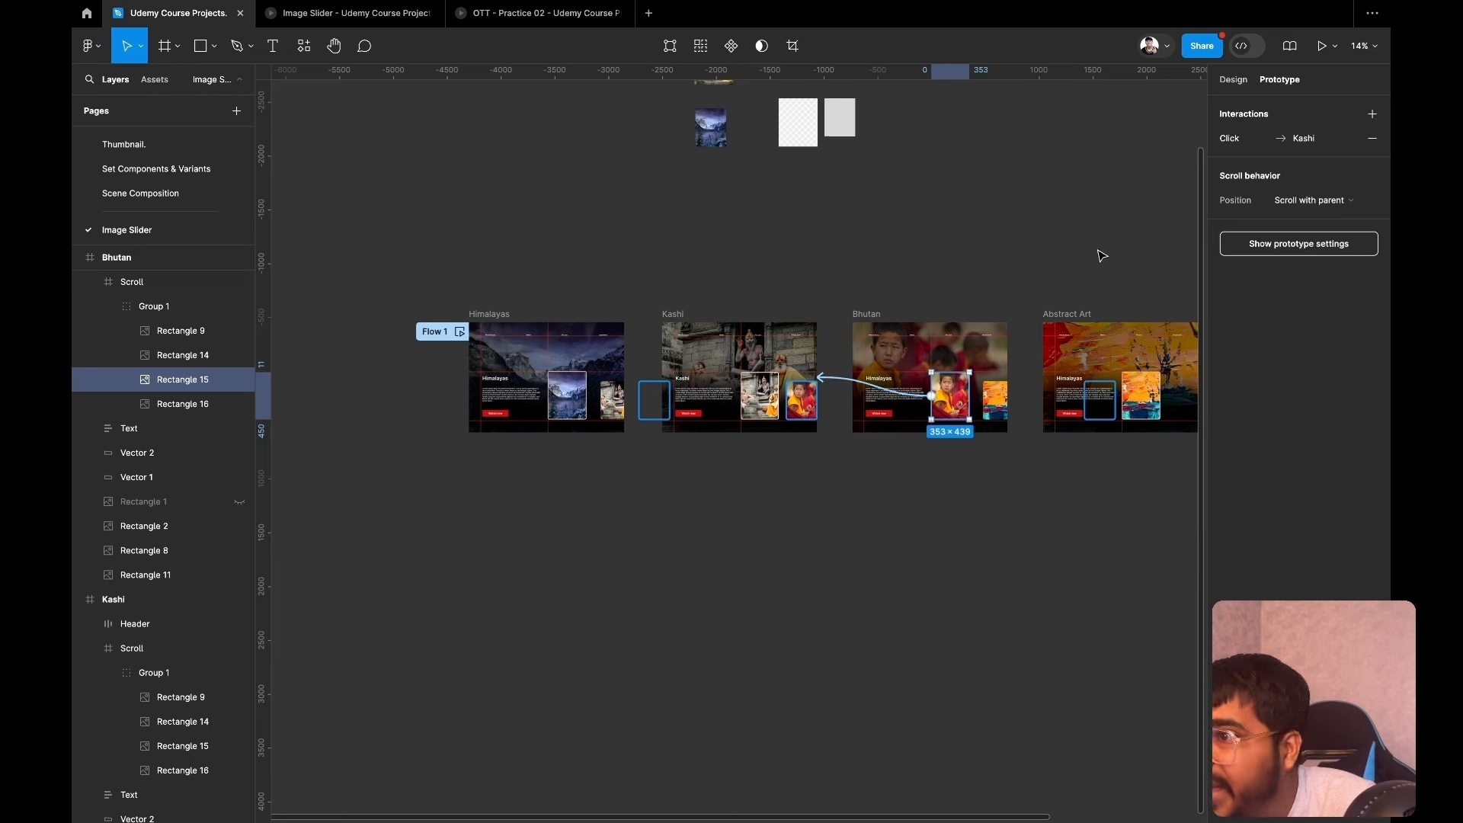
click(1233, 140)
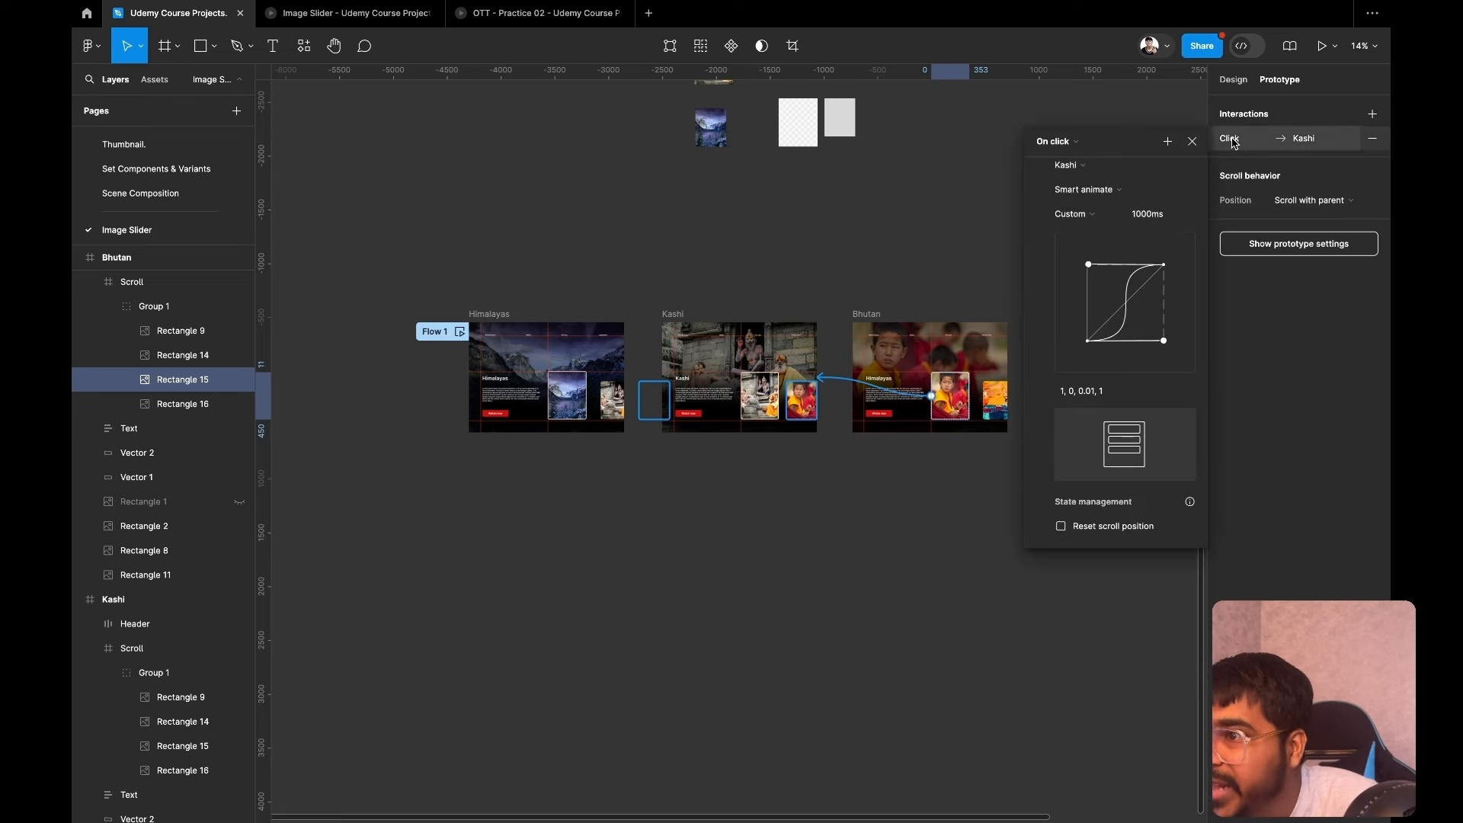
click(1062, 140)
click(1066, 158)
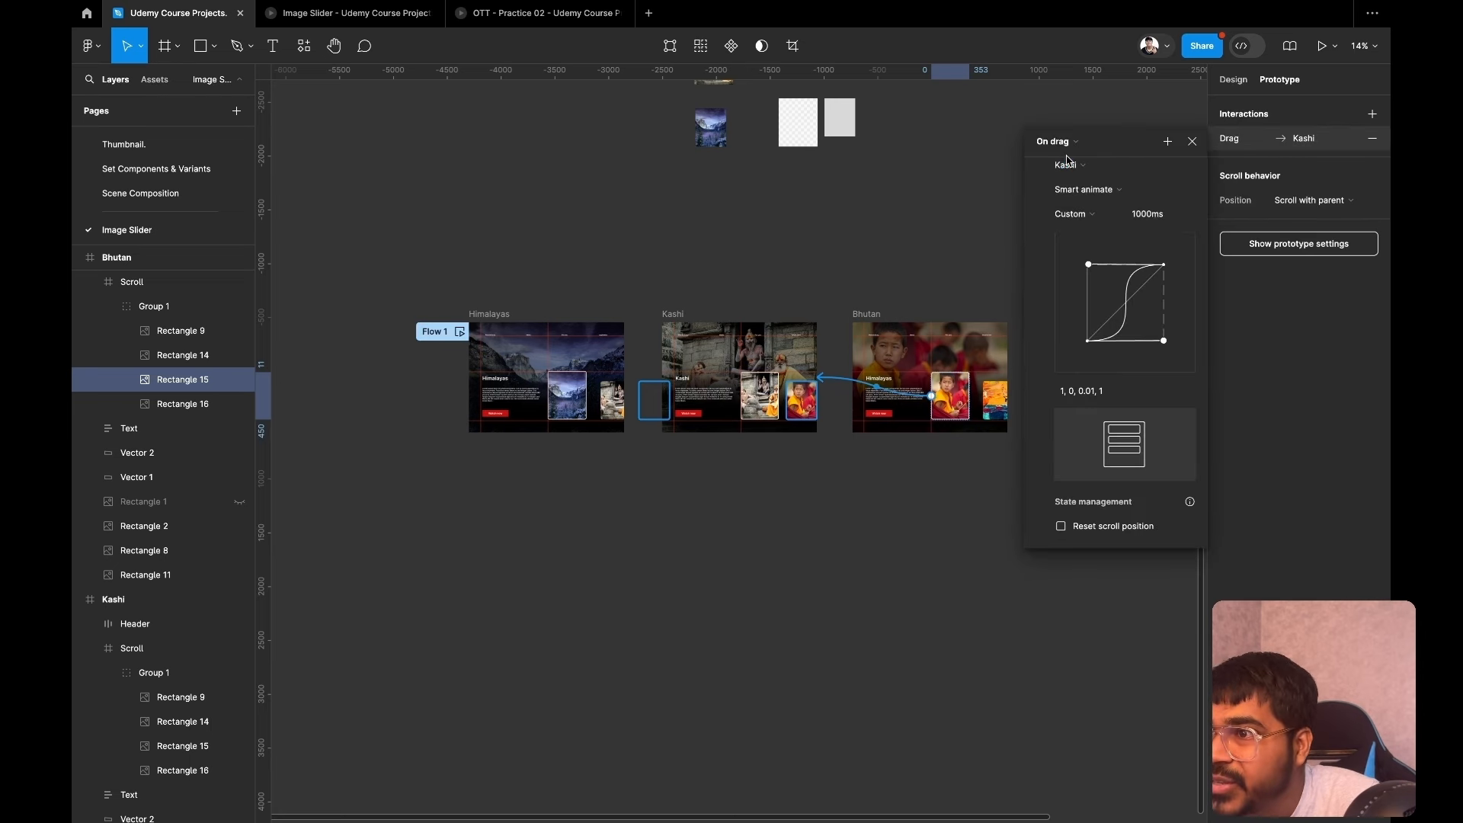
click(1117, 109)
Run the prototype again from the first Himalayas frame to test the Bhutan card's drag interaction.
click(481, 314)
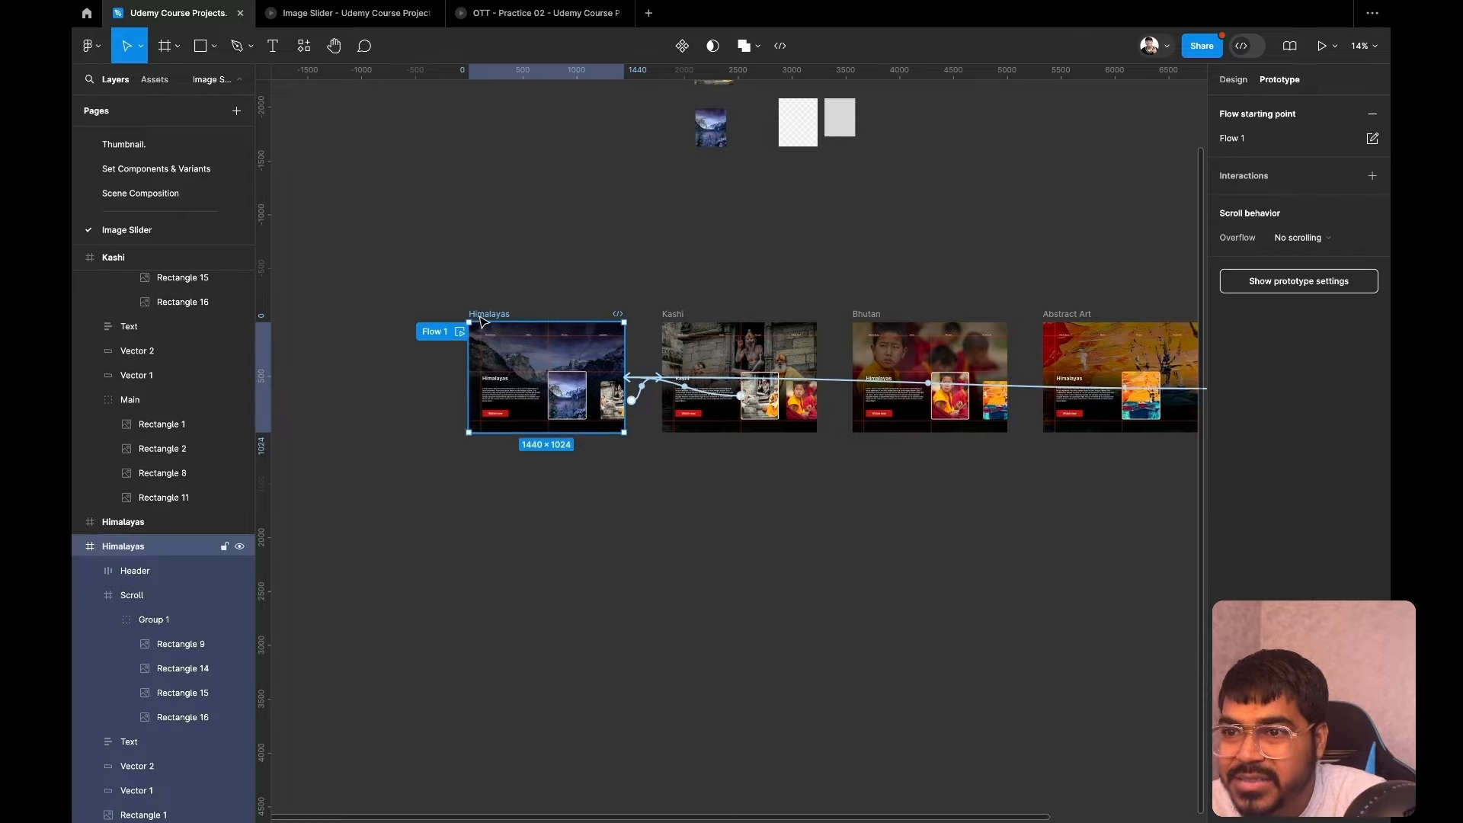
click(1322, 48)
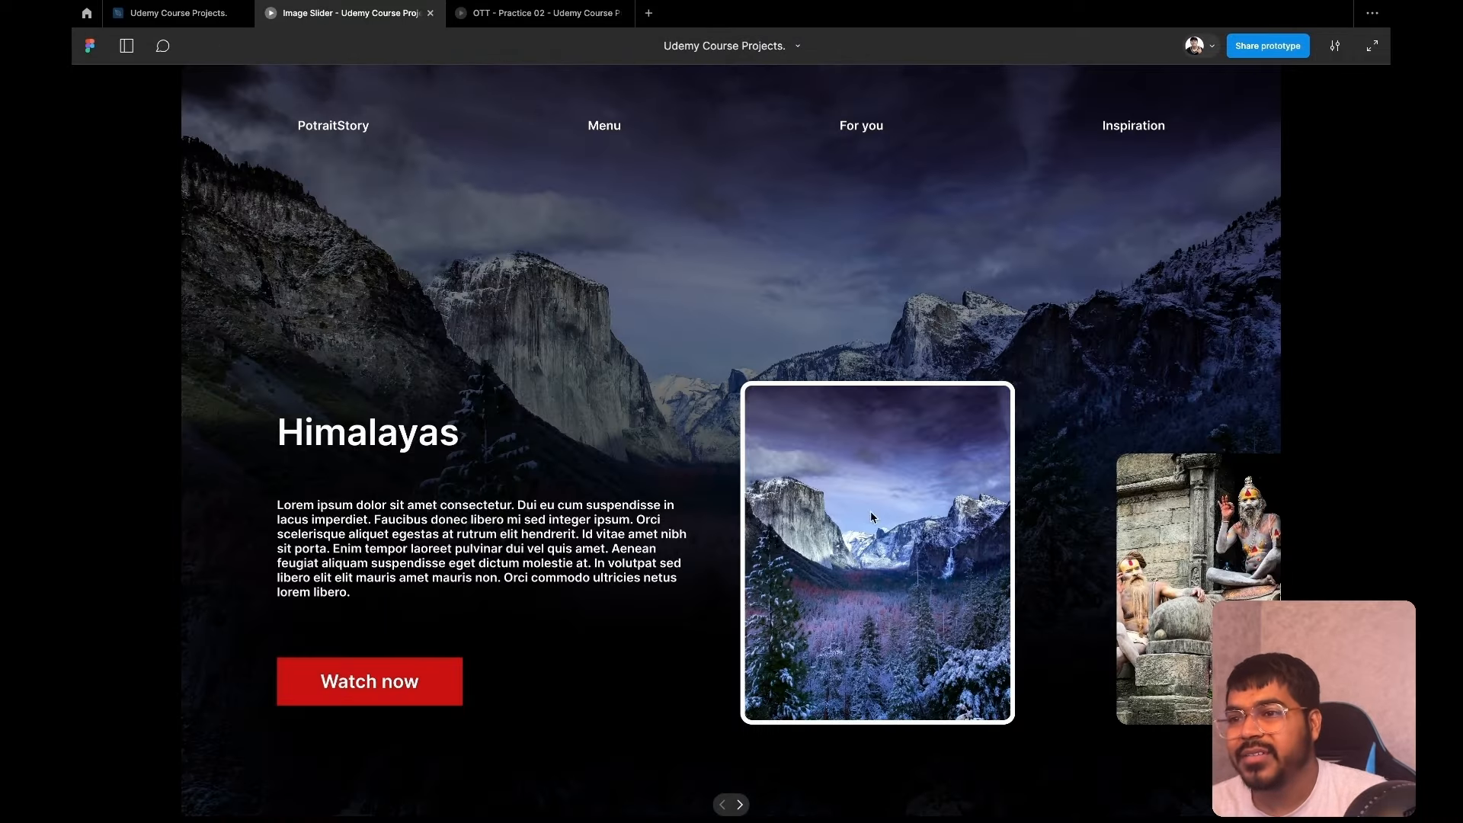